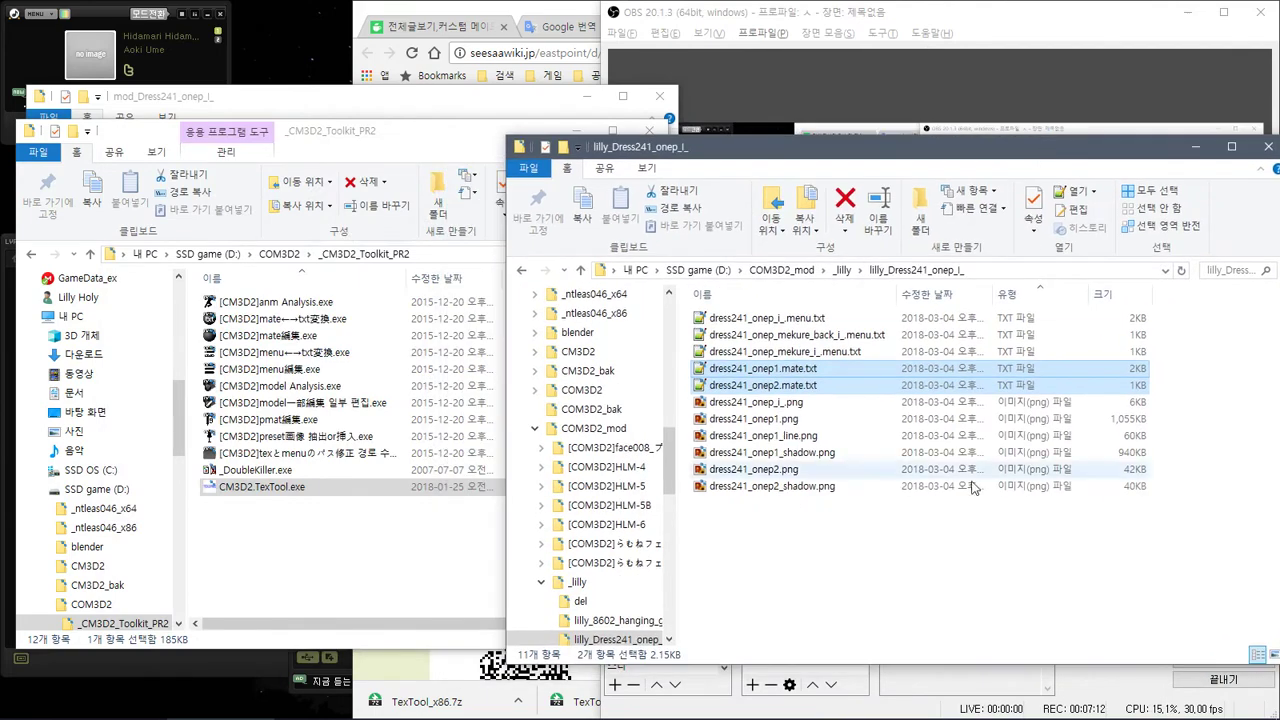
- Open DarkNamer and load all 11 files from the lilly_Dress241_onep_i_ folder for batch renaming
key("super")
left_click(380, 195)
left_click_drag(968, 596, 829, 166)
left_click_drag(760, 385, 330, 370)
- Add the prefix "lilly_" to all the listed file names, apply the renaming, and minimize DarkNamer
left_click(254, 330)
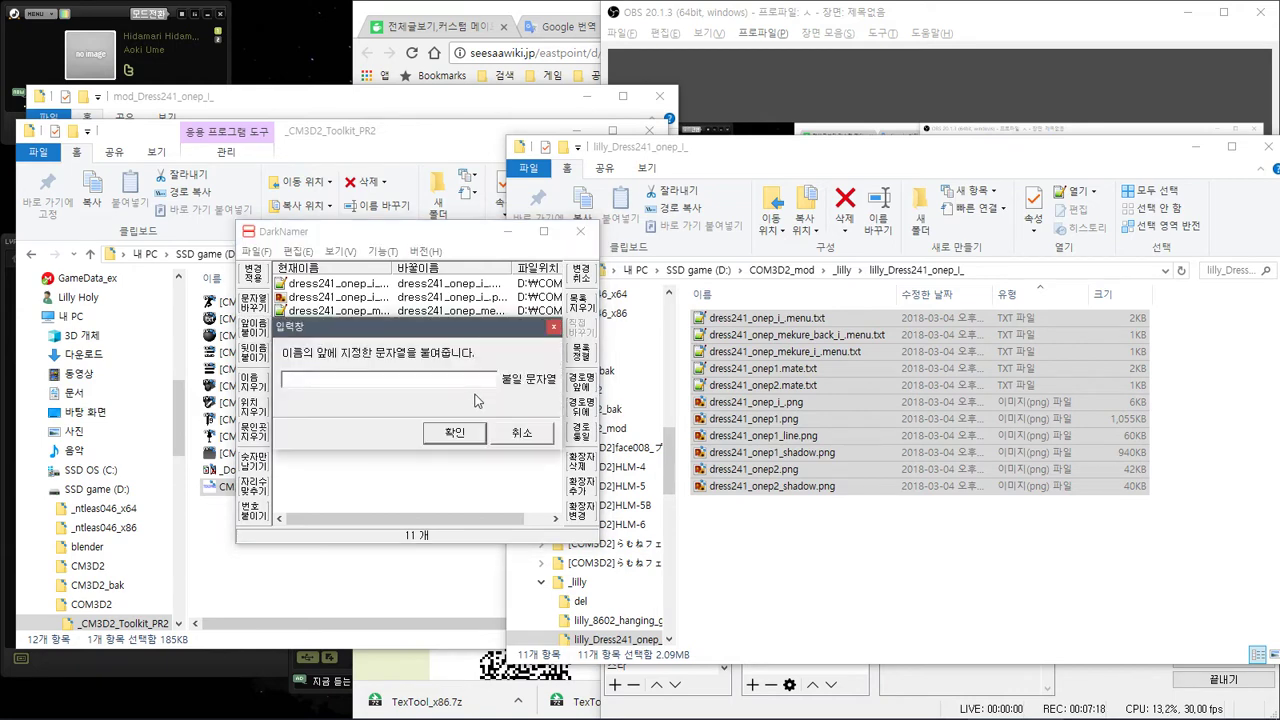
type("lilly_")
left_click(455, 432)
key("Return")
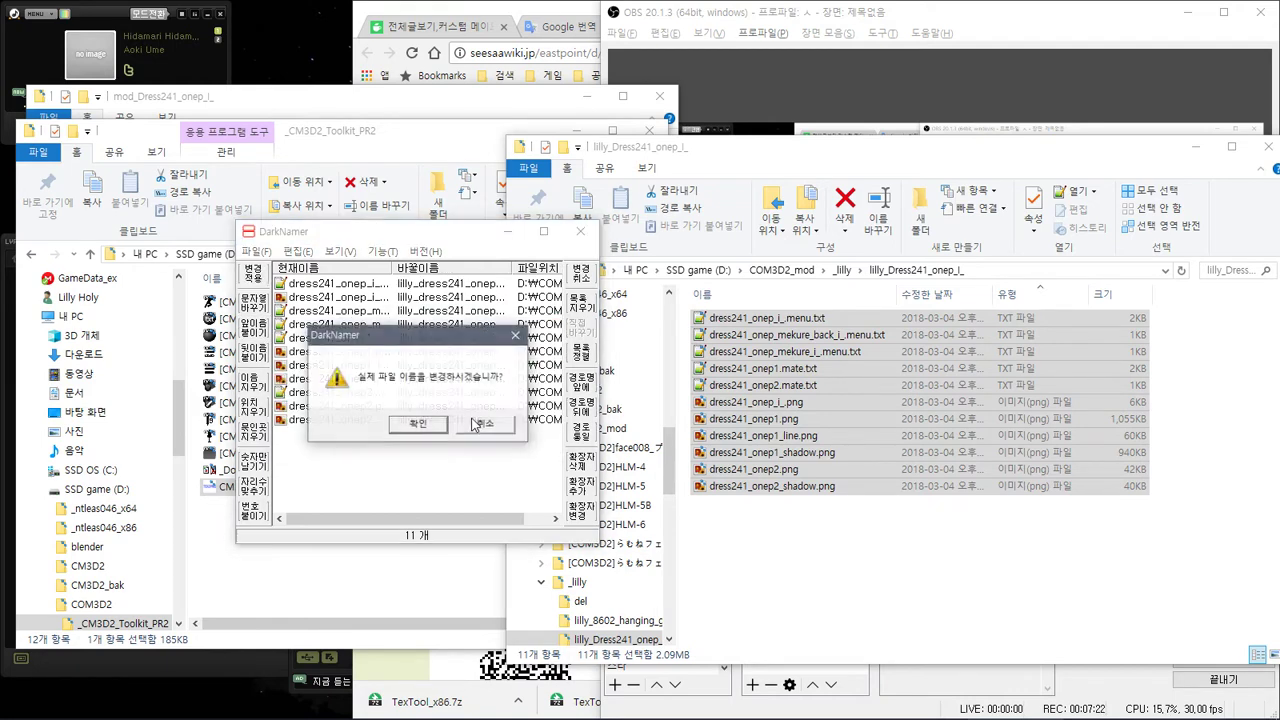
left_click(418, 424)
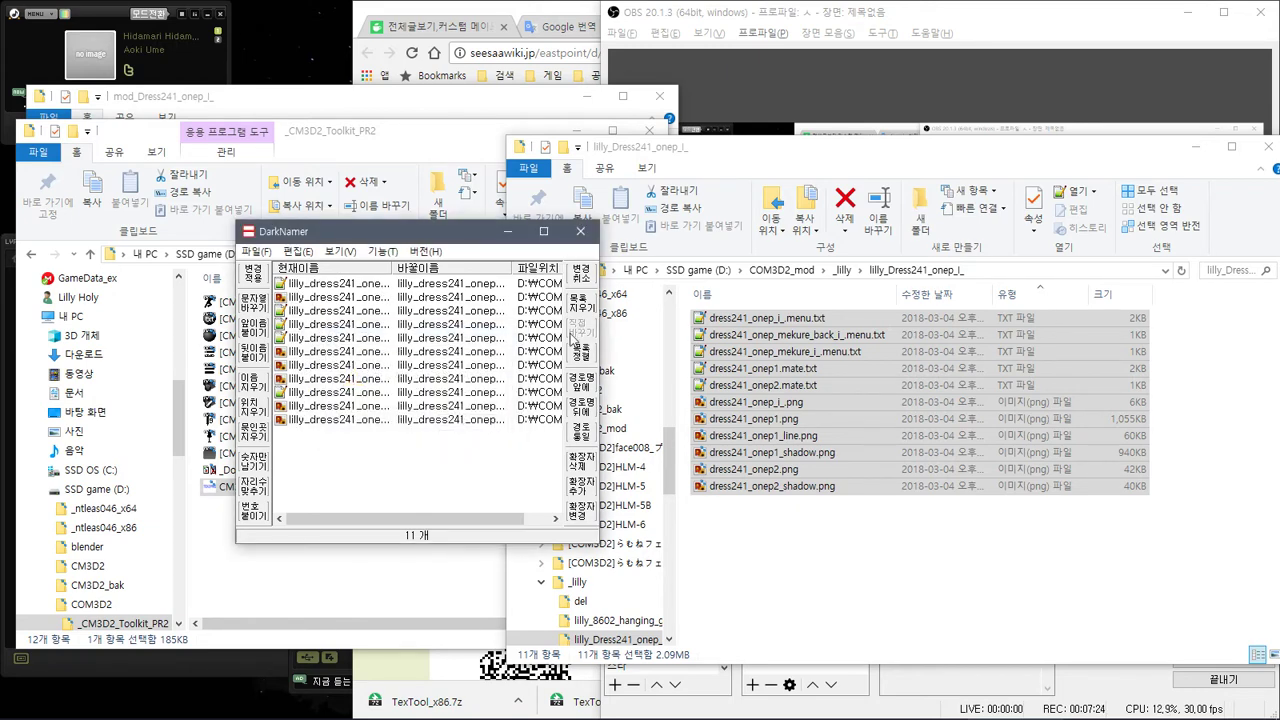
left_click(507, 231)
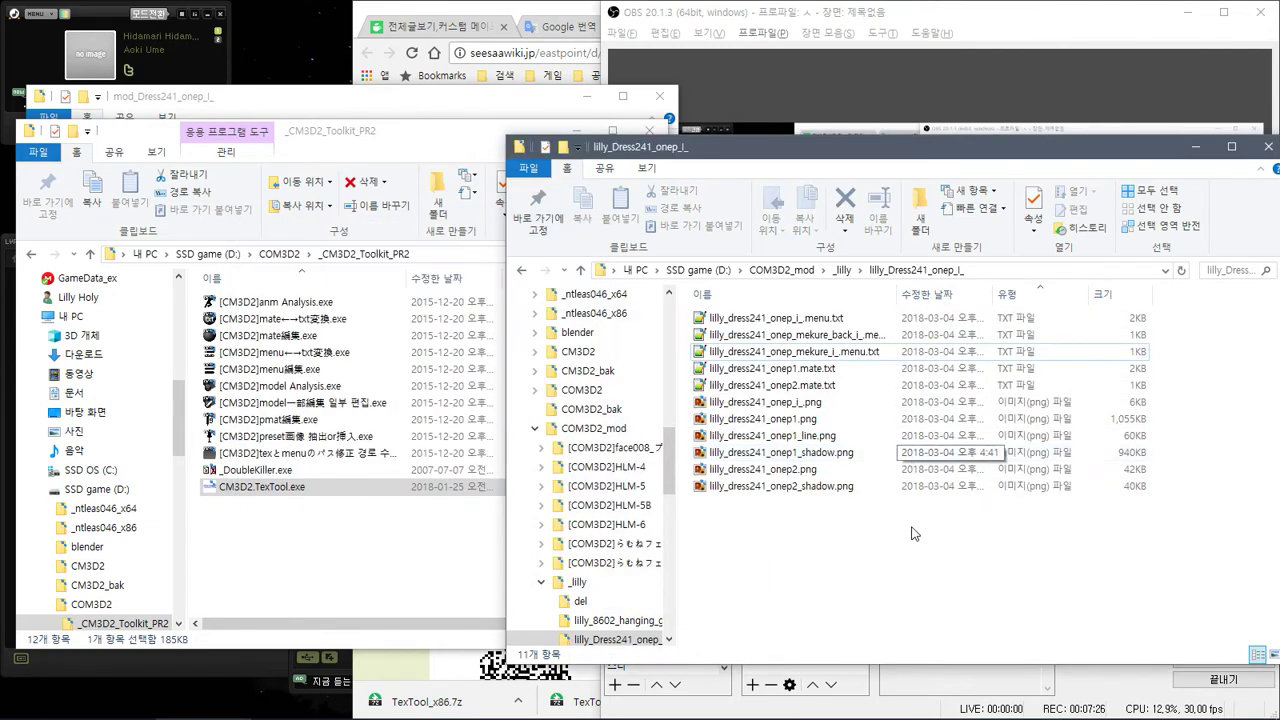
- Convert the two lilly_dress241 .mate.txt files to .mate with the toolkit's mate-to-txt converter and delete the source text files
left_click_drag(881, 577, 841, 513)
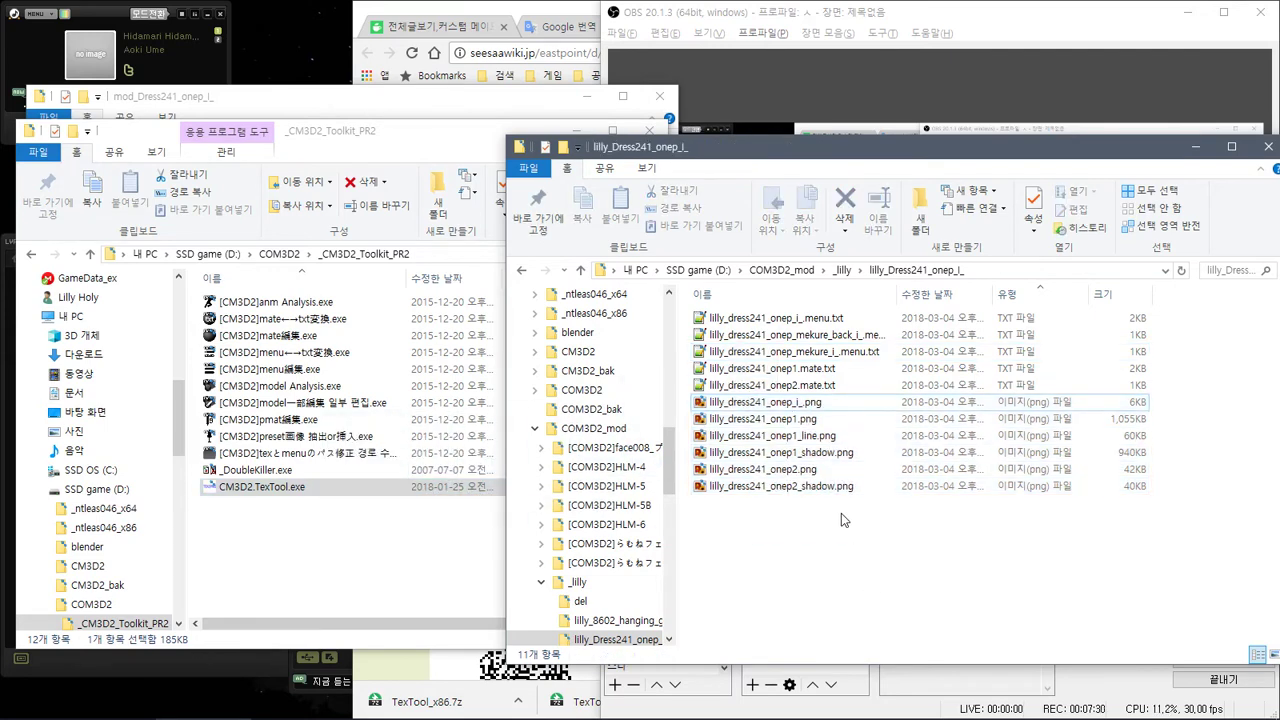
left_click(800, 368)
left_click(805, 390, "ctrl")
left_click_drag(805, 390, 431, 321)
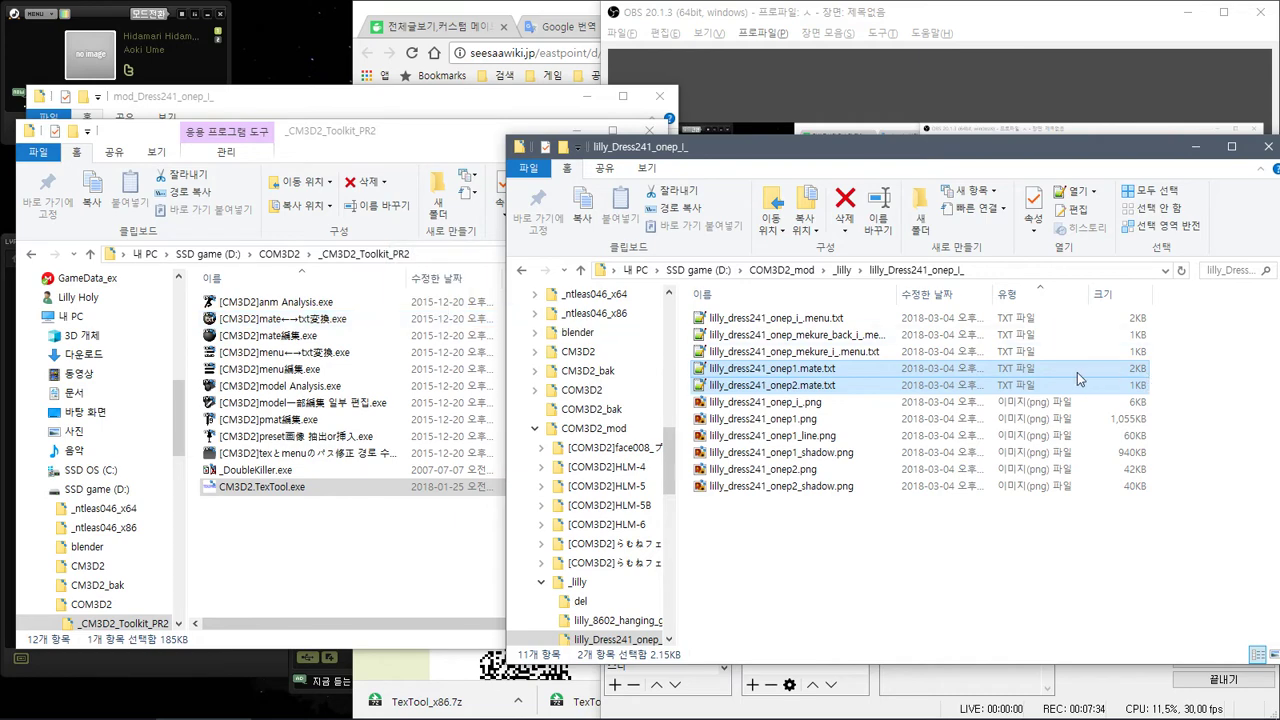
key("Delete")
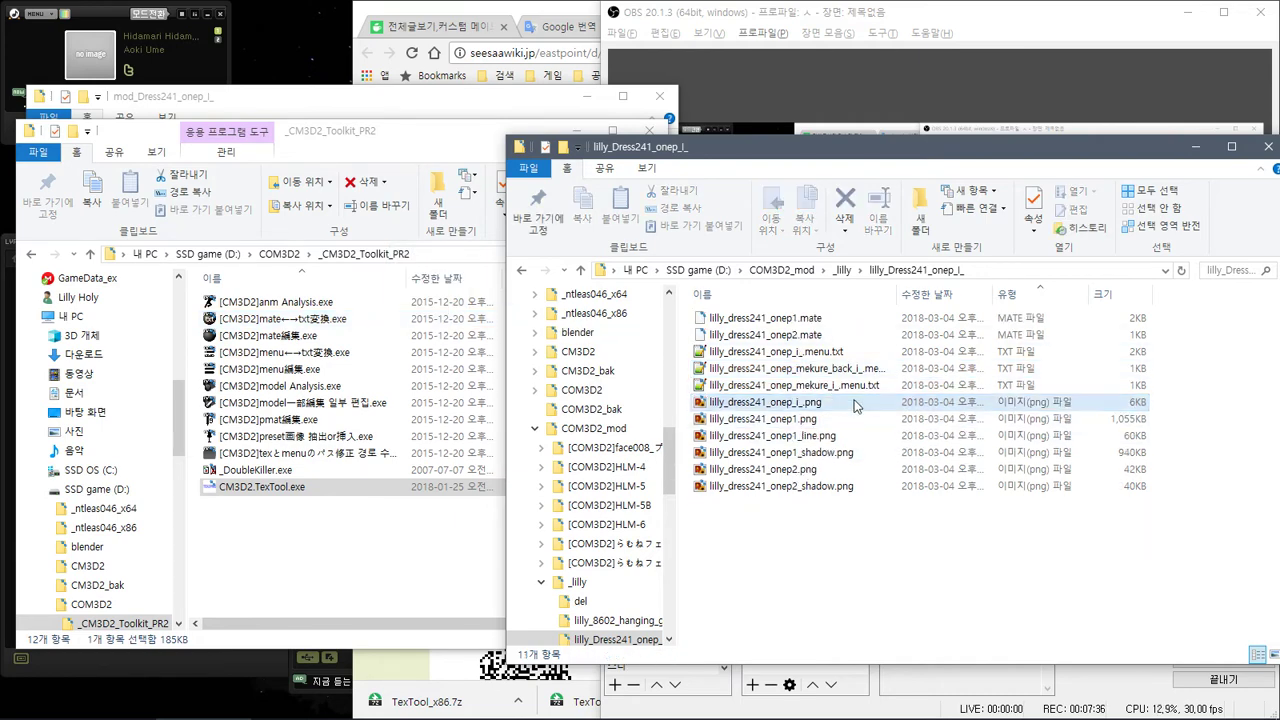
- Convert the three lilly_dress241 menu text files to .menu with the toolkit's menu converter and delete the source text files
left_click(842, 386)
left_click(820, 352, "shift")
left_click_drag(820, 352, 432, 352)
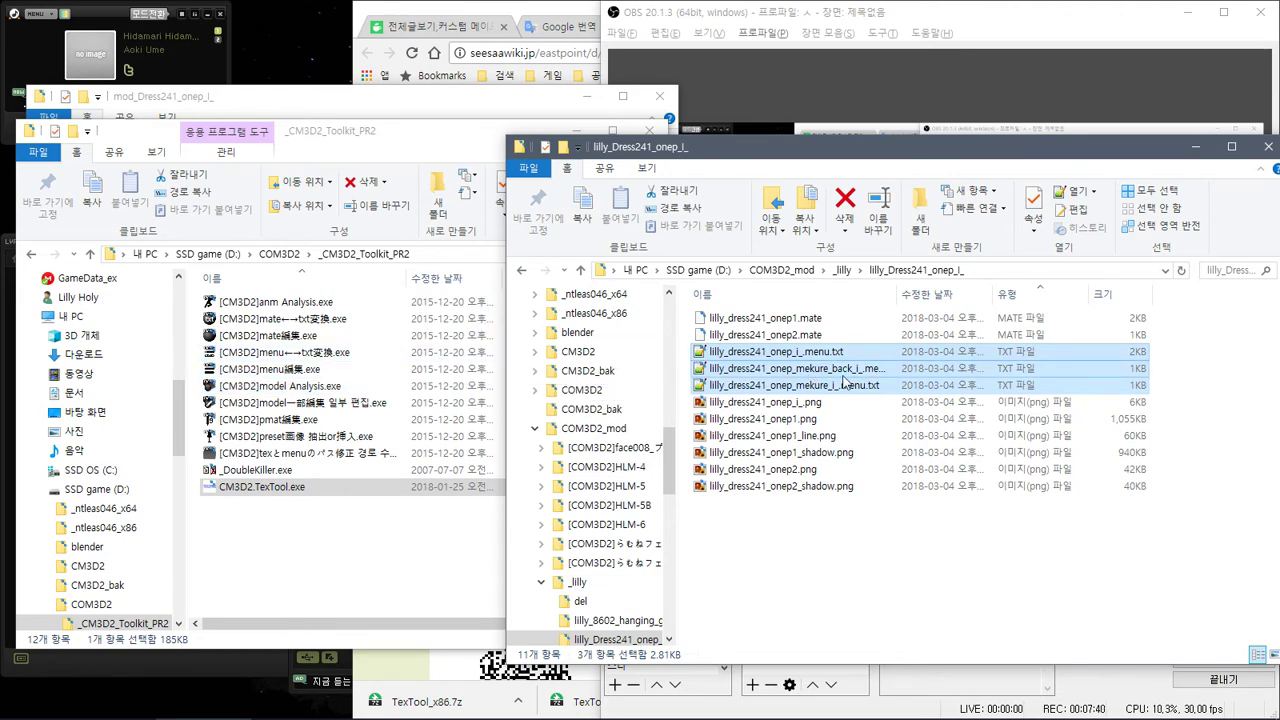
key("Delete")
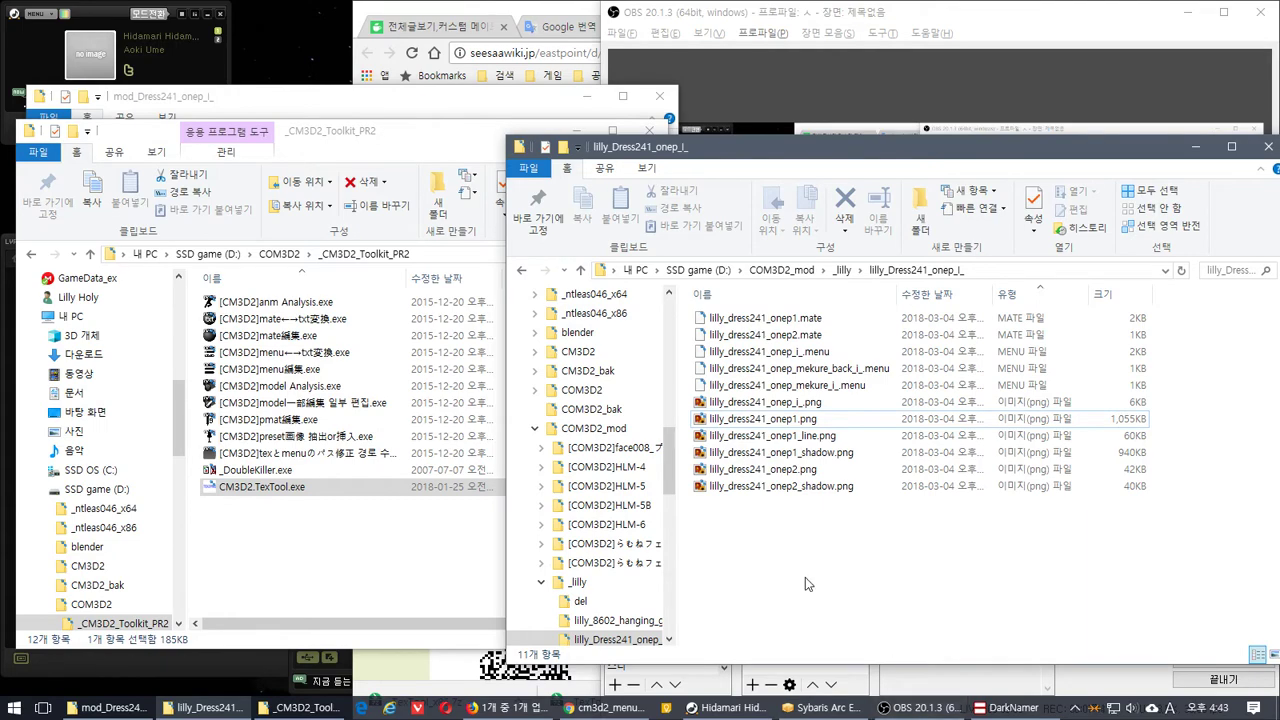
- Open the icon image lilly_dress241_onep_i_.png in Adobe Photoshop CS6
key("super")
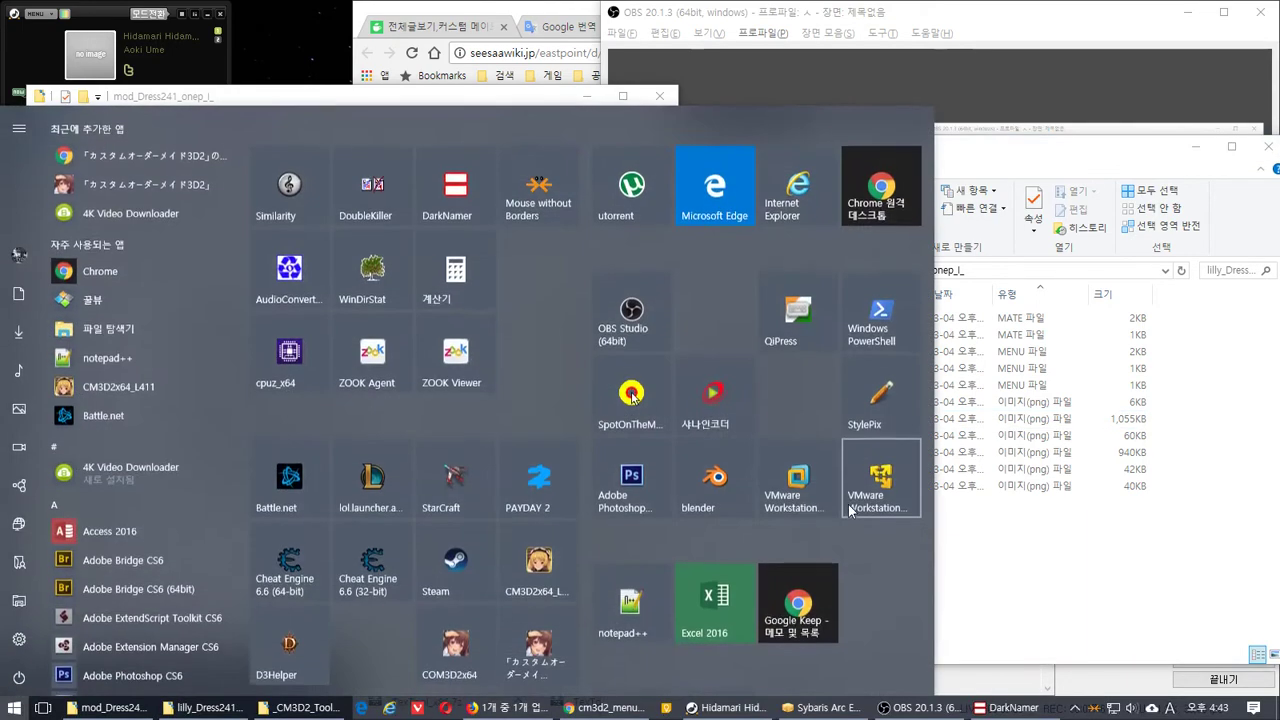
key("Escape")
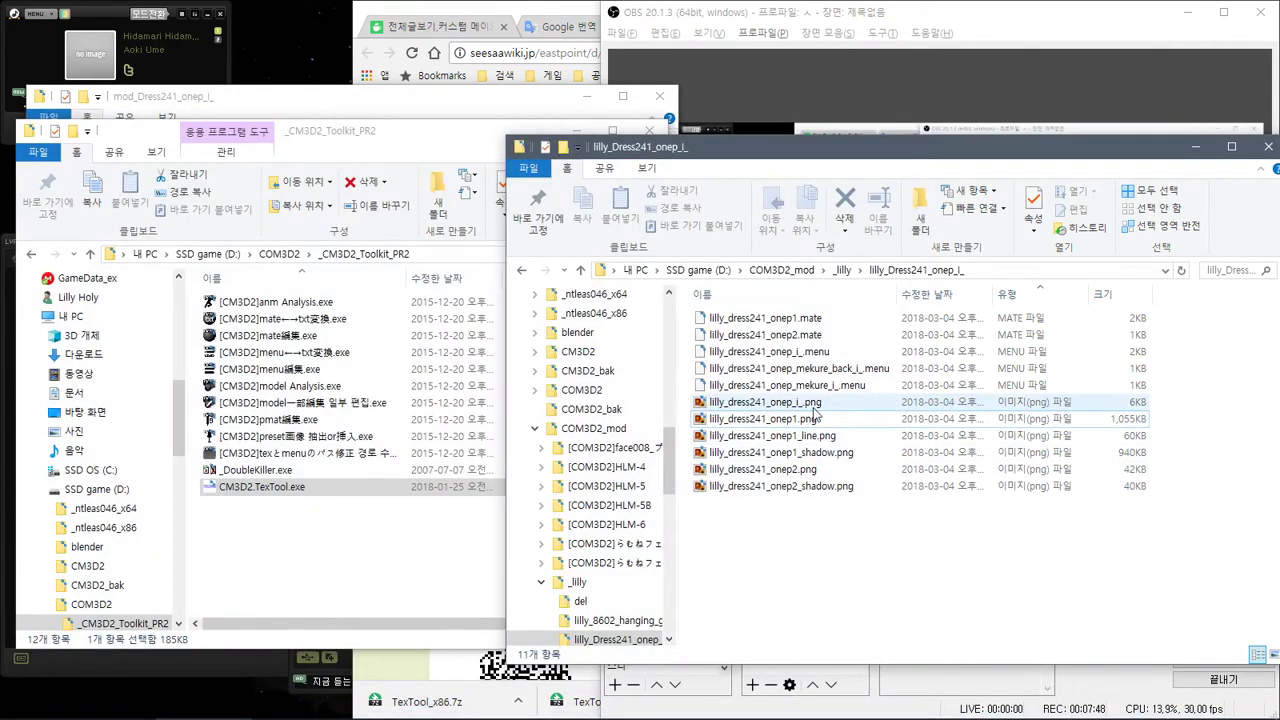
right_click(818, 403)
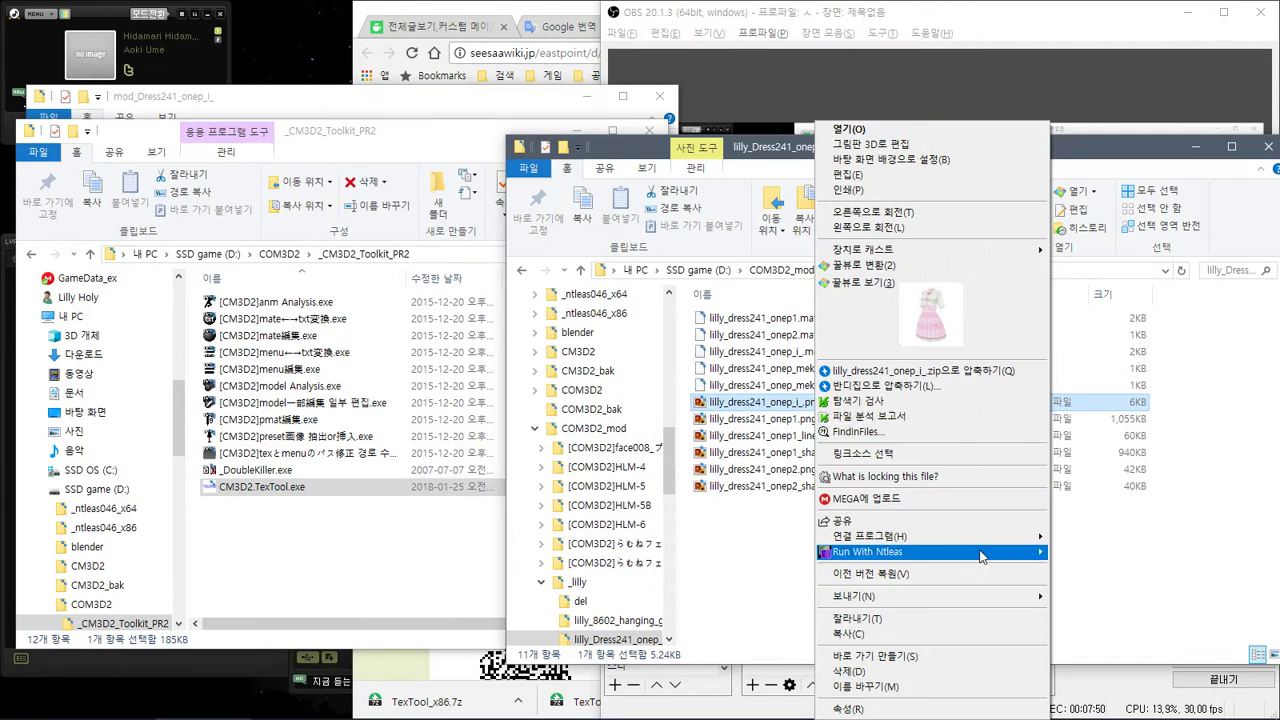
mouse_move(985, 541)
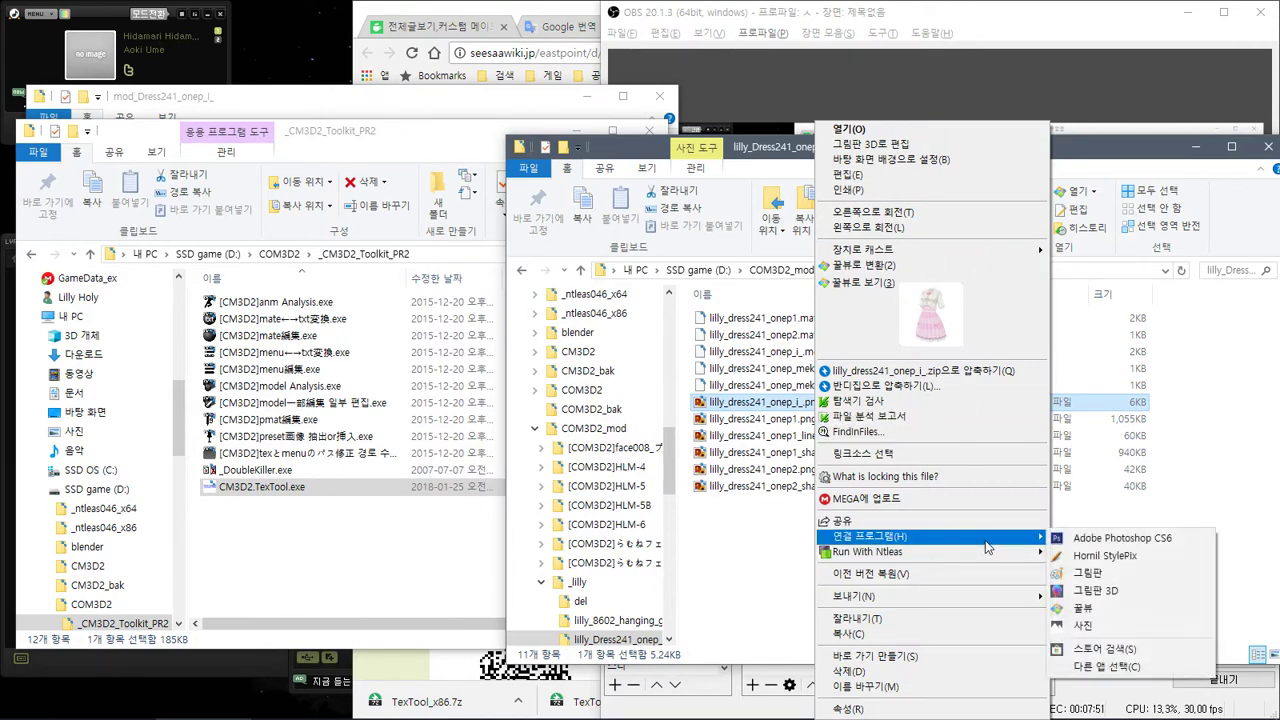
left_click(1090, 538)
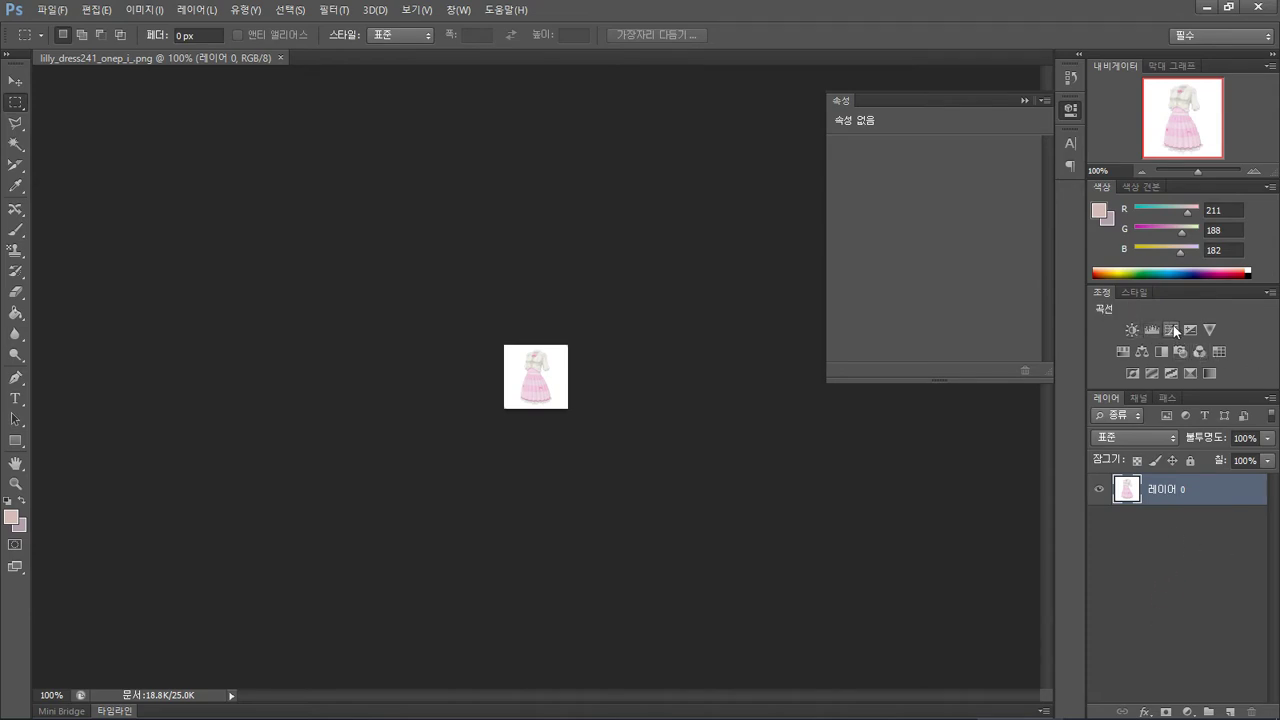
- Add a Hue/Saturation adjustment layer over the dress icon, try saturation at +100, and return it to 0
left_click(1123, 350)
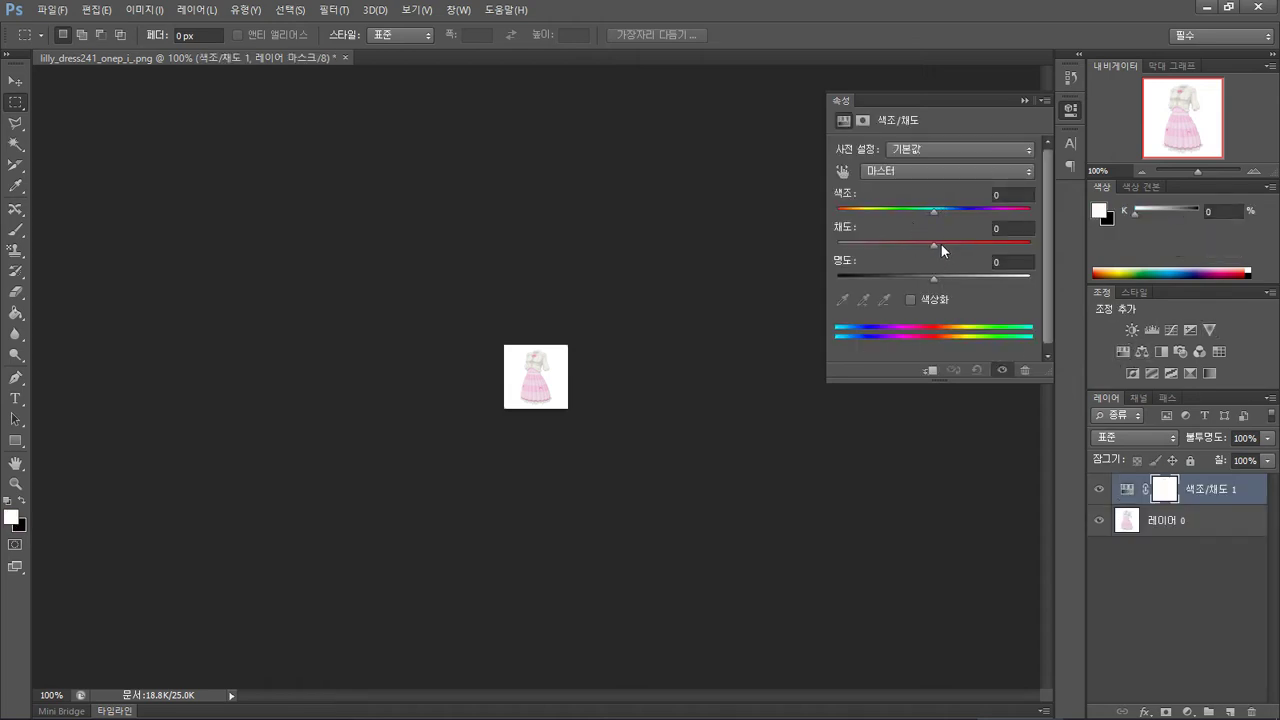
left_click_drag(938, 244, 1063, 253)
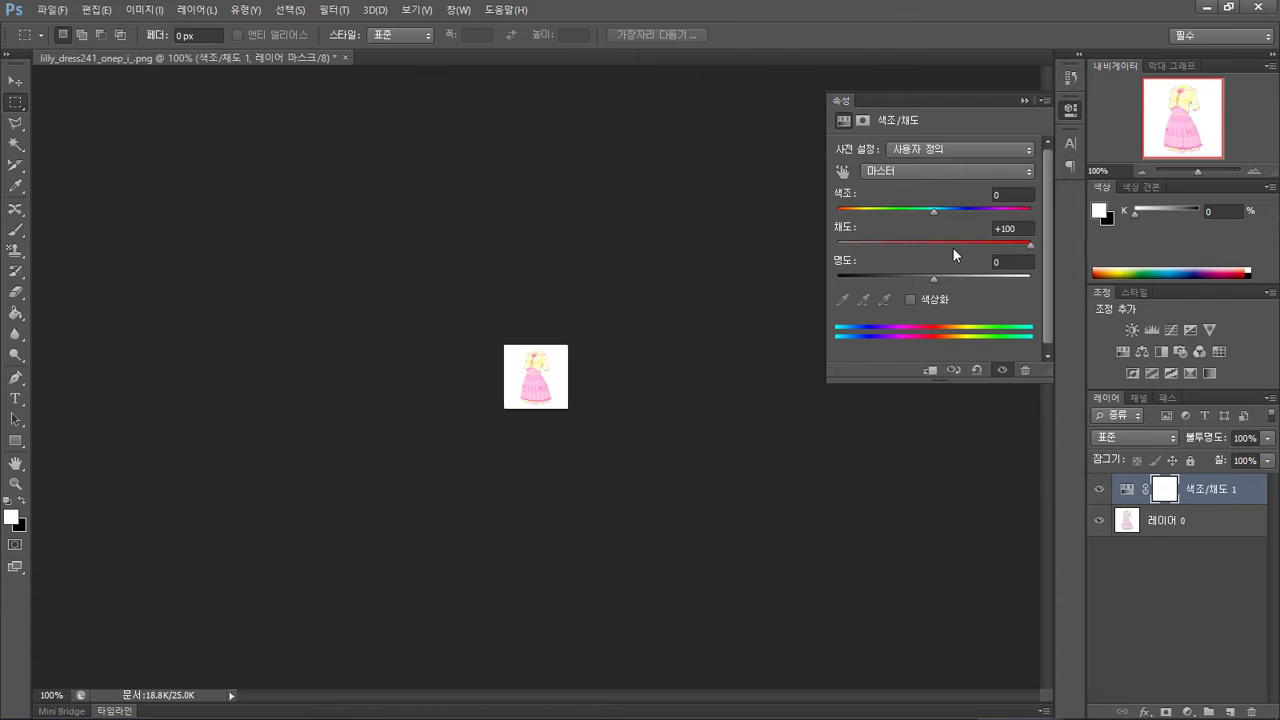
left_click_drag(945, 242, 933, 238)
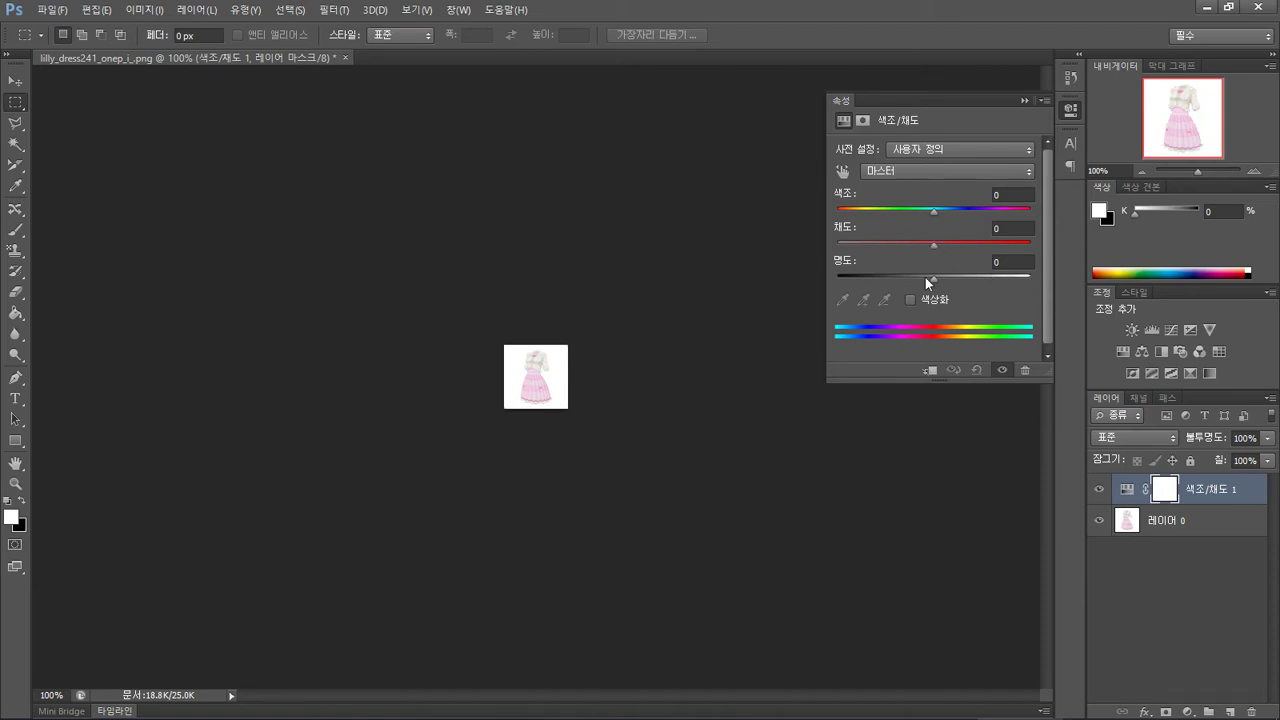
mouse_move(925, 277)
left_mouse_down()
mouse_move(955, 275)
mouse_move(931, 273)
left_mouse_up()
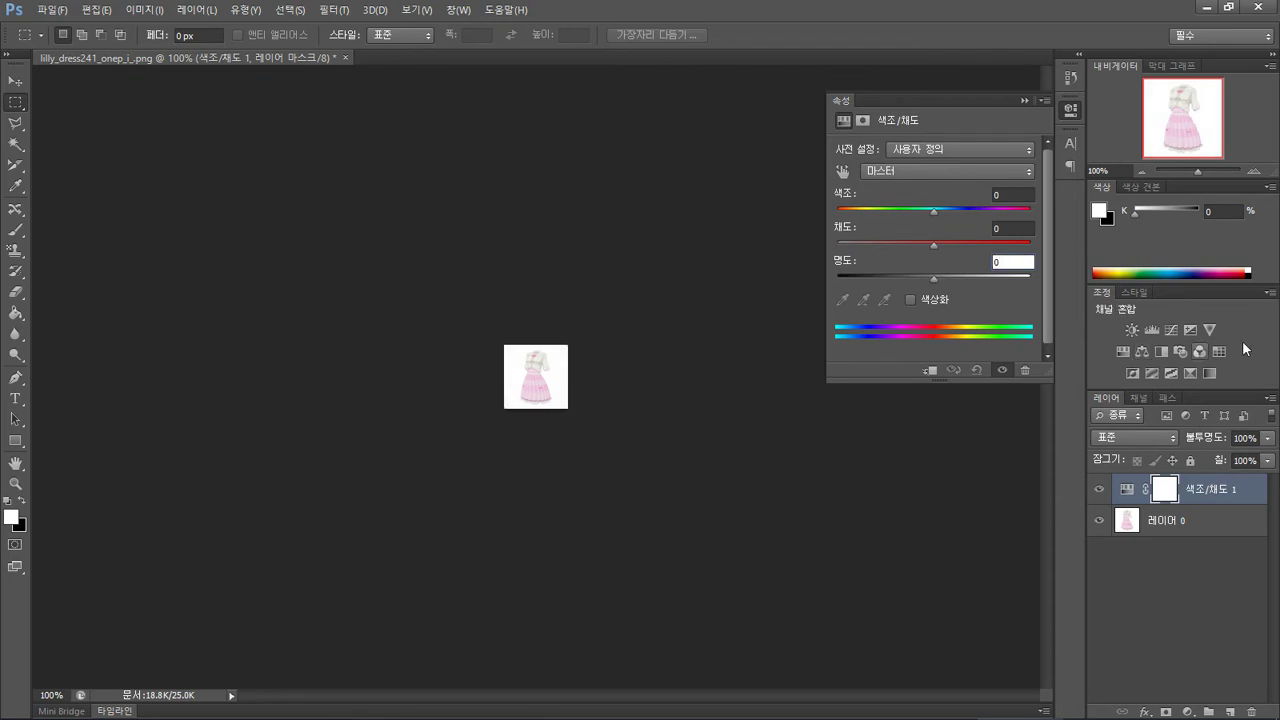
key("ctrl+z")
- Add a Curves adjustment layer with the black point pulled in to the start of the histogram, and hide both adjustment layers
left_click(1172, 329)
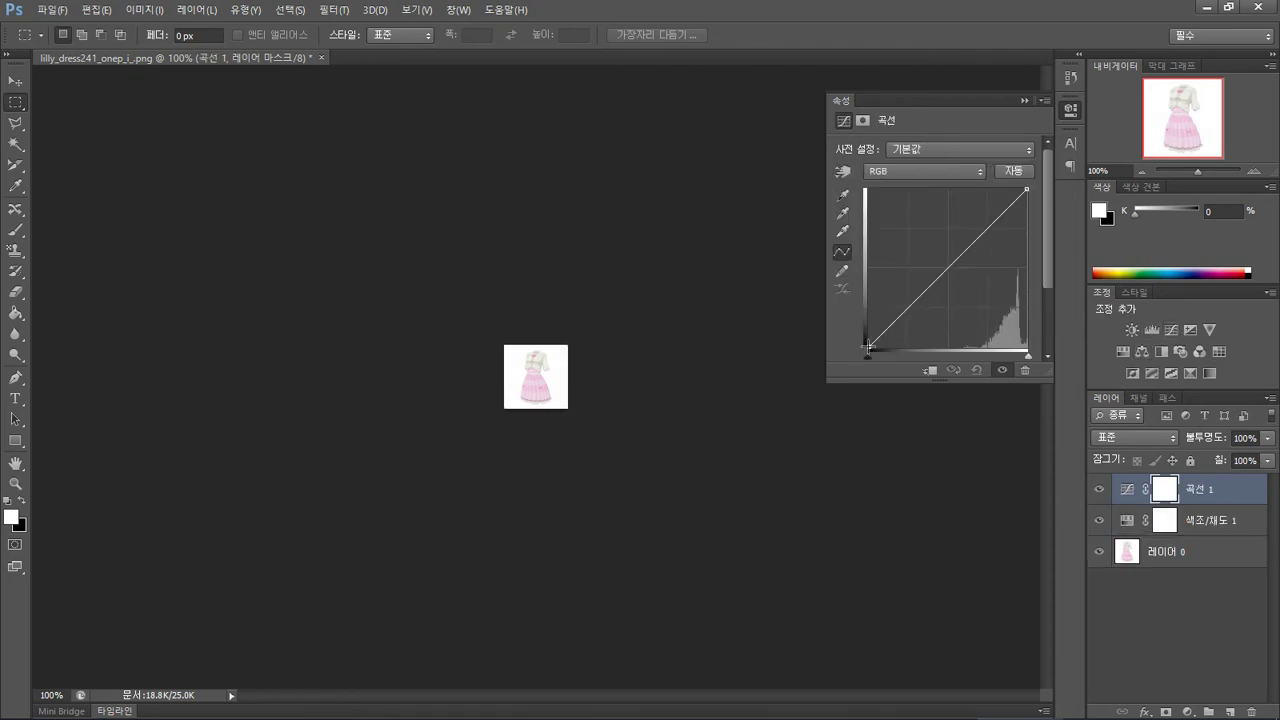
left_click_drag(868, 347, 975, 381)
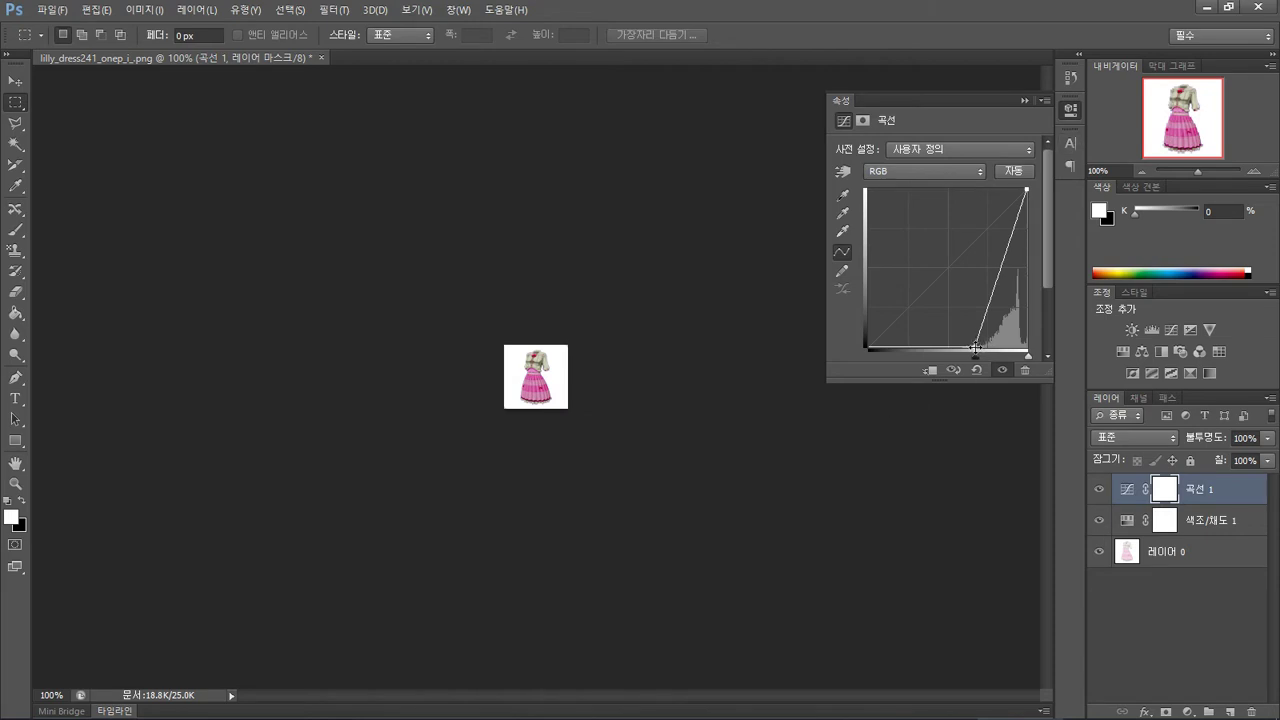
left_click_drag(976, 349, 973, 381)
left_click(1099, 489)
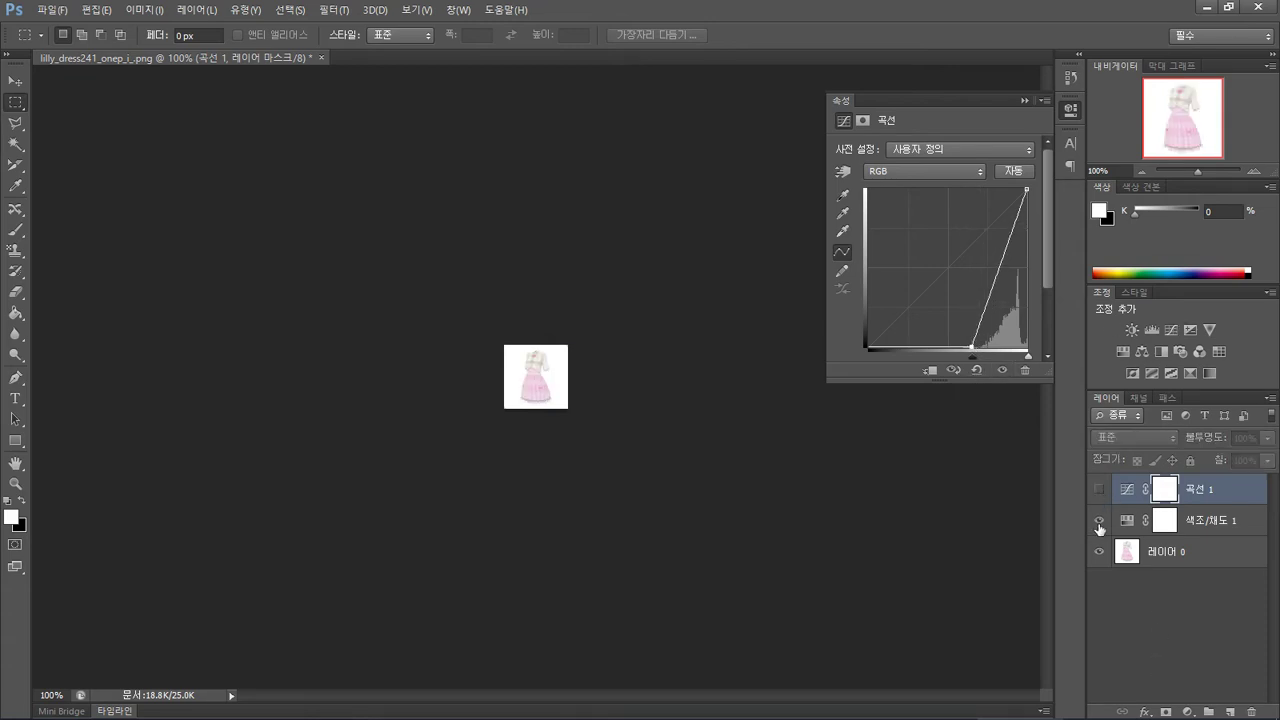
left_click(1099, 520)
left_click(1122, 351)
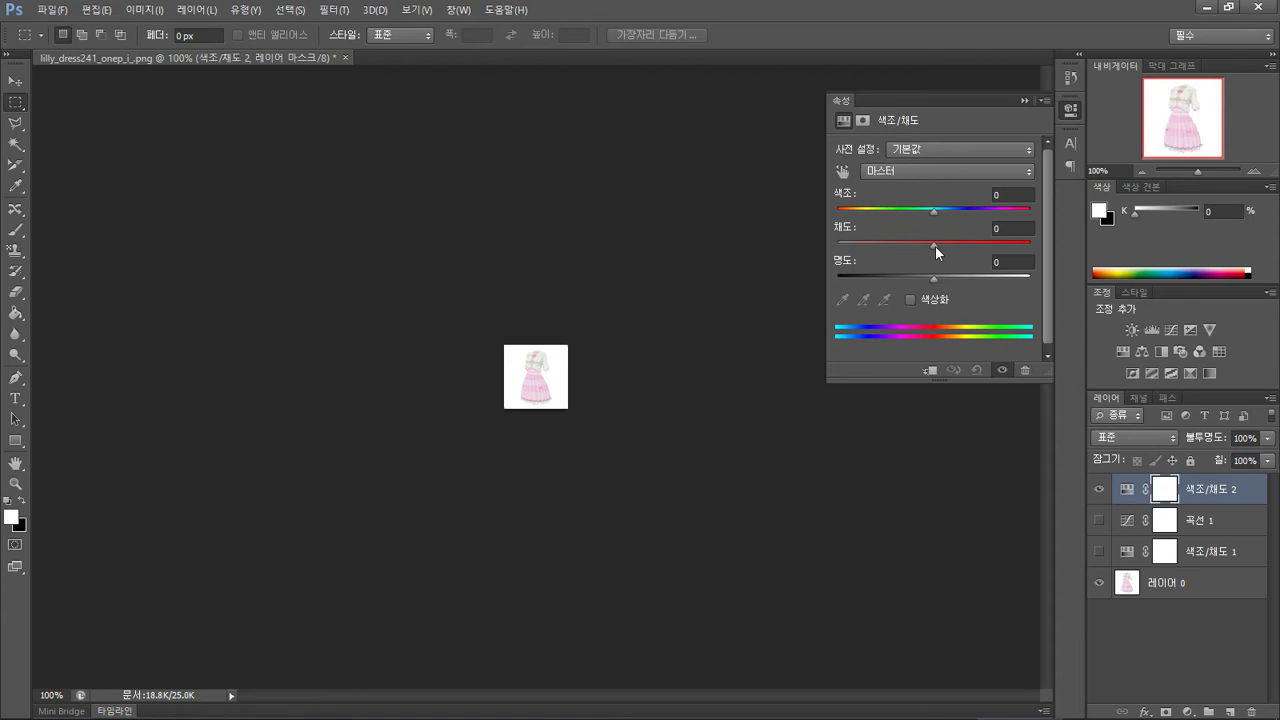
left_click(1215, 543)
left_click(1224, 488)
key("Delete")
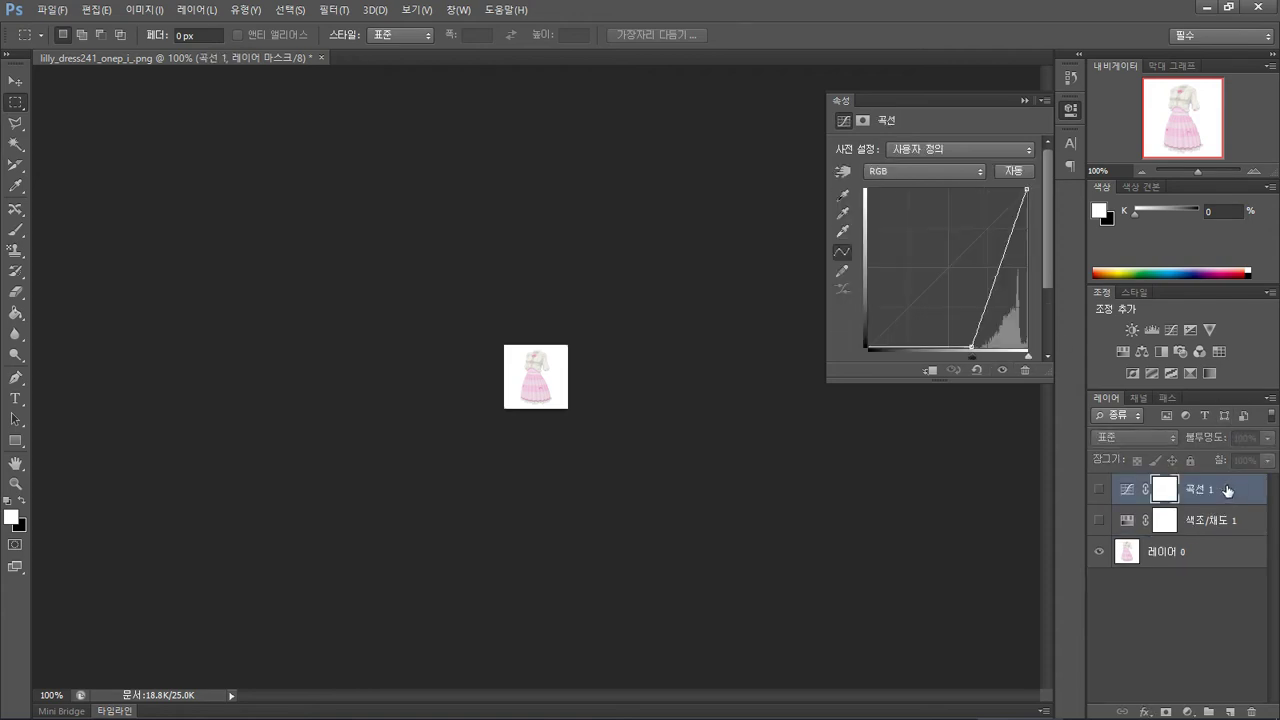
- Add a Black & White adjustment layer with reds at 300 and yellows, greens, cyans and blues at -200
left_click(1160, 351)
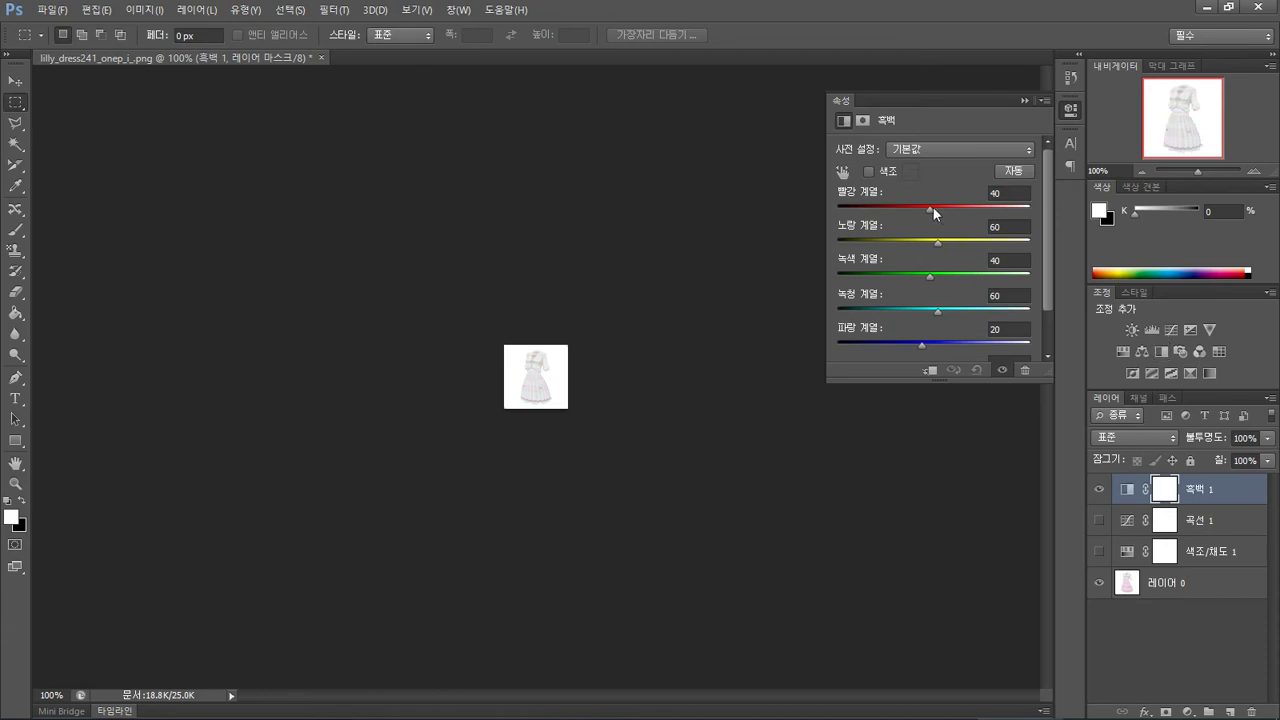
left_click_drag(933, 213, 1069, 206)
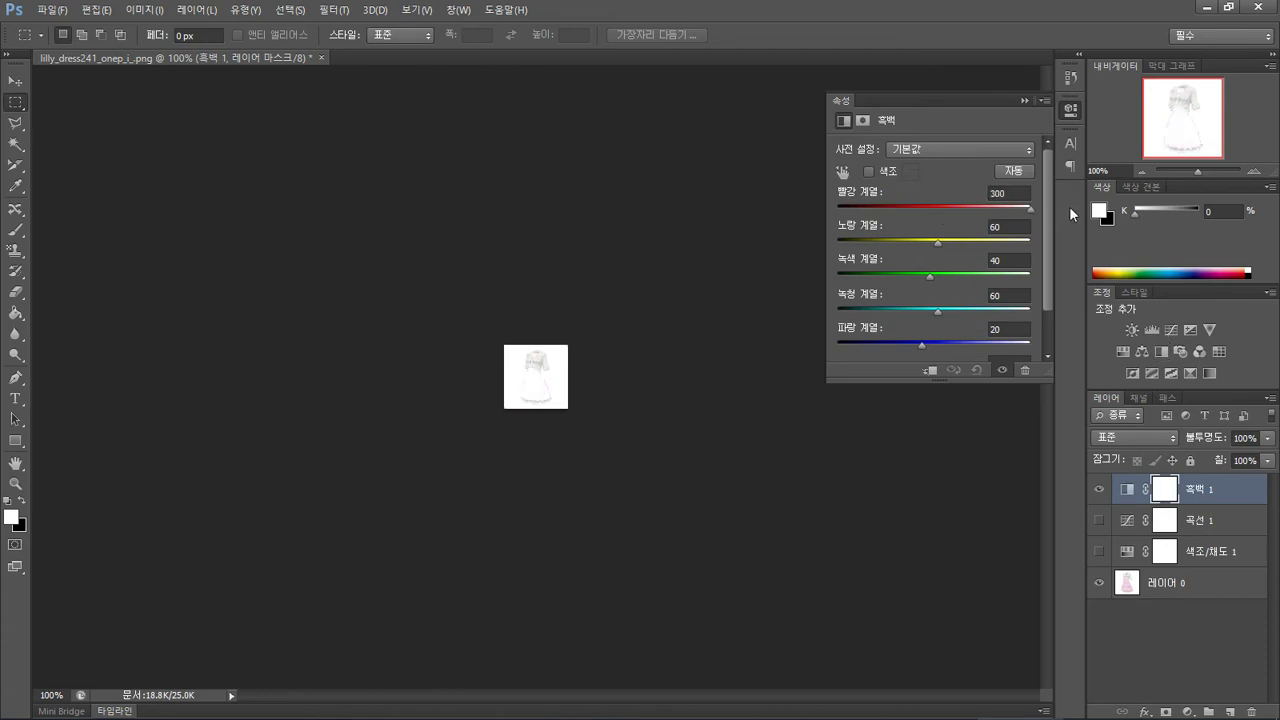
left_click(1100, 489)
left_click_drag(935, 241, 838, 241)
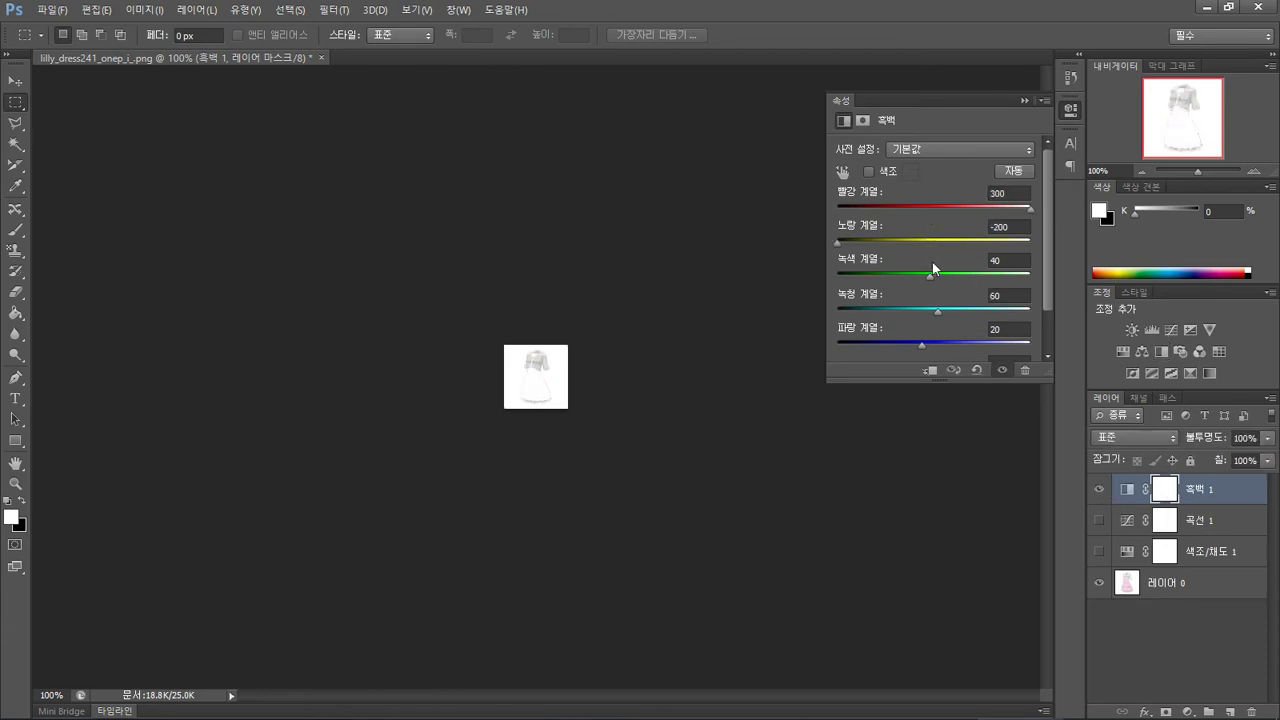
left_click_drag(931, 275, 838, 275)
left_click_drag(944, 309, 810, 324)
left_click_drag(921, 343, 737, 305)
- Try the Black & White adjustment's magentas at -200 and at -2
scroll(929, 260, "down", 2)
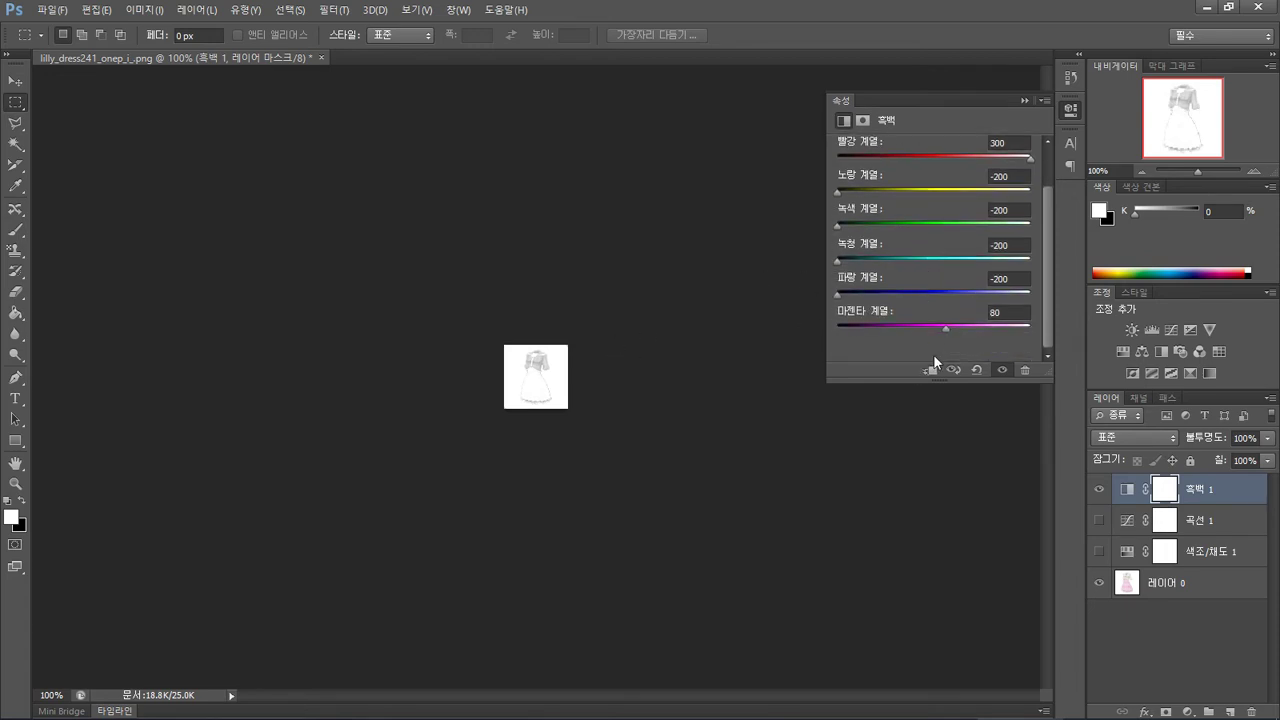
left_click_drag(945, 330, 836, 324)
scroll(985, 252, "up", 2)
scroll(930, 290, "down", 2)
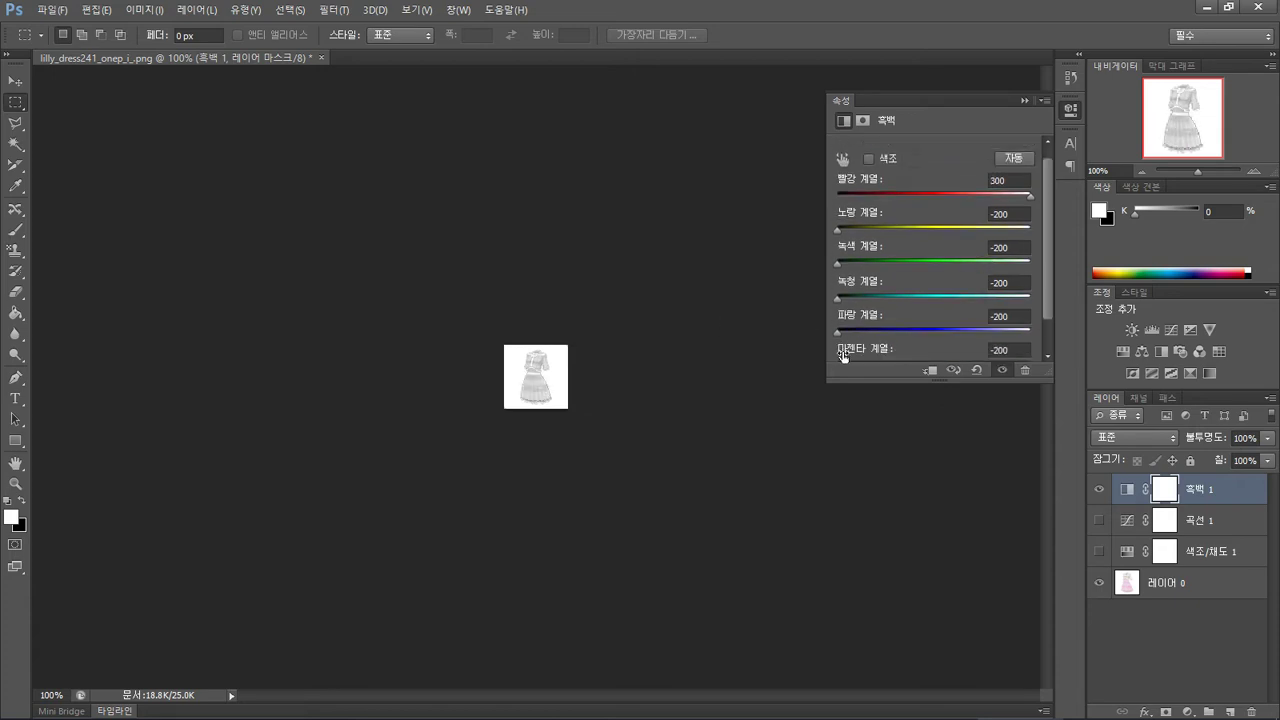
left_click_drag(841, 330, 913, 320)
scroll(930, 305, "up", 2)
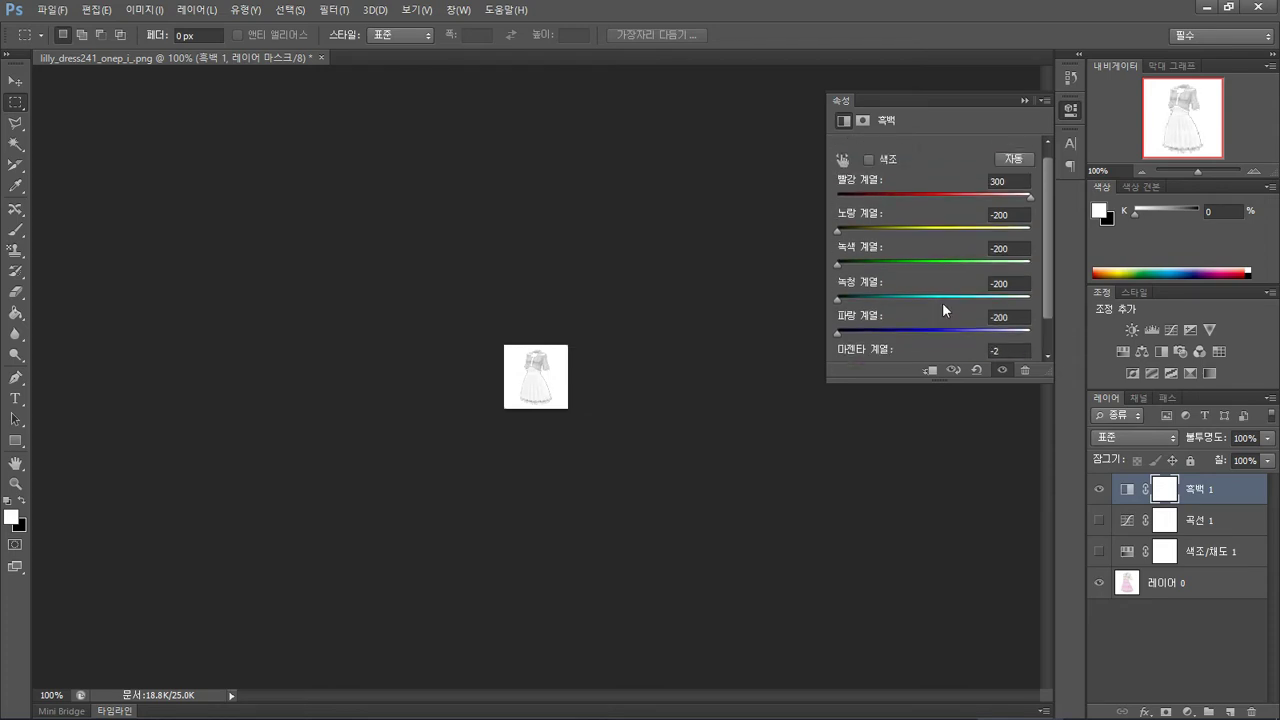
- Try the automatic Black & White mix, and apply the Red Filter preset (빨강 필터)
left_click(1016, 172)
left_click(1011, 152)
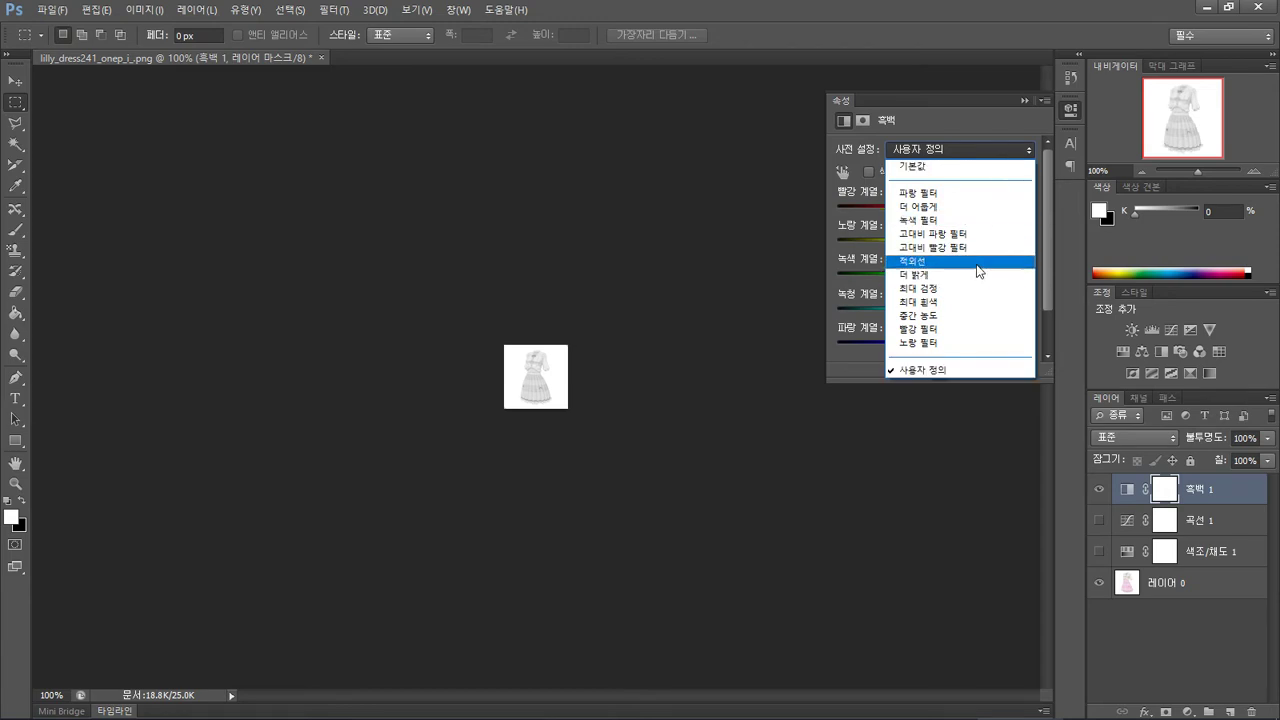
left_click(966, 328)
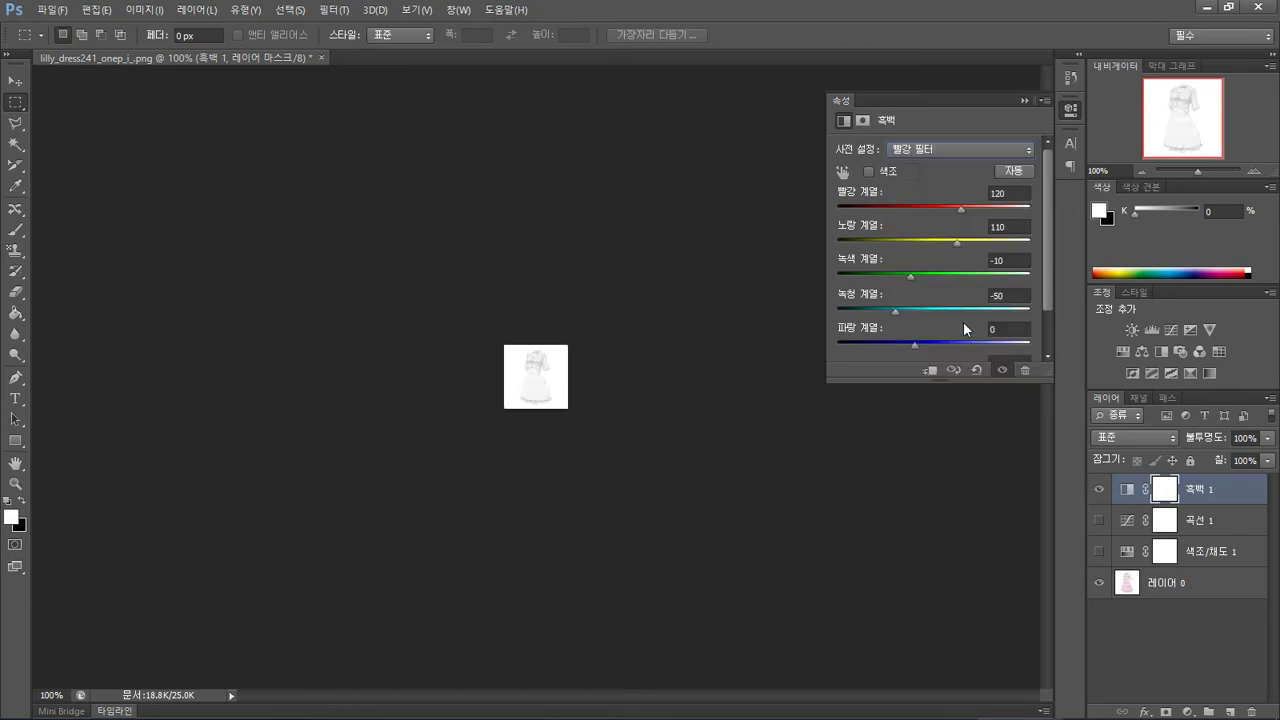
- Set the Black & White layer's reds to 300, hiding the layer during the change and showing it again for comparison
left_click(1100, 489)
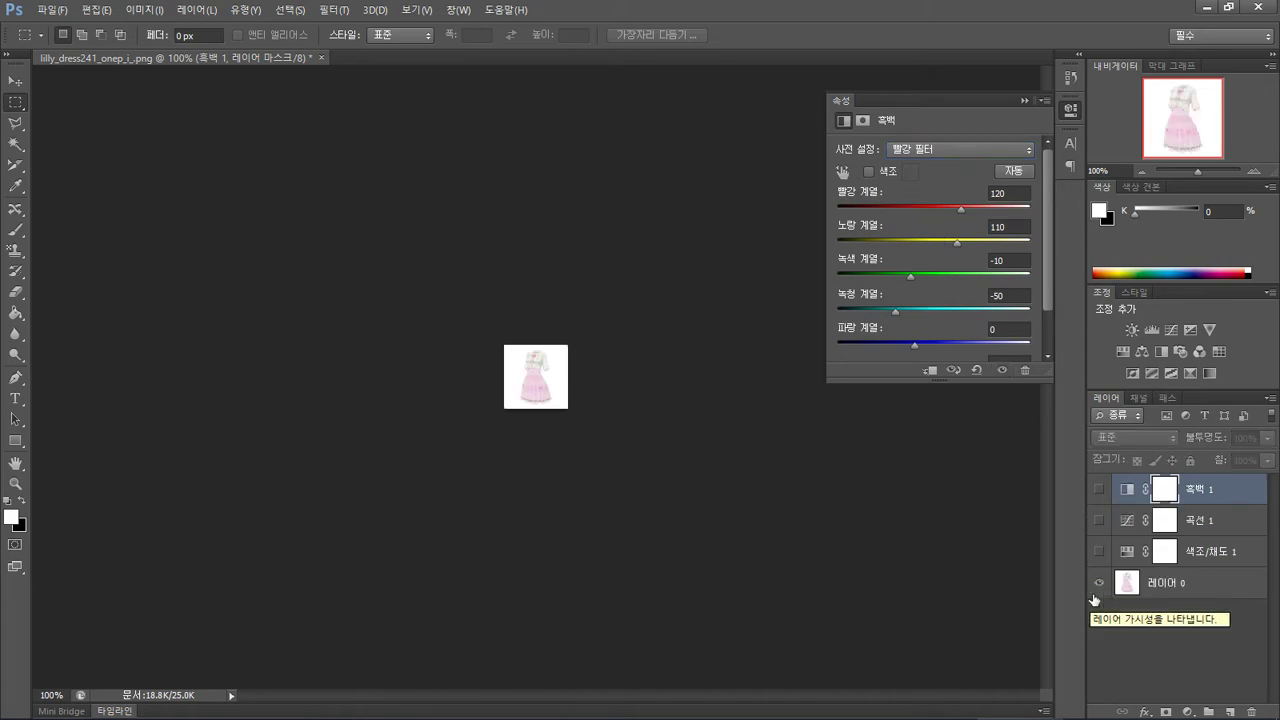
left_click(1228, 596)
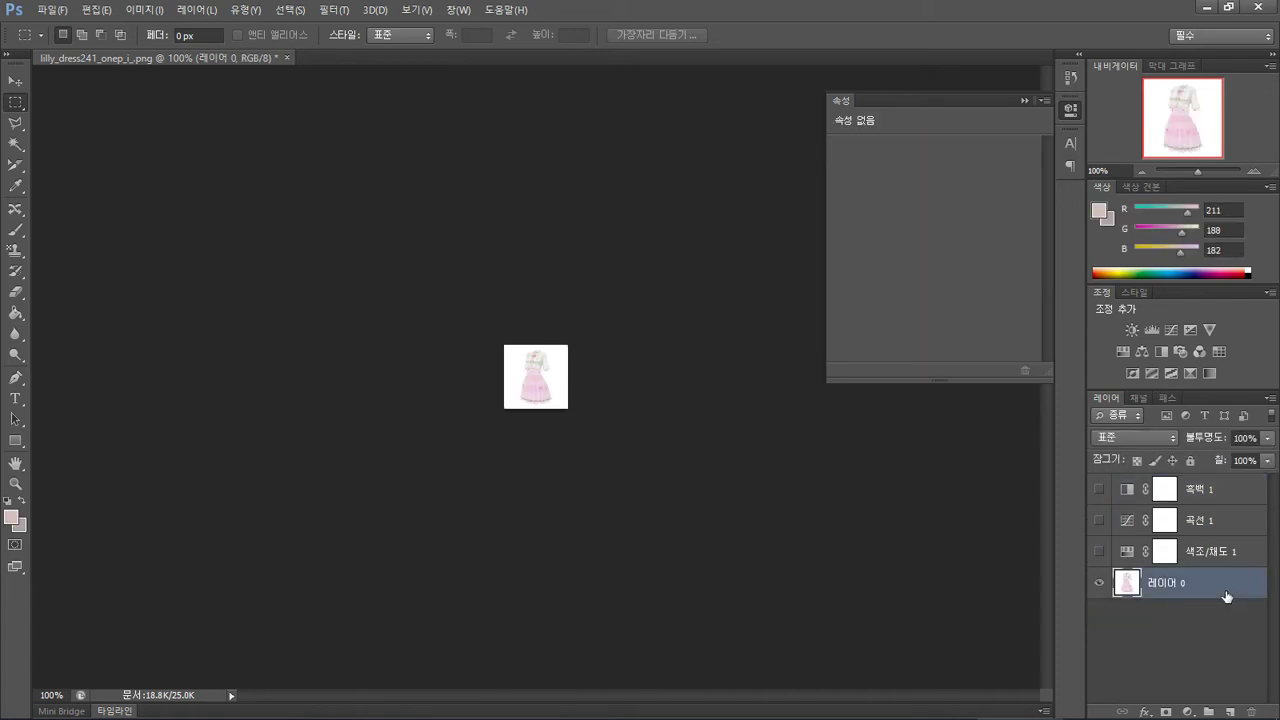
left_click(1227, 500)
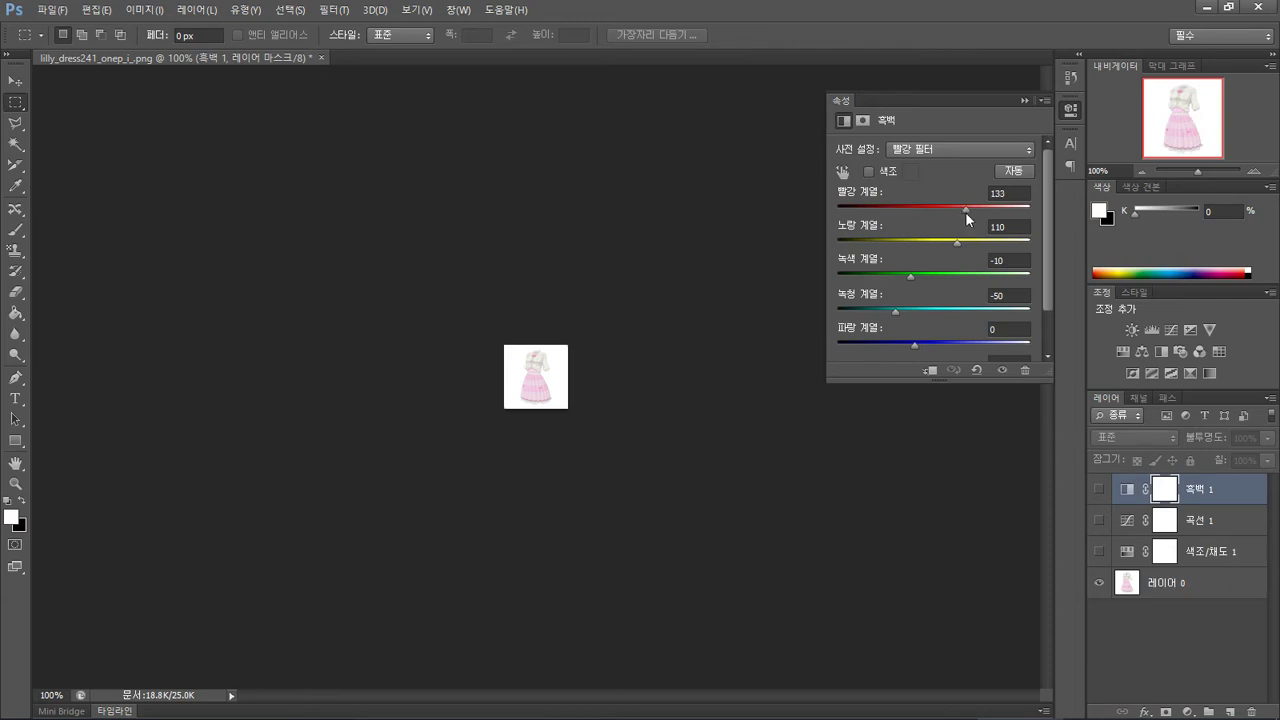
left_click_drag(965, 211, 1070, 218)
left_click(1099, 489)
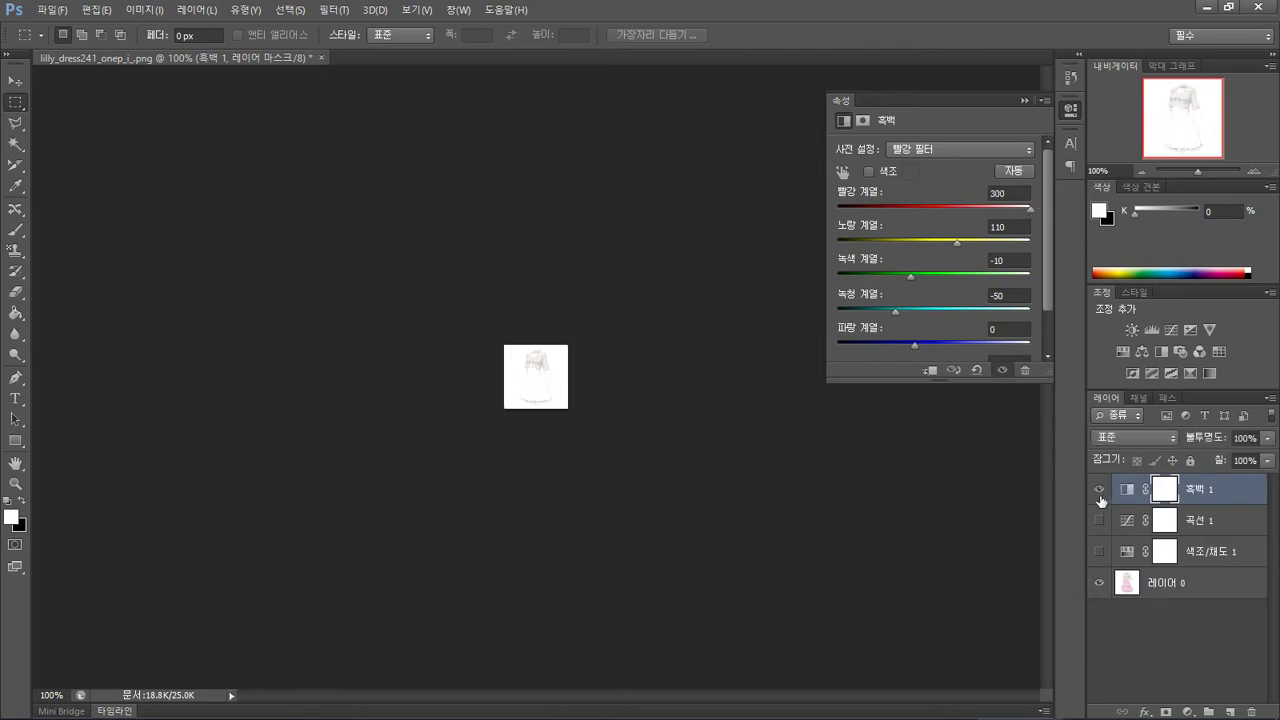
- Try the automatic Black & White mix, and reset the layer to the default preset (기본값)
left_click(1008, 171)
left_click(993, 148)
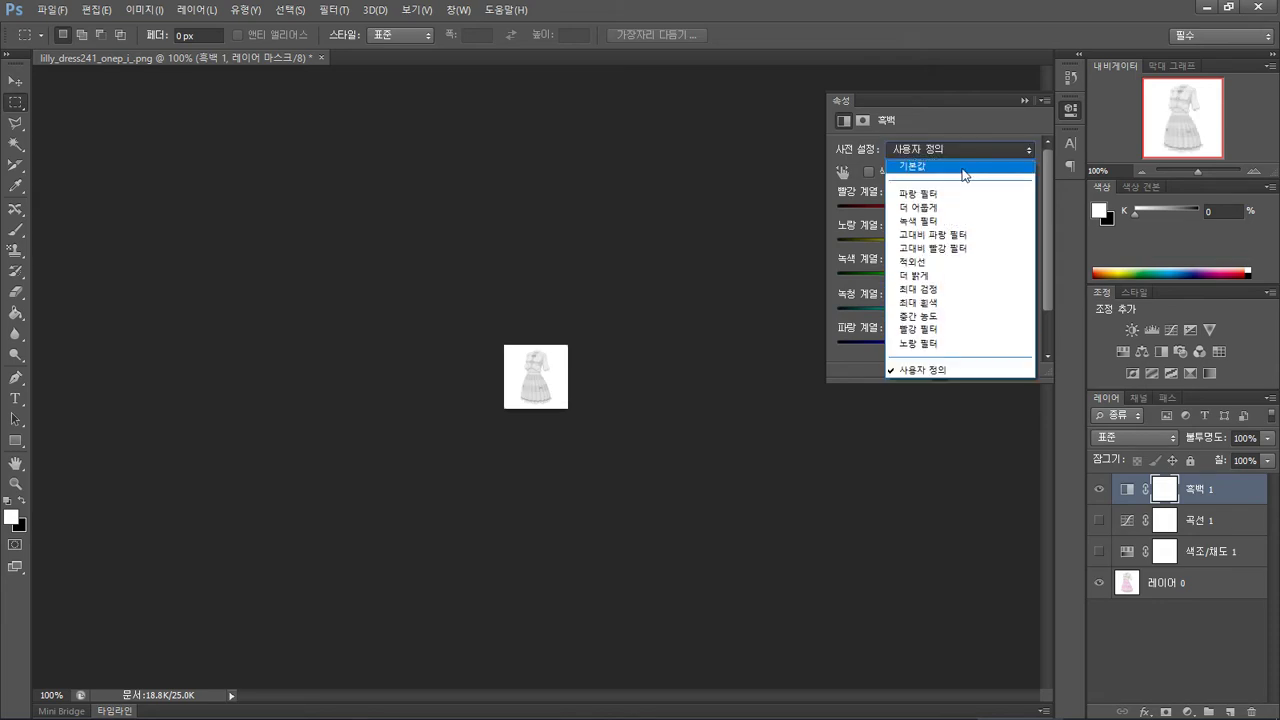
left_click(963, 174)
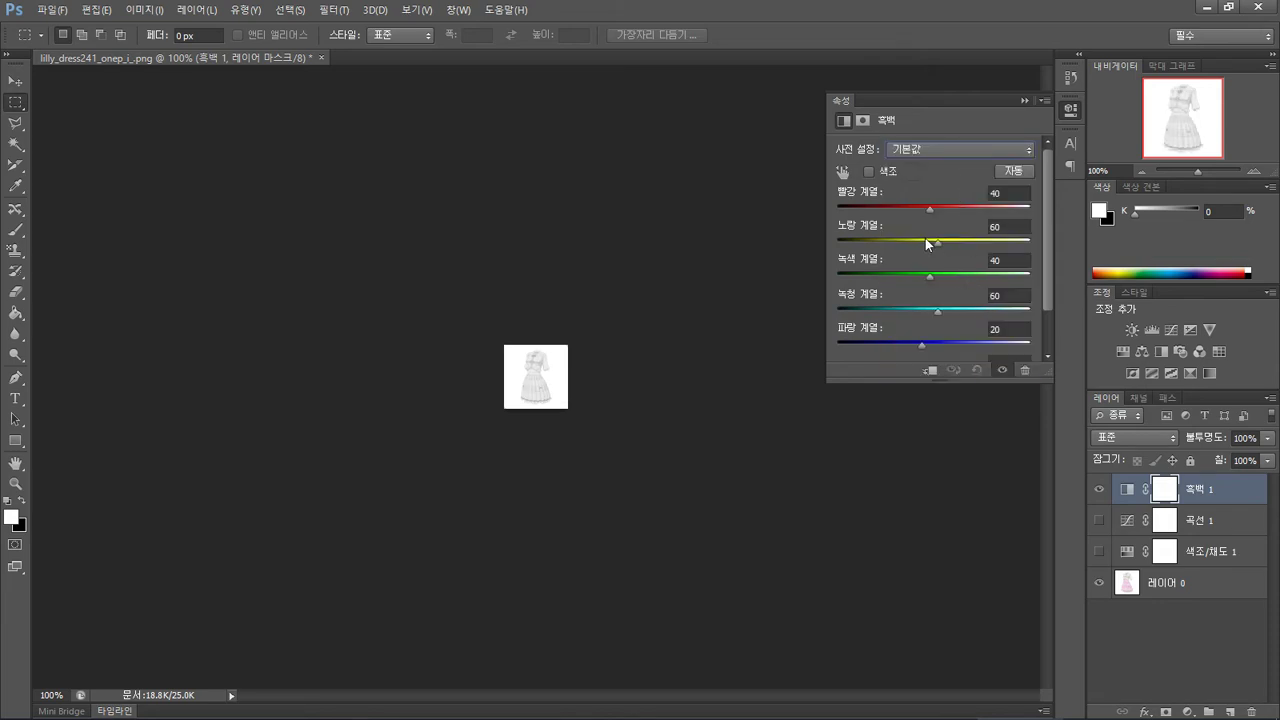
- Try the tint option (색조) on the Black & White adjustment, and hide that layer
left_click(864, 118)
left_click(843, 121)
left_click(869, 173)
left_click(869, 173)
scroll(1050, 213, "down", 2)
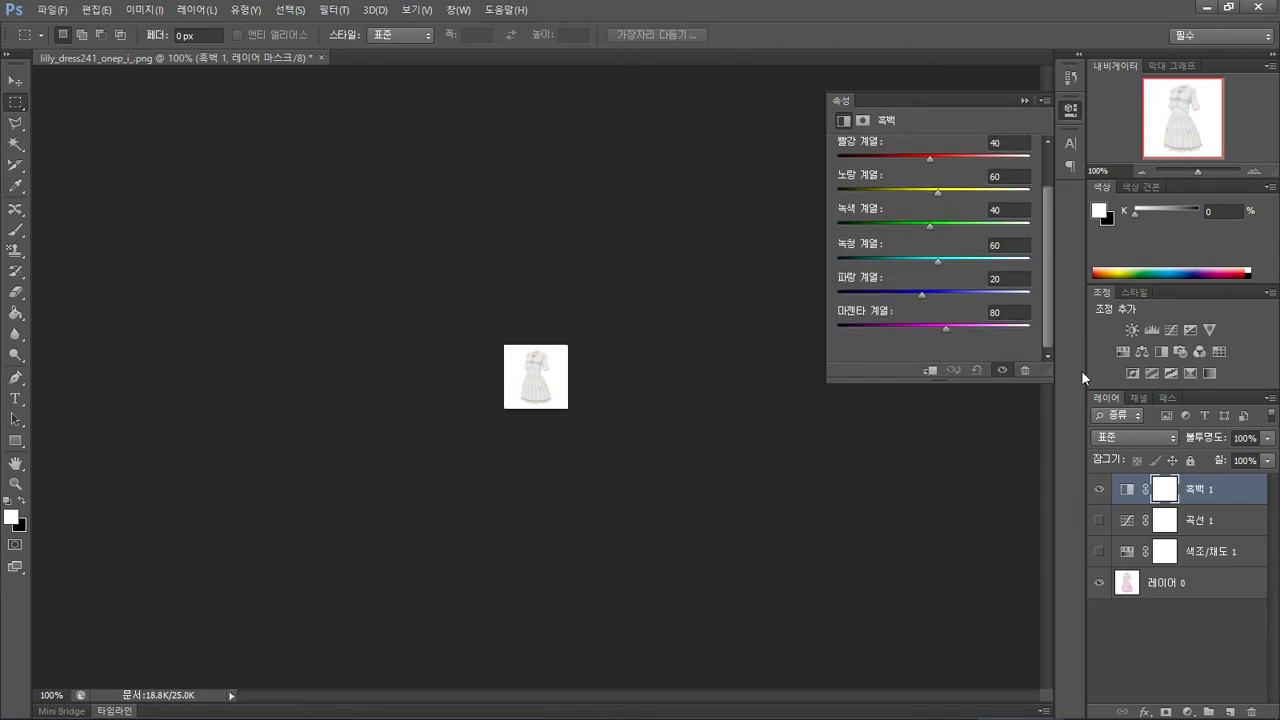
left_click(1099, 489)
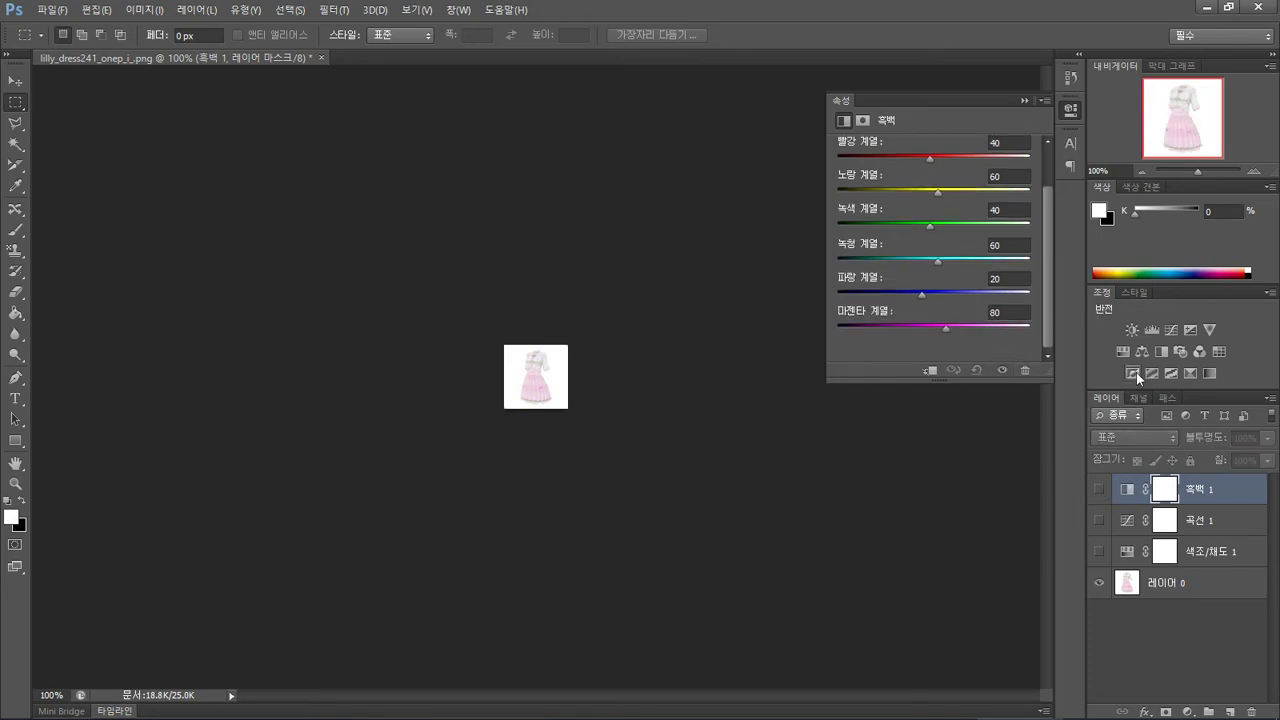
- Add a Channel Mixer adjustment layer with red at +200% in the red output channel, and hide it
left_click(1202, 349)
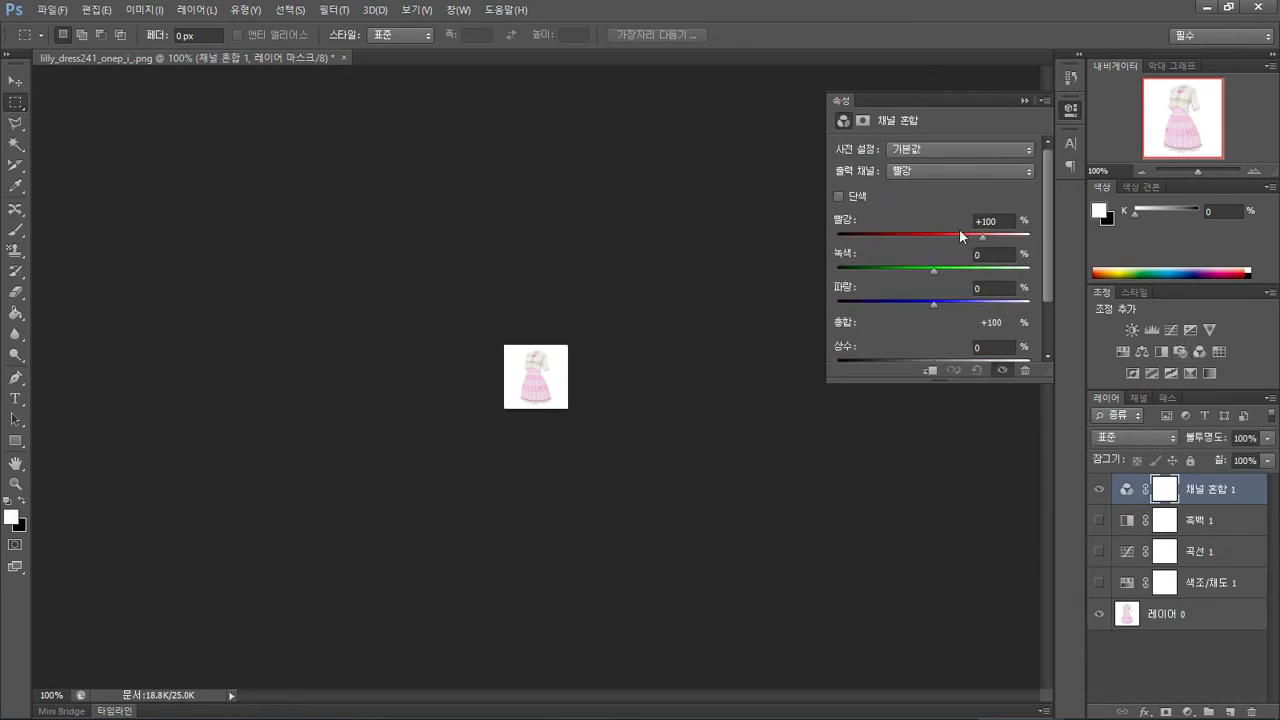
left_click_drag(980, 241, 1035, 258)
left_click(1099, 489)
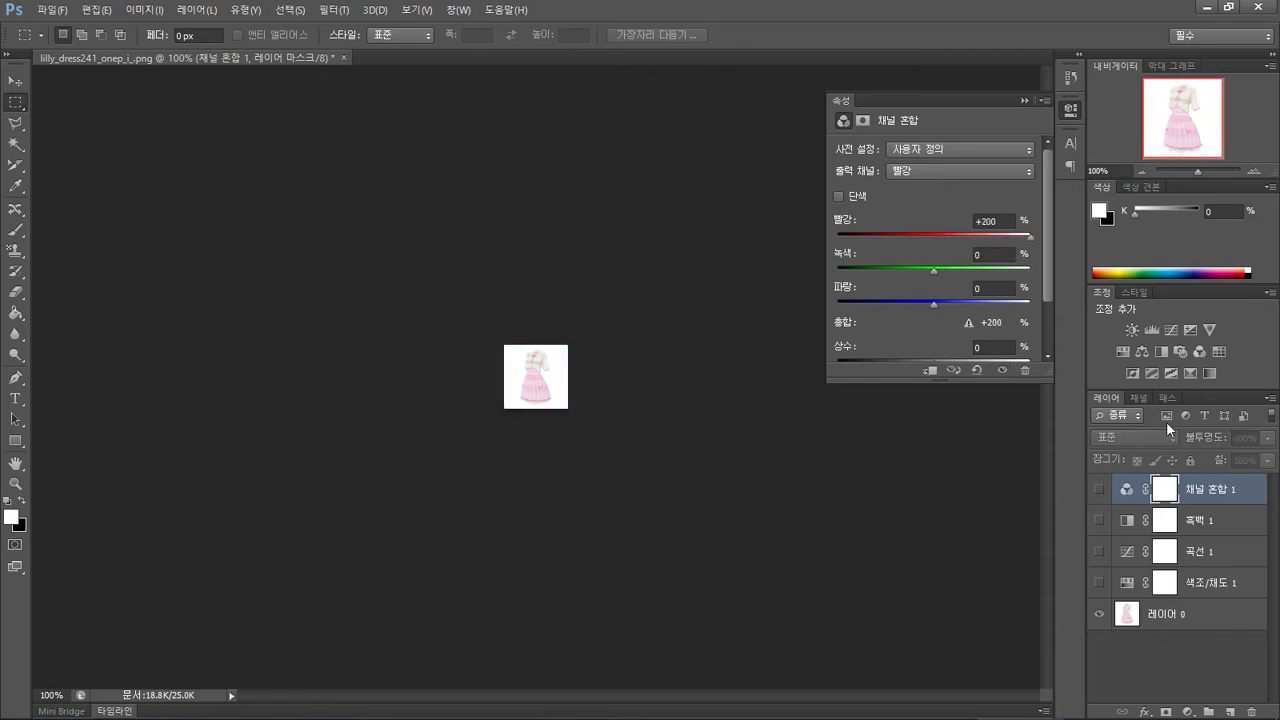
- Add a Selective Color layer with the reds' cyan and magenta at +100, yellow at +98 and black at +69, using the absolute method
left_click(1191, 373)
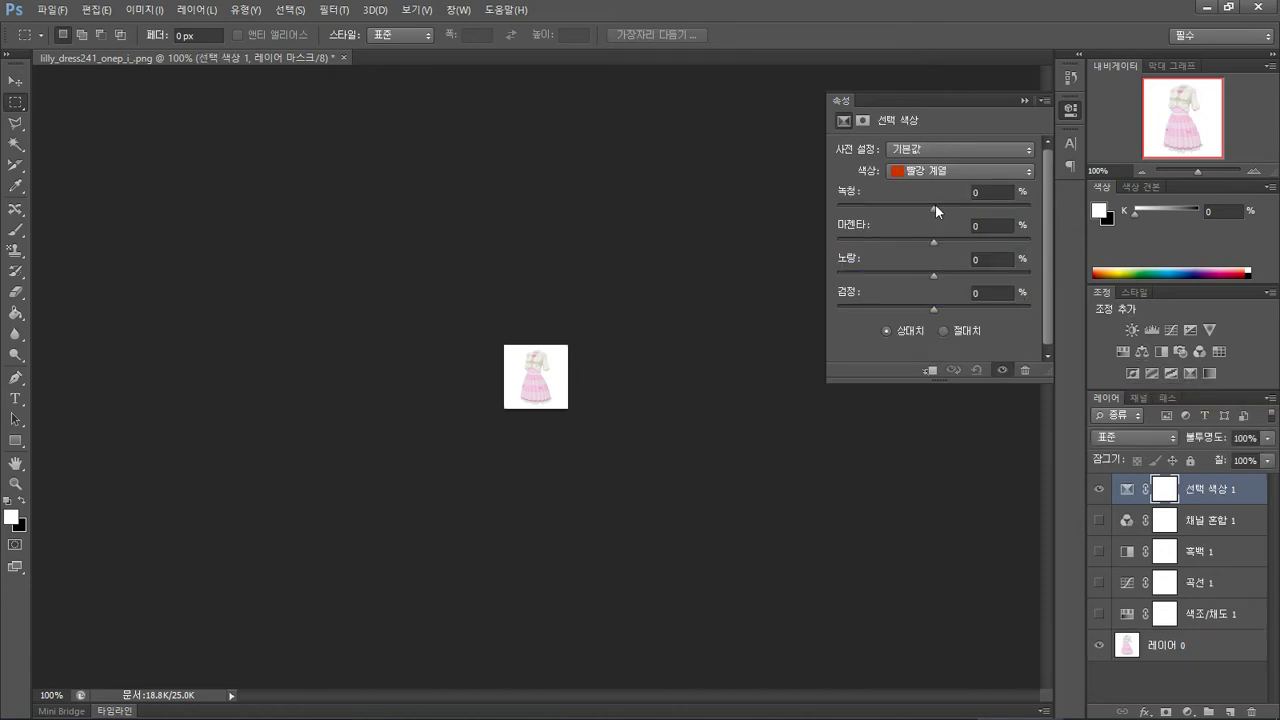
left_click_drag(932, 210, 1034, 214)
left_click(961, 330)
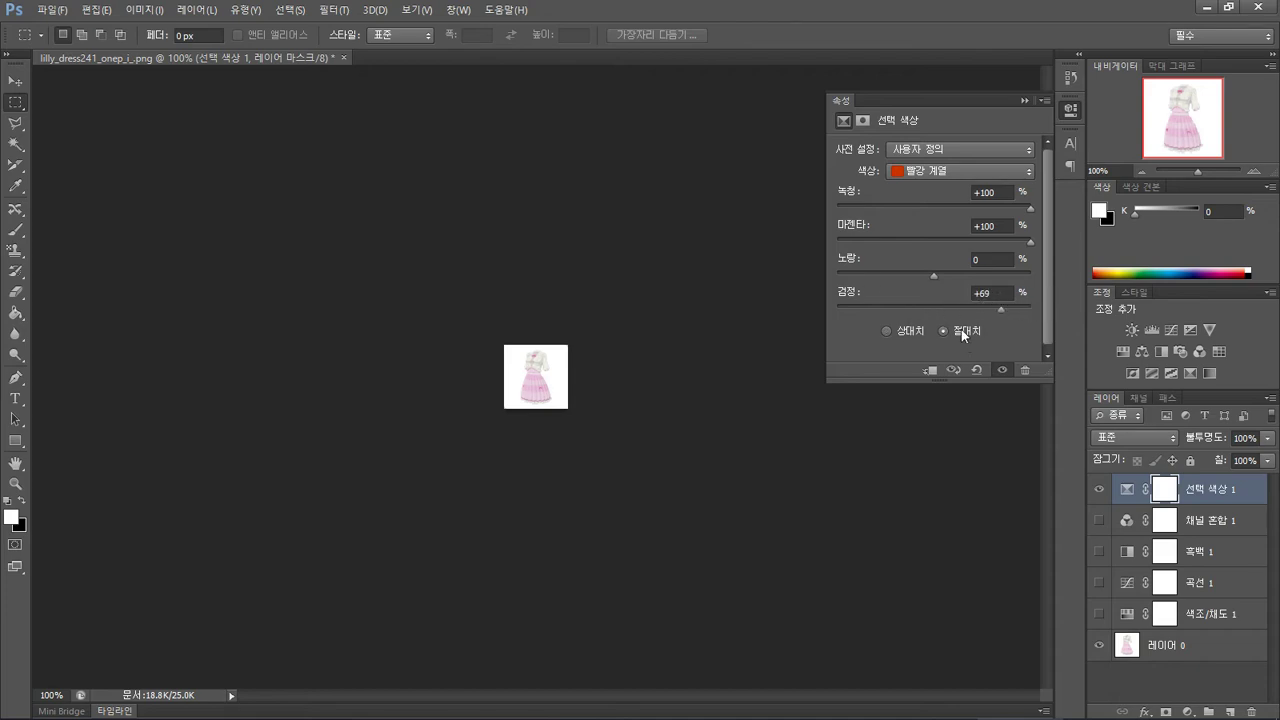
left_click_drag(933, 275, 1030, 261)
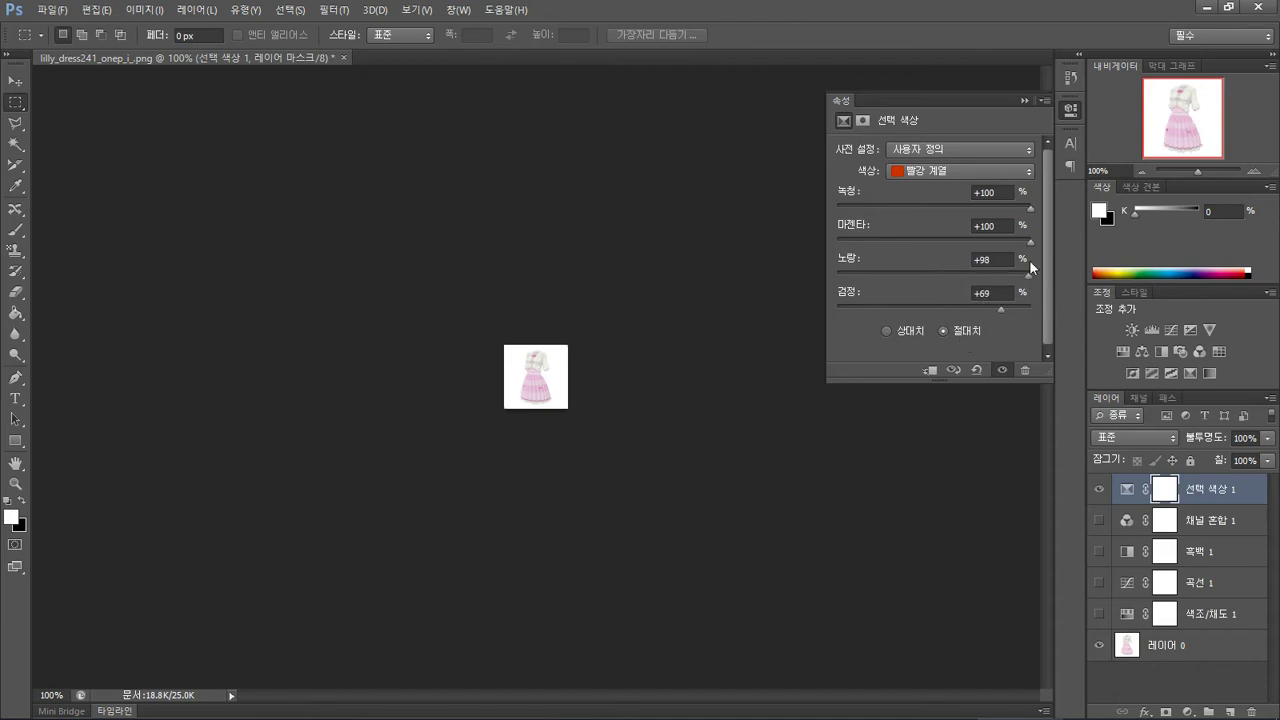
- Reset the Selective Color adjustment to the default preset with the whites selected, and hide the Selective Color and Curves layers
left_click(935, 170)
left_click(961, 270)
left_click(943, 157)
left_click(974, 166)
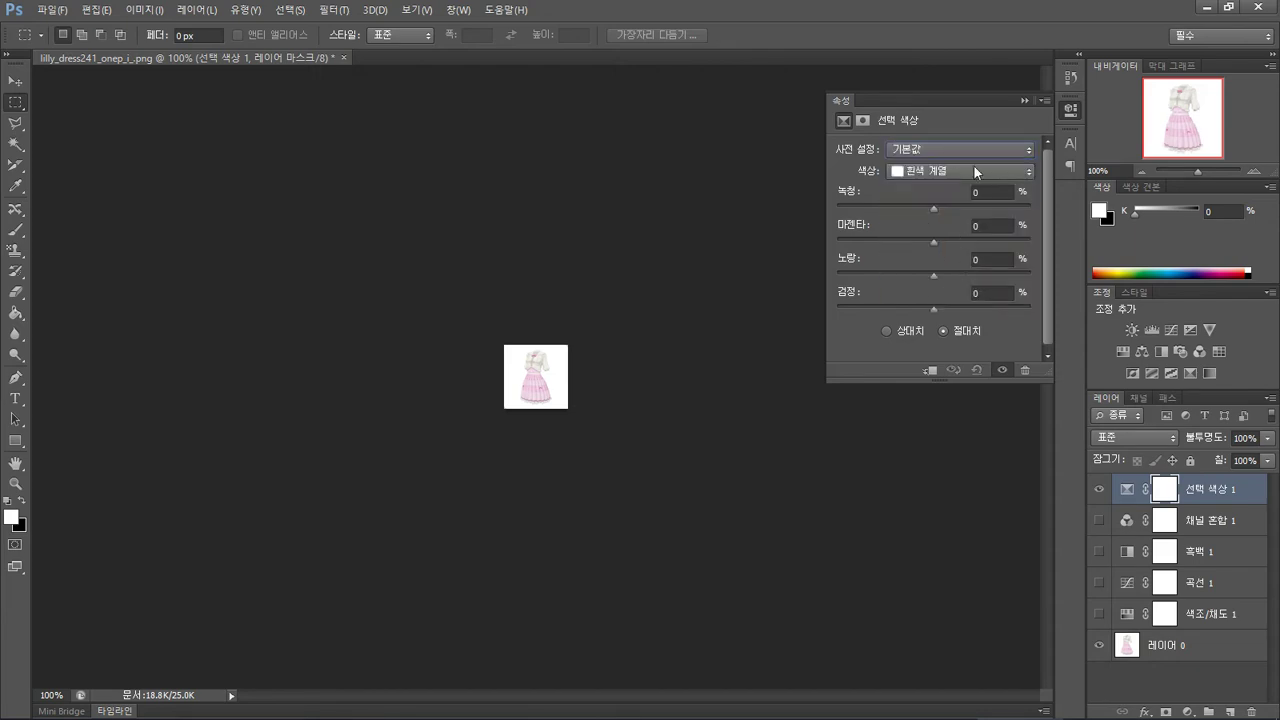
left_click(1099, 489)
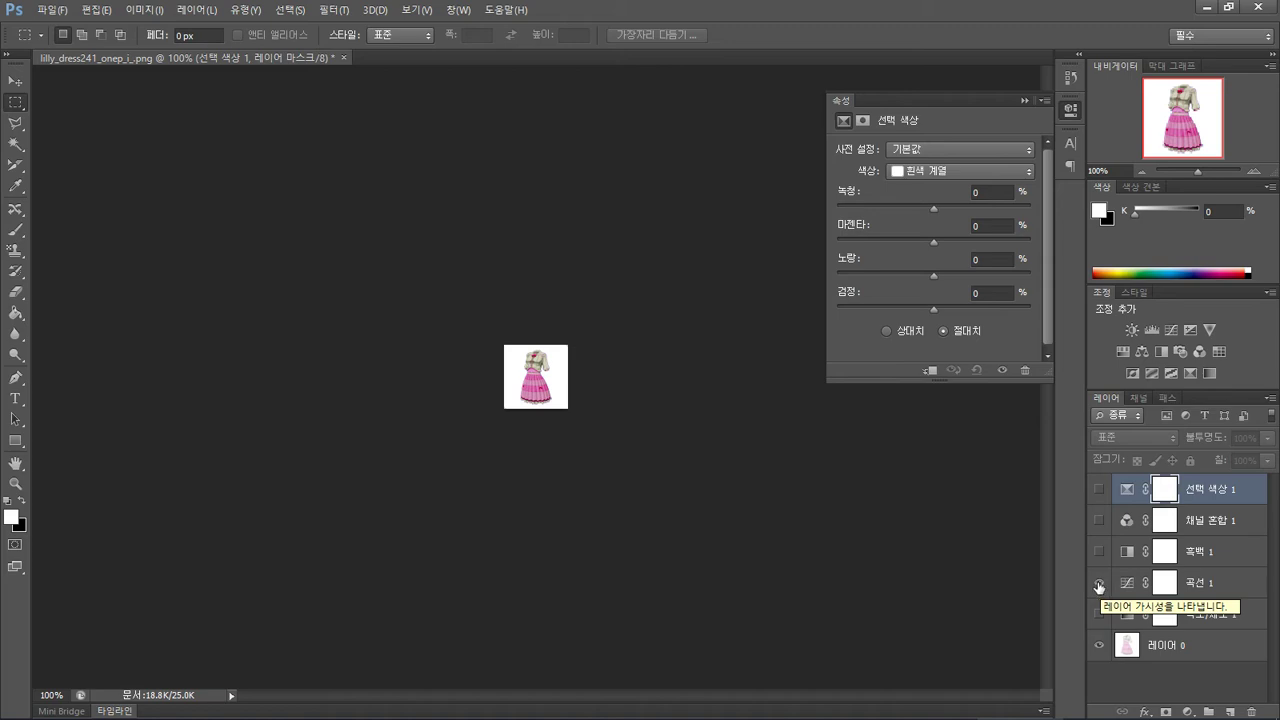
left_click(1099, 586)
- Switch to the file explorer and examine the thumbnail previews of the onep1, line and shadow texture PNGs in the lilly_Dress241_onep_i_ folder
key("alt+Tab")
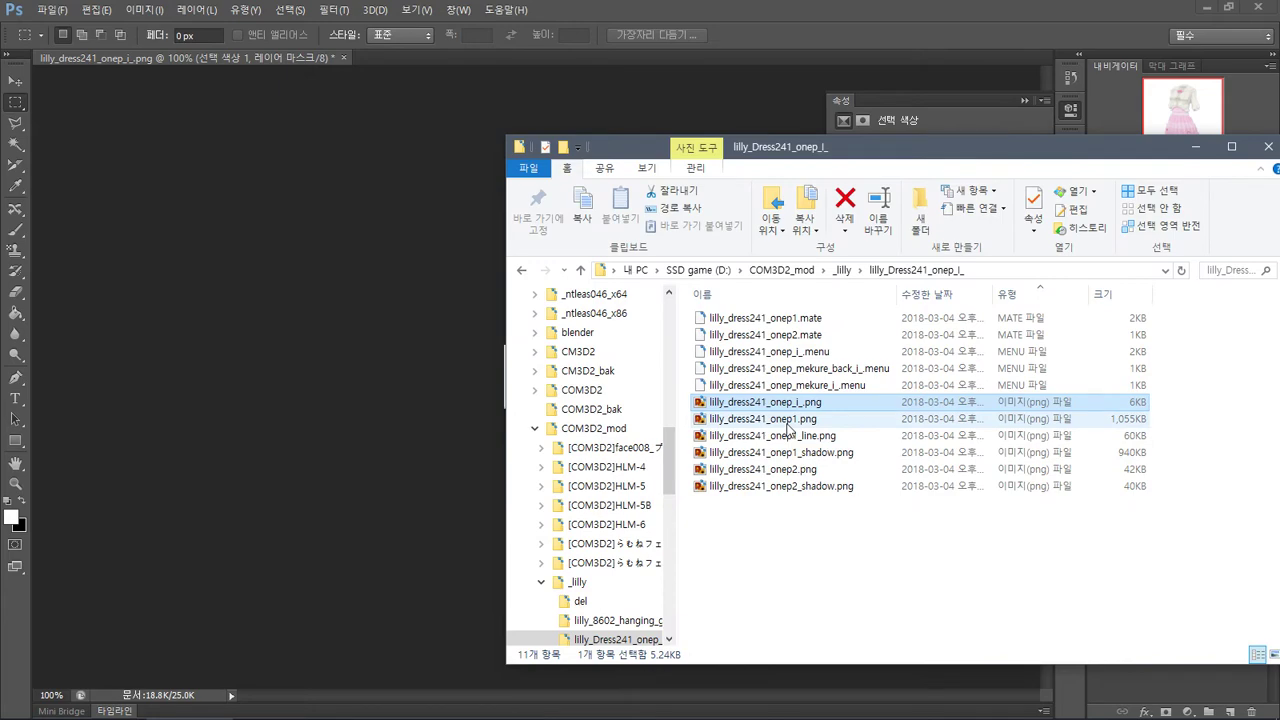
right_click(788, 426)
left_click(755, 441)
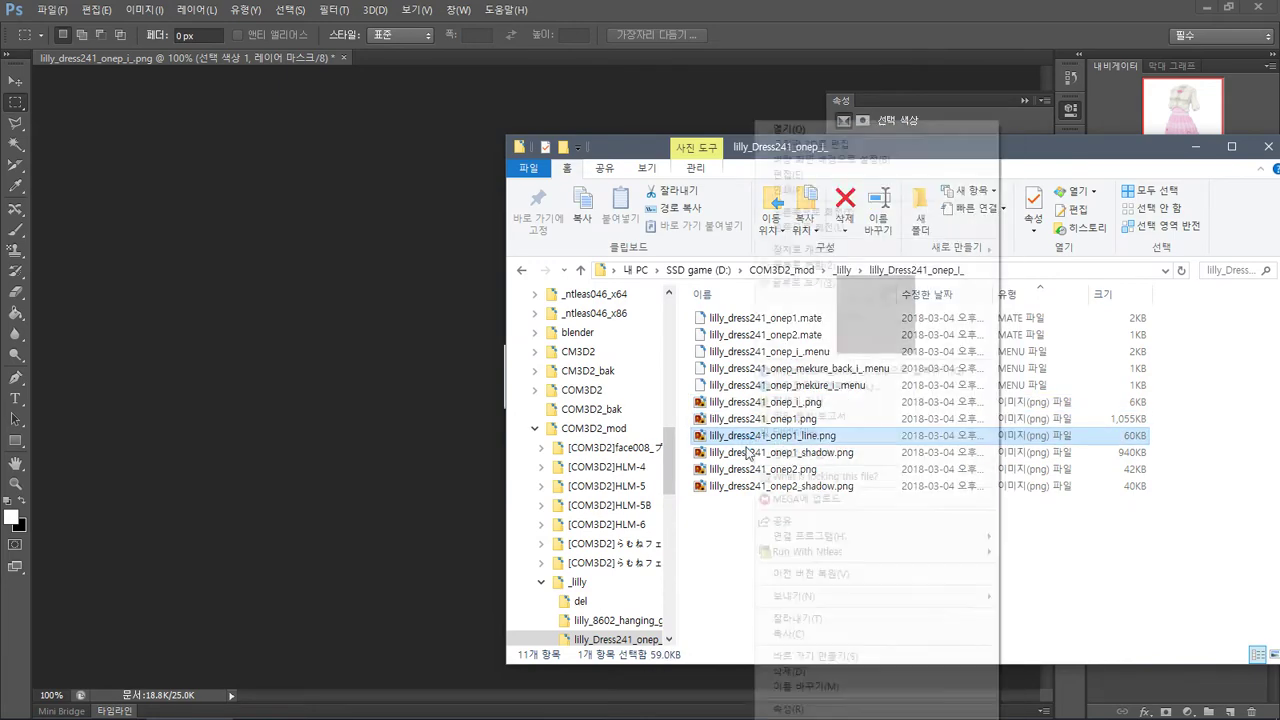
right_click(757, 440)
left_click(742, 452)
right_click(740, 452)
left_click(716, 510)
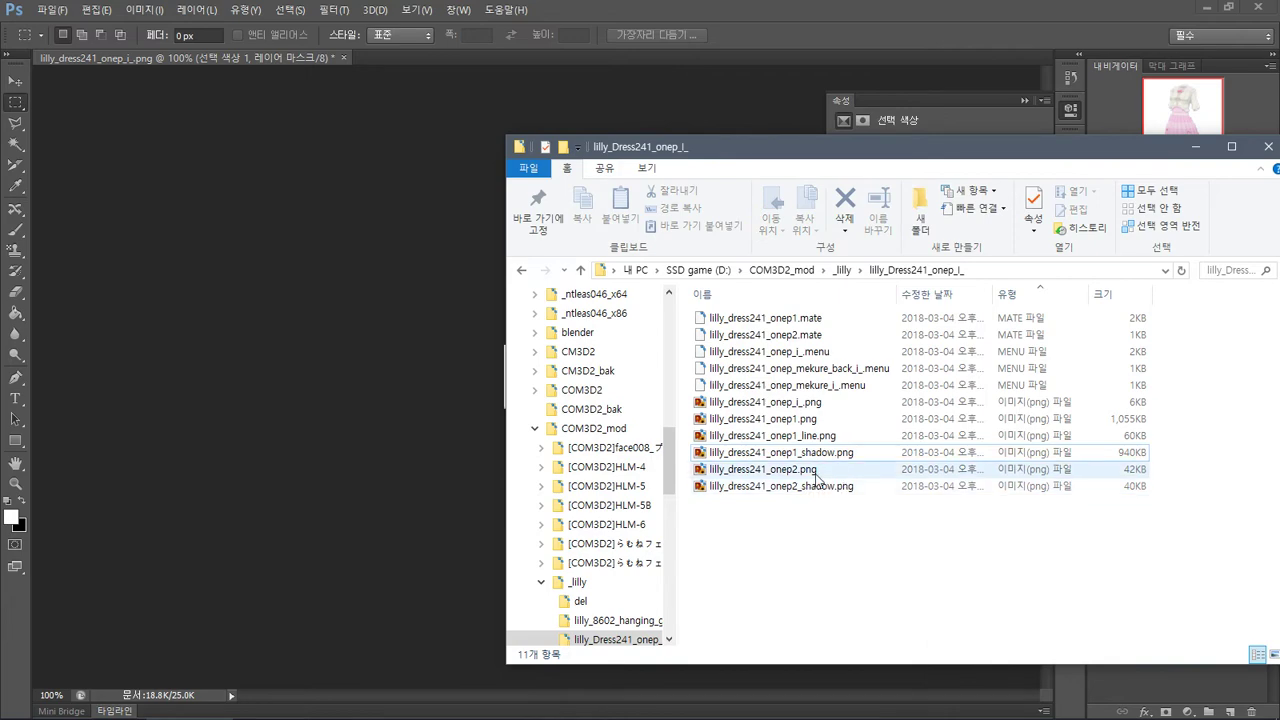
left_click(818, 485)
right_click(793, 485)
left_click(735, 486)
right_click(736, 485)
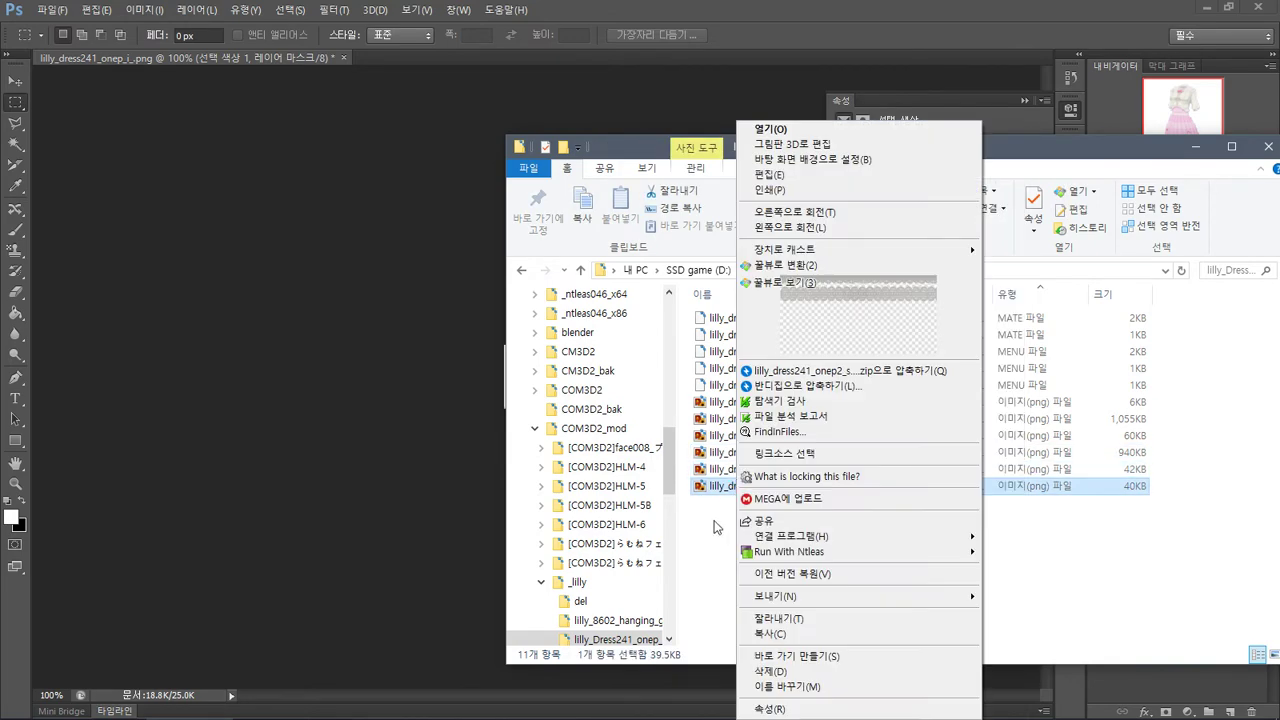
left_click(715, 533)
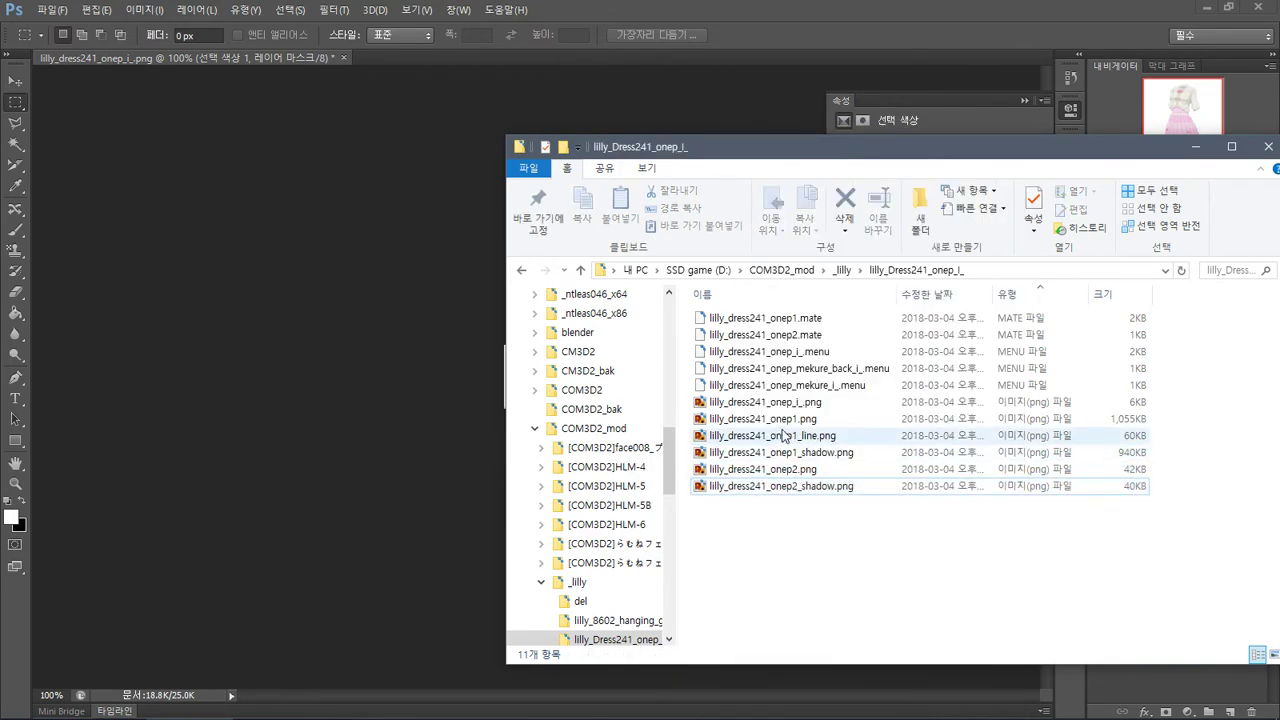
right_click(786, 420)
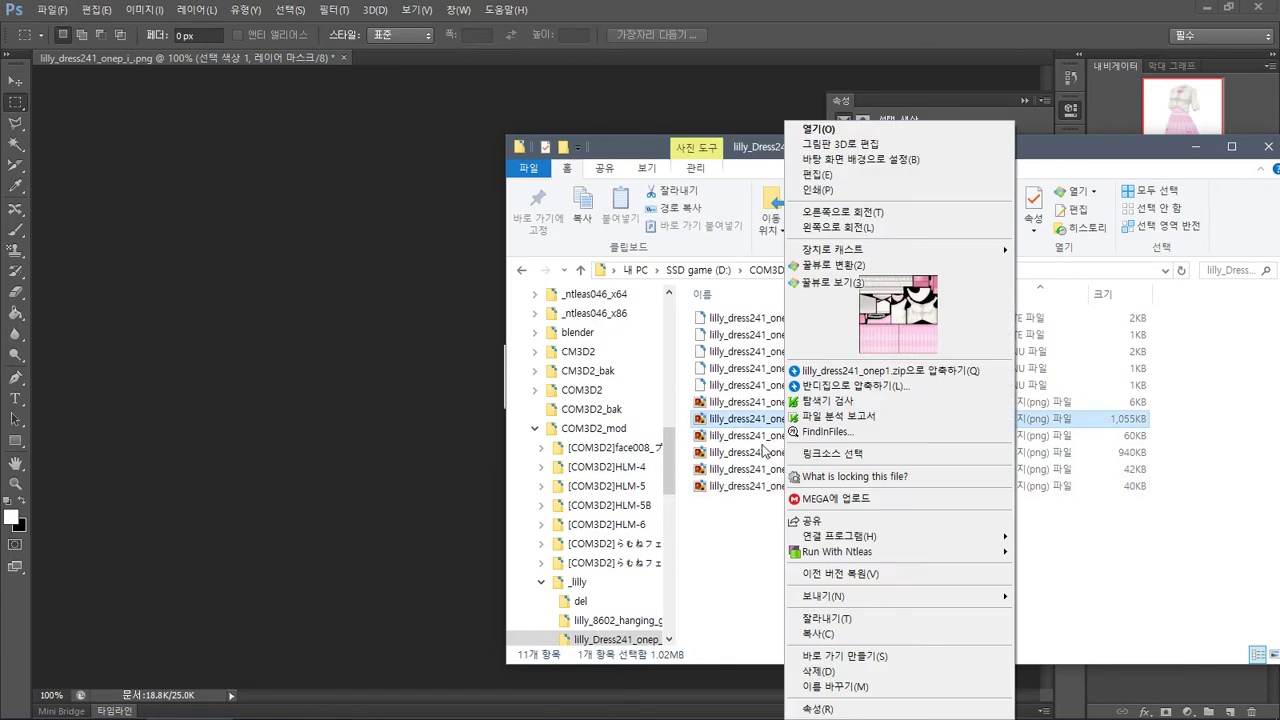
left_click(763, 452)
right_click(763, 452)
left_click(756, 421)
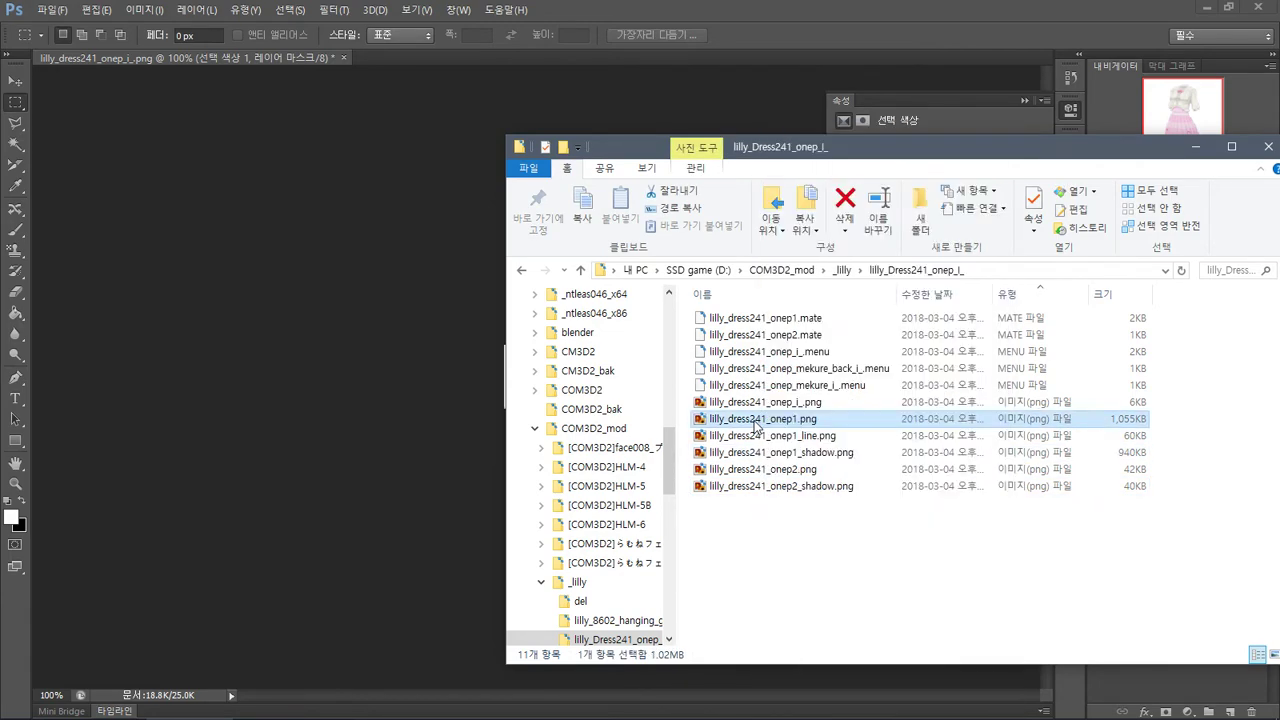
- Open lilly_dress241_onep1.mate in mate編集.exe from the CM3D2 toolkit folder to review its texture references, and close the editor
mouse_move(870, 715)
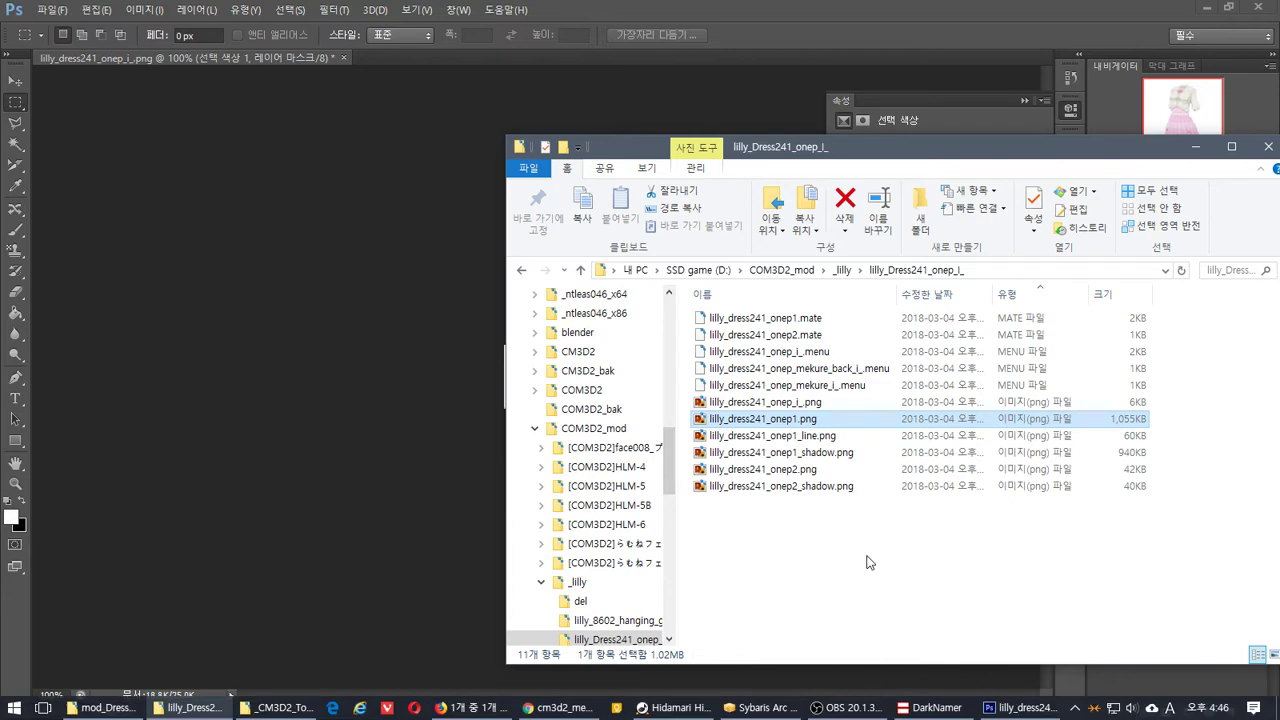
left_click(275, 707)
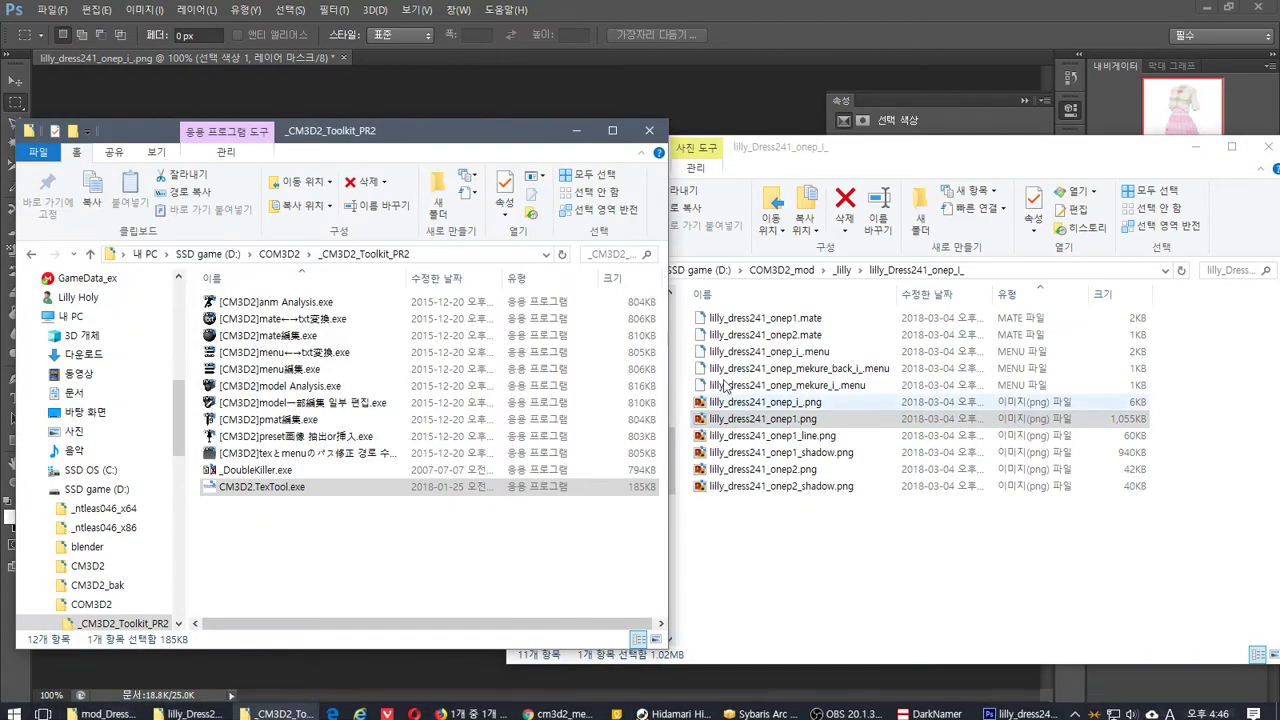
left_click(755, 320)
left_click_drag(755, 322, 470, 335)
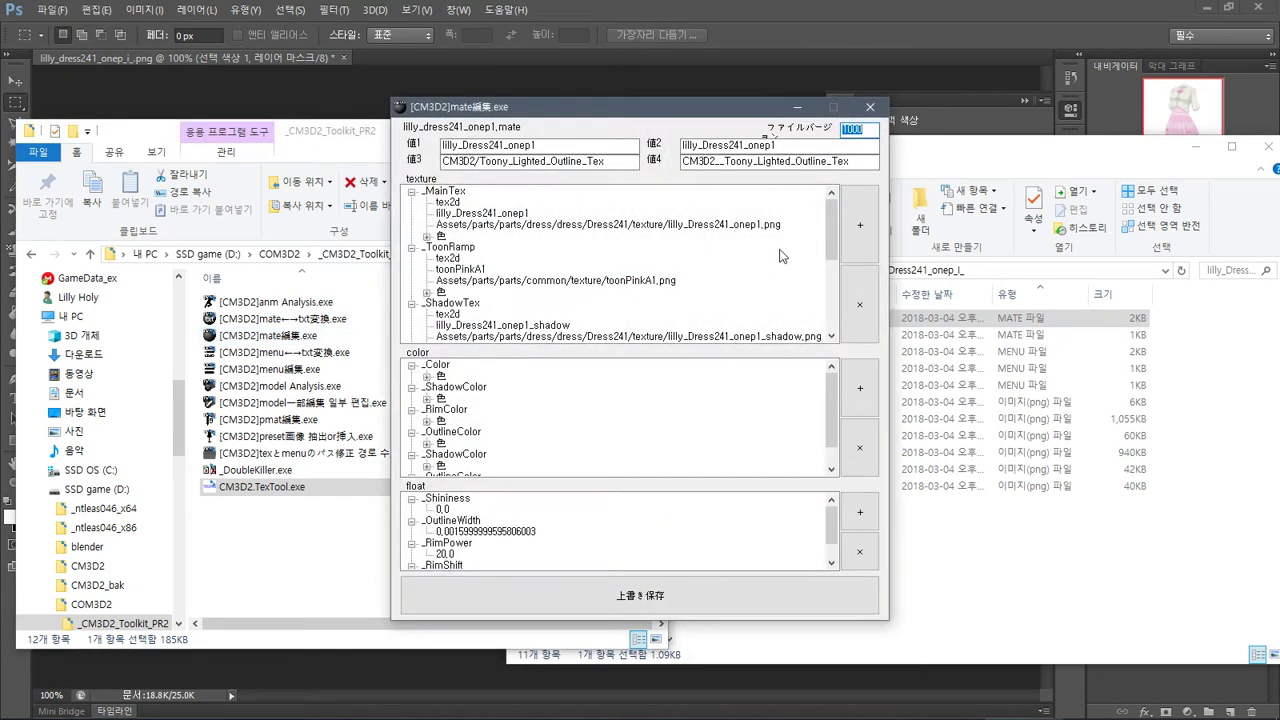
mouse_move(838, 224)
left_mouse_down()
mouse_move(827, 302)
mouse_move(831, 232)
left_mouse_up()
left_click(870, 107)
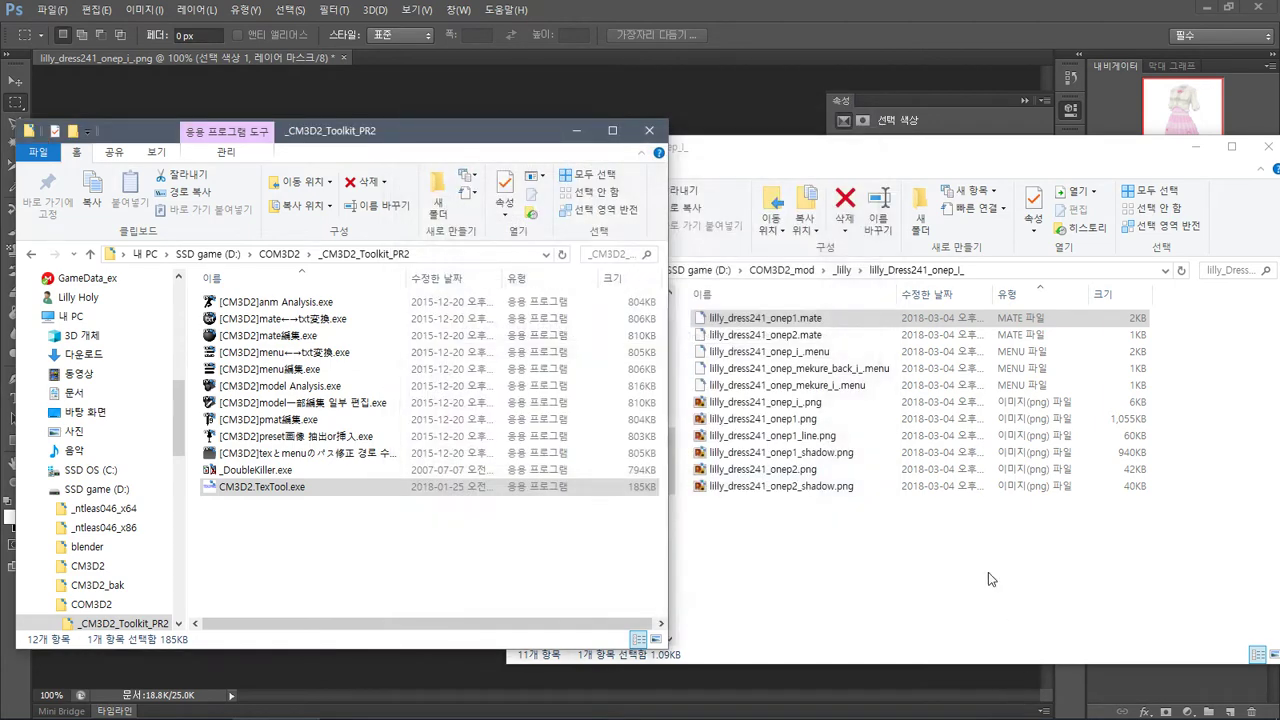
- Open lilly_dress241_onep1.png in Photoshop and add a Curves adjustment layer, trying its black point
left_click(988, 572)
left_click(777, 403)
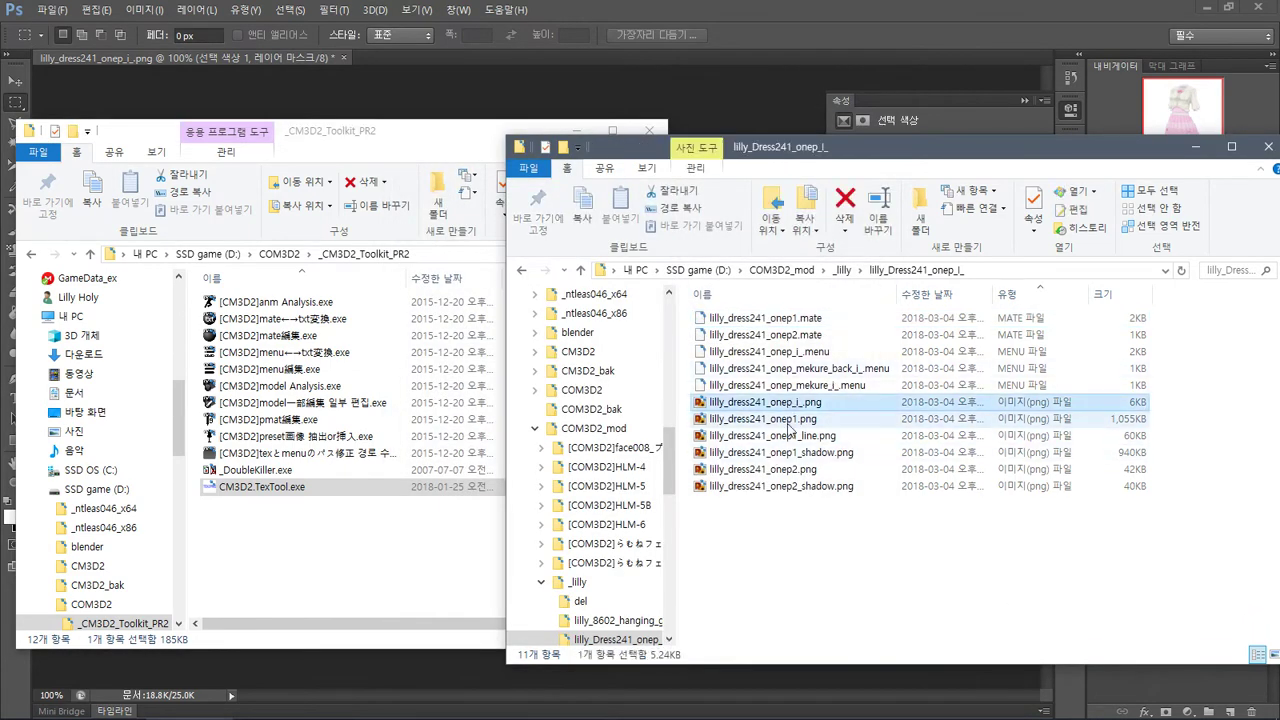
left_click_drag(763, 424, 412, 51)
key("alt+Tab")
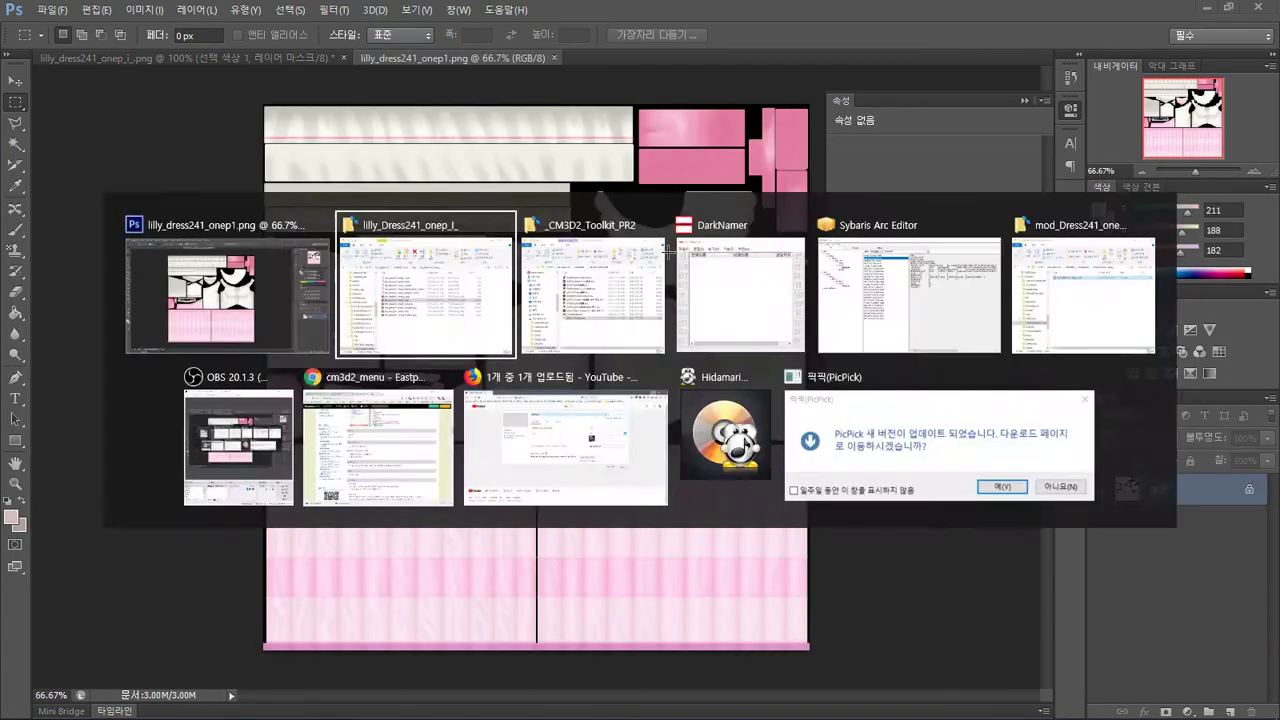
key("alt+Tab")
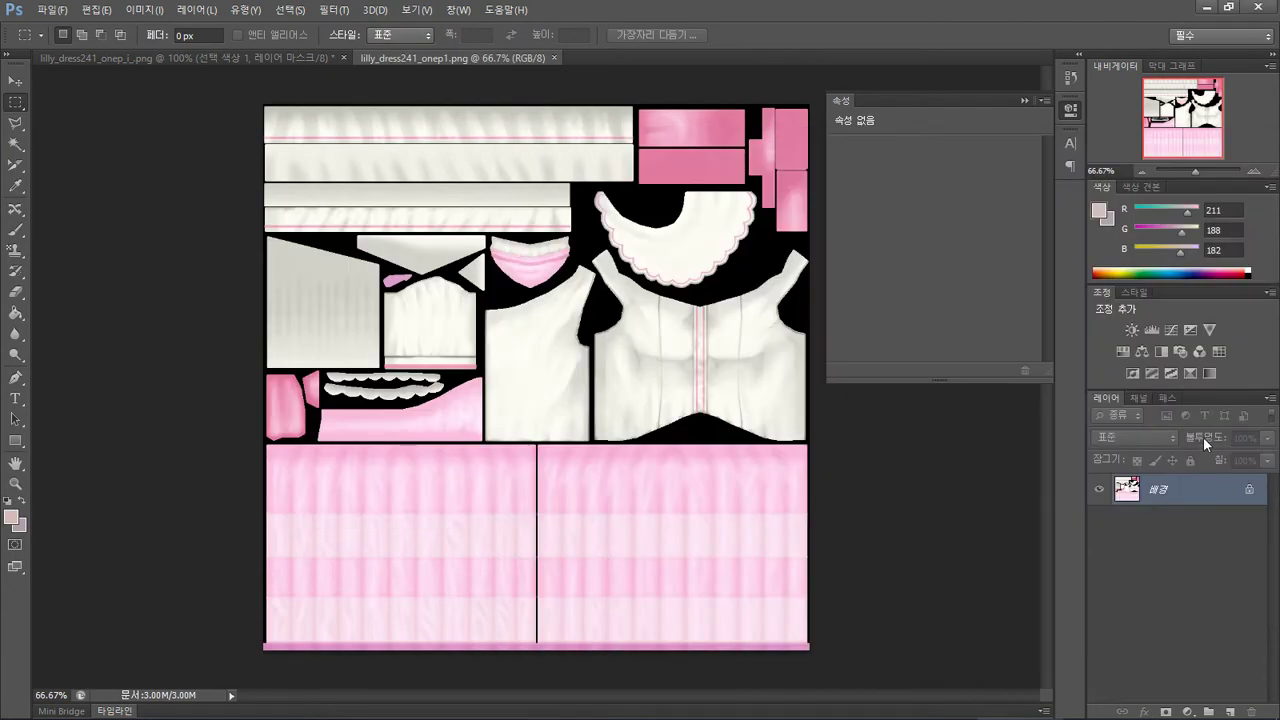
left_click(1171, 329)
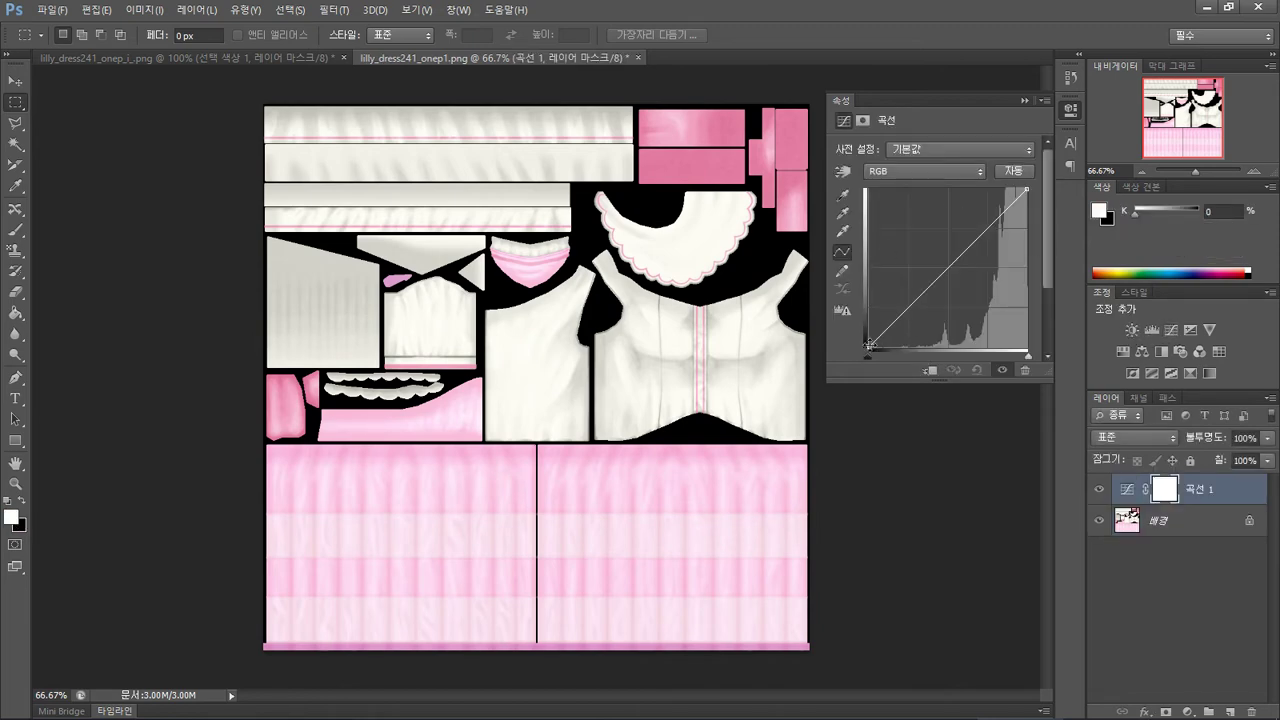
left_click_drag(868, 344, 838, 360)
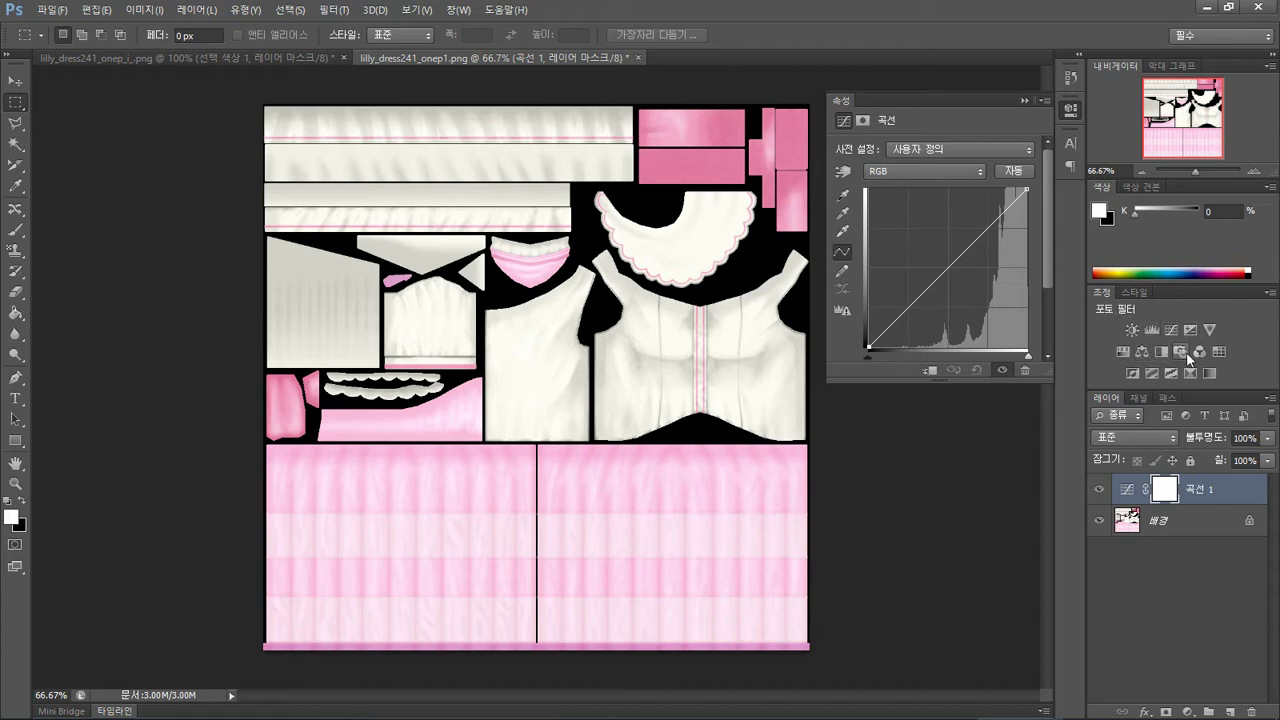
- Add a Photo Filter adjustment layer using the red filter (빨강) at 100% density
left_click(1185, 354)
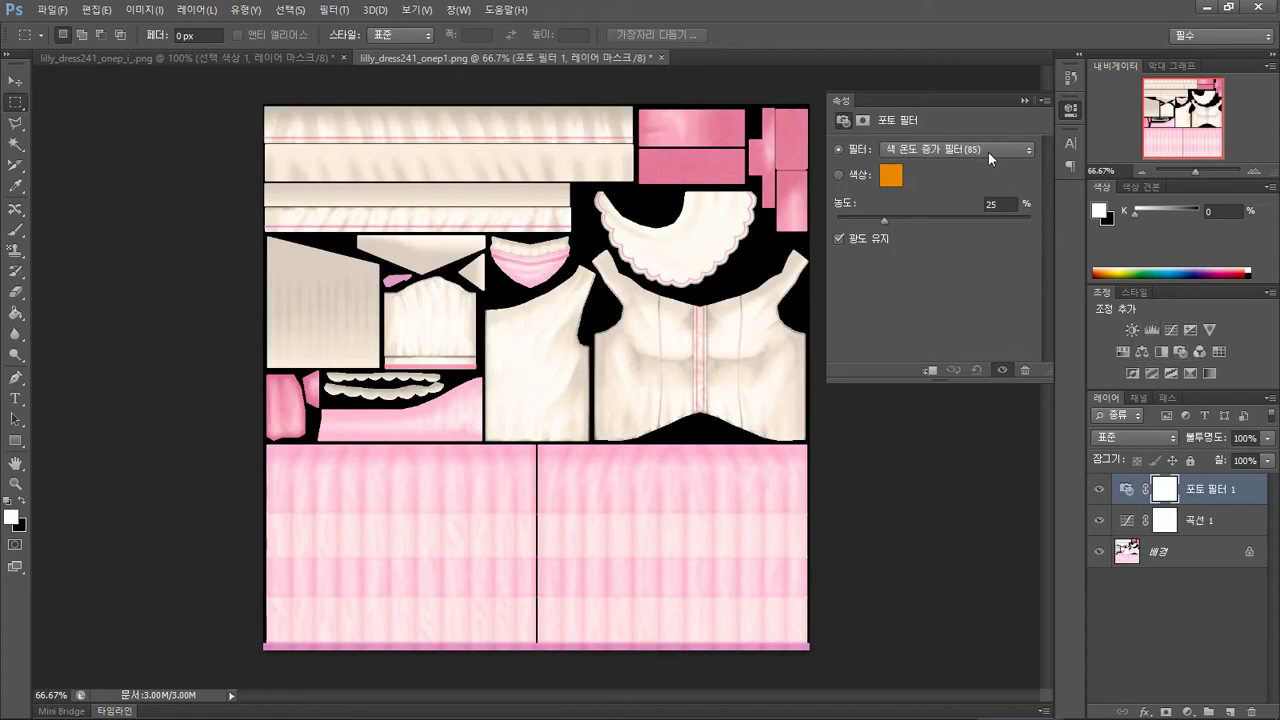
left_click(988, 152)
left_click(988, 150)
left_click_drag(837, 219, 790, 230)
left_click(957, 149)
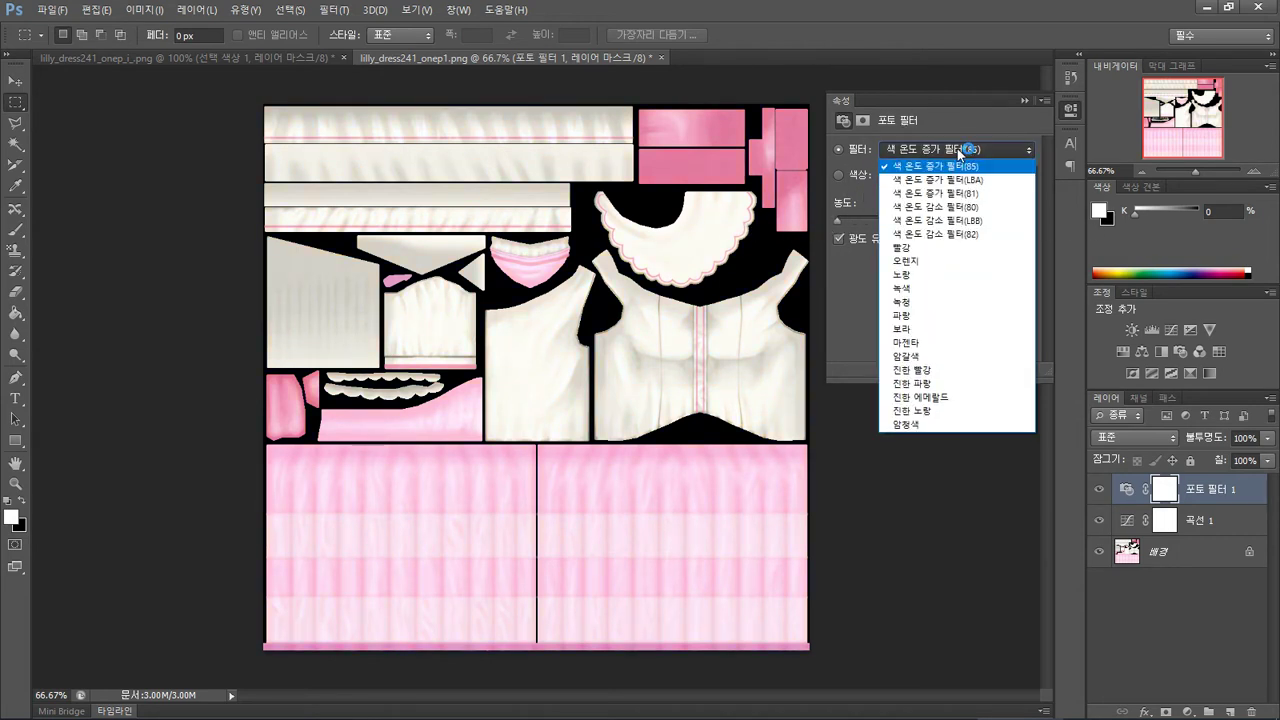
left_click(985, 246)
left_click_drag(885, 222, 1043, 226)
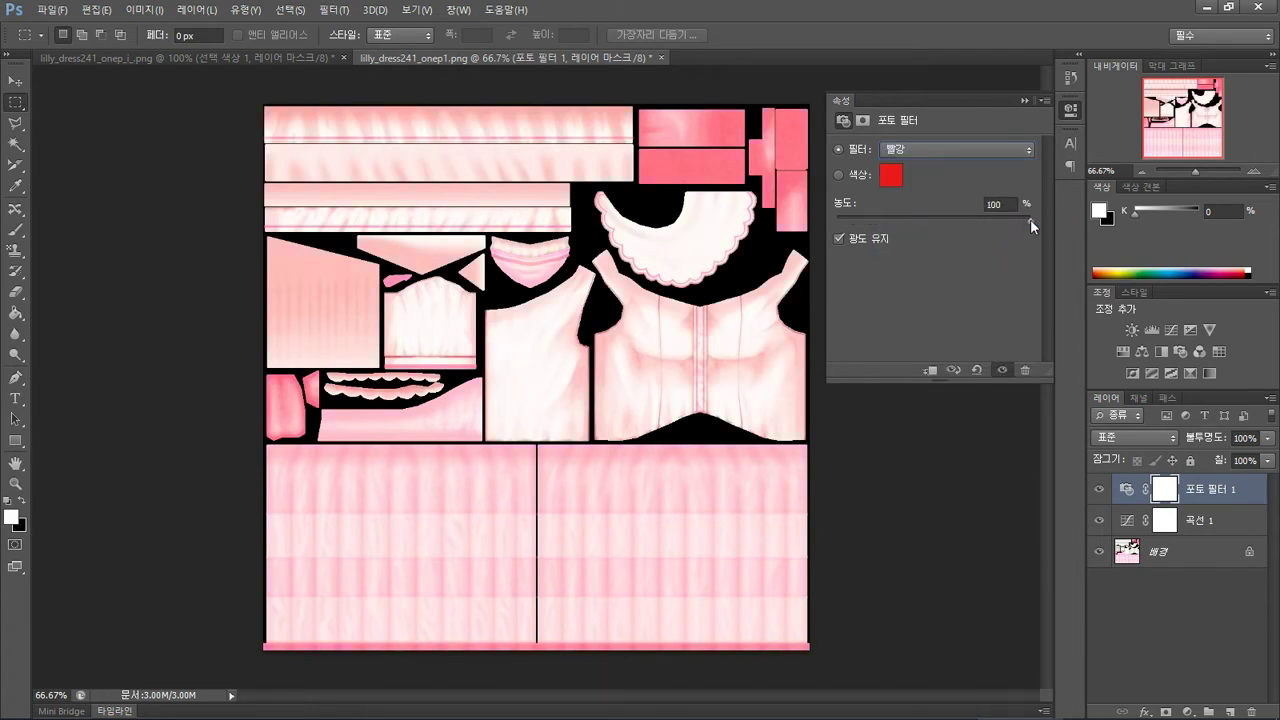
- Switch the Photo Filter to its colour option at 1% density without preserving luminosity, and hide the Photo Filter and Curves layers
left_click(845, 177)
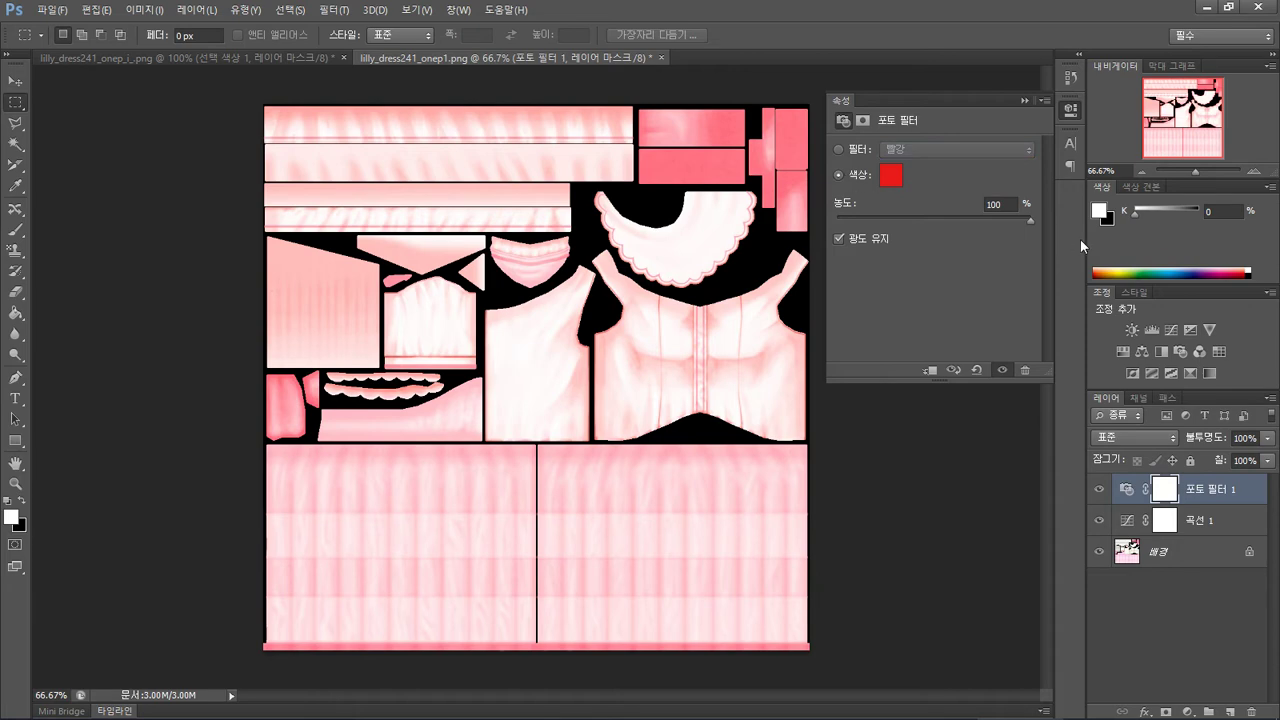
left_click(844, 240)
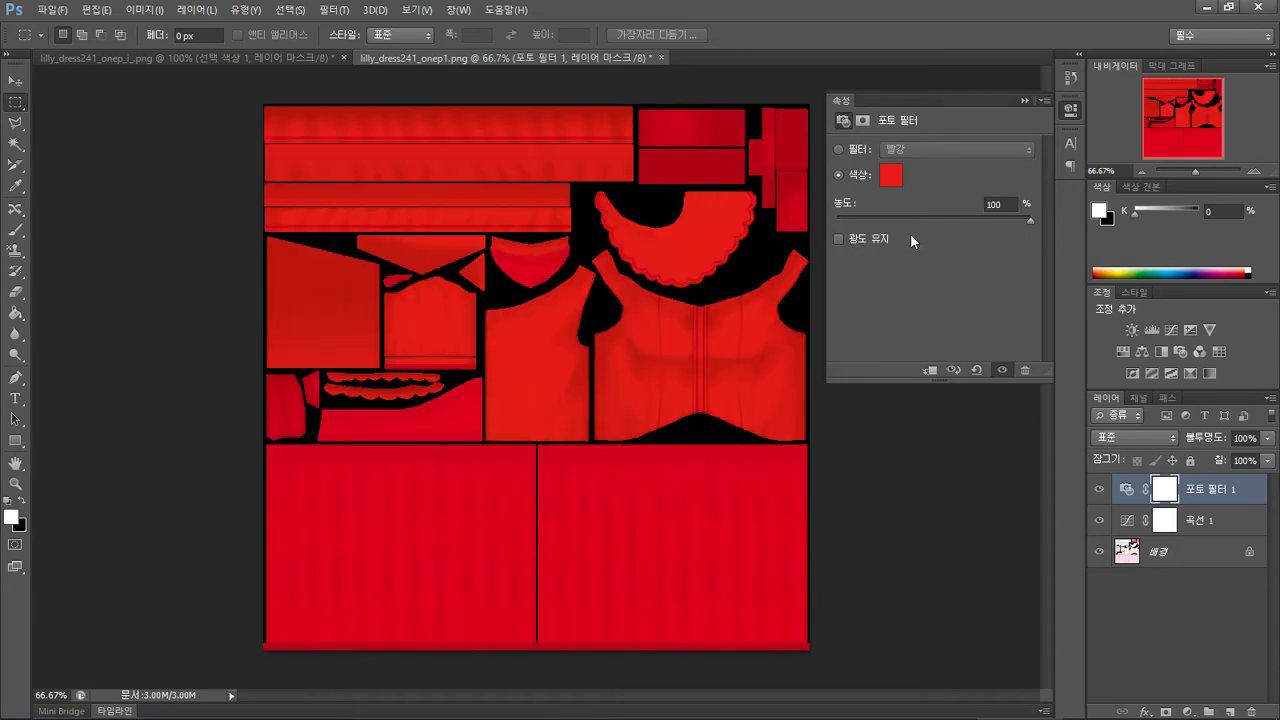
left_click_drag(1030, 220, 837, 215)
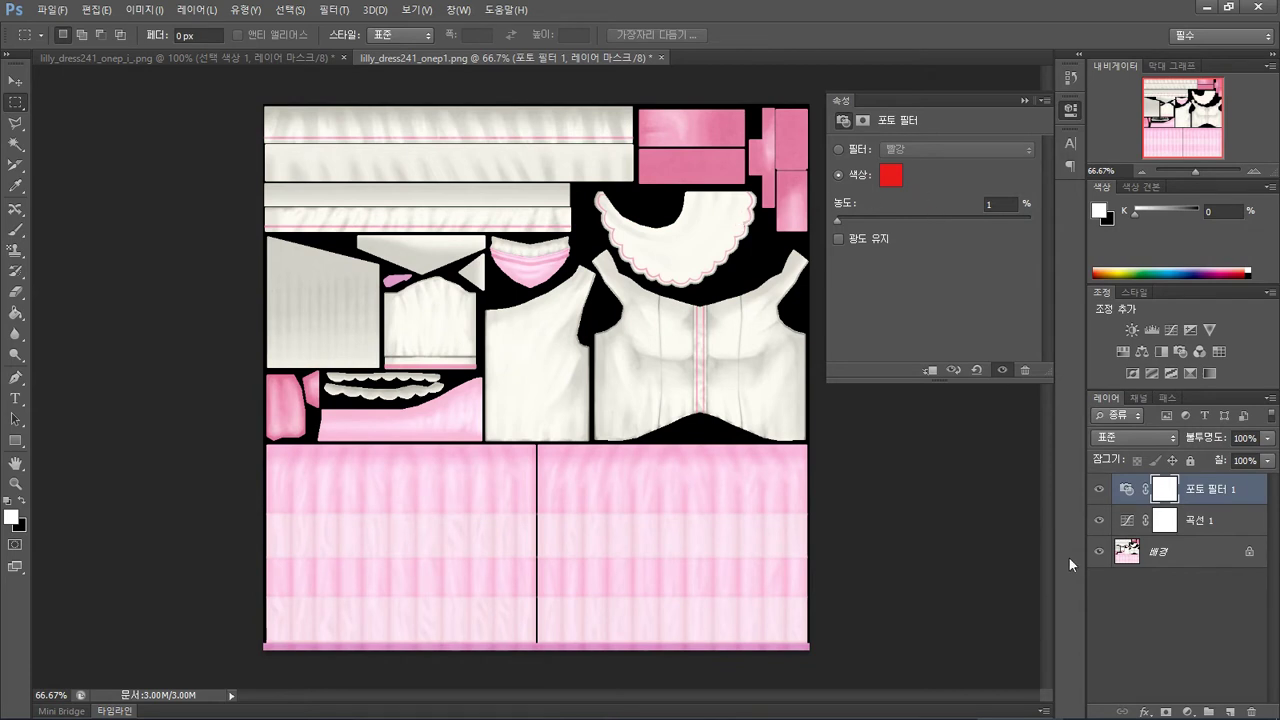
left_click_drag(1099, 489, 1099, 521)
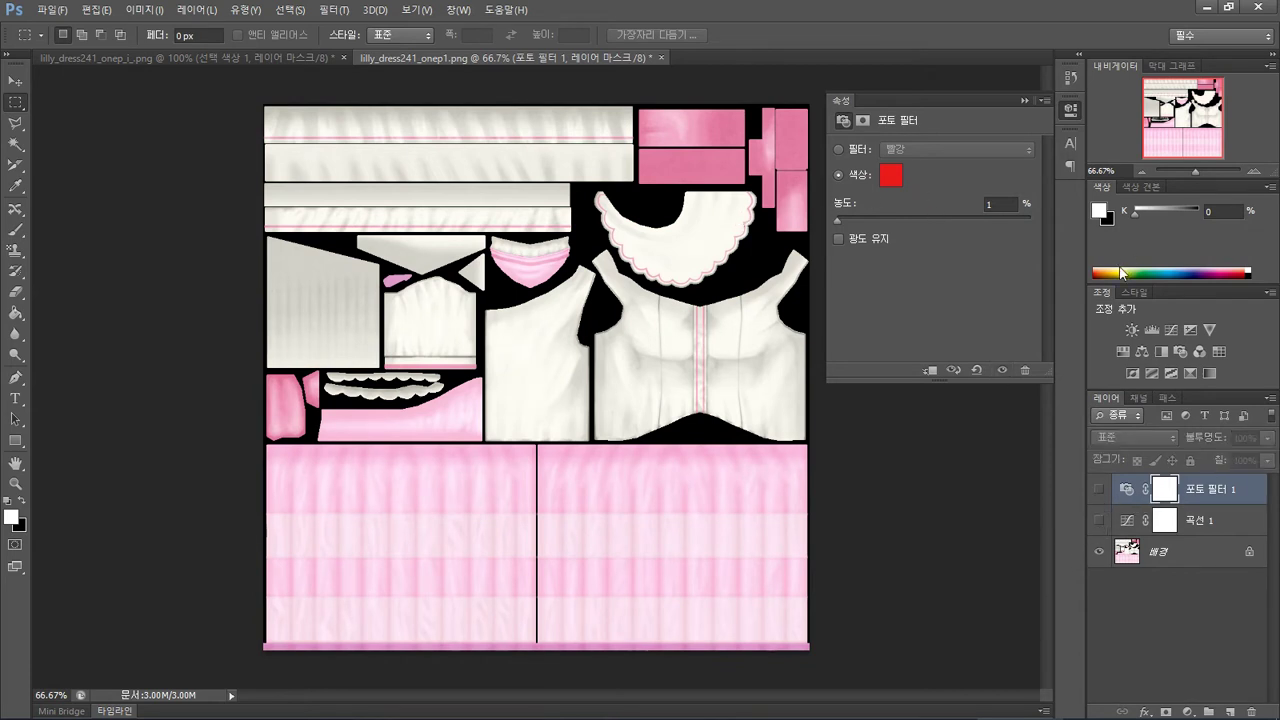
- Add Brightness/Contrast (명도/대비) and Levels (레벨) adjustment layers to the dress texture and hide both
left_click(1131, 330)
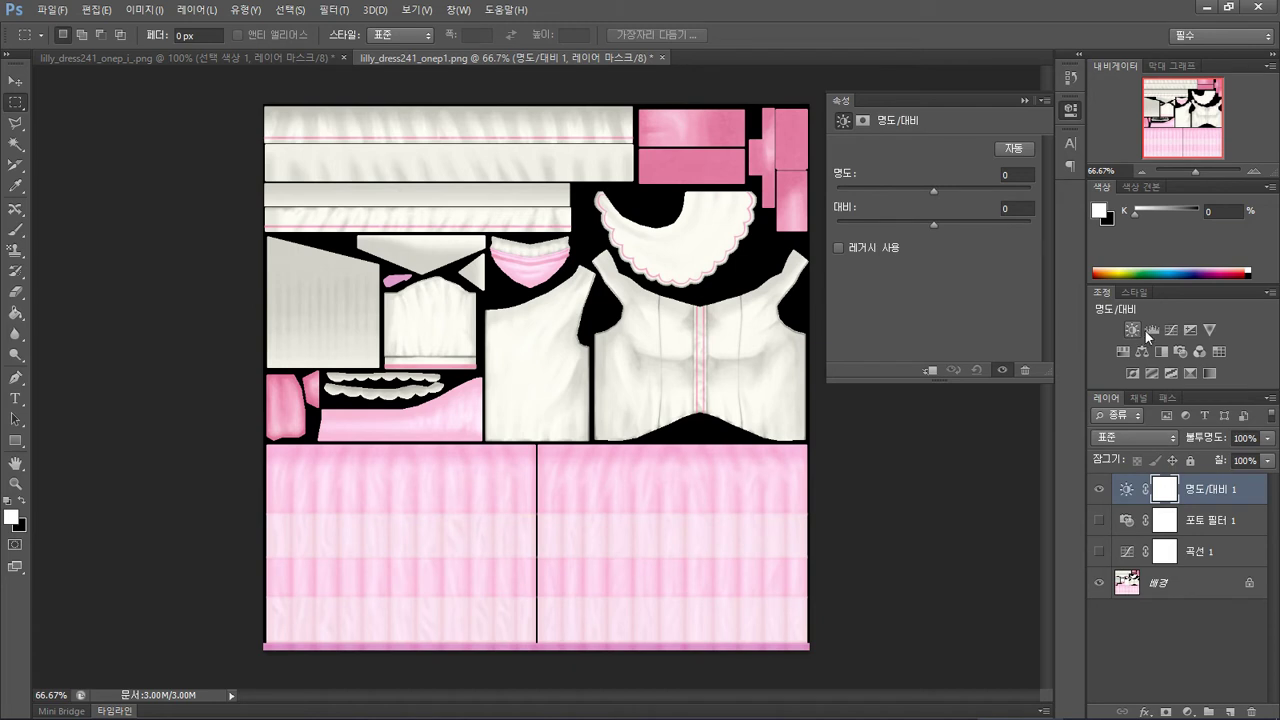
left_click(1152, 329)
left_click_drag(1099, 489, 1100, 521)
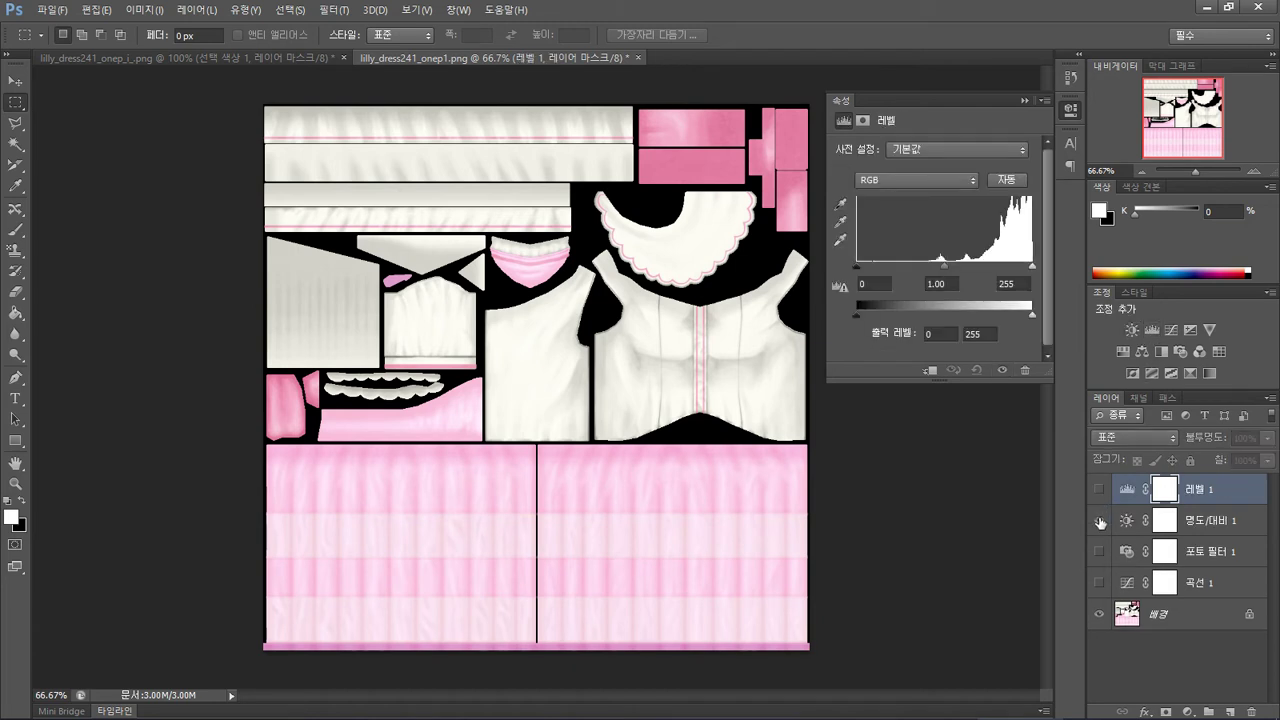
- Show the Levels layer to try its black input point on the texture, and hide it again
left_click_drag(860, 265, 782, 294)
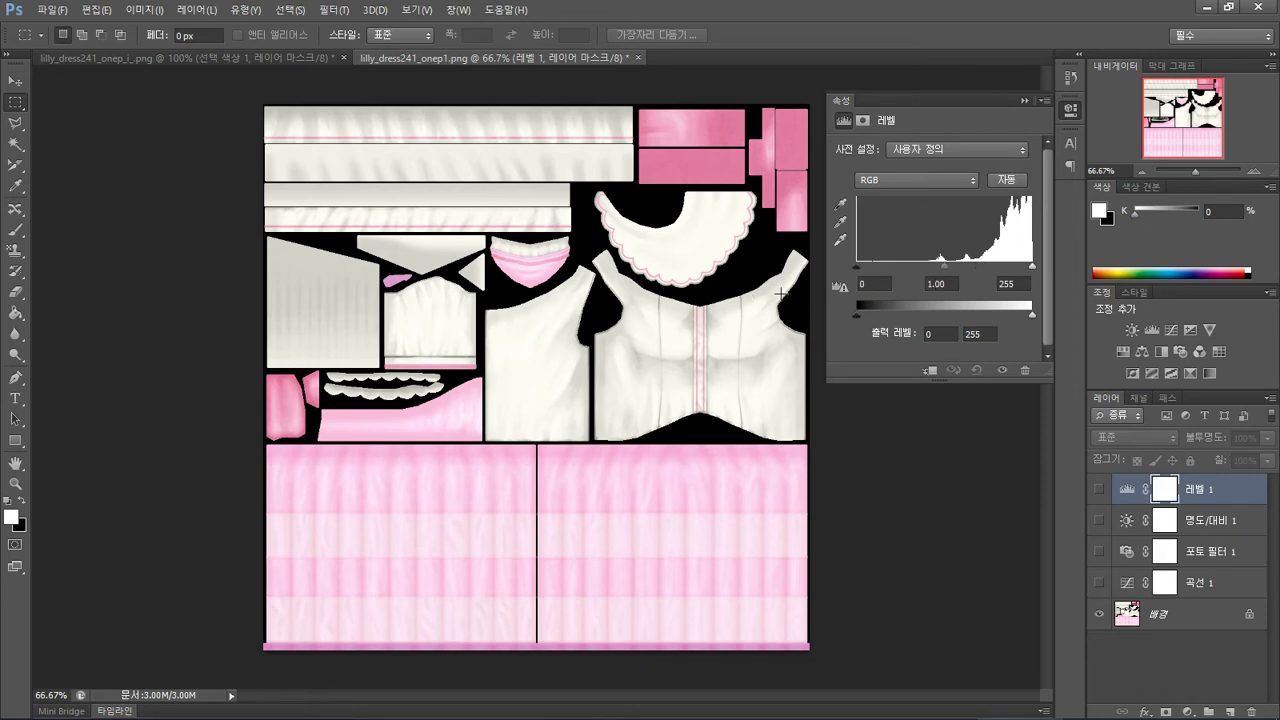
left_click(1099, 489)
left_click_drag(868, 277, 779, 282)
left_click(1099, 489)
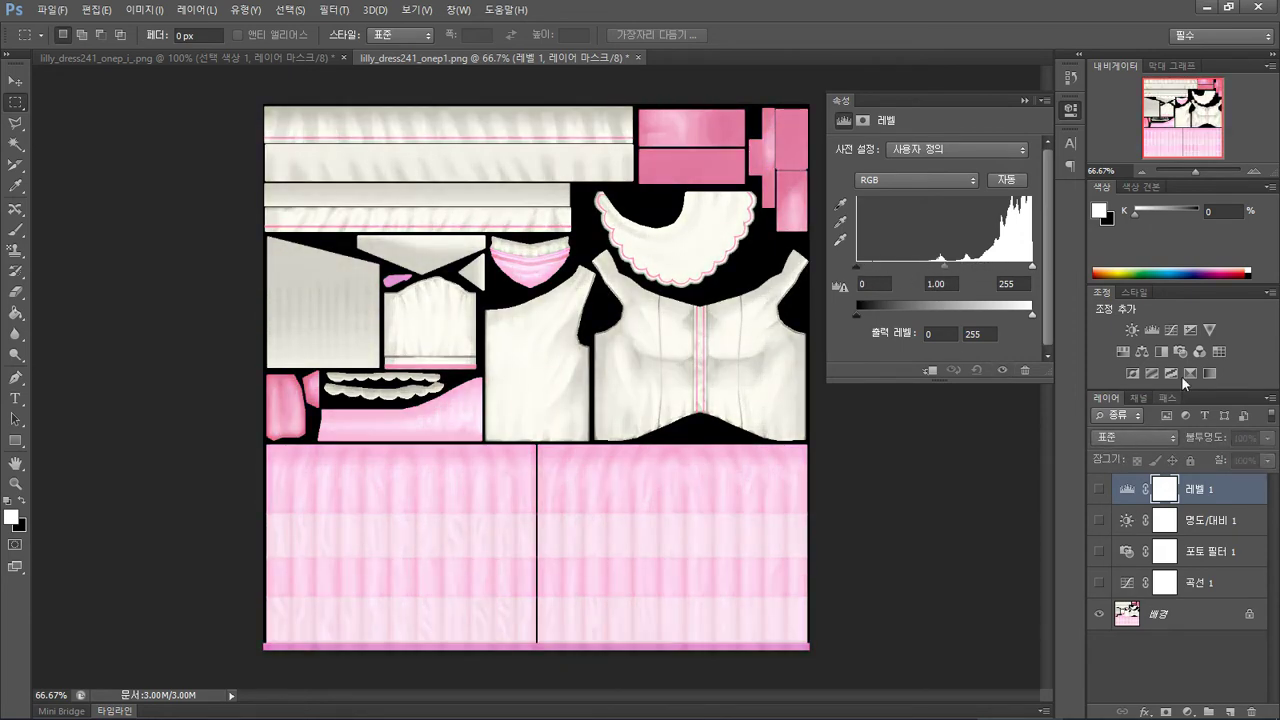
- Add a hidden Vibrance (활기) adjustment layer and a visible Hue/Saturation (색조/채도) adjustment layer
left_click(1211, 328)
left_click(1099, 489)
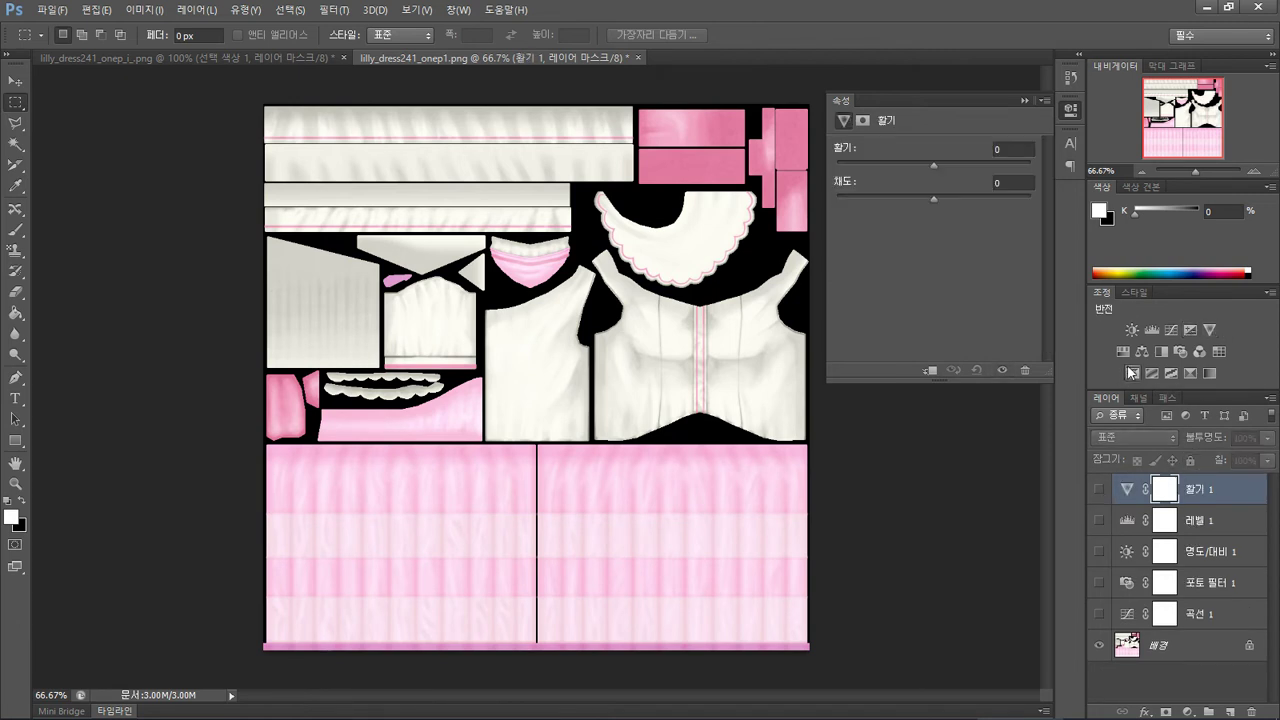
left_click(1123, 351)
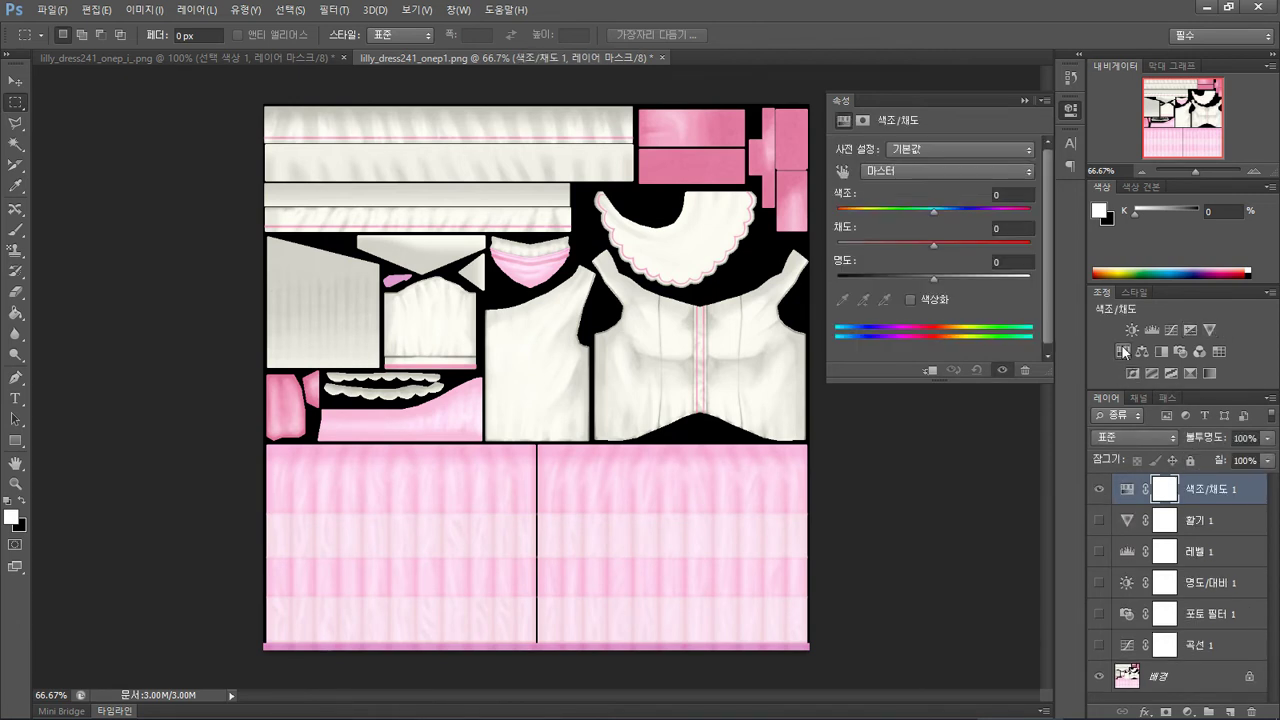
- Try the colorize option (색상화) of the Hue/Saturation layer with reduced saturation, and turn it off again
left_click(922, 301)
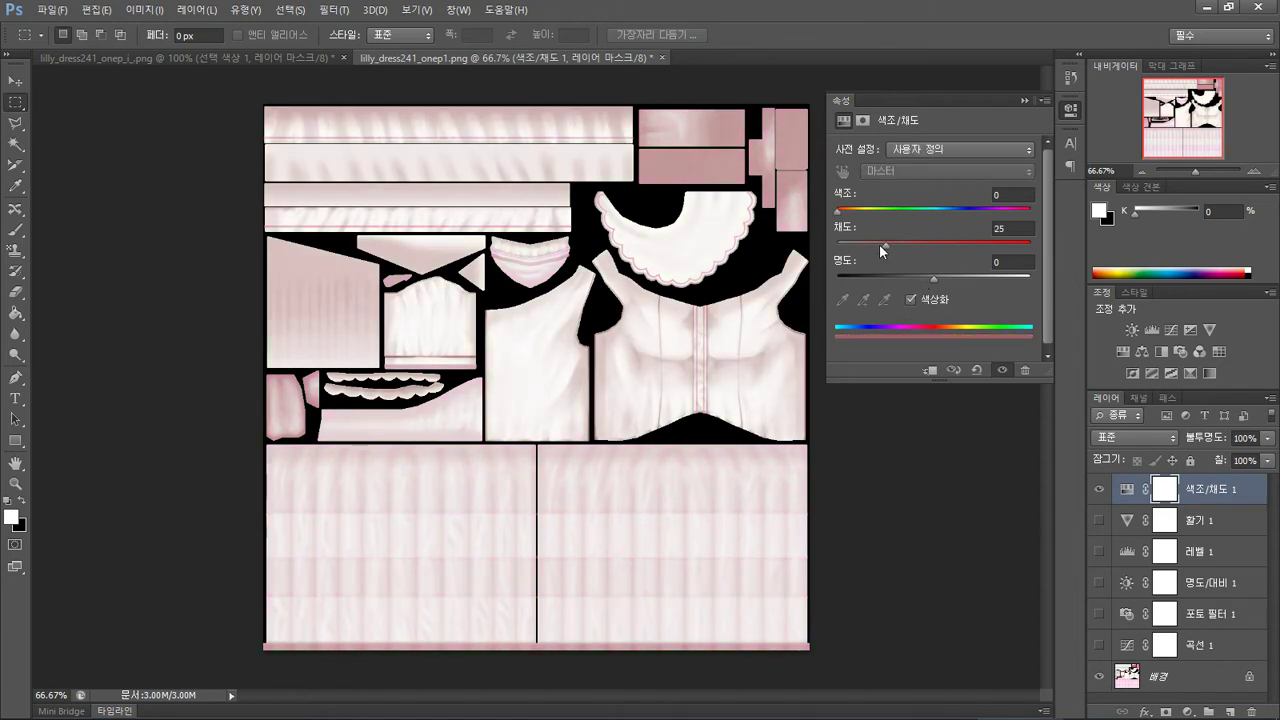
left_click_drag(882, 245, 838, 245)
left_click(911, 300)
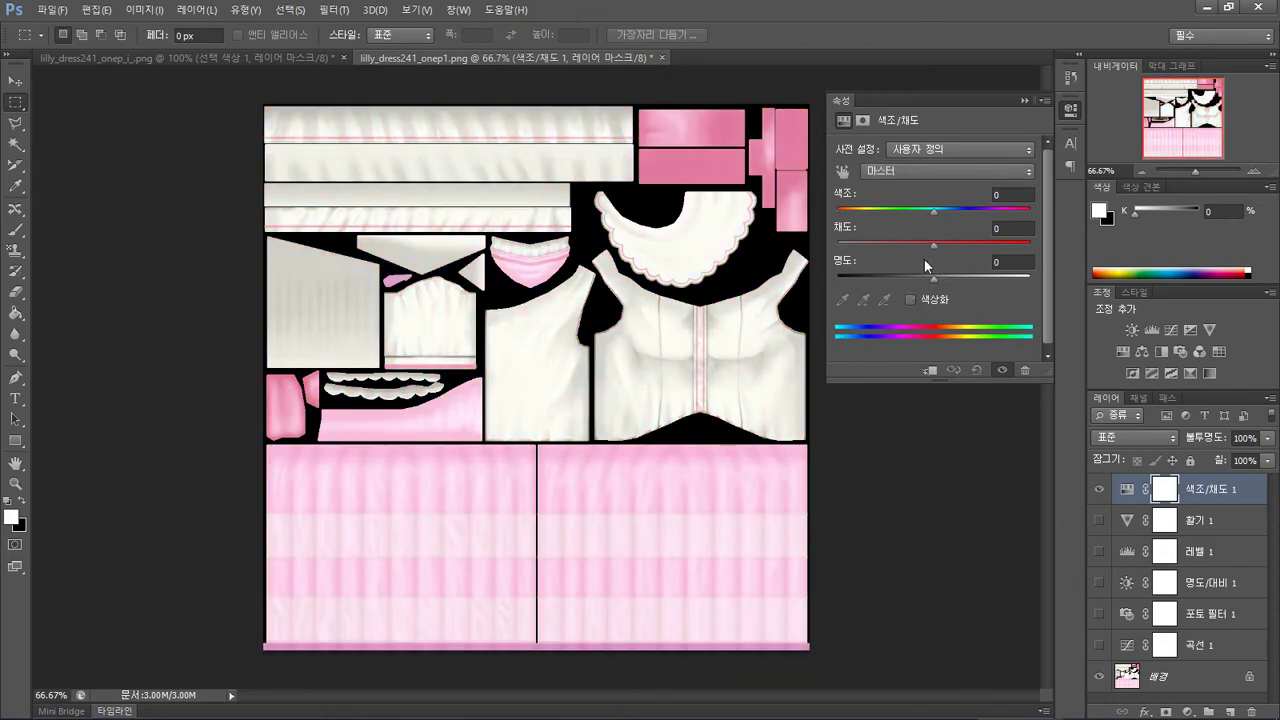
- Set the Hue/Saturation hue to +33, trying saturation +11 and lightness -8 and returning both to 0
left_click_drag(935, 212, 957, 241)
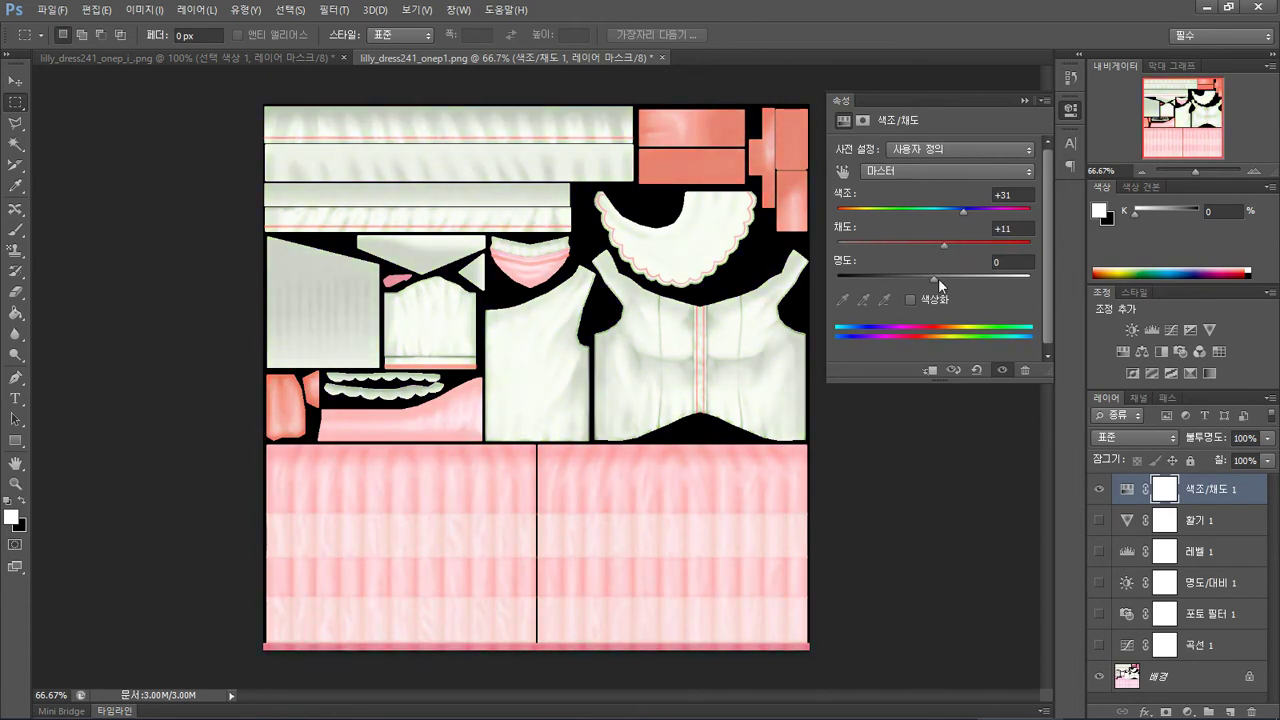
mouse_move(938, 278)
left_mouse_down()
mouse_move(979, 279)
mouse_move(908, 276)
mouse_move(925, 275)
left_mouse_up()
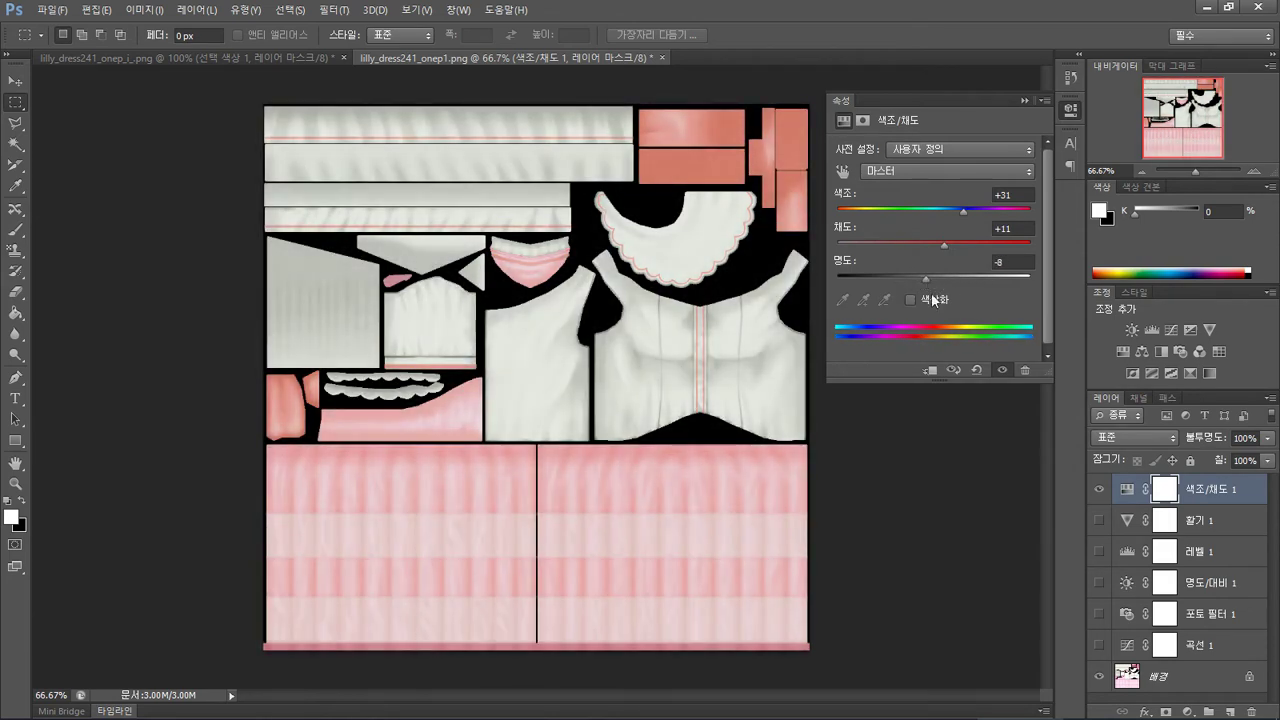
left_click(997, 261)
key("BackSpace")
key("BackSpace")
type("0")
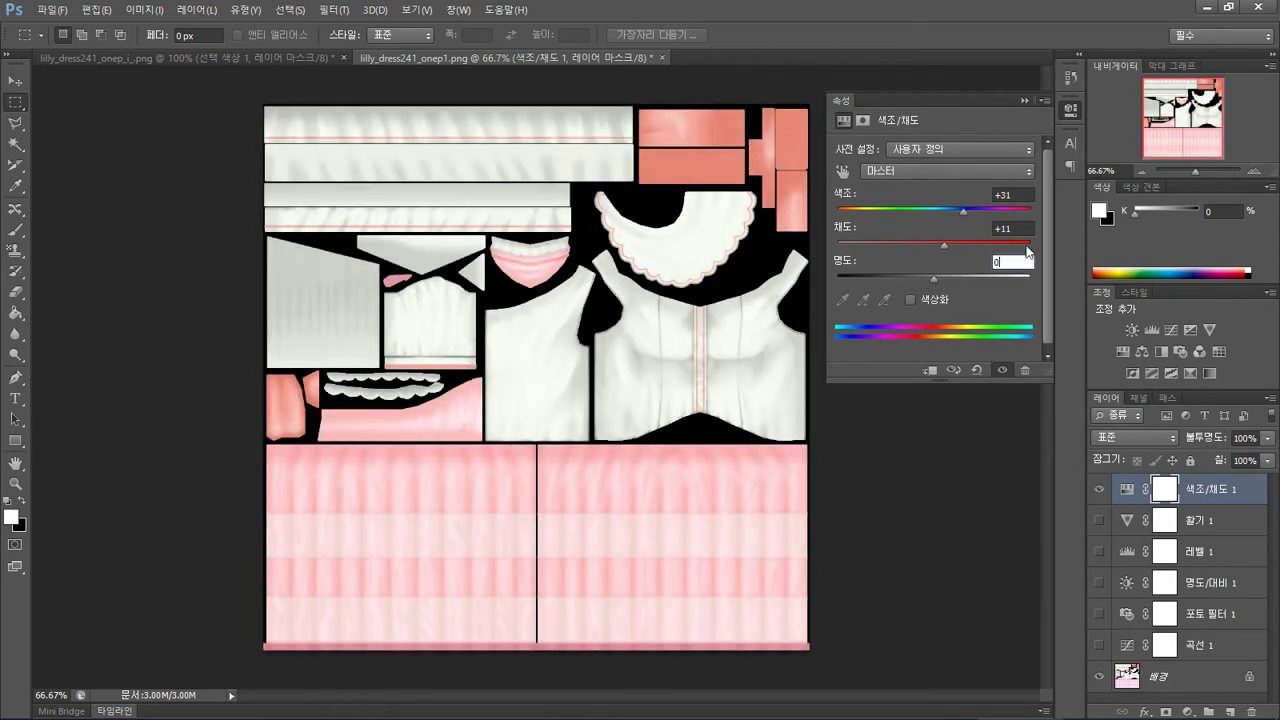
key("shift+Tab")
type("0")
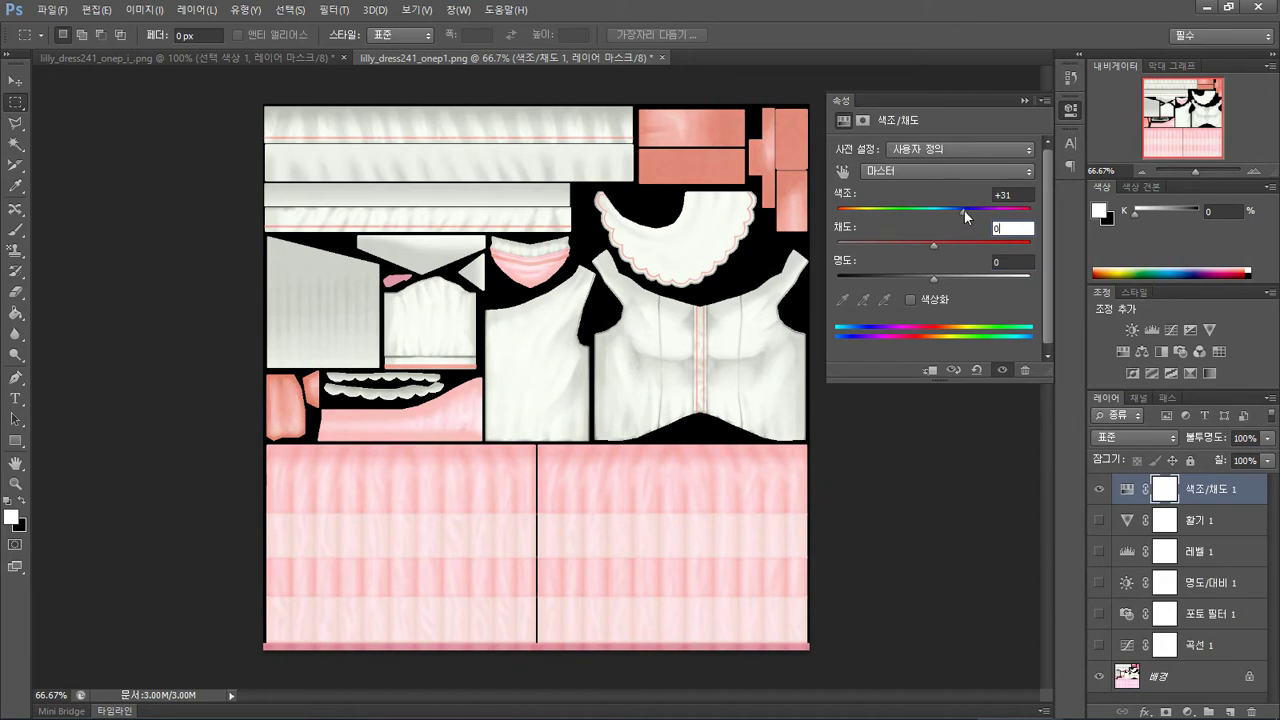
mouse_move(963, 213)
left_mouse_down()
mouse_move(947, 209)
mouse_move(966, 210)
left_mouse_up()
- Set the Levels layer's black input level to 101 to preview a darker texture, and hide the layer
left_click(1100, 551)
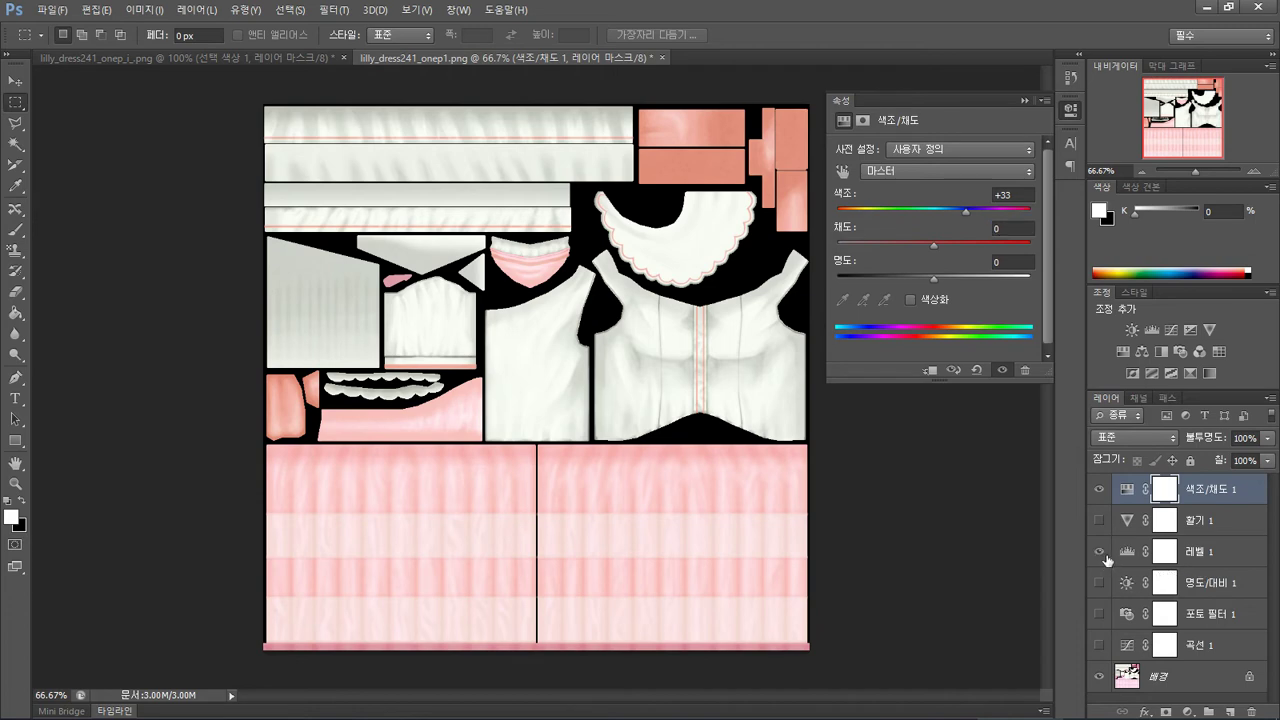
left_click(1101, 553)
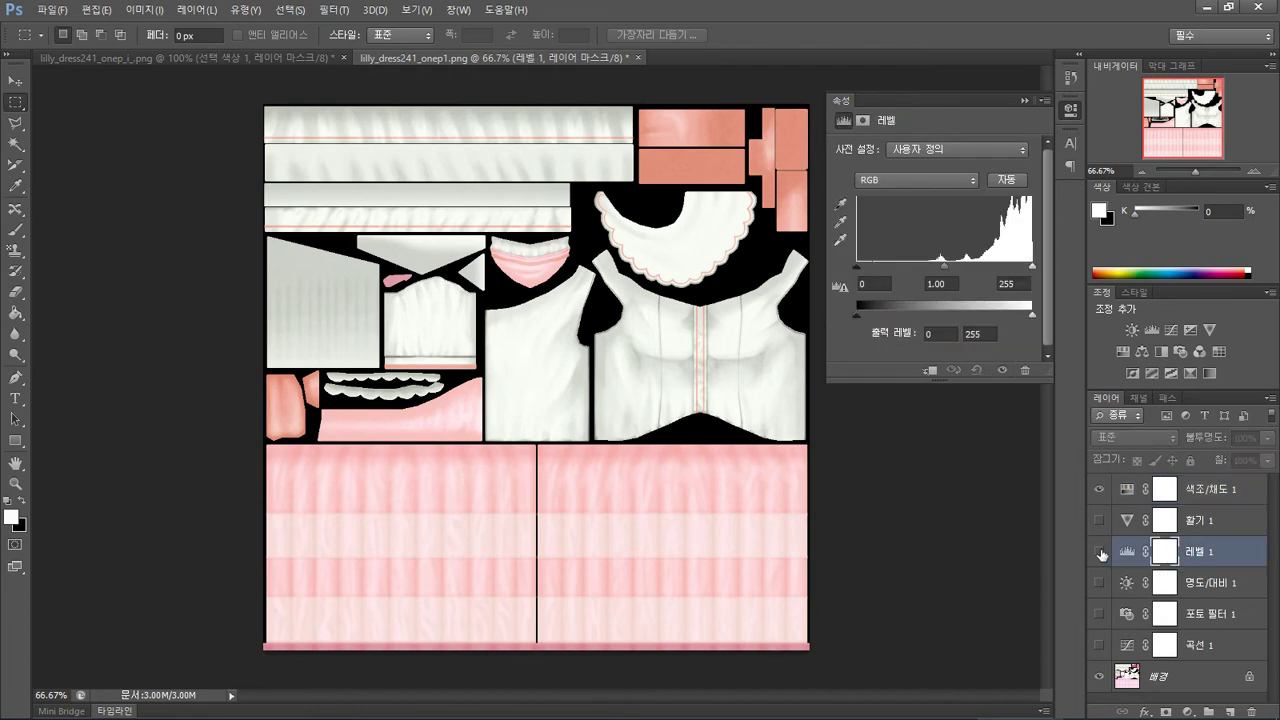
left_click_drag(858, 264, 921, 290)
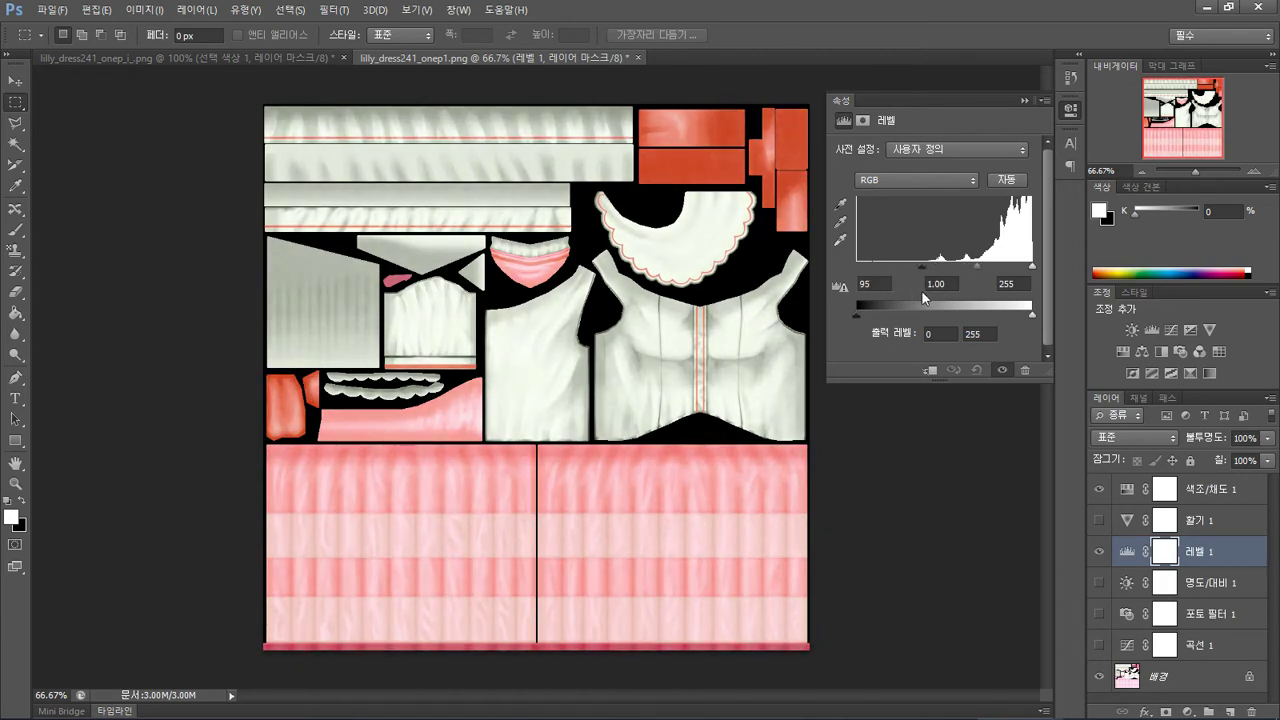
left_click_drag(921, 290, 925, 290)
left_click_drag(856, 316, 756, 328)
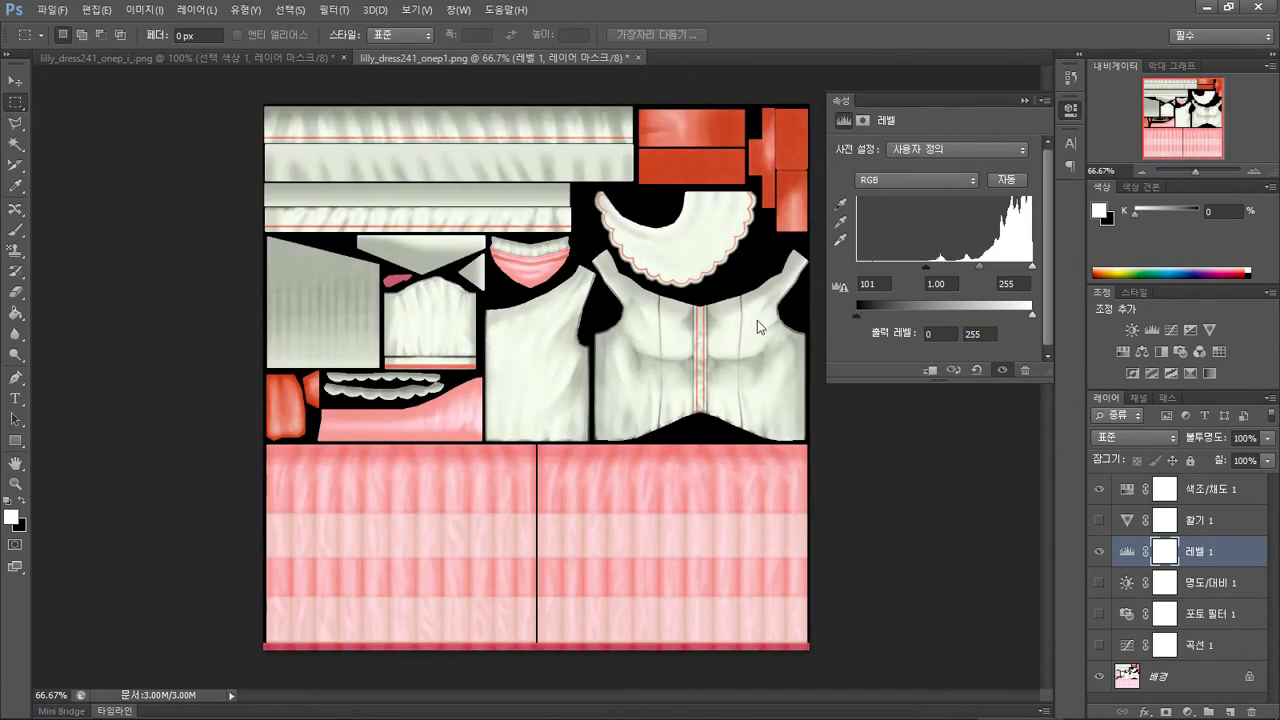
left_click(1100, 553)
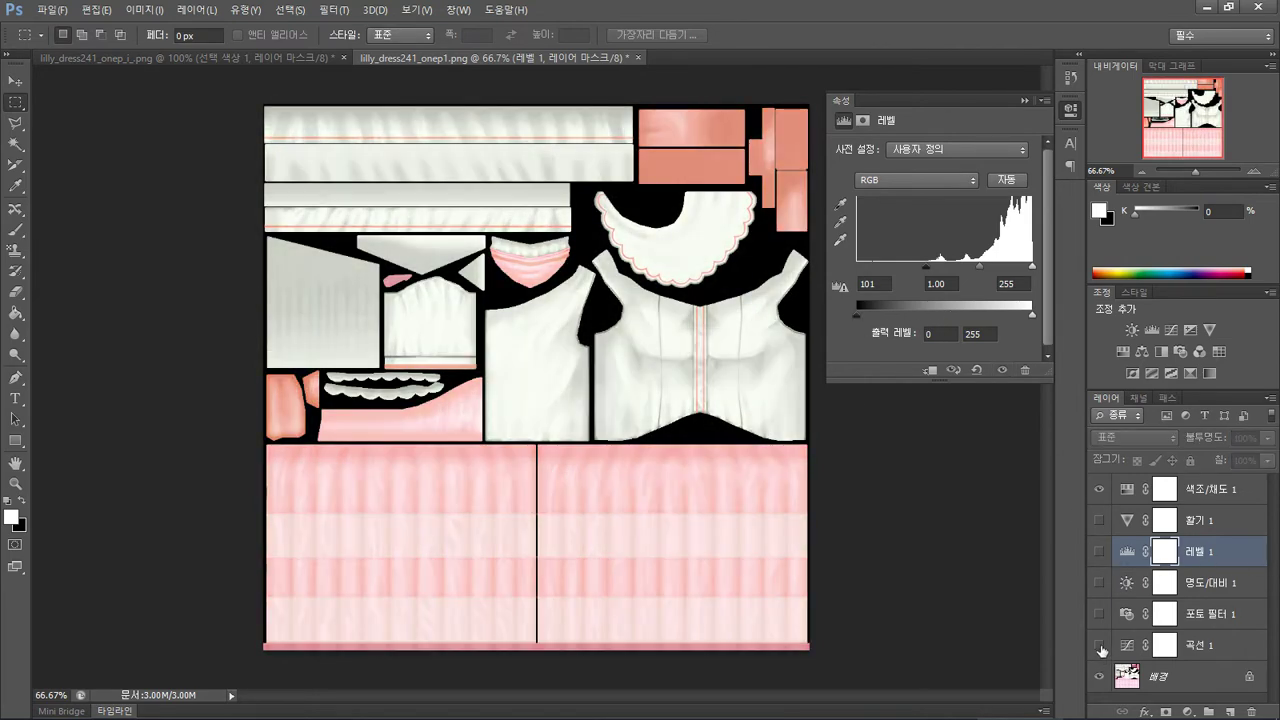
- Show the Curves (곡선) layer, try darkening the midtones with a sagging RGB curve, and reset the curve to default
left_click(1100, 645)
left_click(1204, 655)
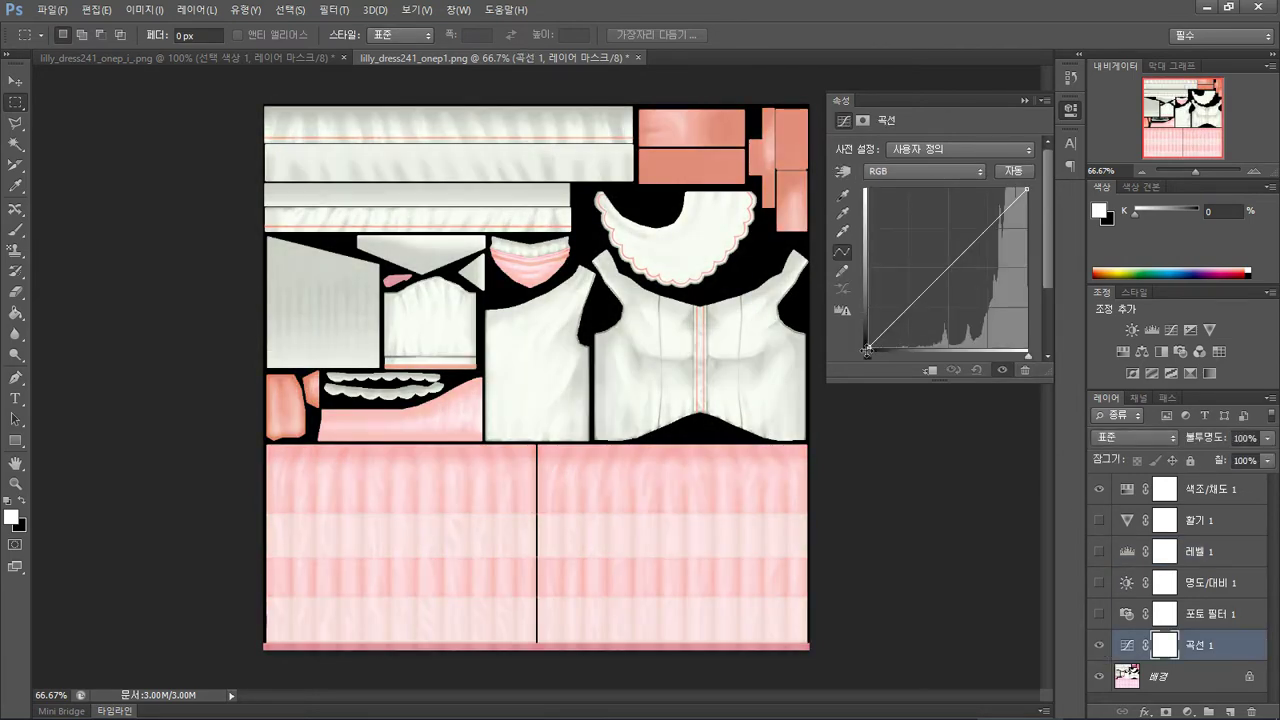
left_click_drag(952, 264, 982, 281)
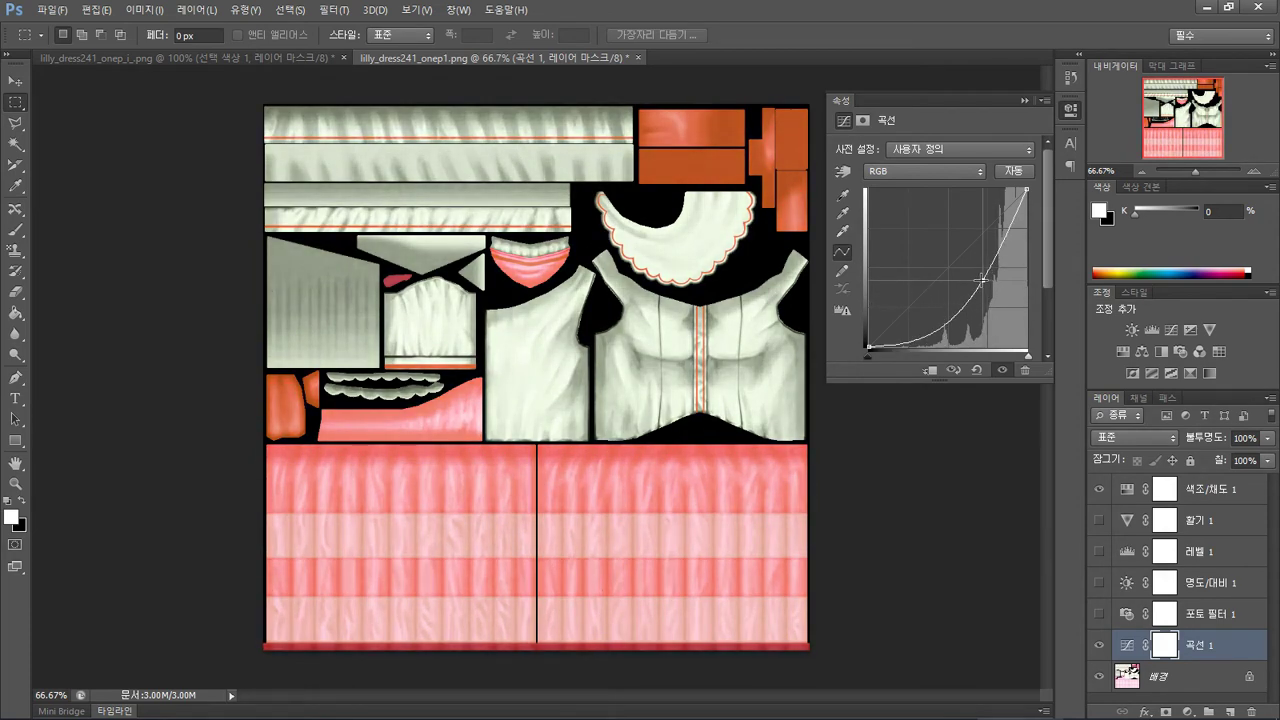
left_click_drag(982, 281, 976, 267)
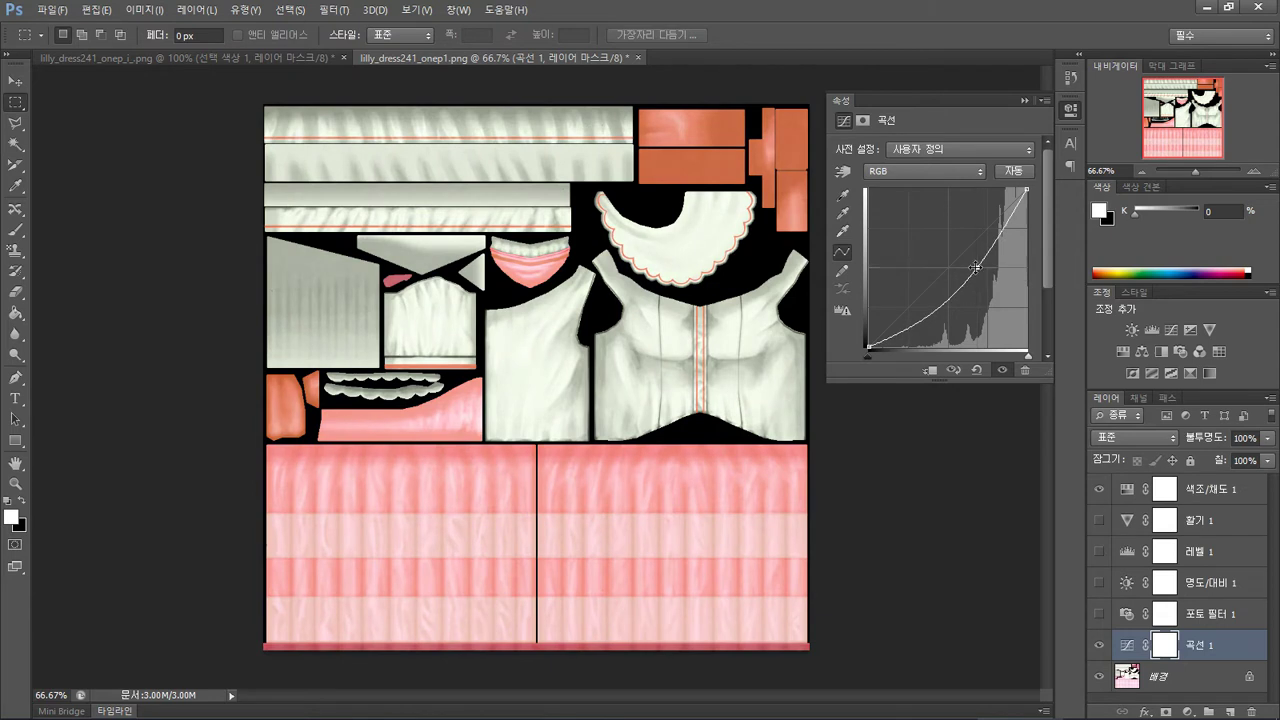
left_click(975, 370)
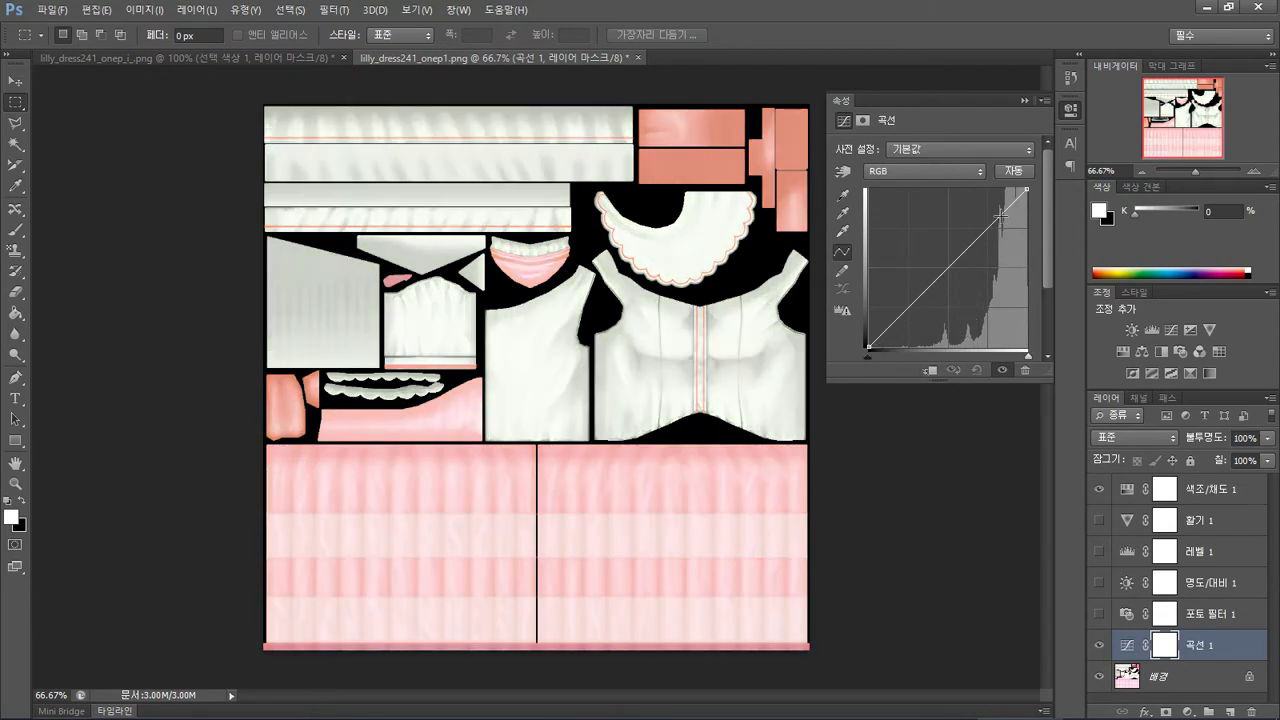
mouse_move(869, 355)
left_mouse_down()
mouse_move(944, 362)
mouse_move(869, 362)
left_mouse_up()
- Show the Brightness/Contrast layer, try brightness at -78, and set the brightness back to 0
left_click(1099, 582)
left_click(1210, 583)
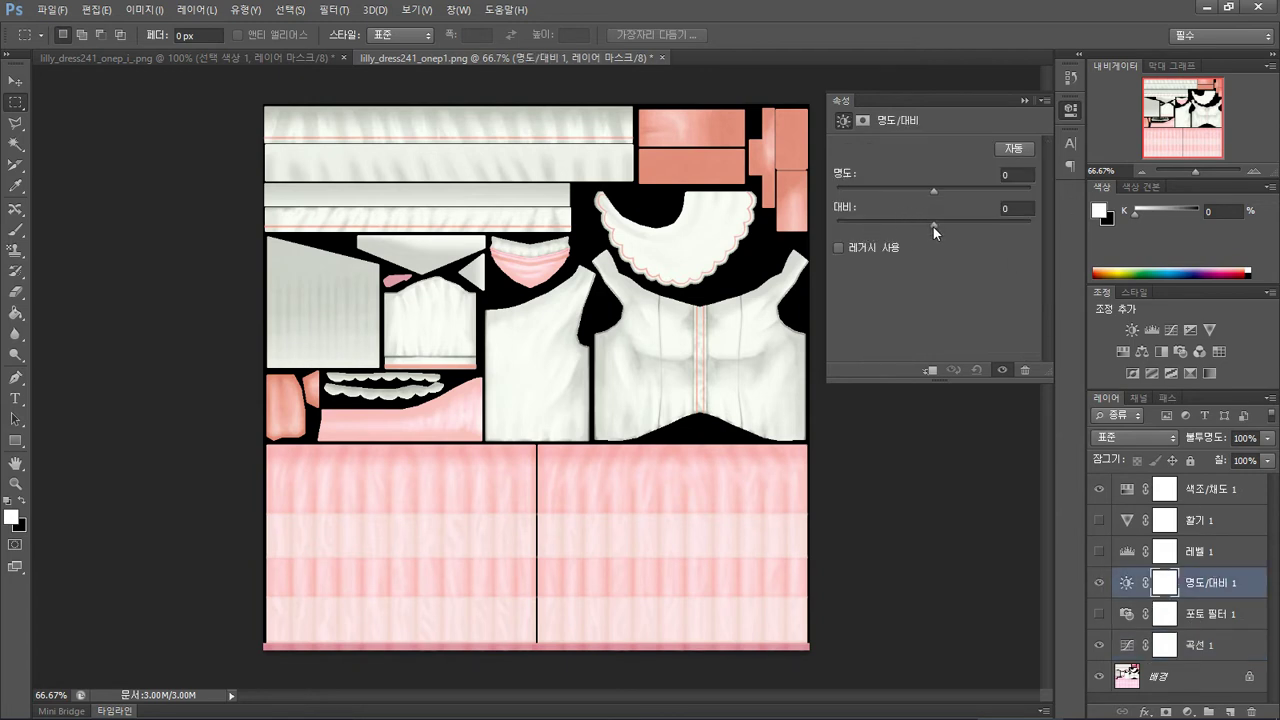
left_click_drag(933, 227, 885, 191)
double_click(1015, 175)
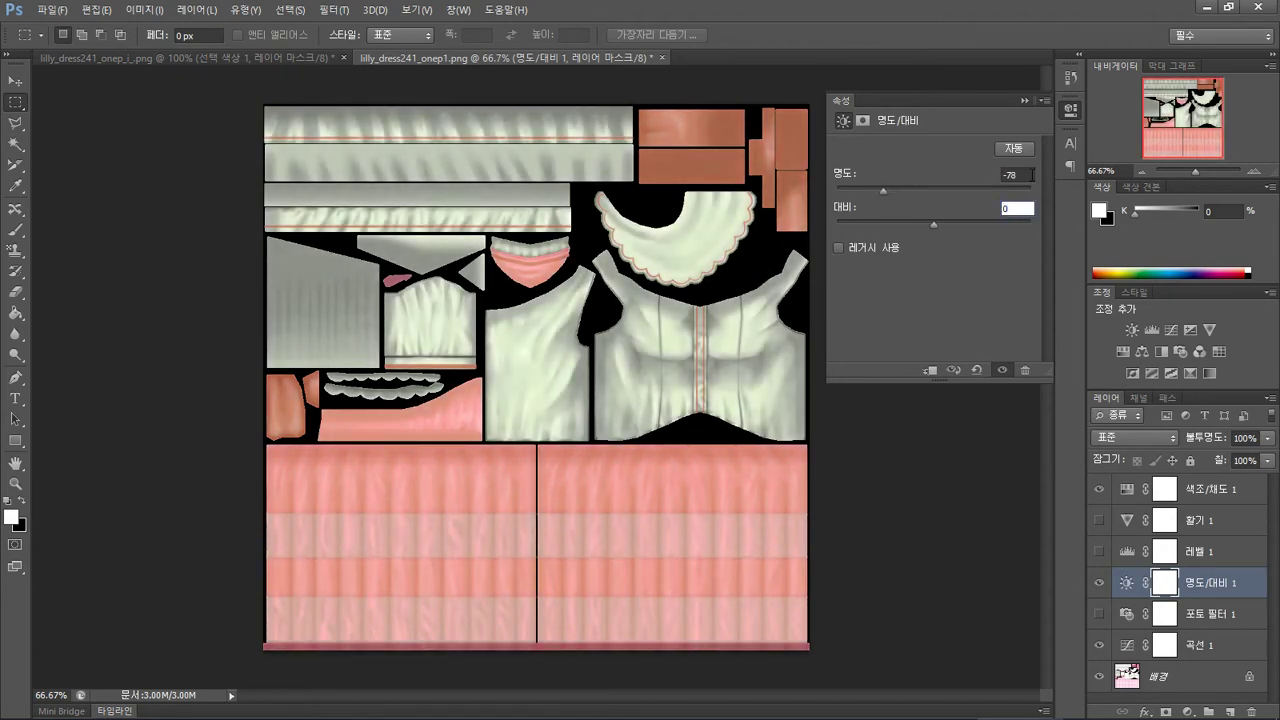
type("0")
key("Return")
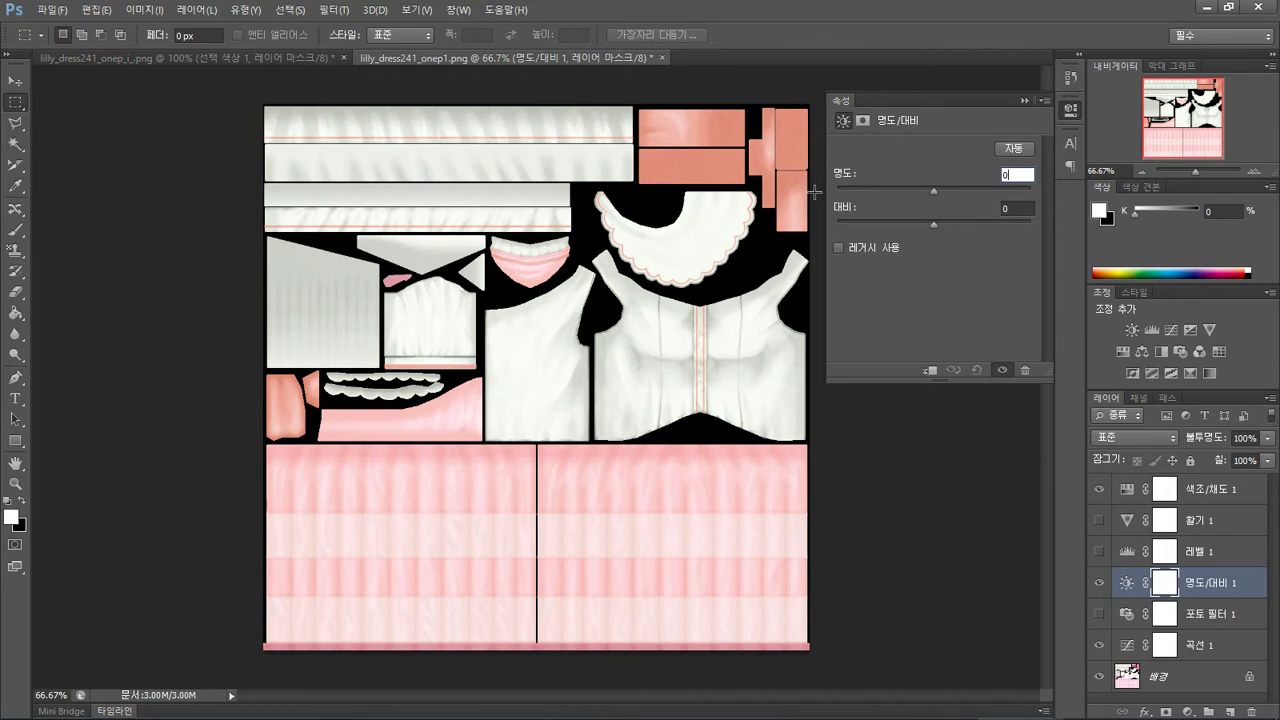
- Show the Levels layer and set its black input level to 133
left_click(1175, 563)
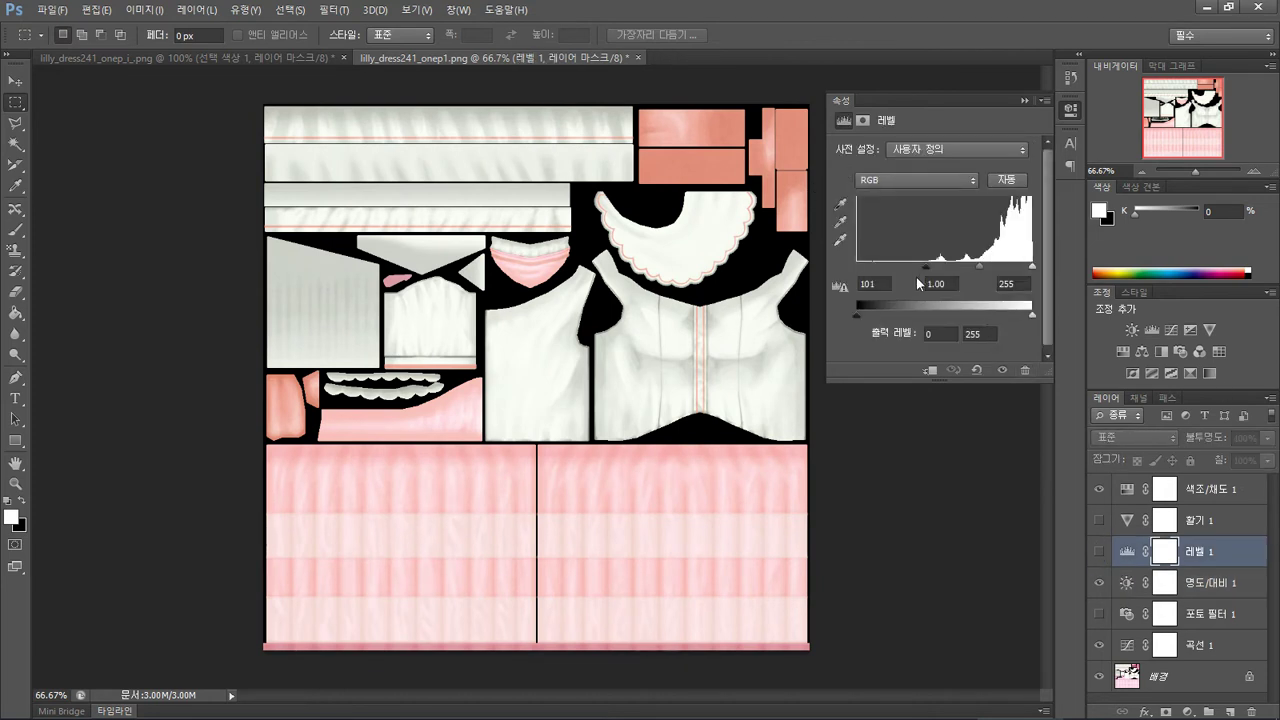
left_click_drag(926, 267, 921, 268)
left_click(1094, 552)
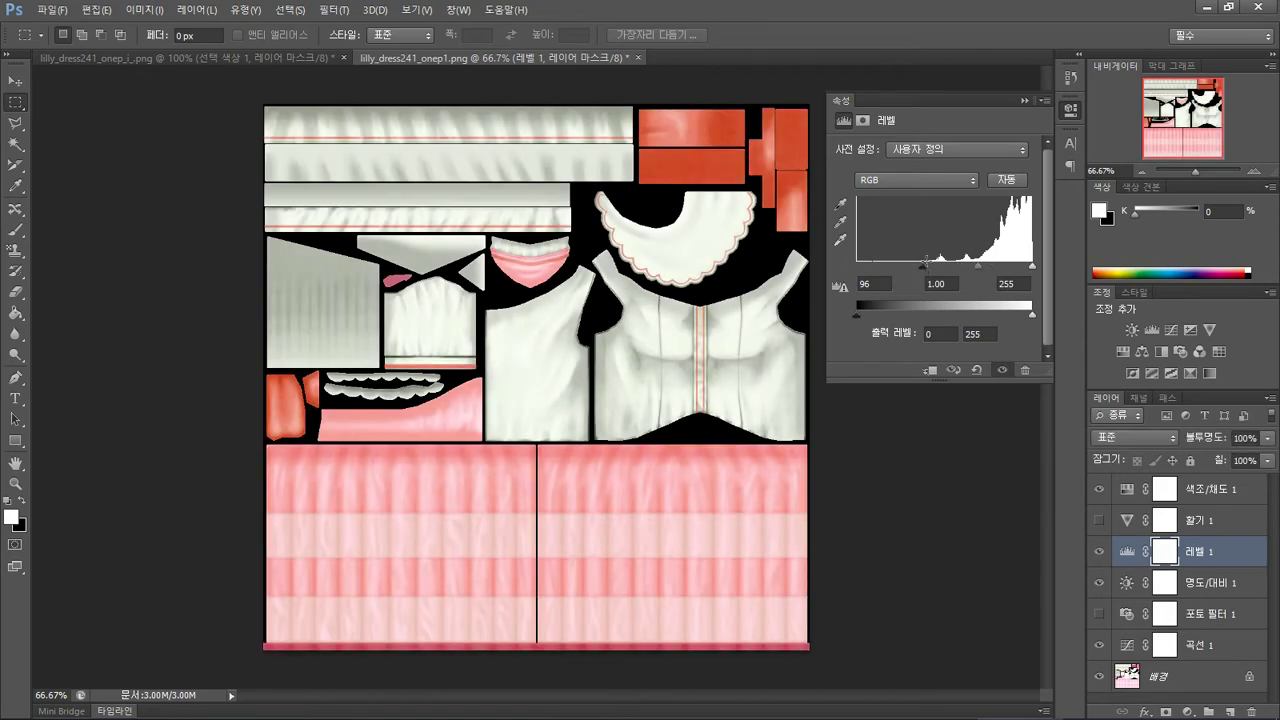
left_click_drag(922, 264, 948, 284)
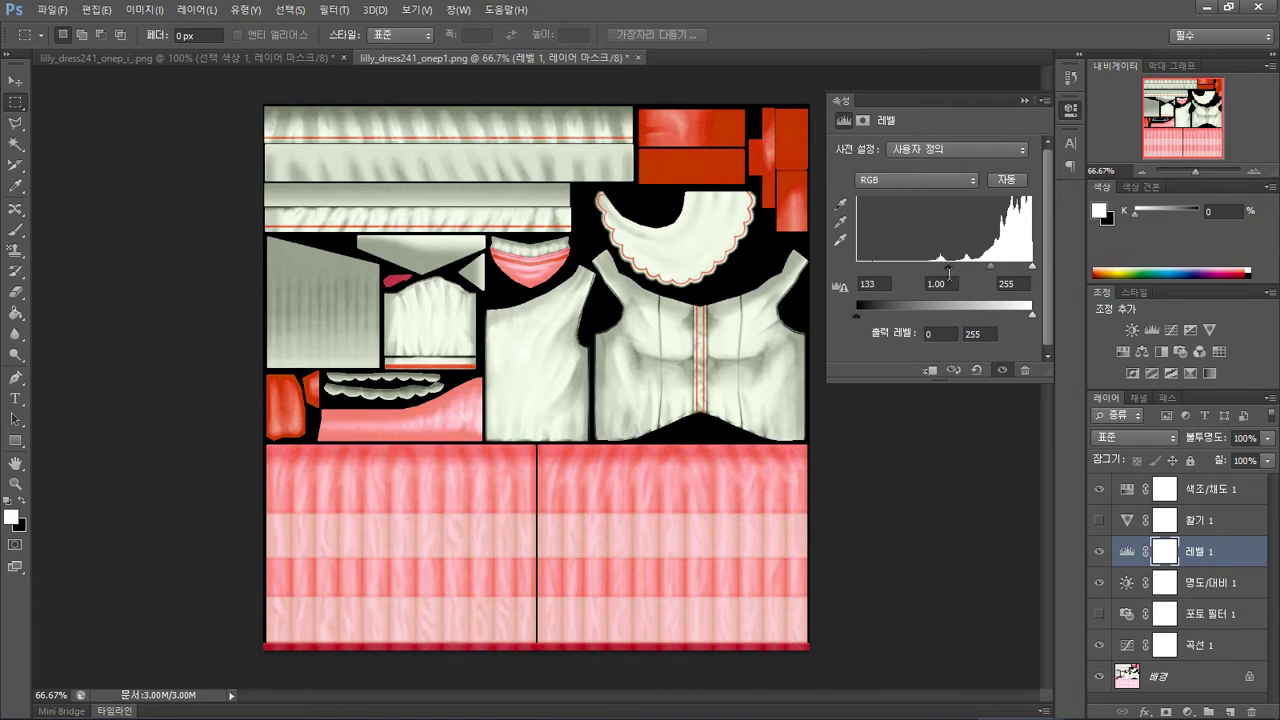
- Launch the COM3D2x64 game
key("super")
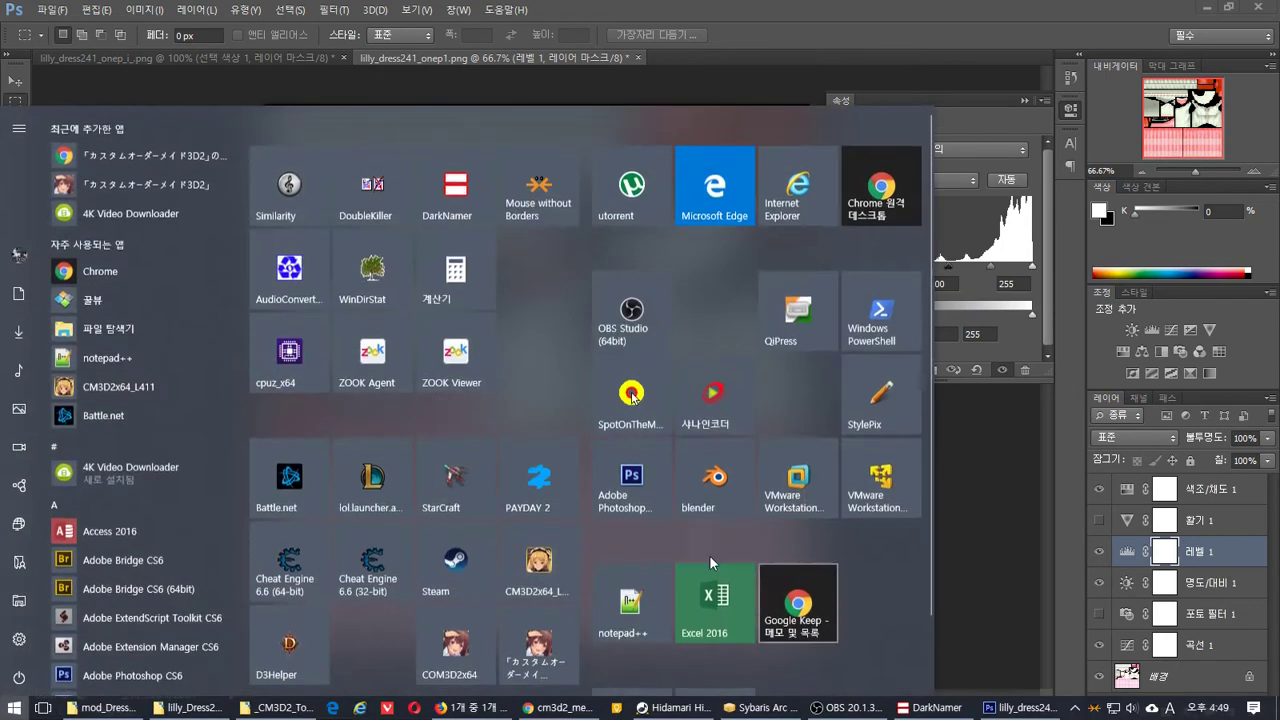
left_click(450, 645)
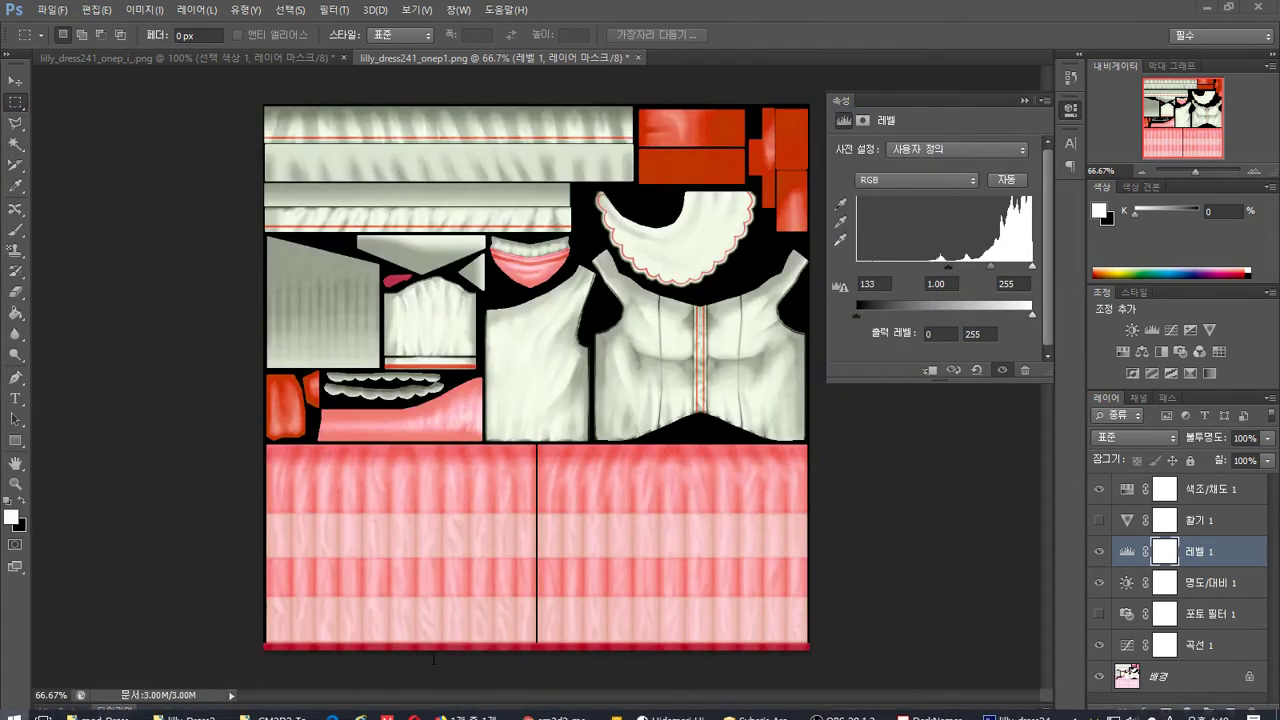
- Switch to the _CM3D2_Toolkit_PR2 and lilly_Dress241_onep_i_ folder windows and select the six PNG files in the lilly folder
key("super")
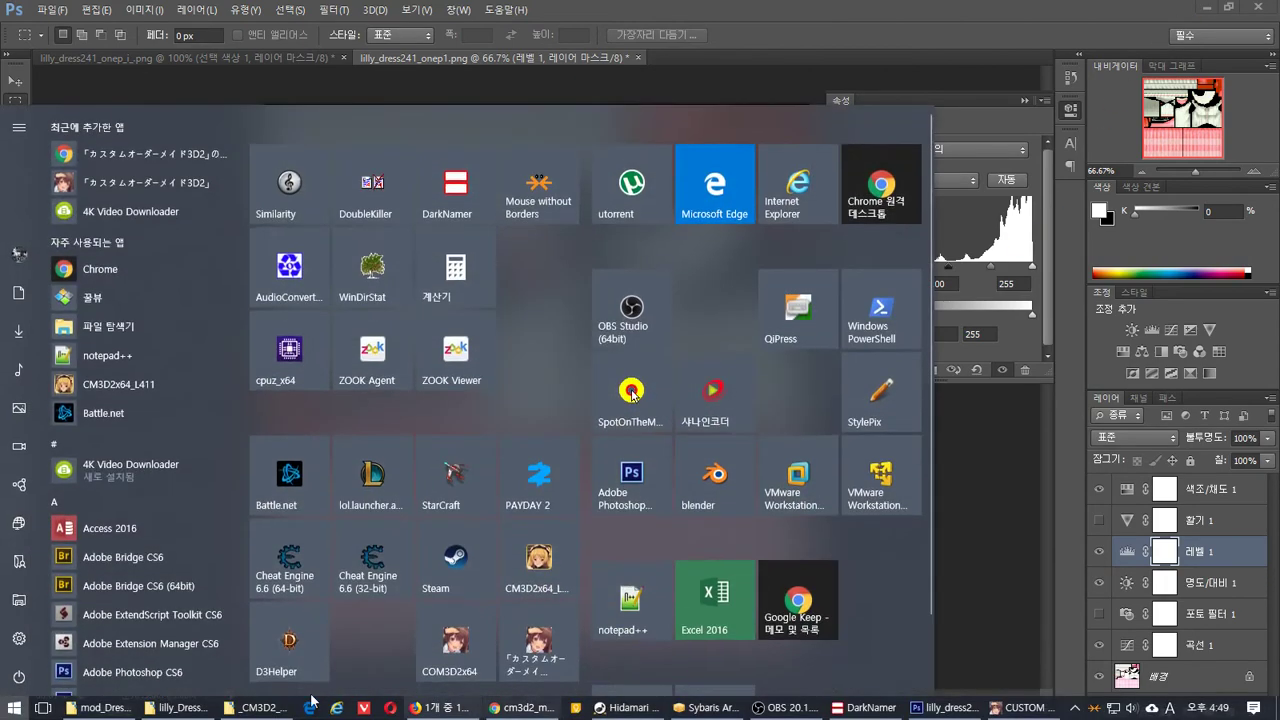
left_click(255, 707)
key("super")
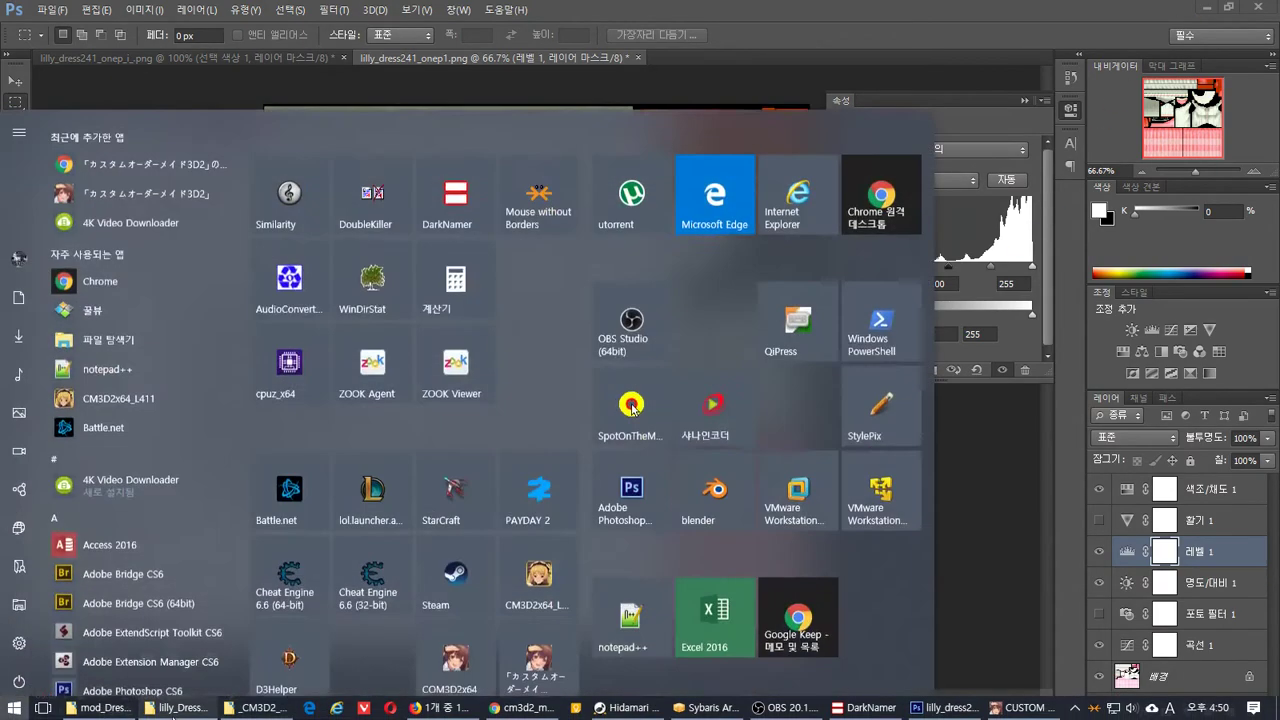
left_click(183, 711)
left_click_drag(855, 568, 400, 488)
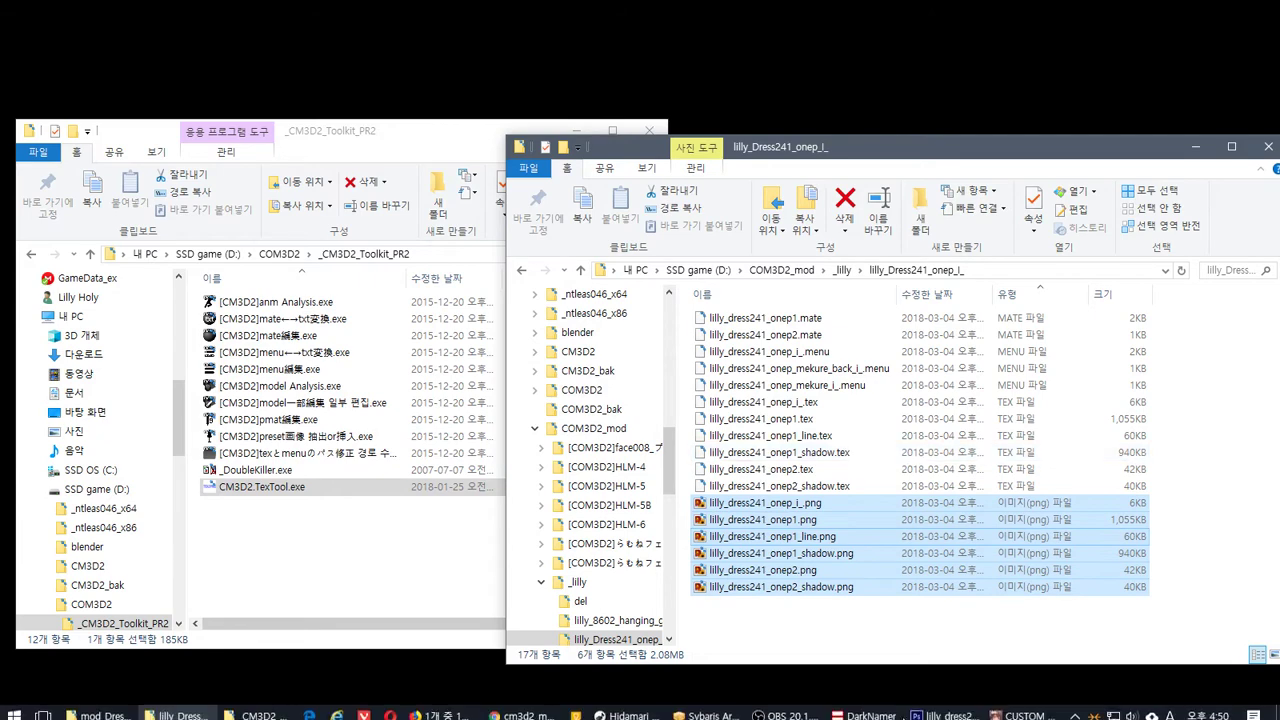
- Force the unresponsive COM3D2x64 game to close and launch it again
mouse_move(1022, 707)
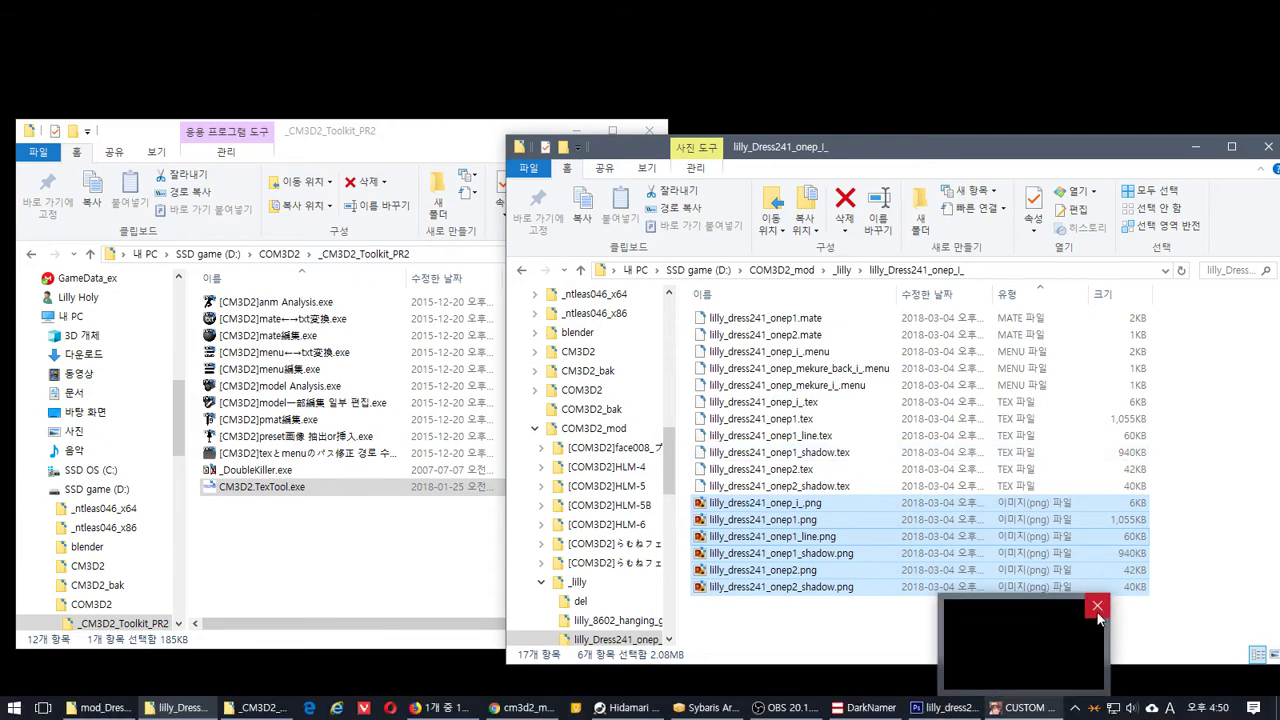
left_click(1098, 606)
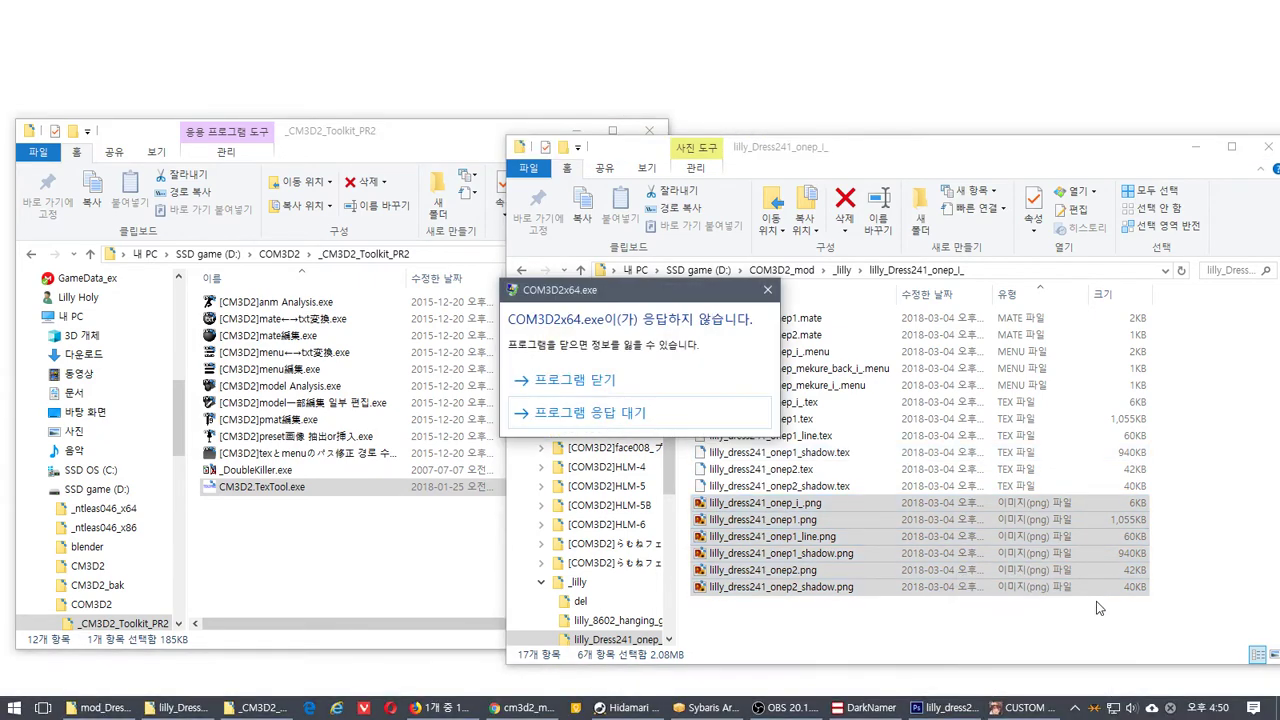
left_click(630, 382)
key("super")
scroll(396, 661, "down", 1)
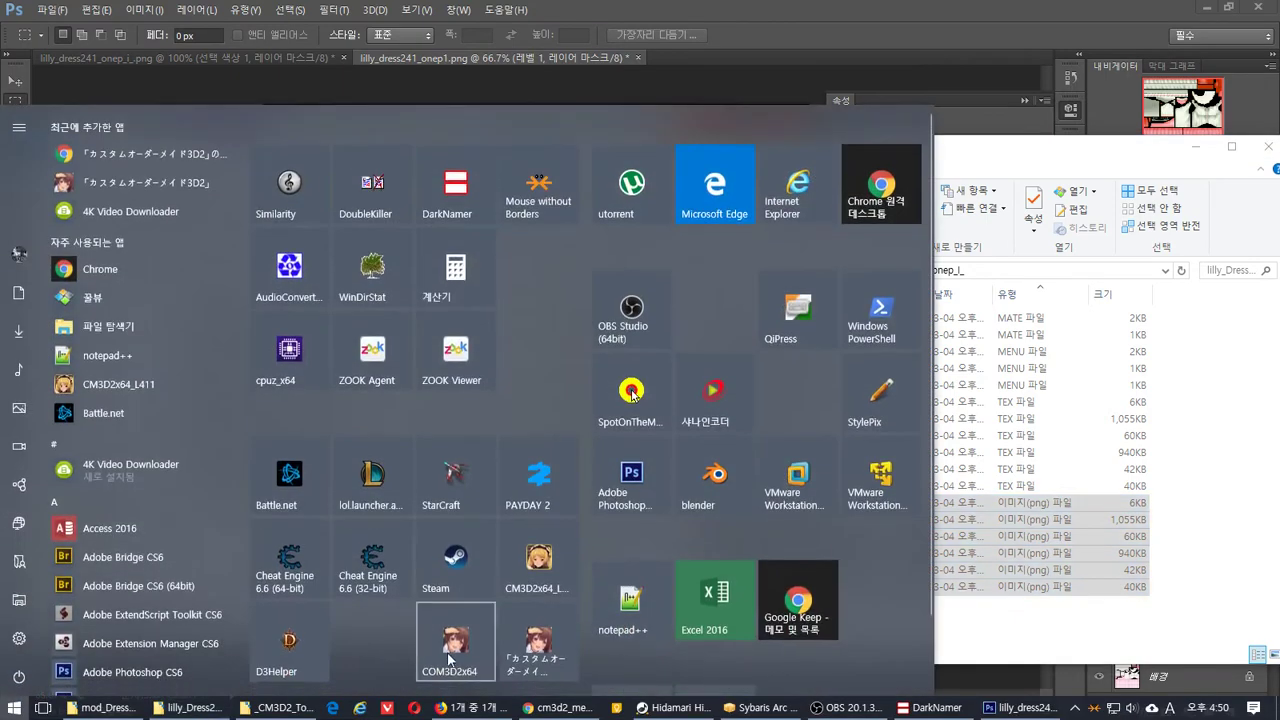
left_click(447, 652)
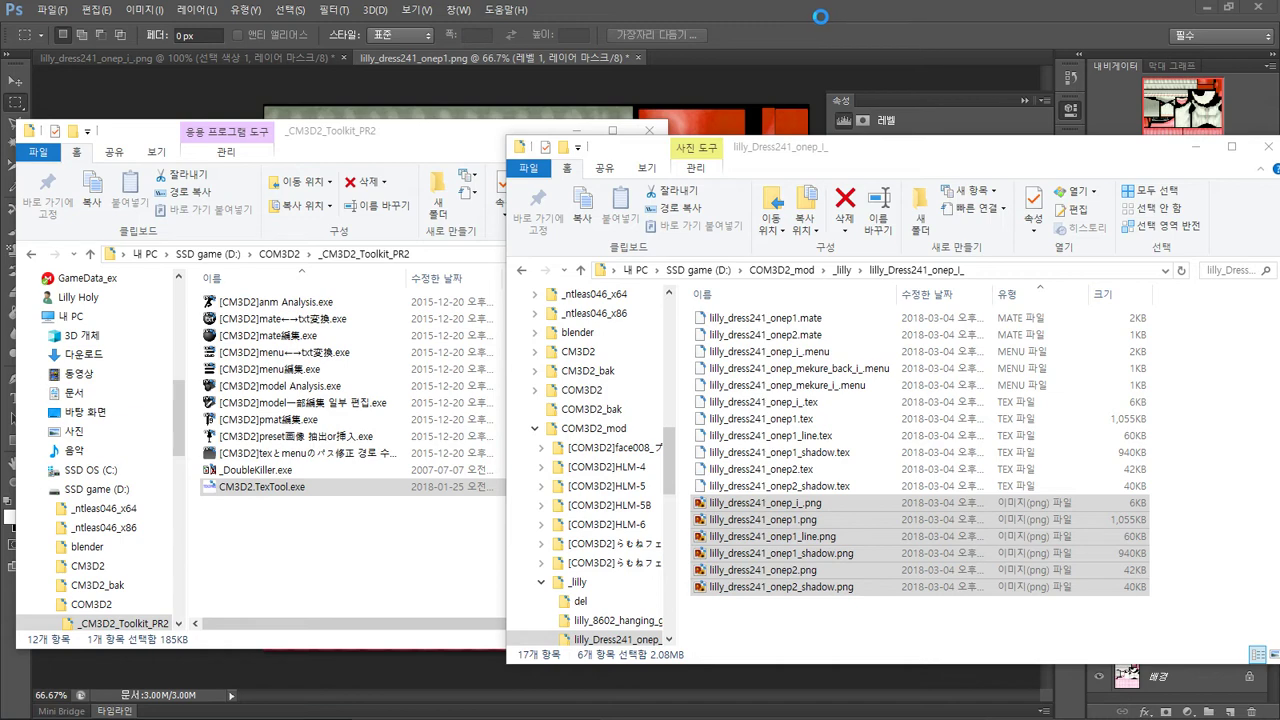
- Switch to Photoshop, show the Vibrance layer of lilly_dress241_onep1.png and set its saturation to +36
key("alt+Tab")
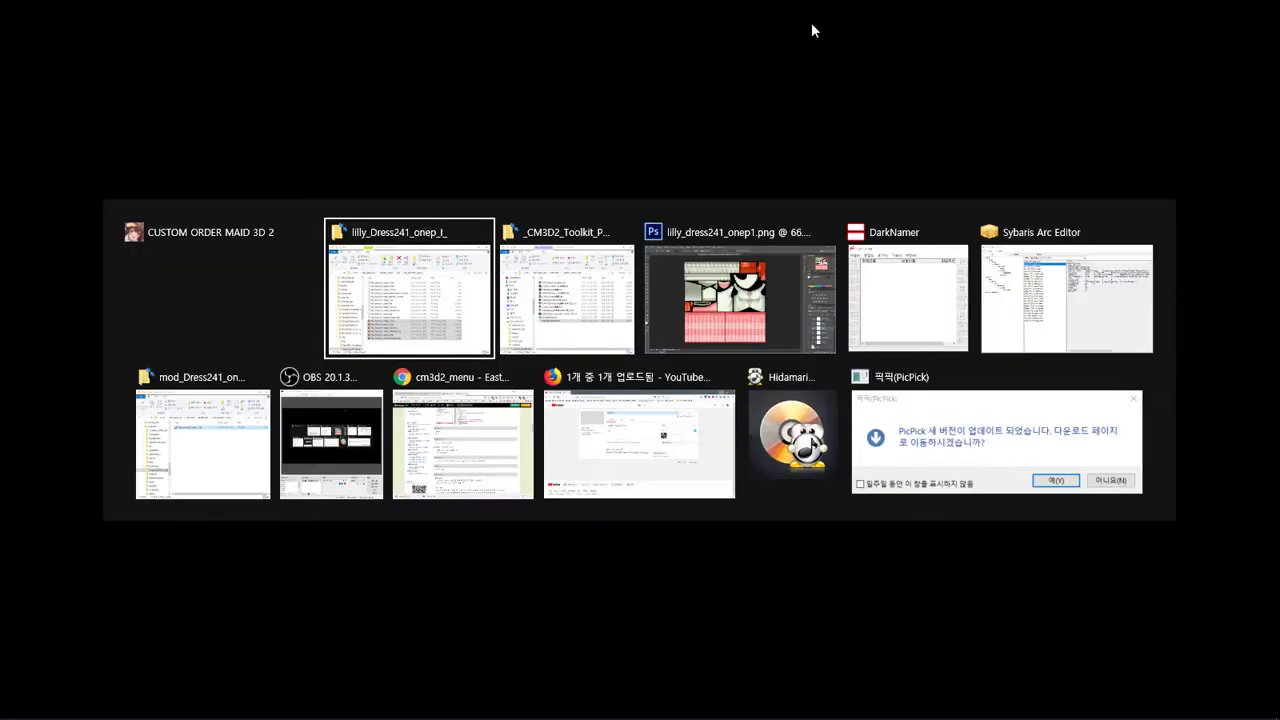
key("alt+Tab")
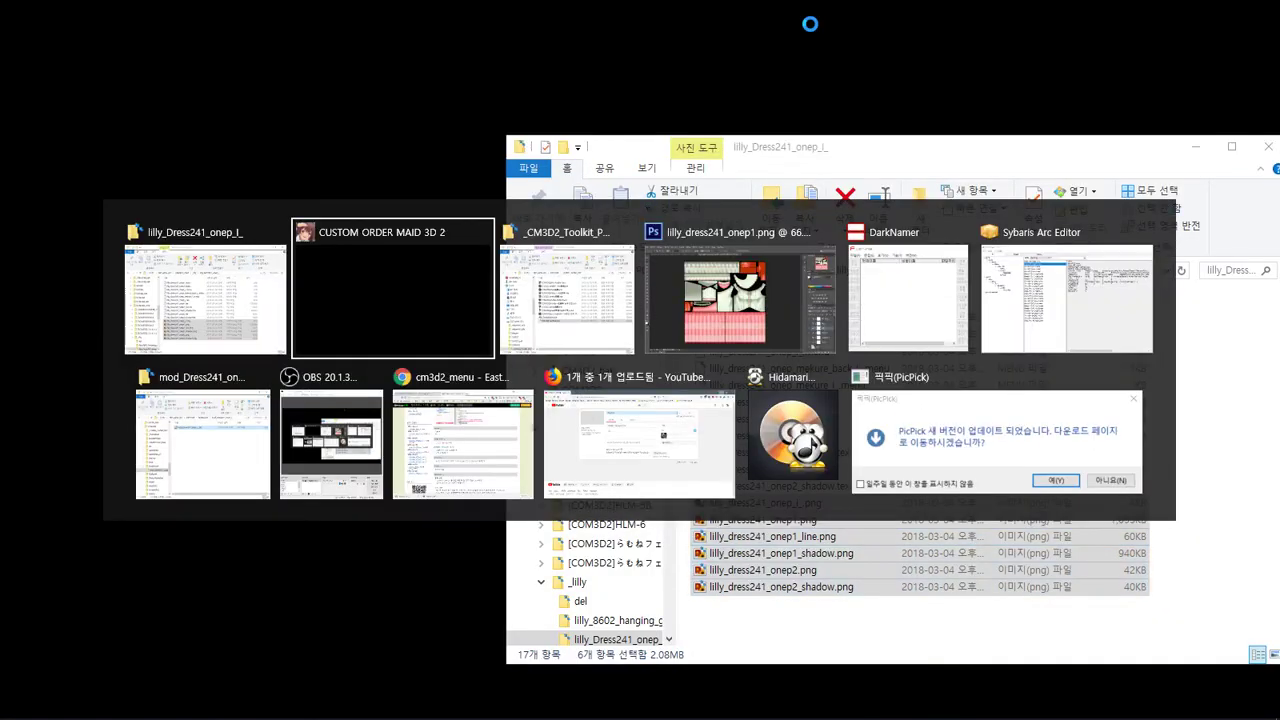
key("Tab")
key("Tab")
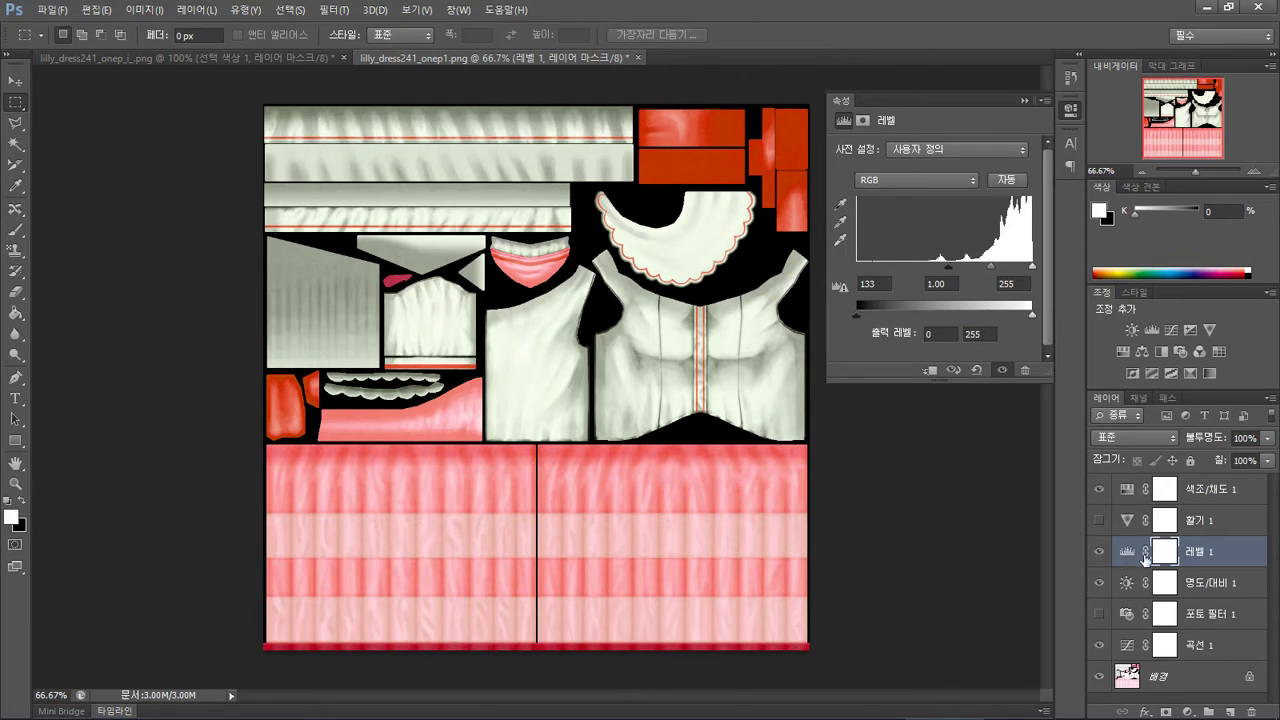
left_click(1098, 520)
left_click(1205, 530)
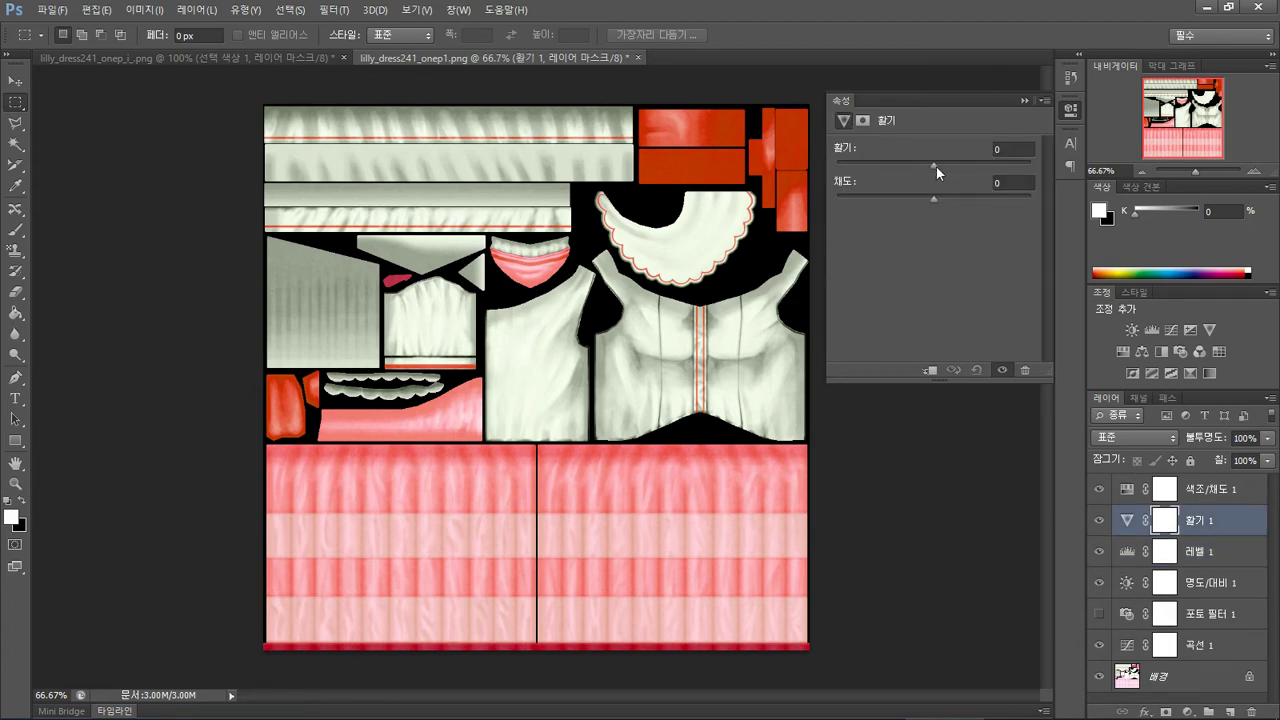
left_click_drag(934, 198, 968, 203)
- Hide the Levels and Brightness/Contrast layers, and set the Vibrance layer's saturation to +100 after trying -81
left_click_drag(1104, 560, 1101, 588)
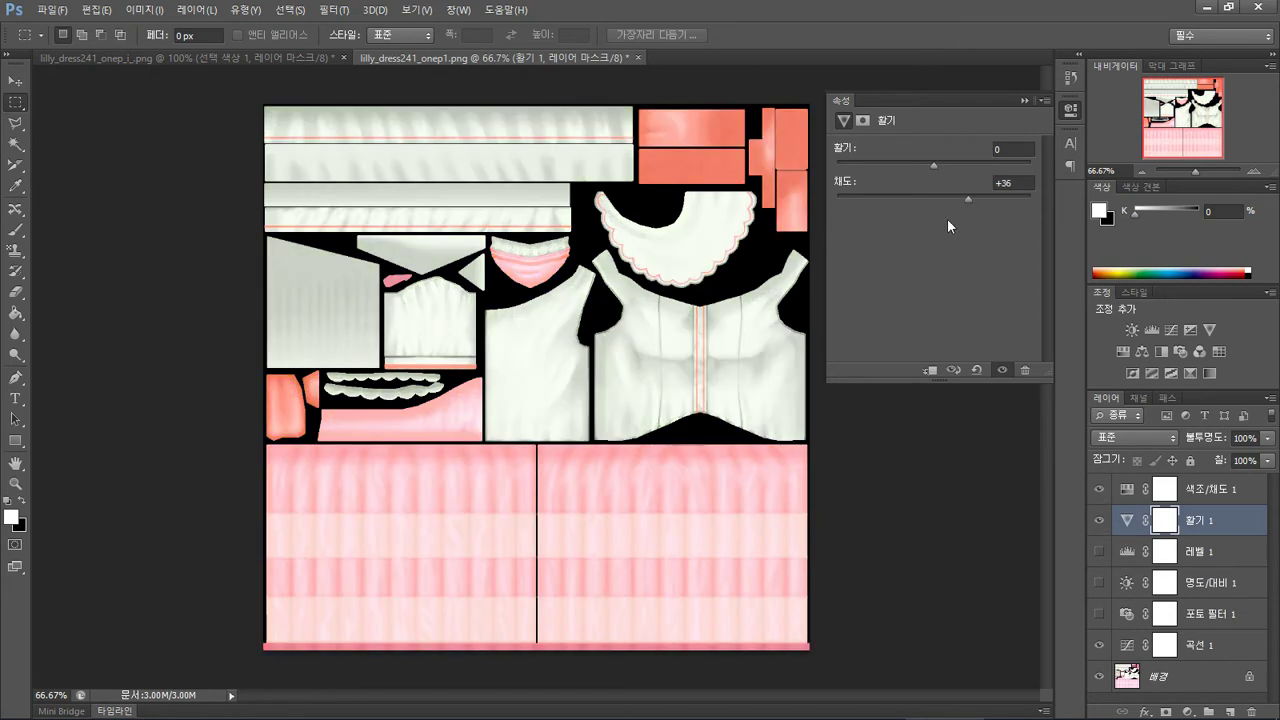
left_click_drag(973, 195, 855, 208)
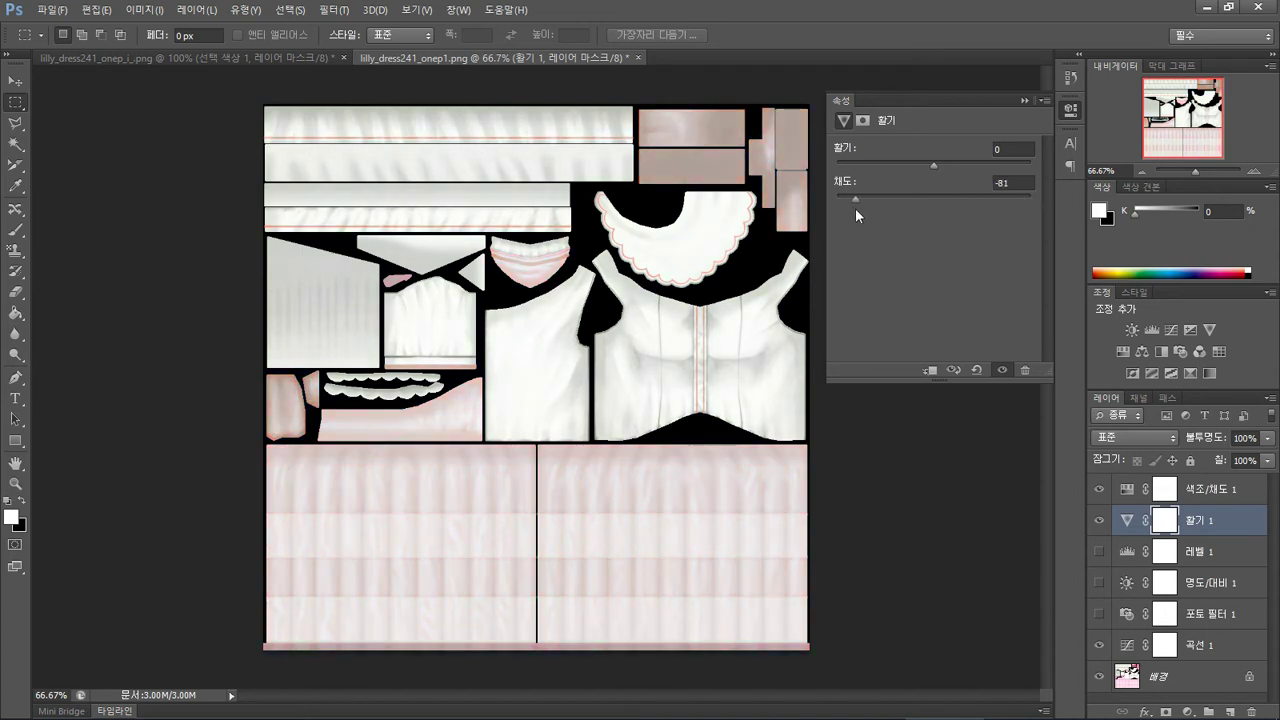
left_click_drag(978, 240, 1106, 260)
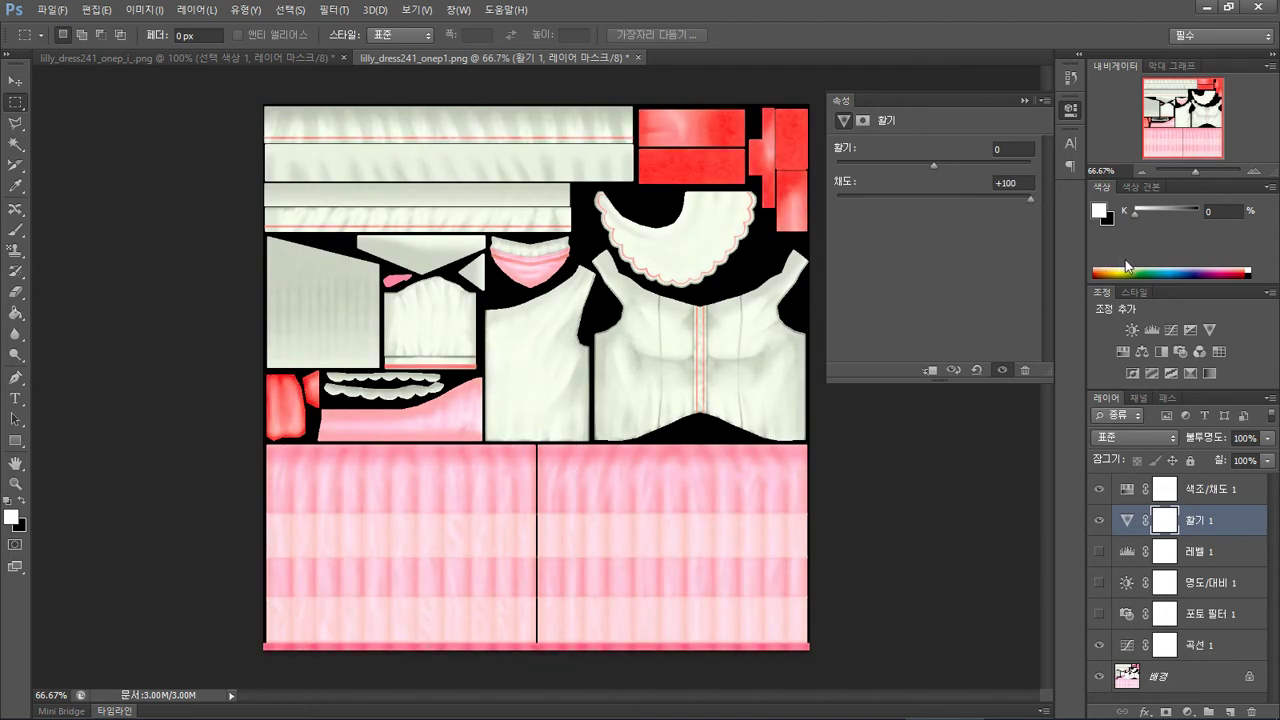
- Compare the texture with the Hue/Saturation layer hidden and shown
left_click(1100, 490)
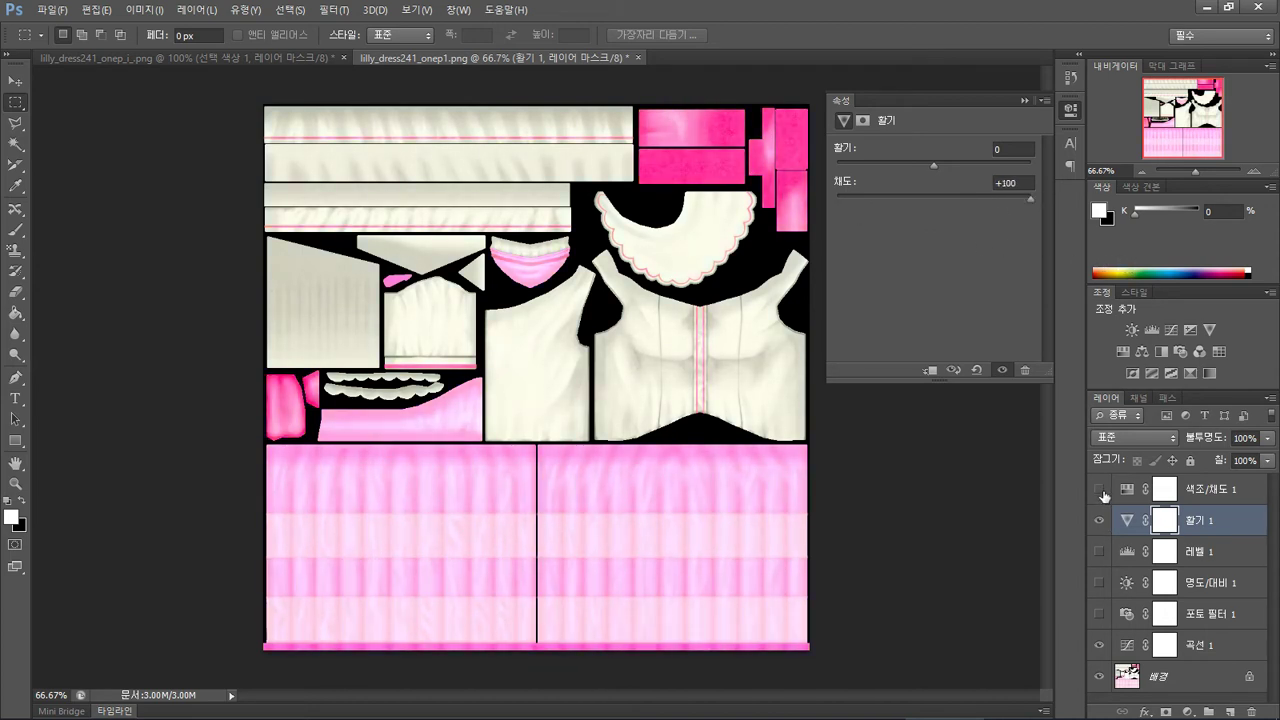
left_click(1101, 491)
left_click(1100, 490)
left_click(1100, 490)
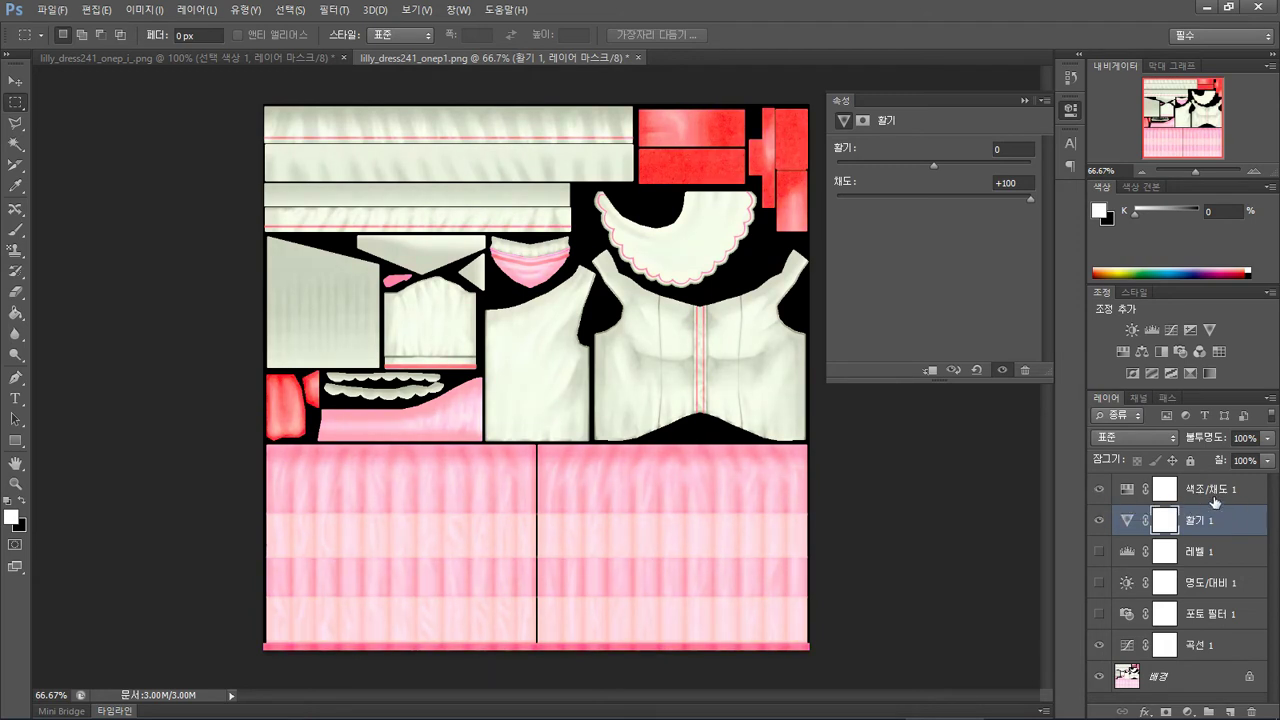
- Move the Hue/Saturation layer below the Vibrance layer and hide the Vibrance layer
left_click_drag(1212, 491, 1218, 532)
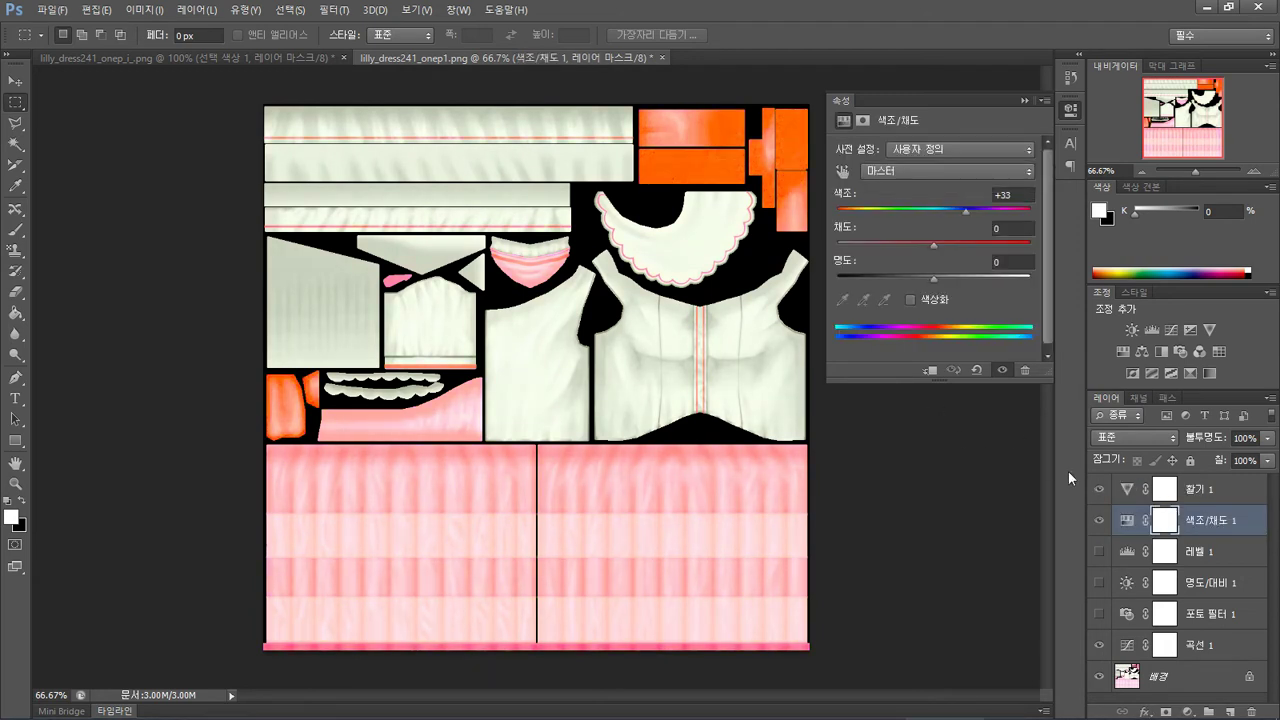
left_click(1240, 492)
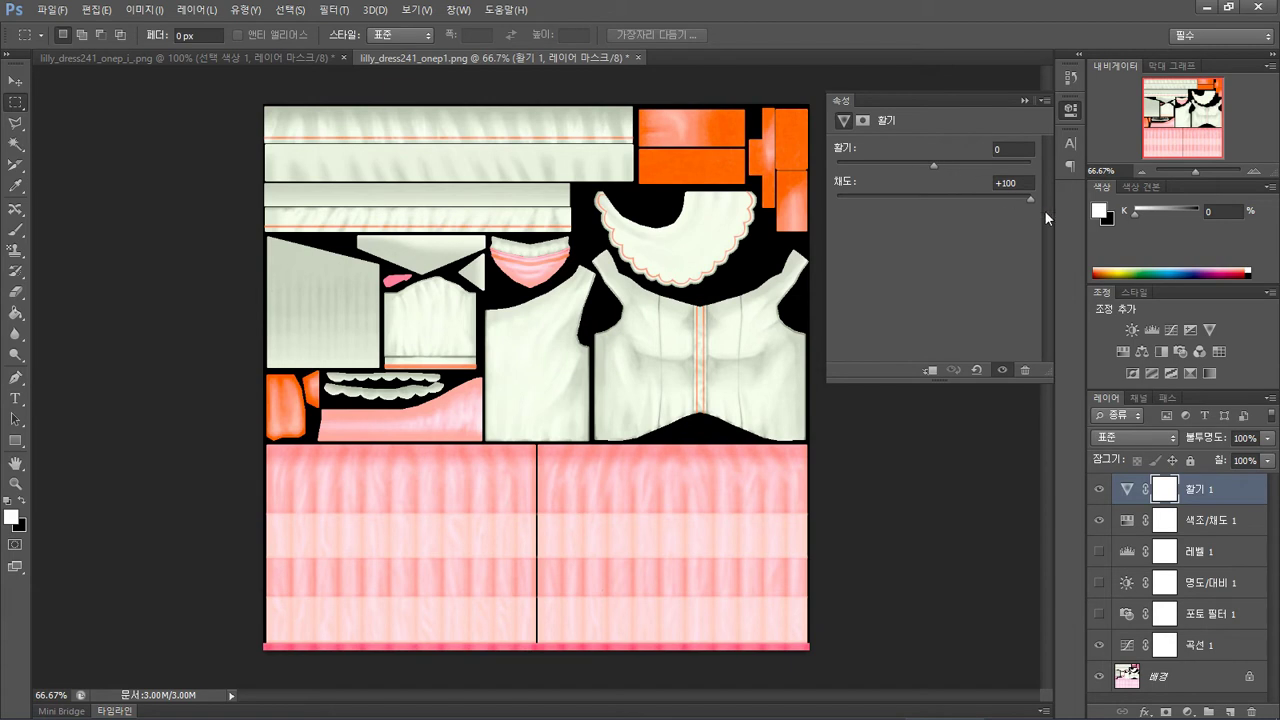
left_click(1100, 490)
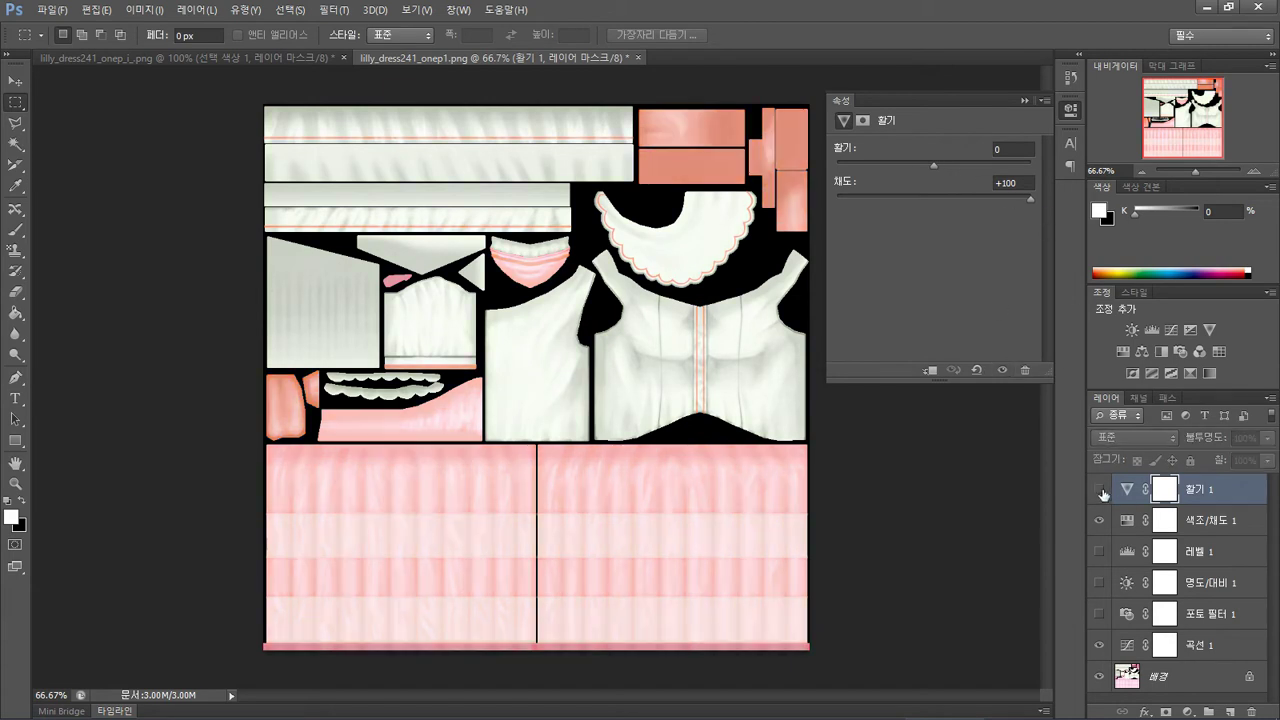
left_click(1100, 490)
left_click(1100, 490)
- Try a saturation of +100 on the Hue/Saturation layer and set it back to 0
left_click(1205, 522)
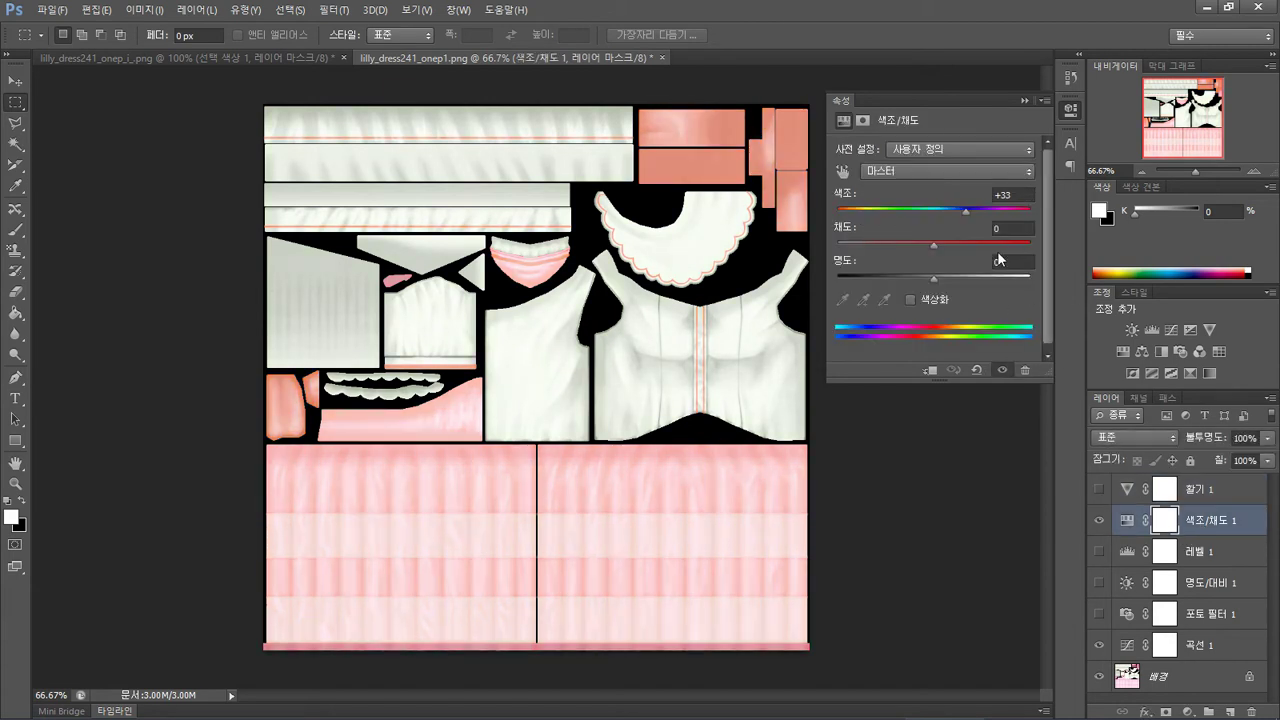
left_click_drag(937, 243, 1036, 242)
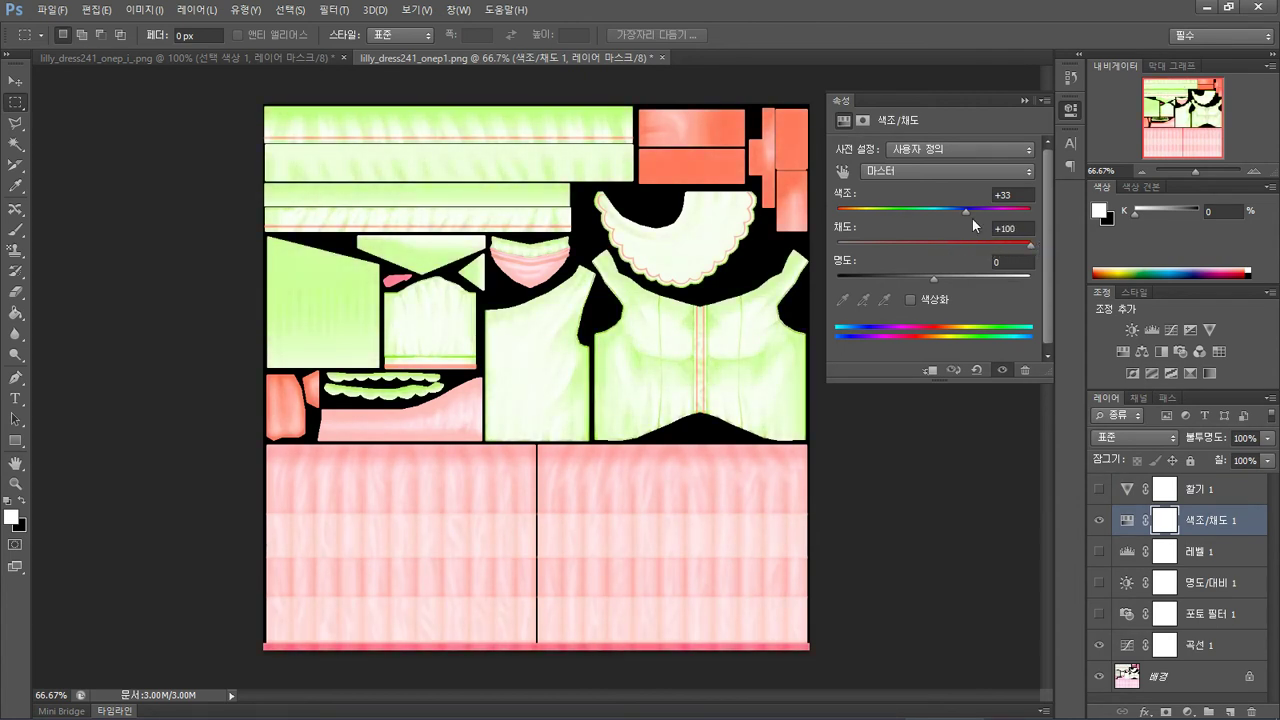
mouse_move(968, 212)
left_mouse_down()
mouse_move(923, 208)
mouse_move(962, 214)
left_mouse_up()
left_click(1005, 229)
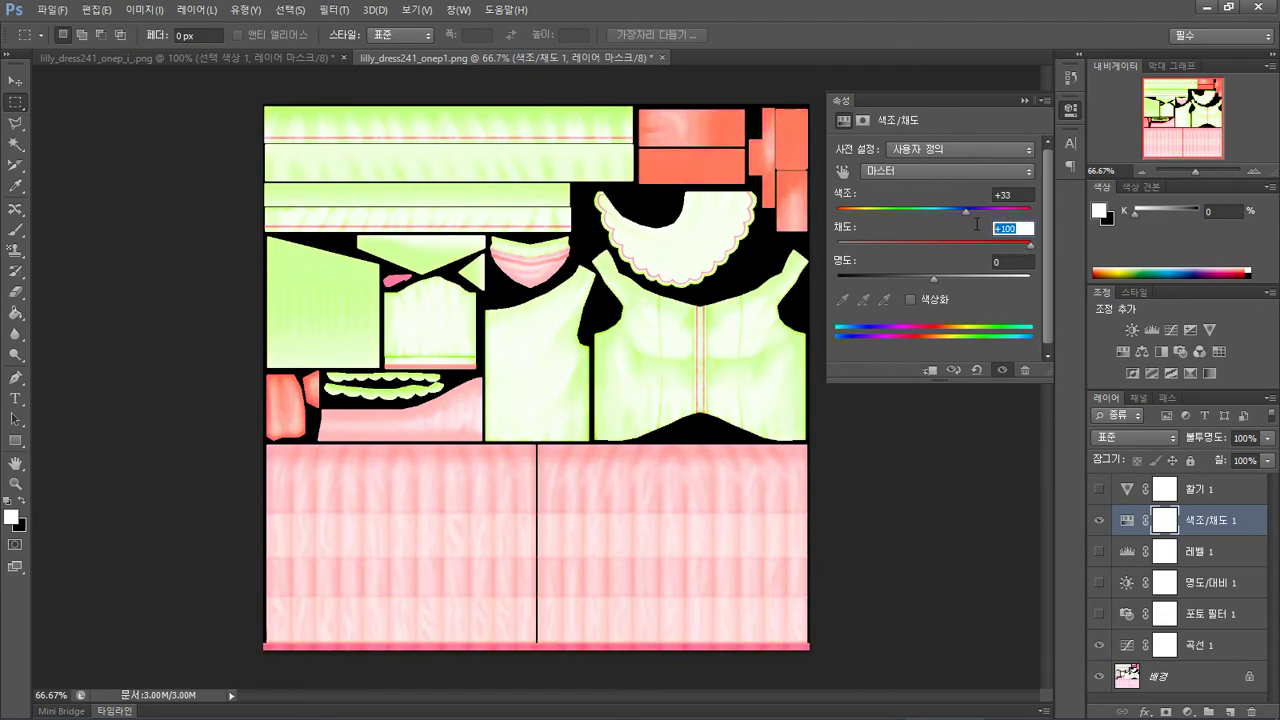
type("0")
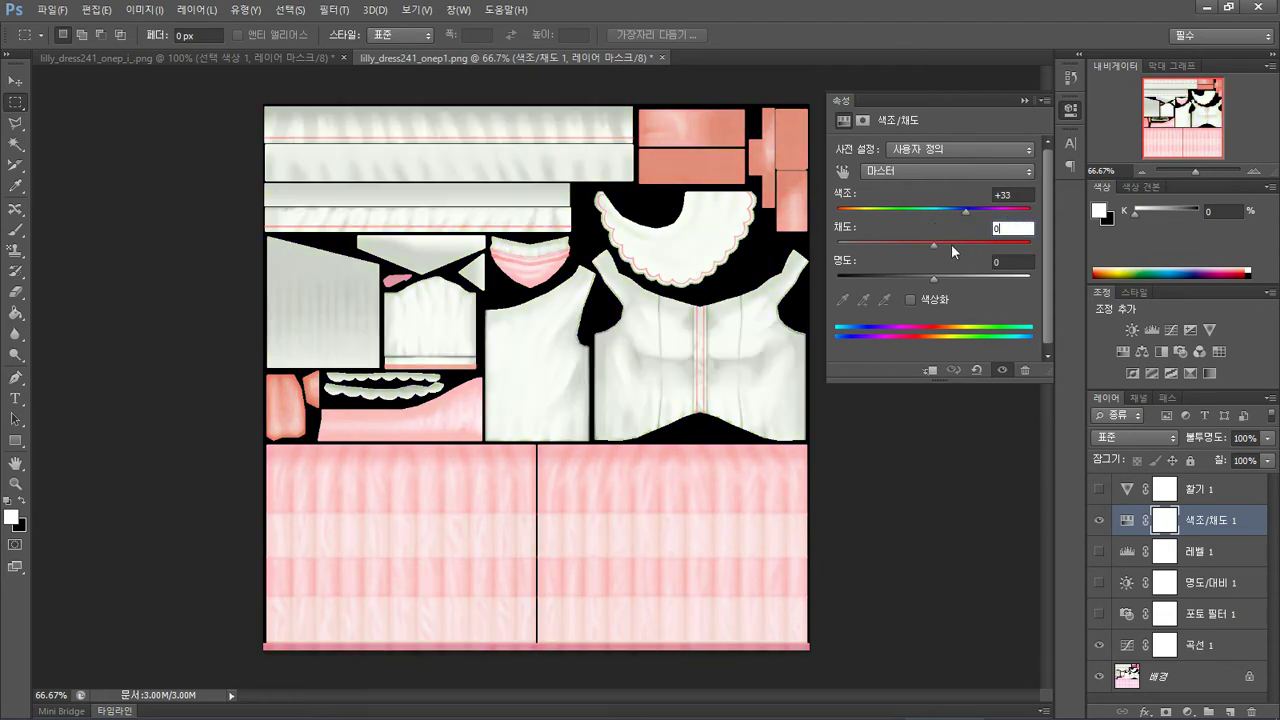
- Reset the Hue/Saturation layer to its default settings and set its hue to +27
left_click_drag(964, 210, 937, 211)
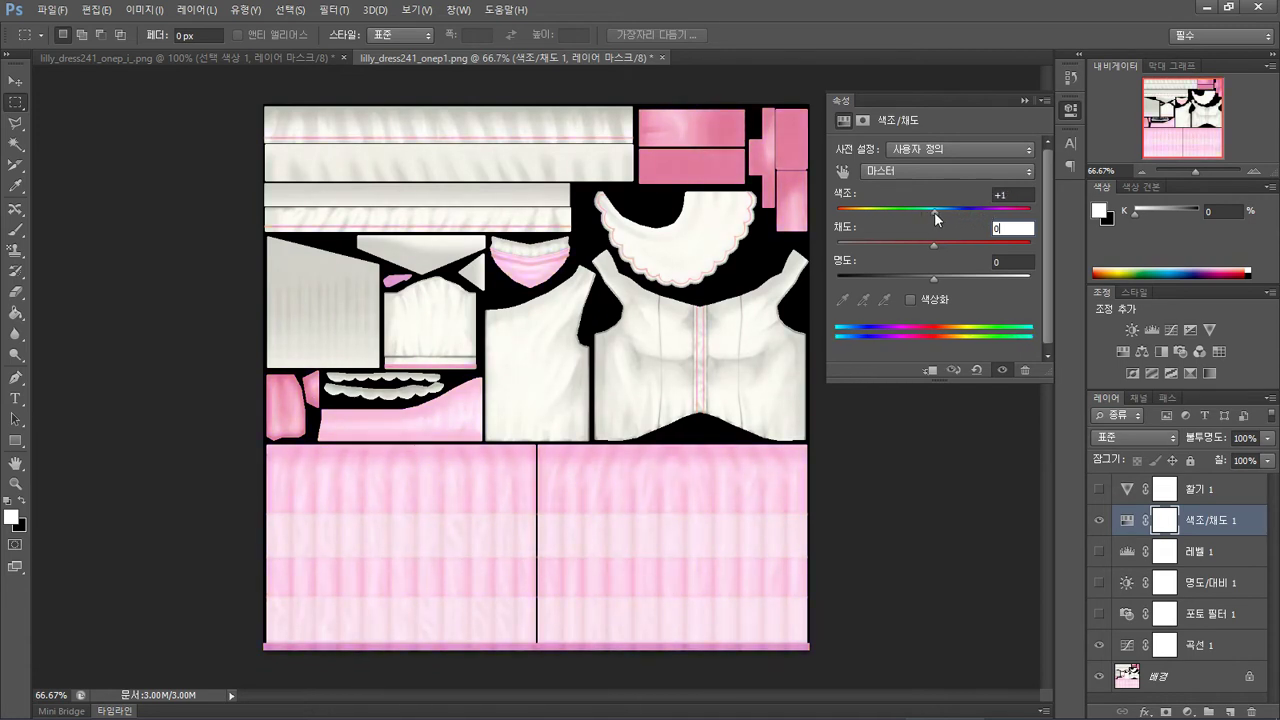
left_click(979, 369)
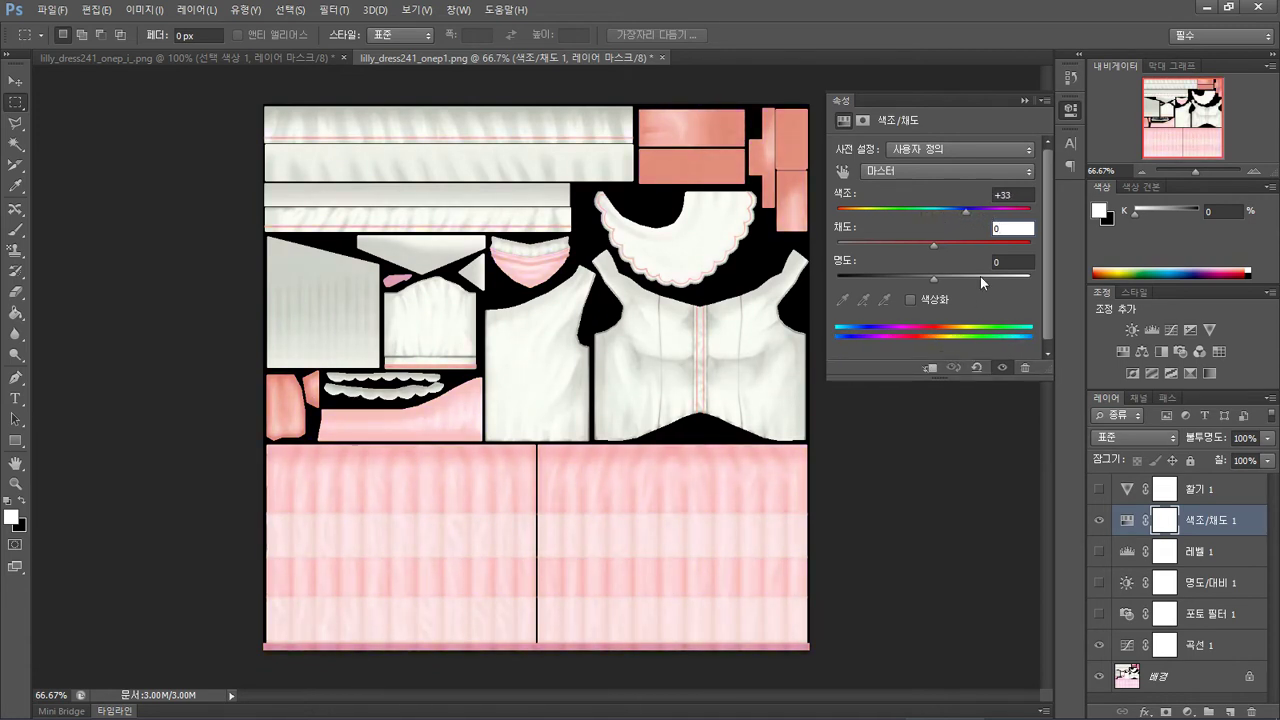
left_click(980, 368)
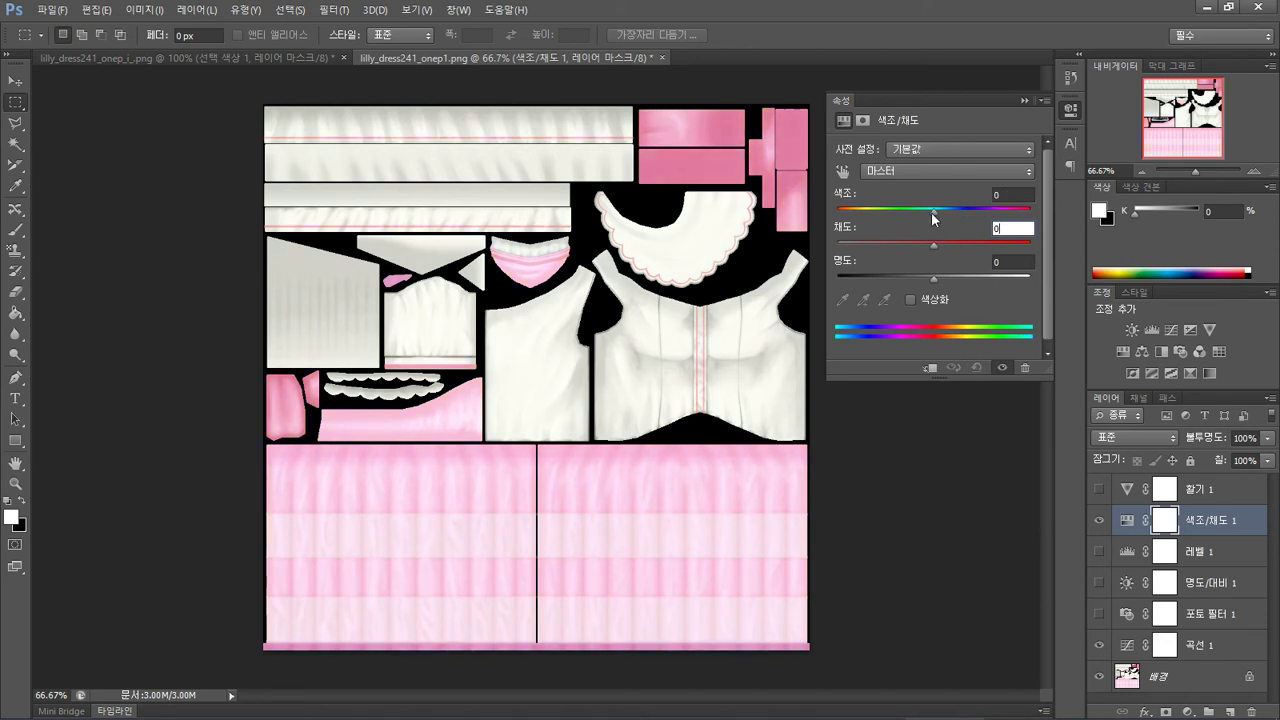
left_click_drag(933, 211, 960, 208)
- Check briefly on the starting game, and colorize the texture through the Hue/Saturation layer with a saturation of 100
key("alt+Tab")
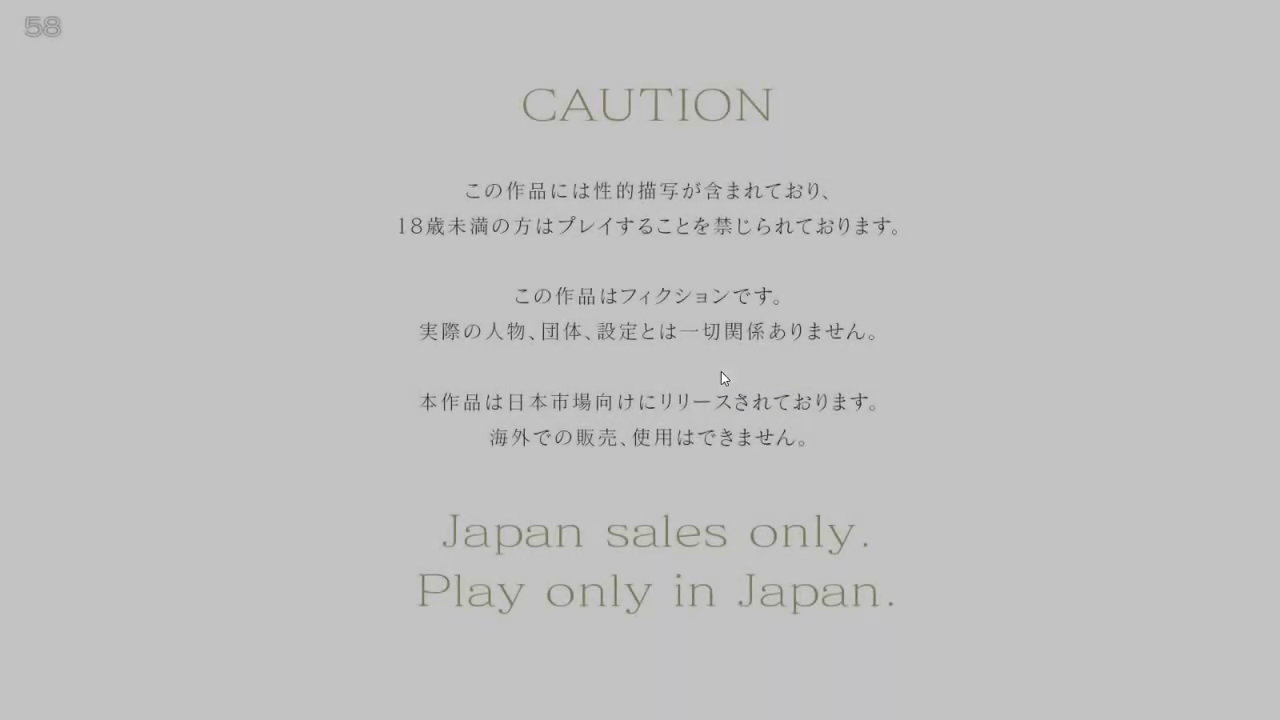
key("alt+Tab")
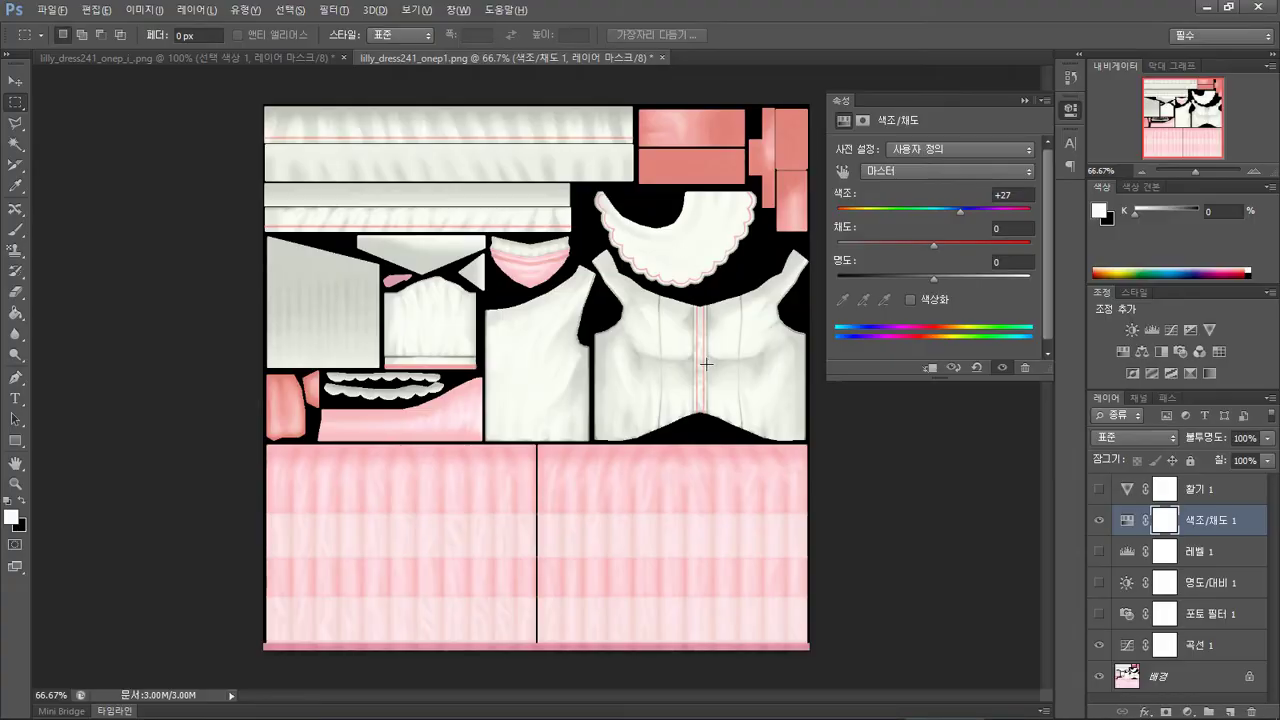
key("alt")
left_click(922, 304)
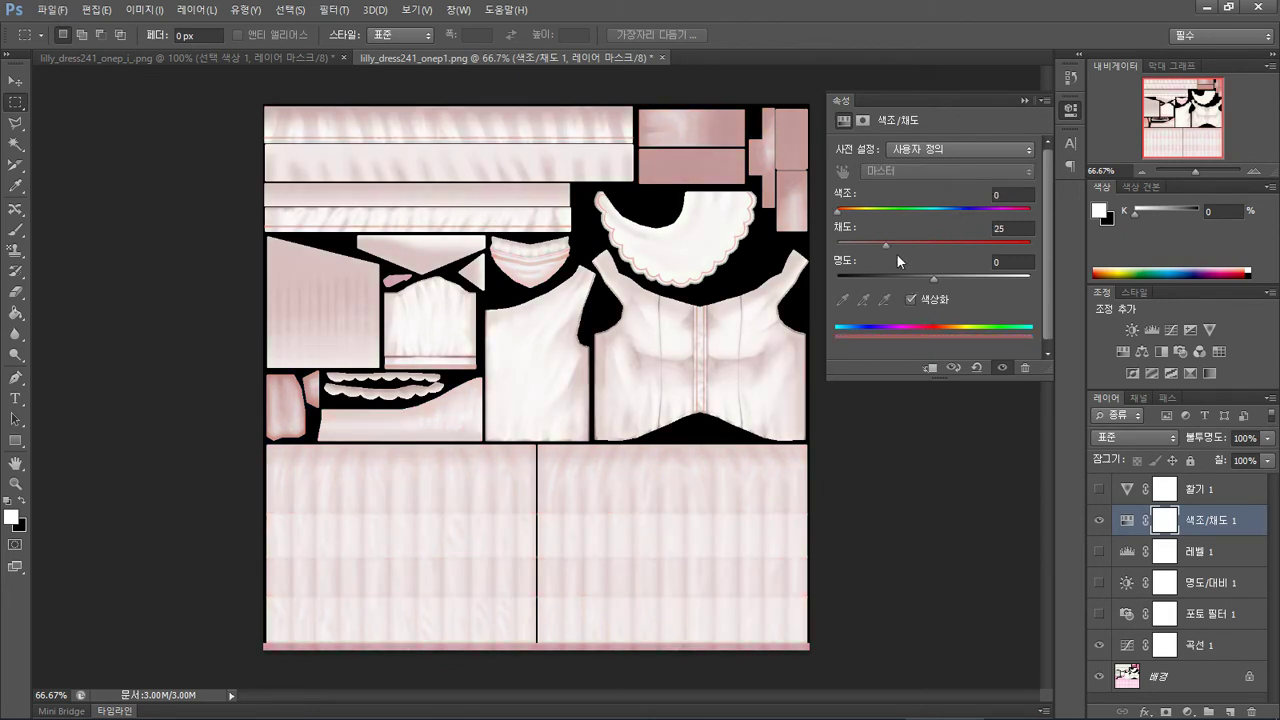
left_click_drag(904, 243, 1050, 262)
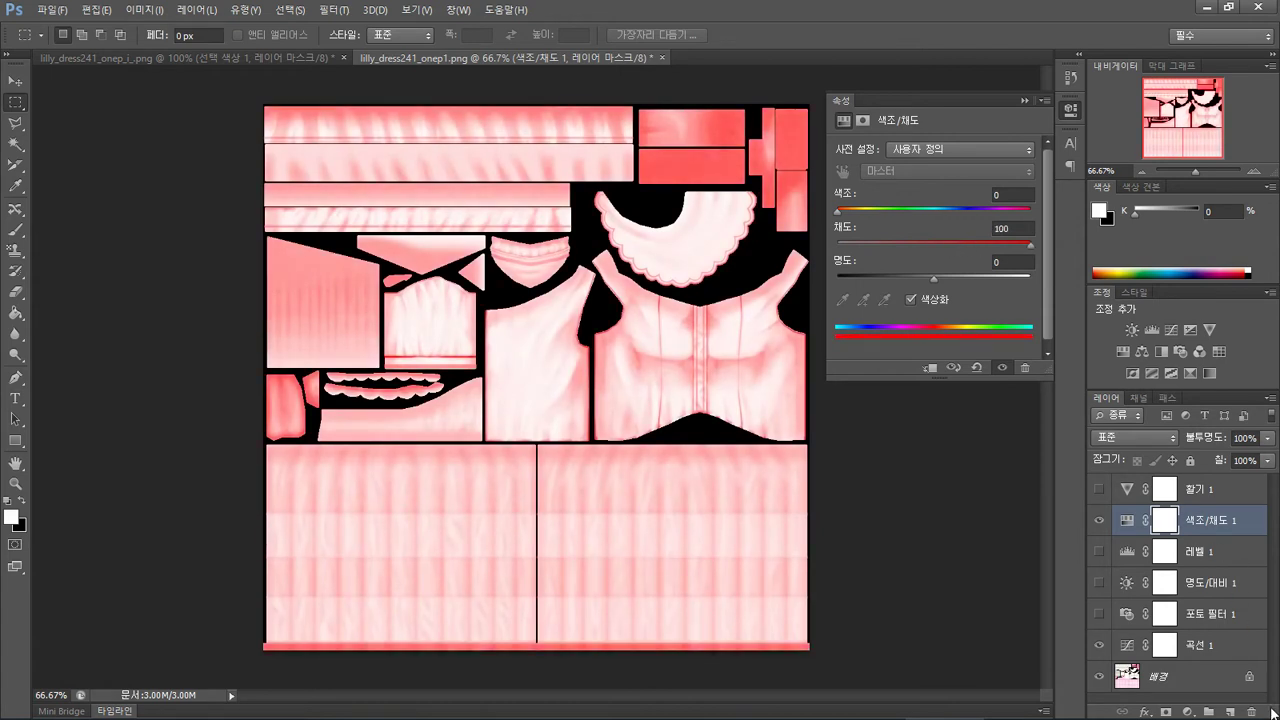
left_click(1178, 680)
right_click(1178, 680)
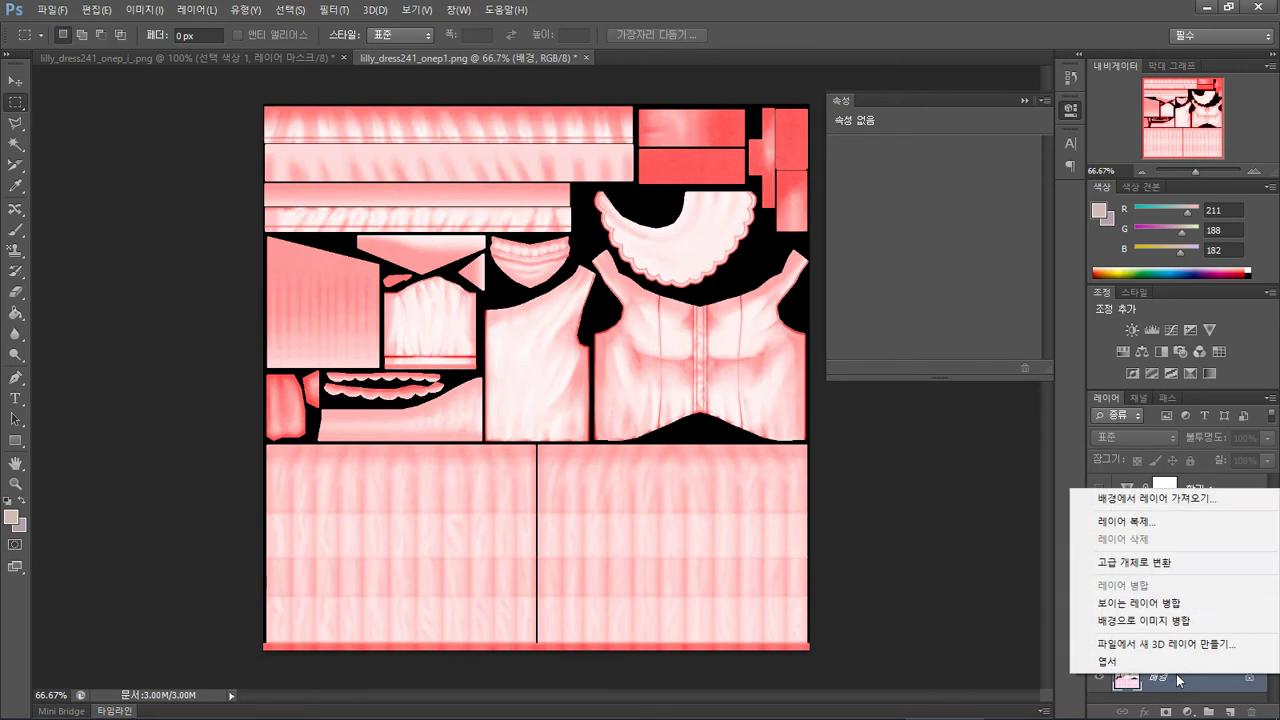
left_click(1178, 680)
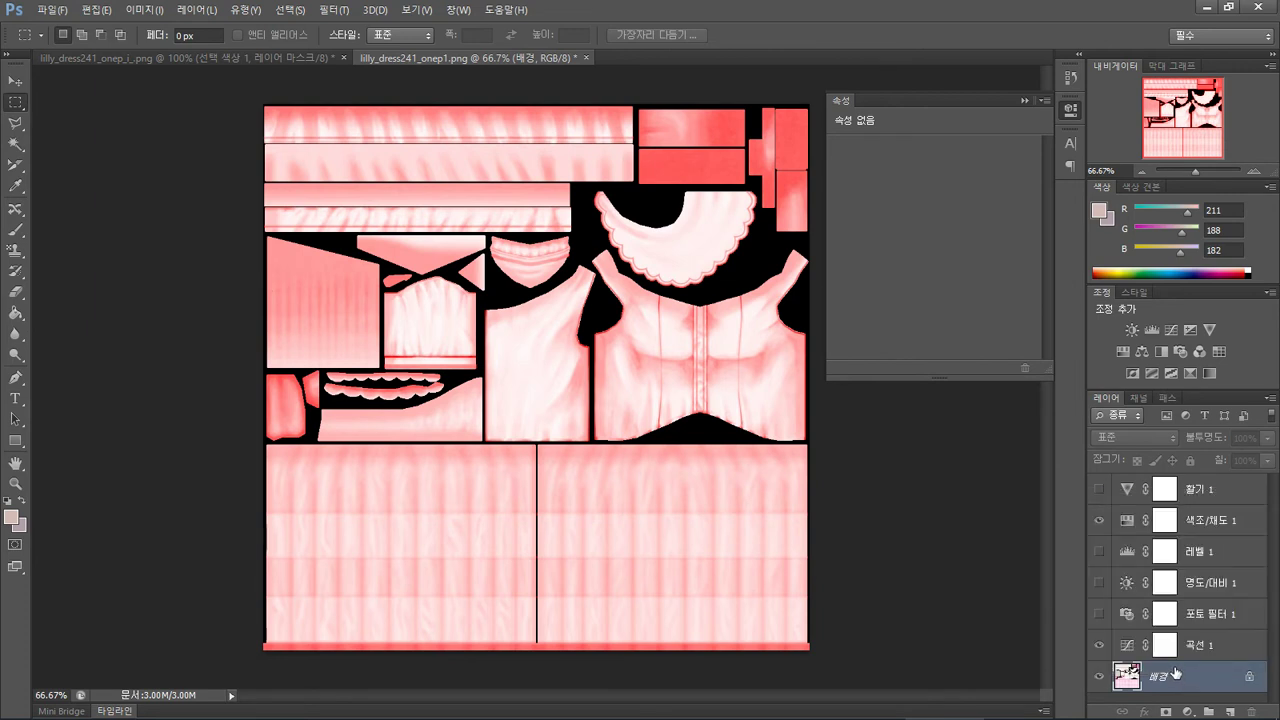
left_click(1205, 524)
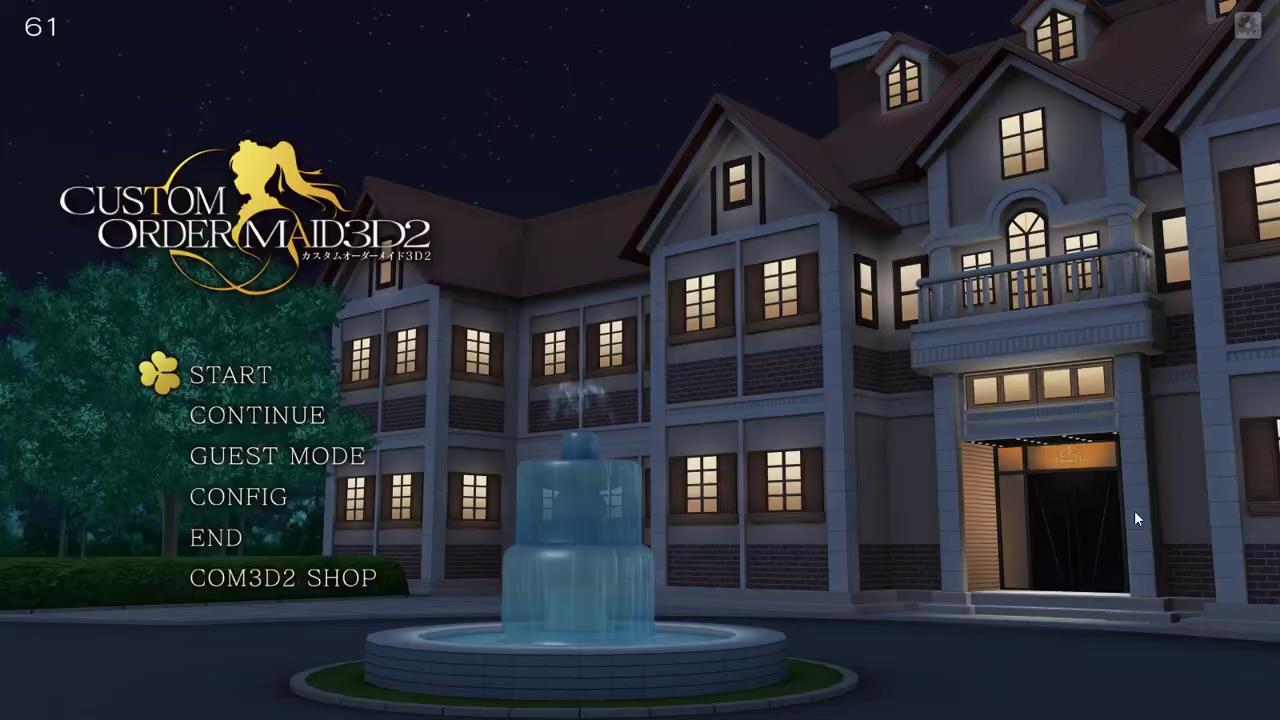
- In the COM3D2 game, continue from the newest save, dated 2018.03.04 16:39
left_click(299, 418)
left_click(406, 180)
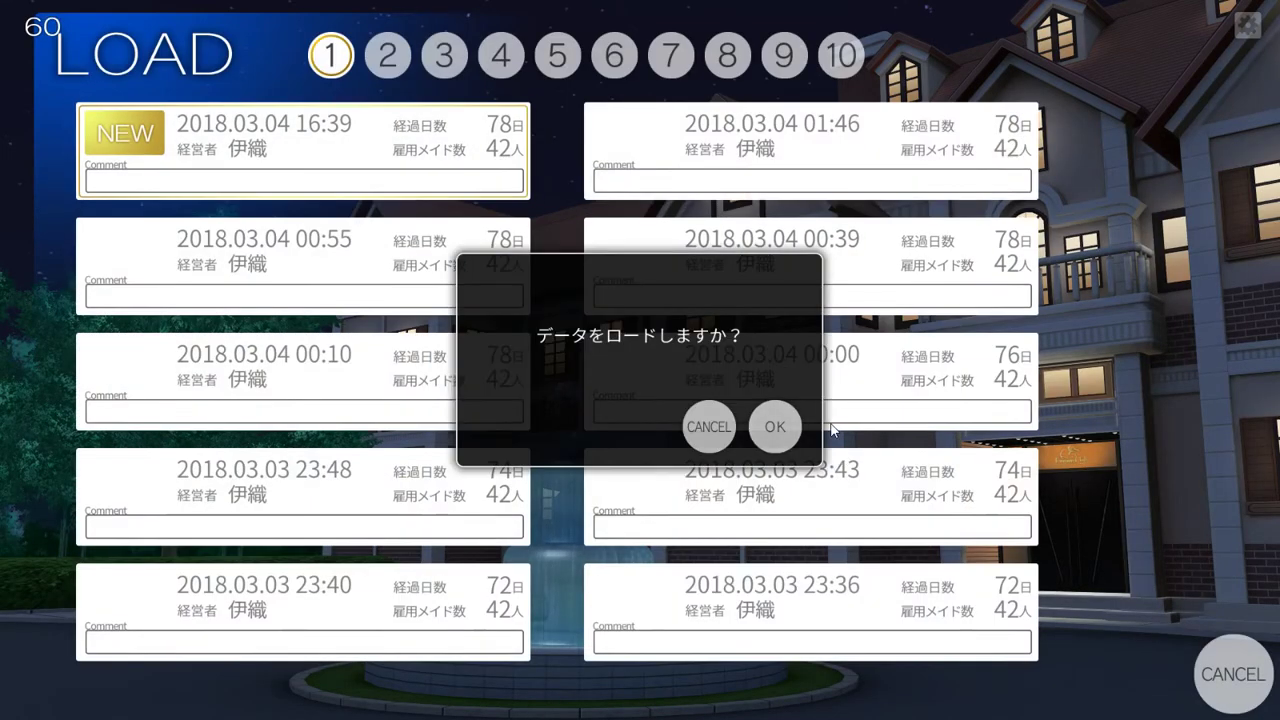
left_click(769, 426)
key("alt+Tab")
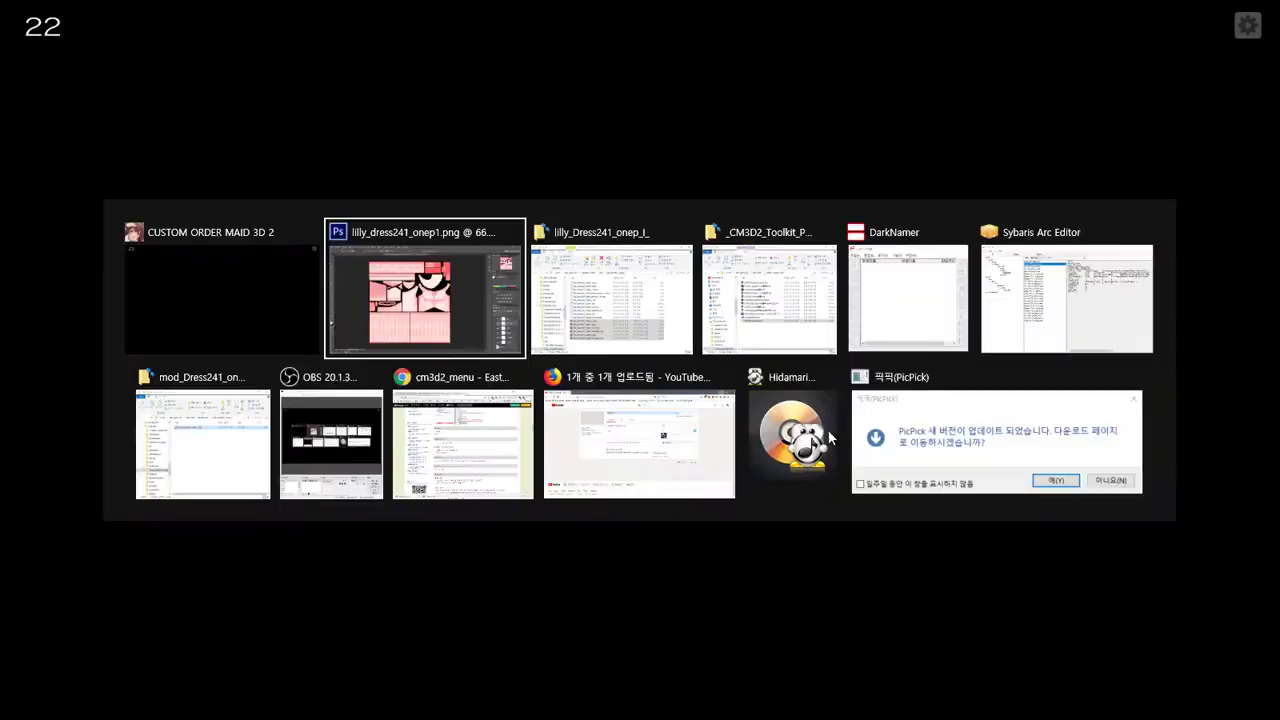
key("alt+Tab")
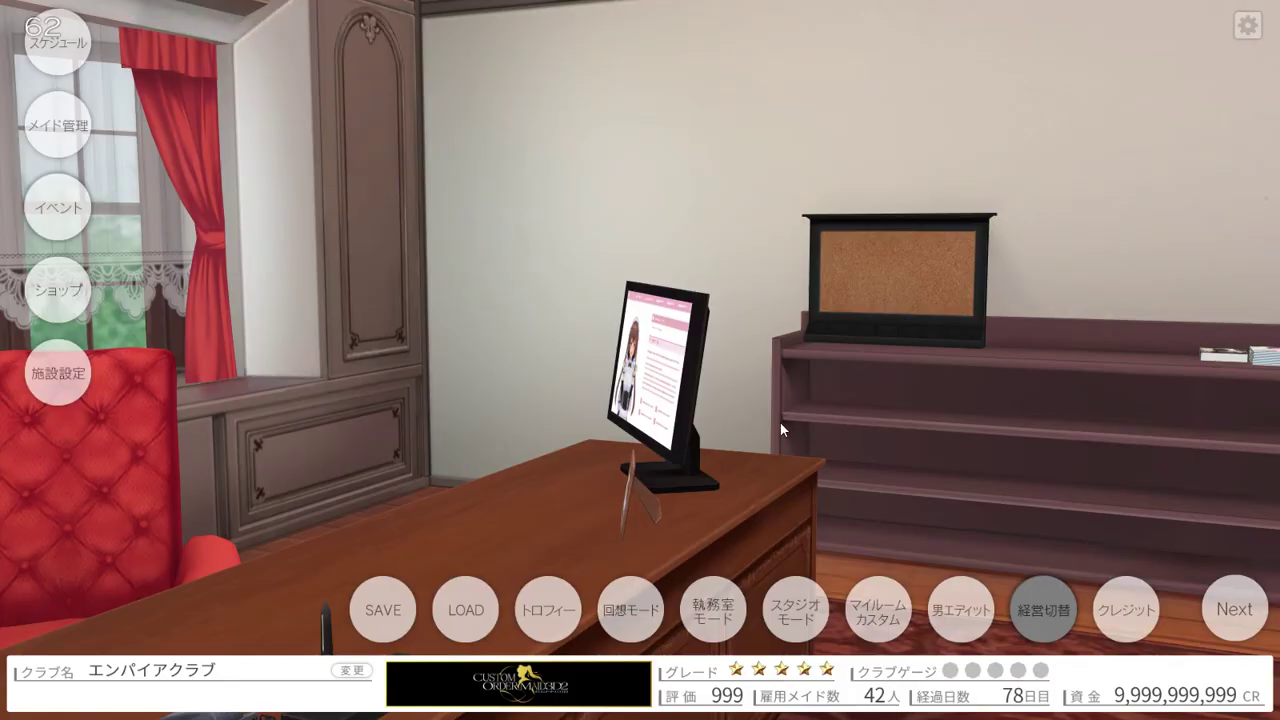
- Open the character editor for a black-haired maid in training from the maid management list
left_click(30, 127)
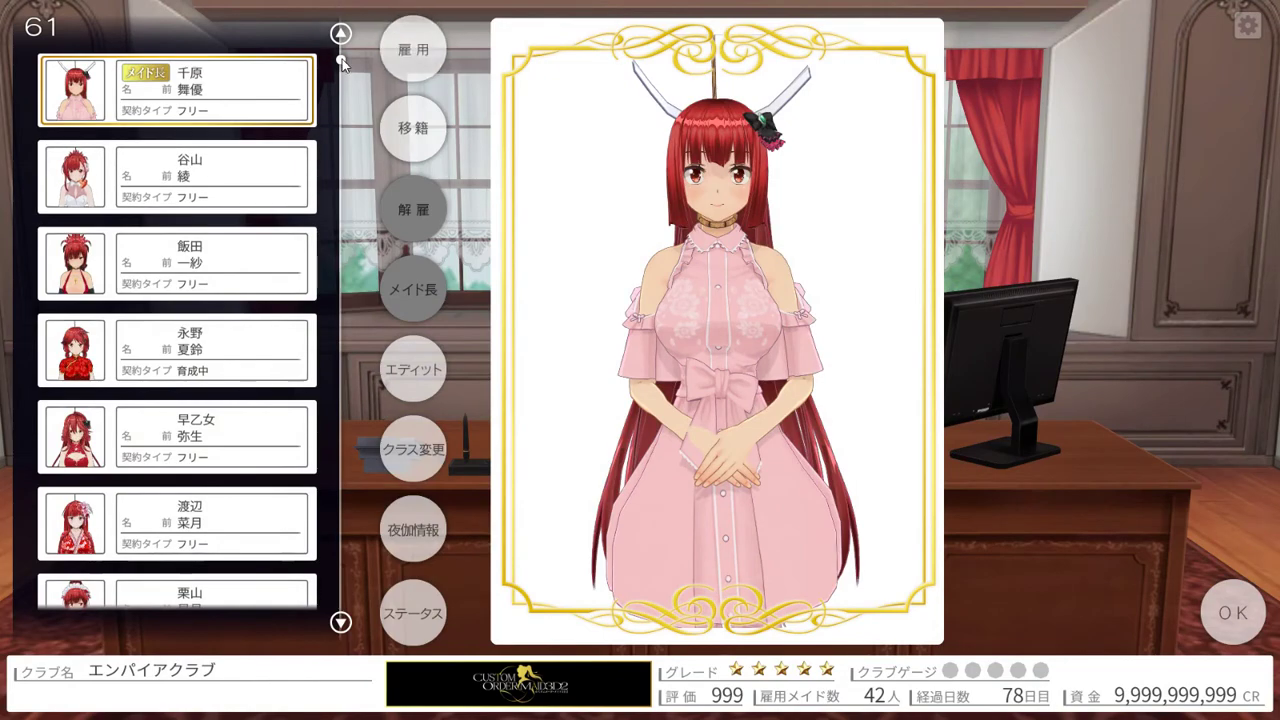
left_click_drag(342, 59, 337, 491)
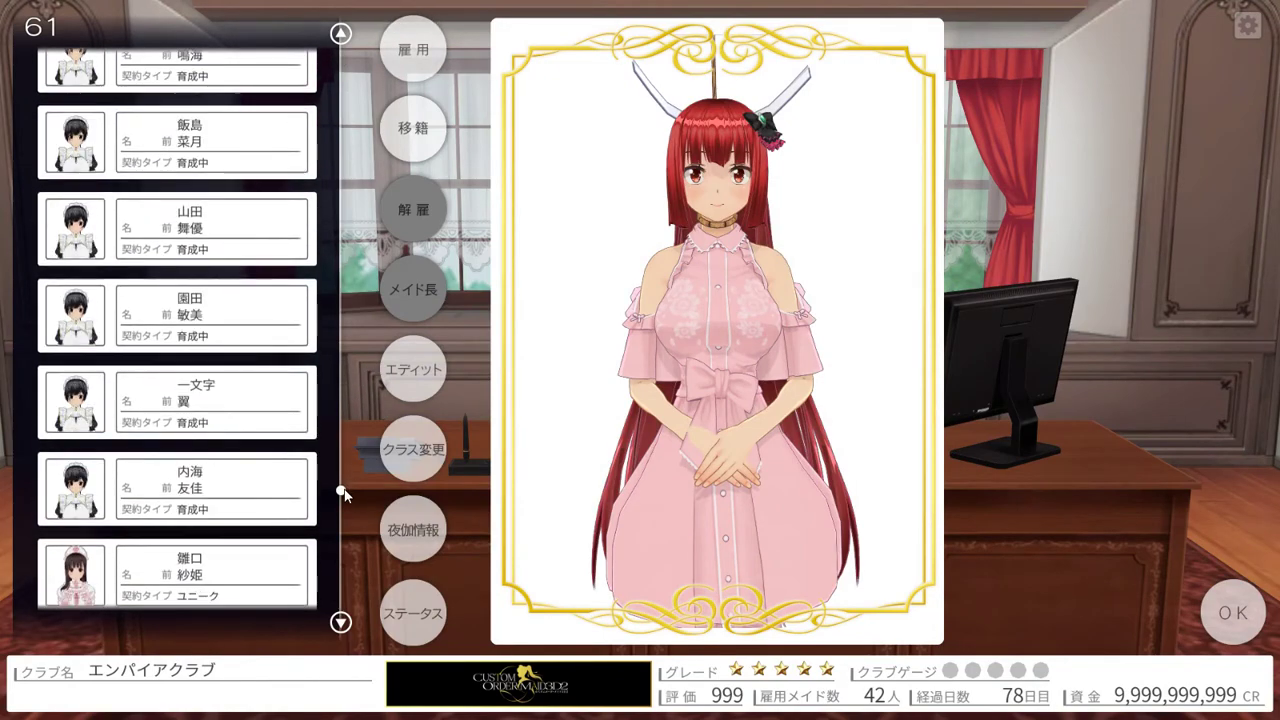
left_click(229, 291)
left_click(437, 369)
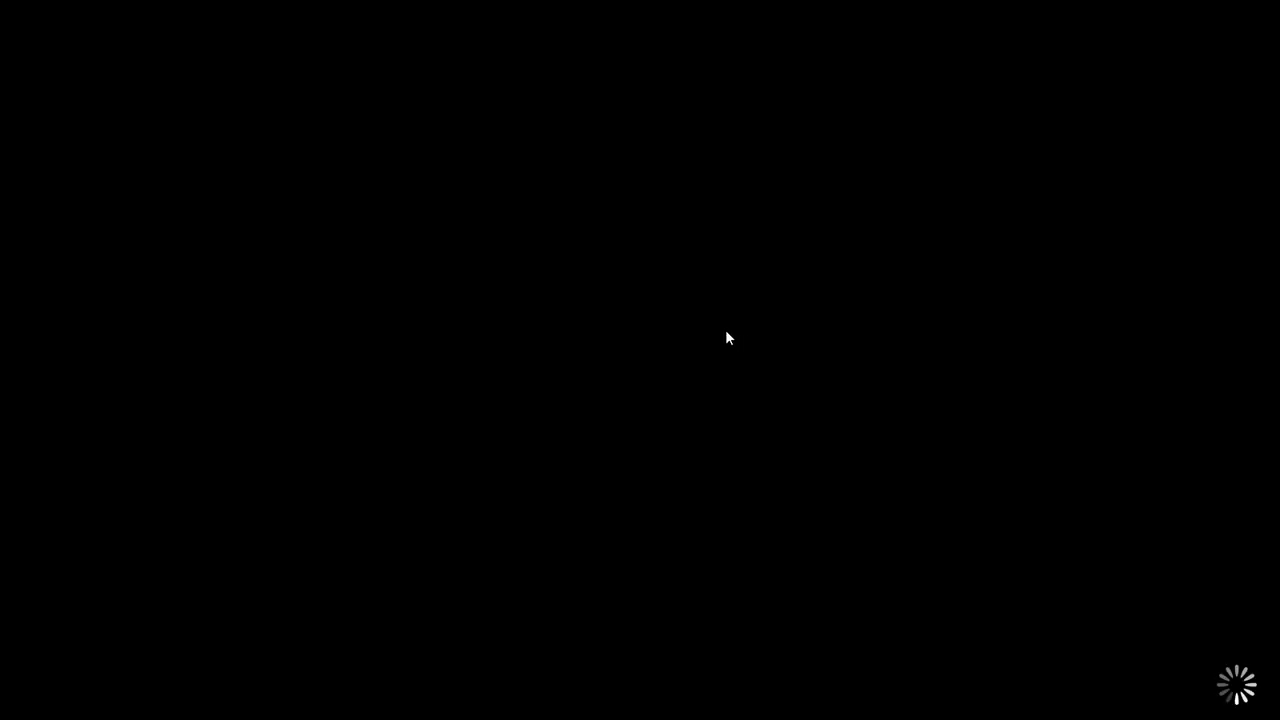
- Switch to the lilly_Dress241_onep_I_ folder and preview the lilly_dress241_onep1.png and lilly_dress241_onep1_line.png textures
key("alt+Tab")
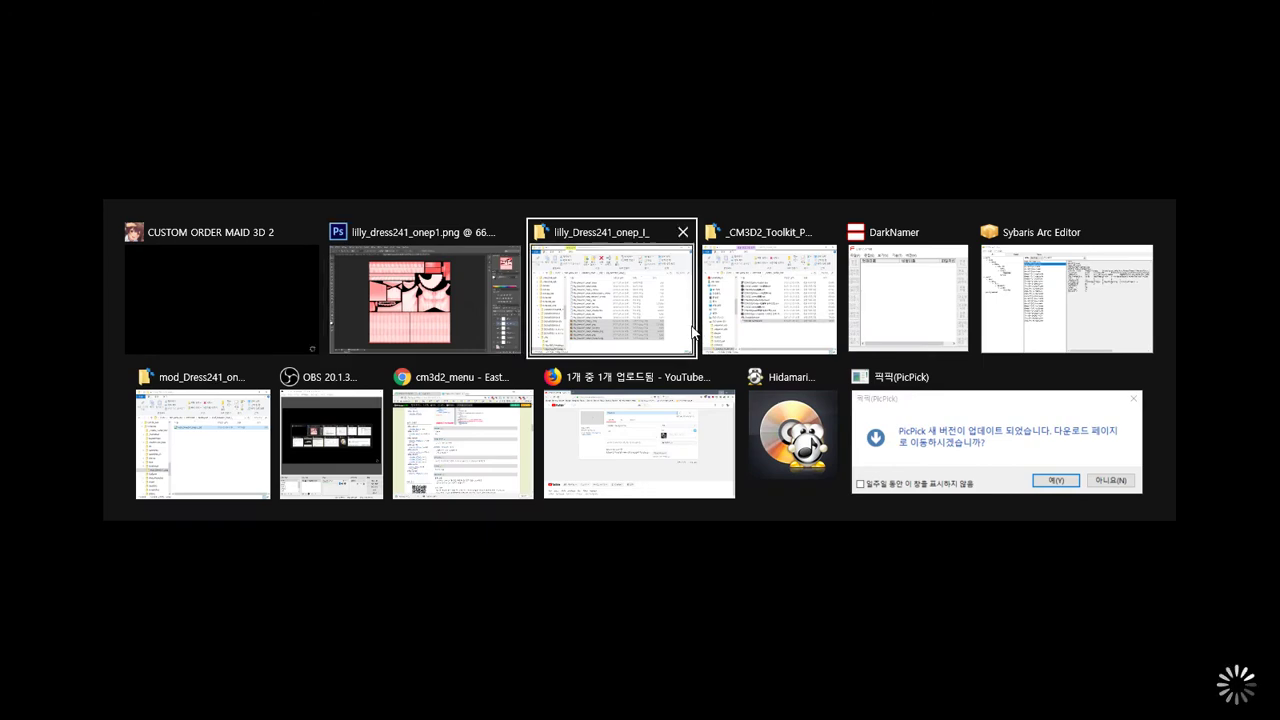
left_click(688, 330)
left_click(809, 520)
right_click(809, 520)
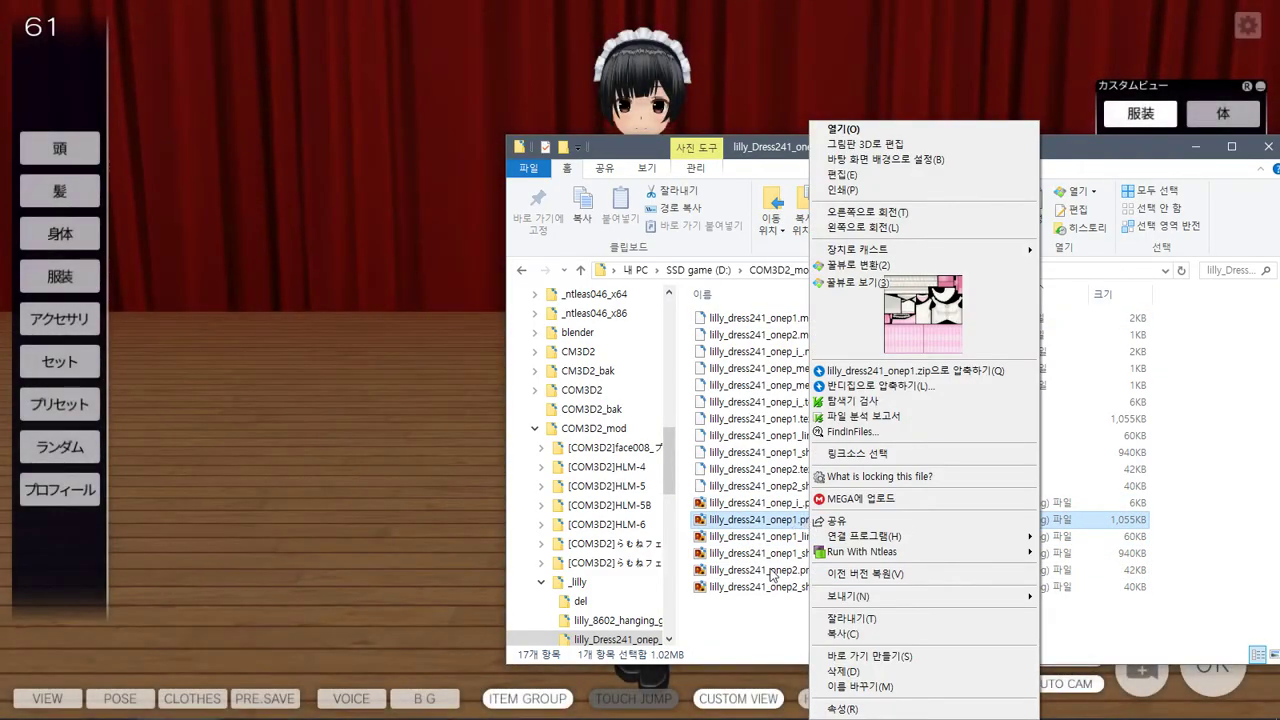
left_click(770, 555)
right_click(767, 538)
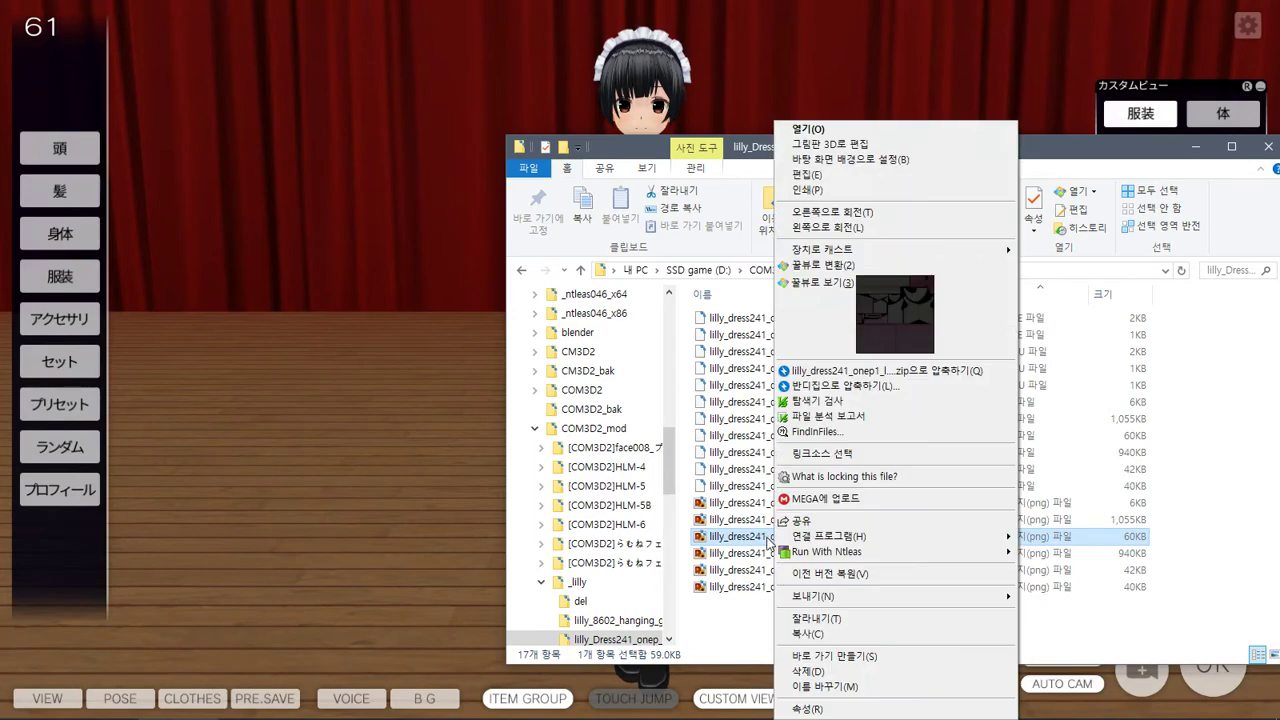
left_click(738, 525)
right_click(733, 517)
left_click(1234, 489)
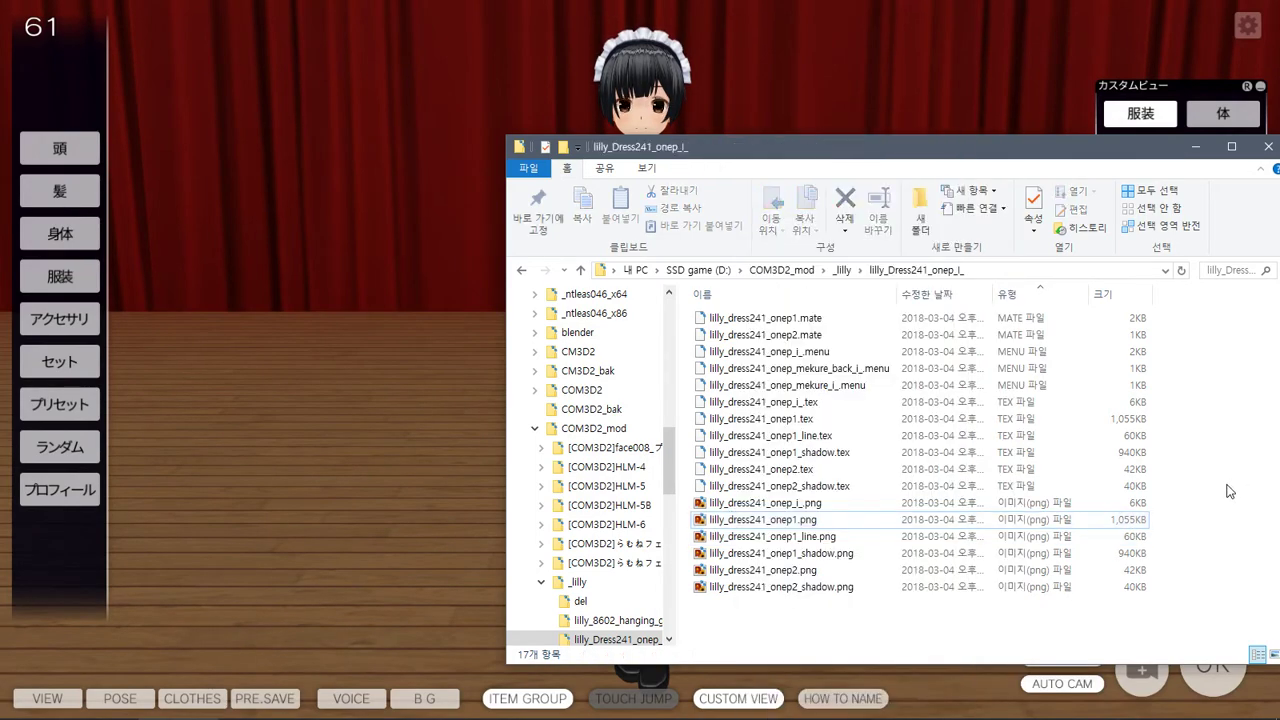
- Switch to Photoshop, turn off Colorize on the Hue/Saturation 1 layer and set its saturation to 0
key("alt+Tab")
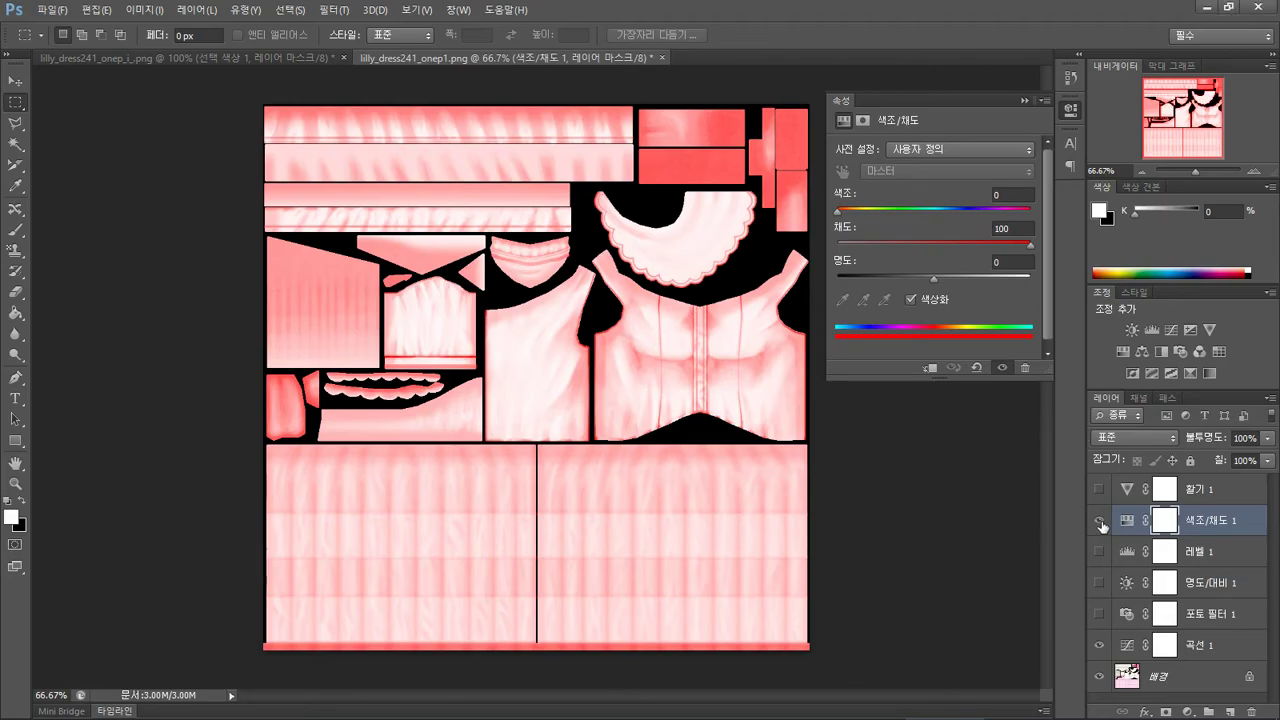
left_click(915, 298)
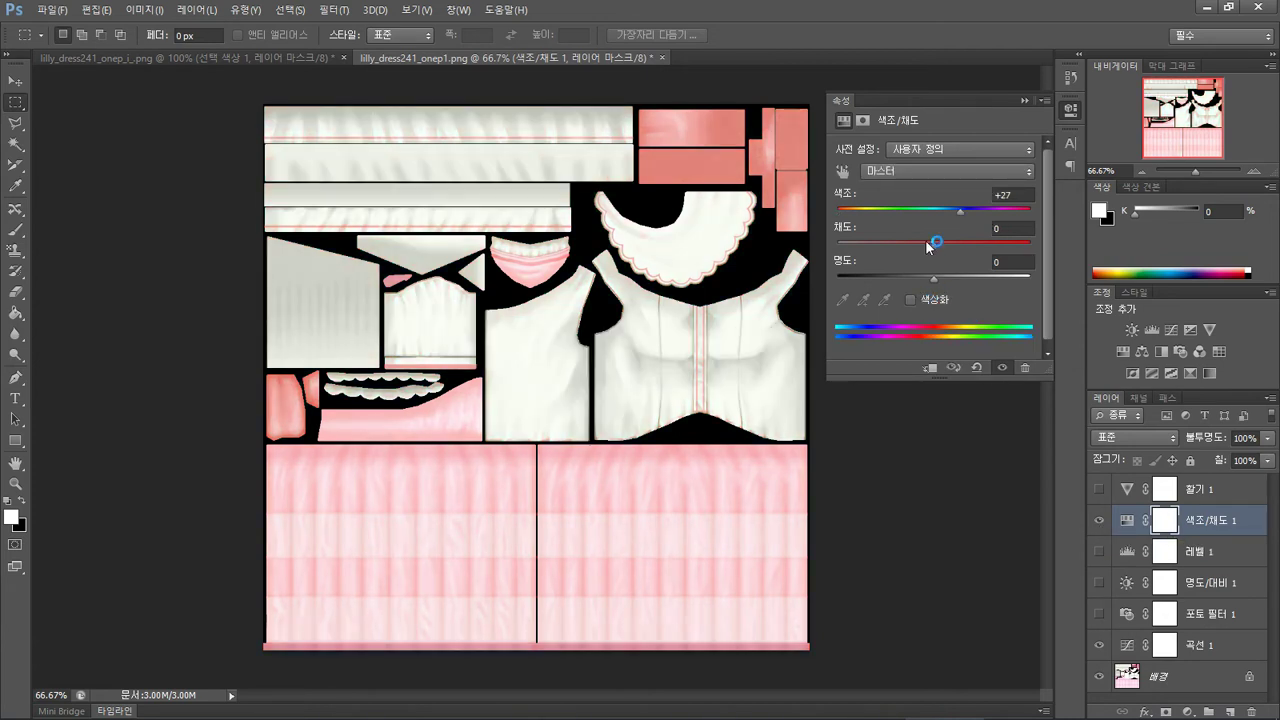
mouse_move(933, 245)
left_mouse_down()
mouse_move(987, 247)
mouse_move(940, 248)
left_mouse_up()
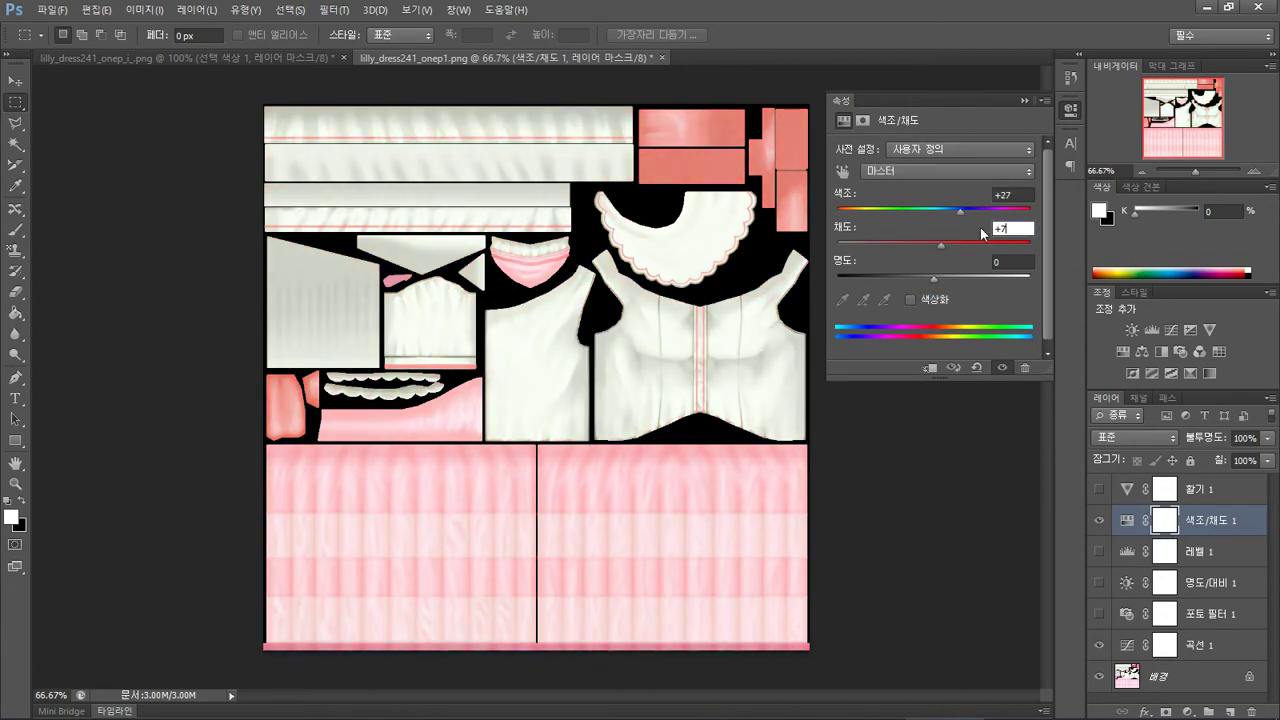
key("shift+Left")
key("shift+Left")
type("0")
- Bend the RGB curve of the Curves 1 layer downward to darken the texture, and move the layer above Hue/Saturation 1
left_click(1097, 651)
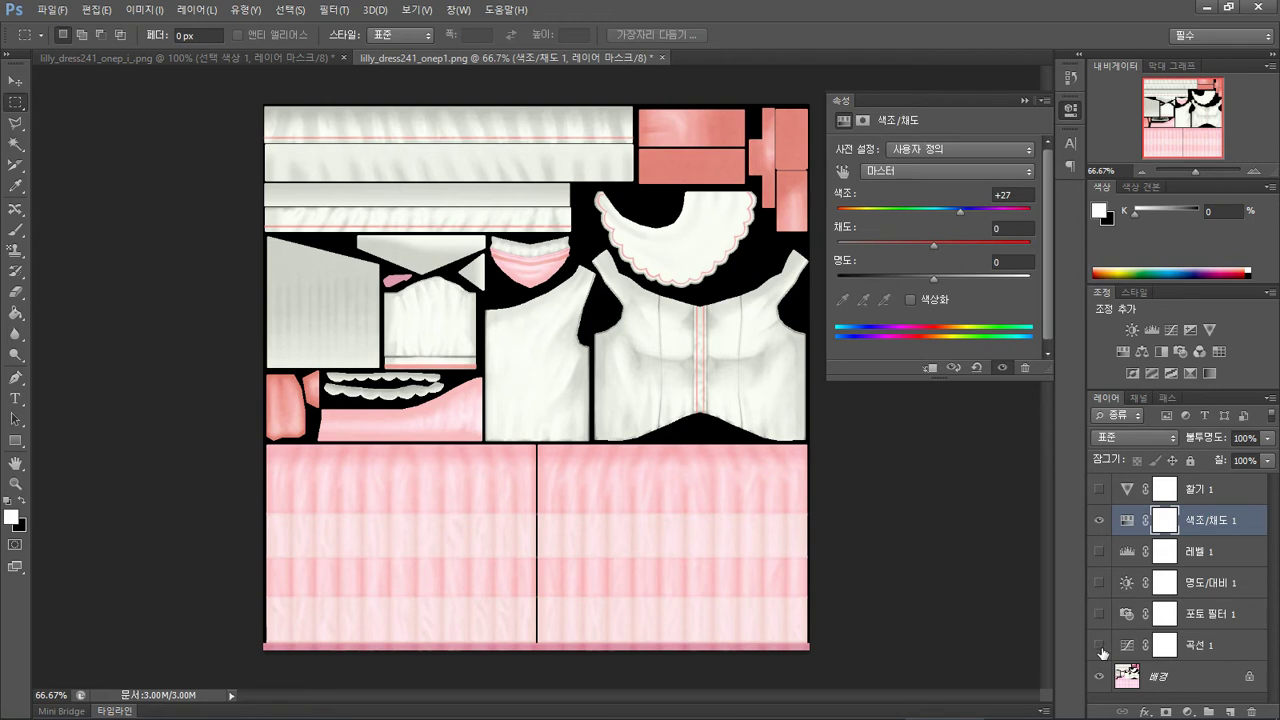
left_click(1174, 656)
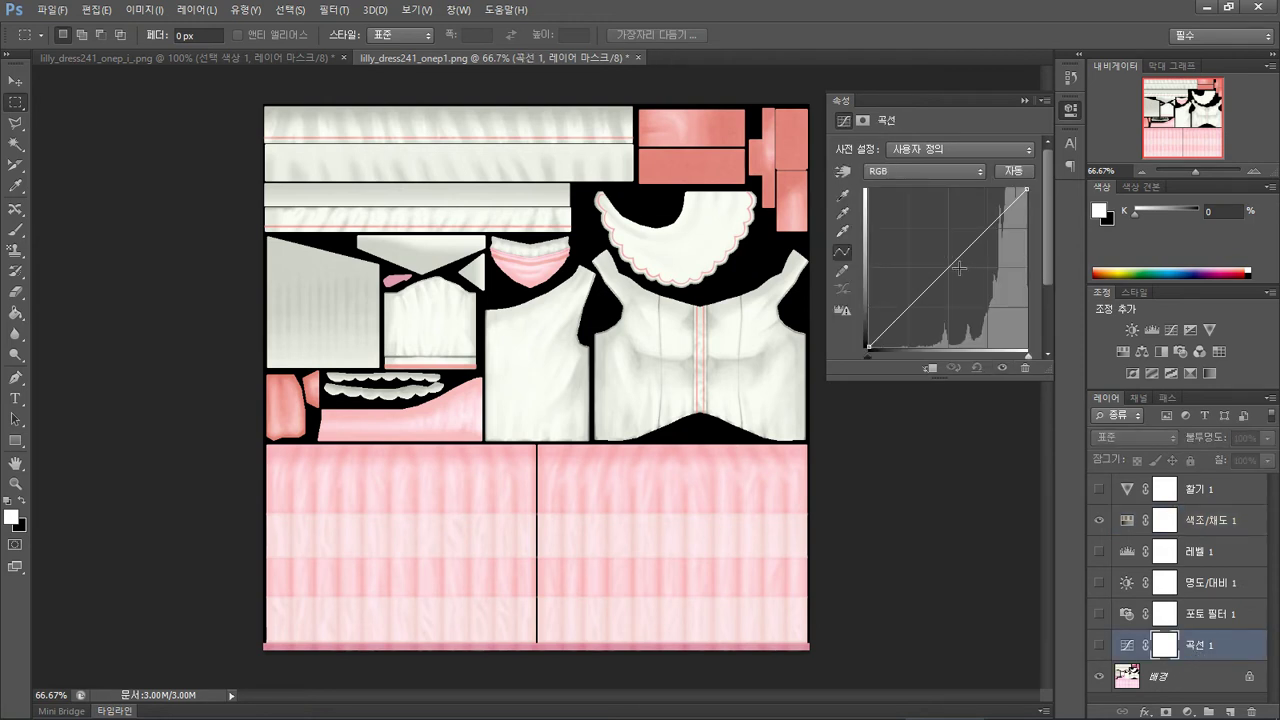
mouse_move(959, 268)
left_mouse_down()
mouse_move(986, 290)
mouse_move(979, 282)
left_mouse_up()
left_click(1099, 647)
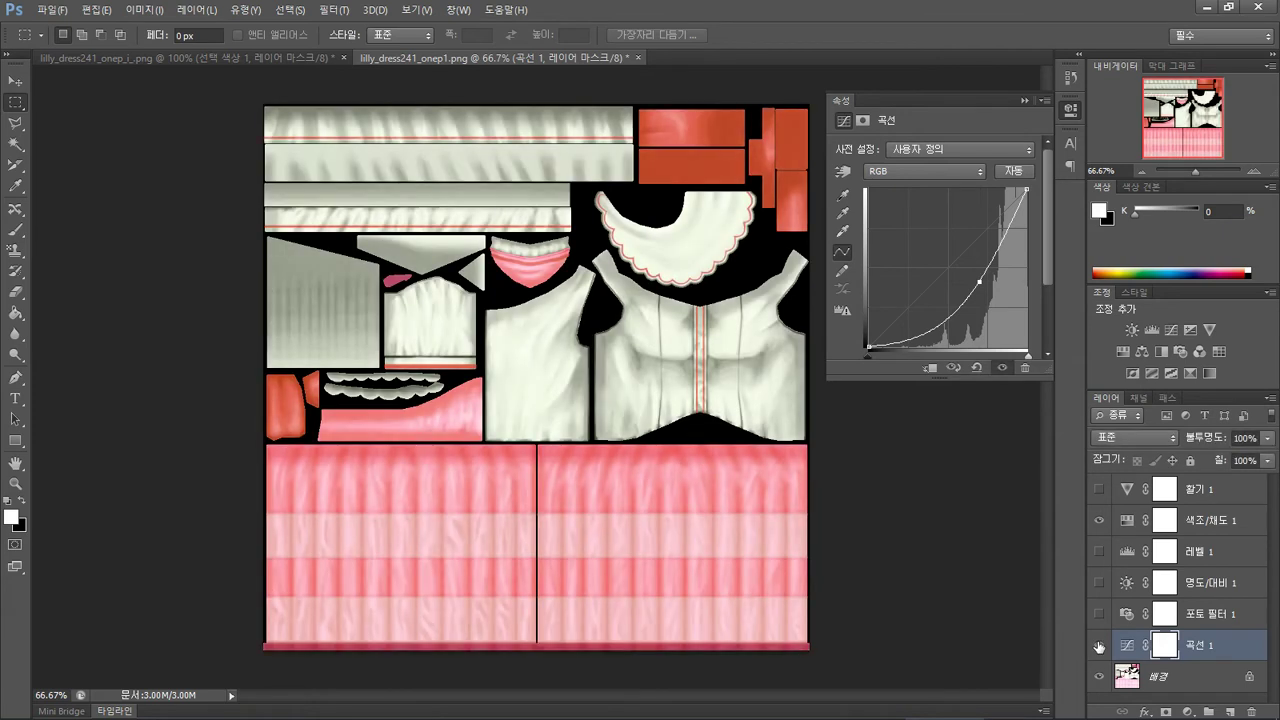
left_click_drag(1216, 500, 1216, 504)
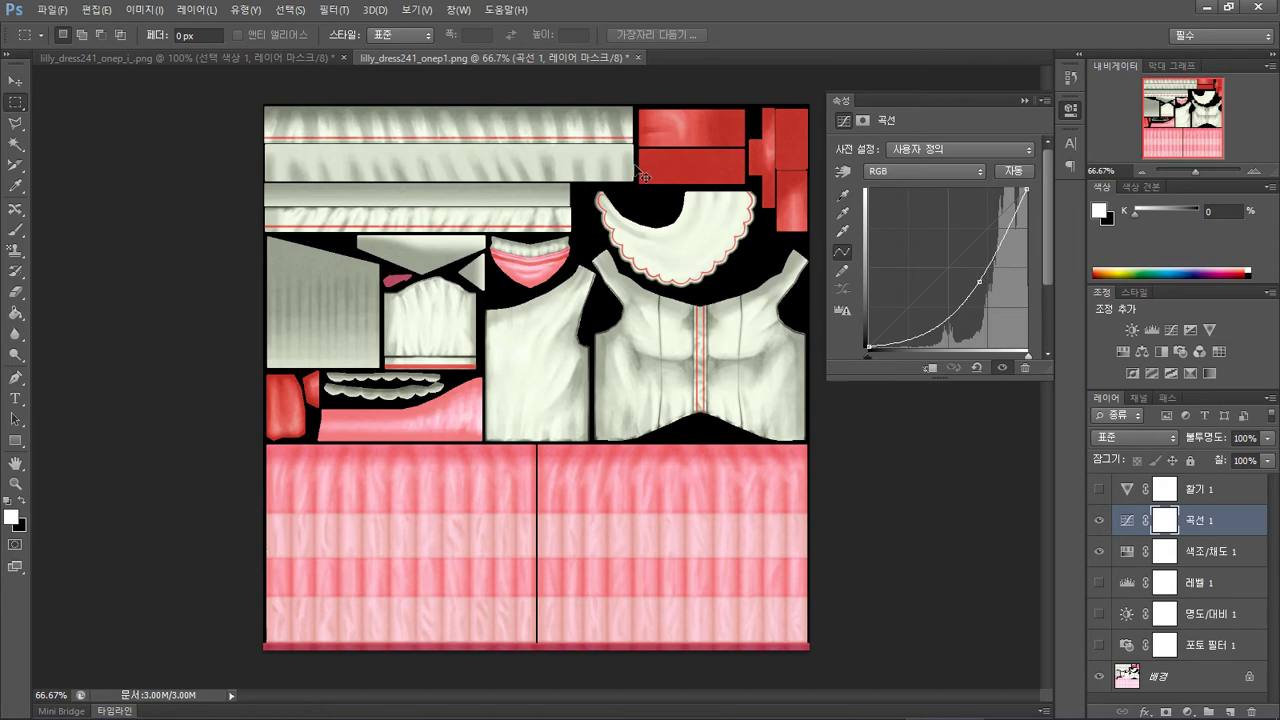
- Save the texture as a PNG copy, replacing the existing lilly_dress241_onep1.png
key("ctrl+shift+s")
left_click(680, 369)
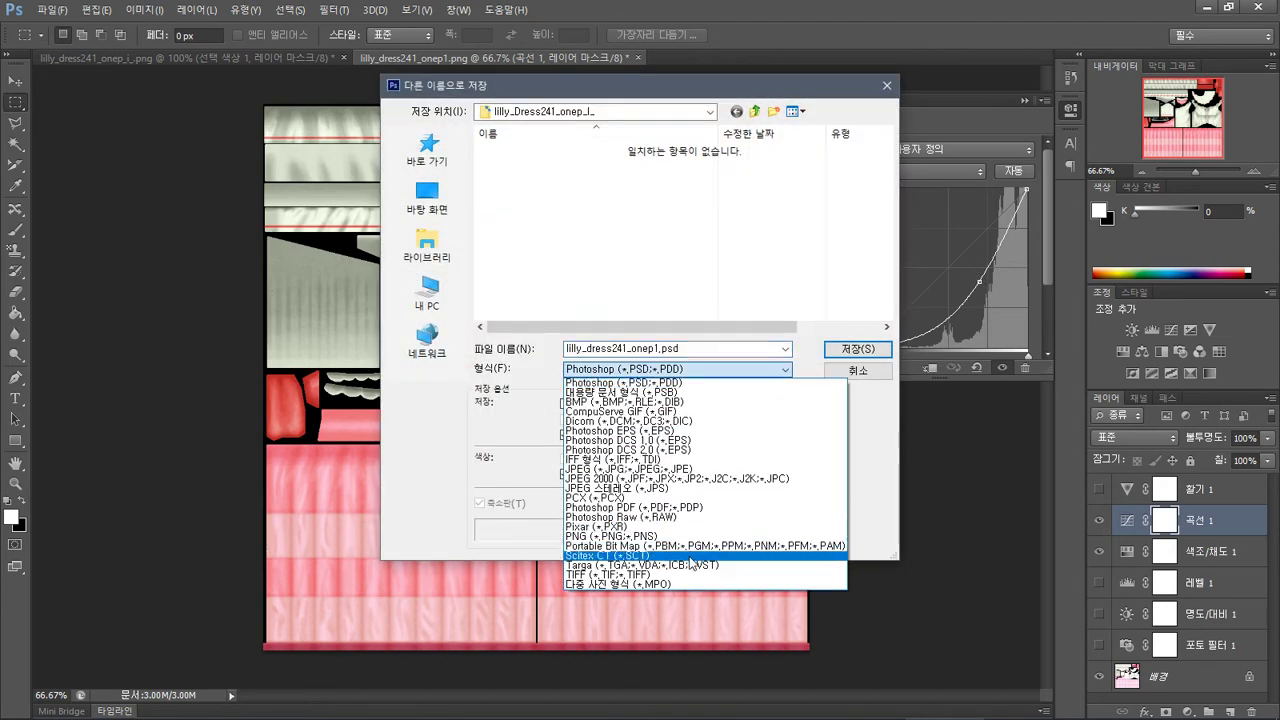
left_click(690, 536)
key("Return")
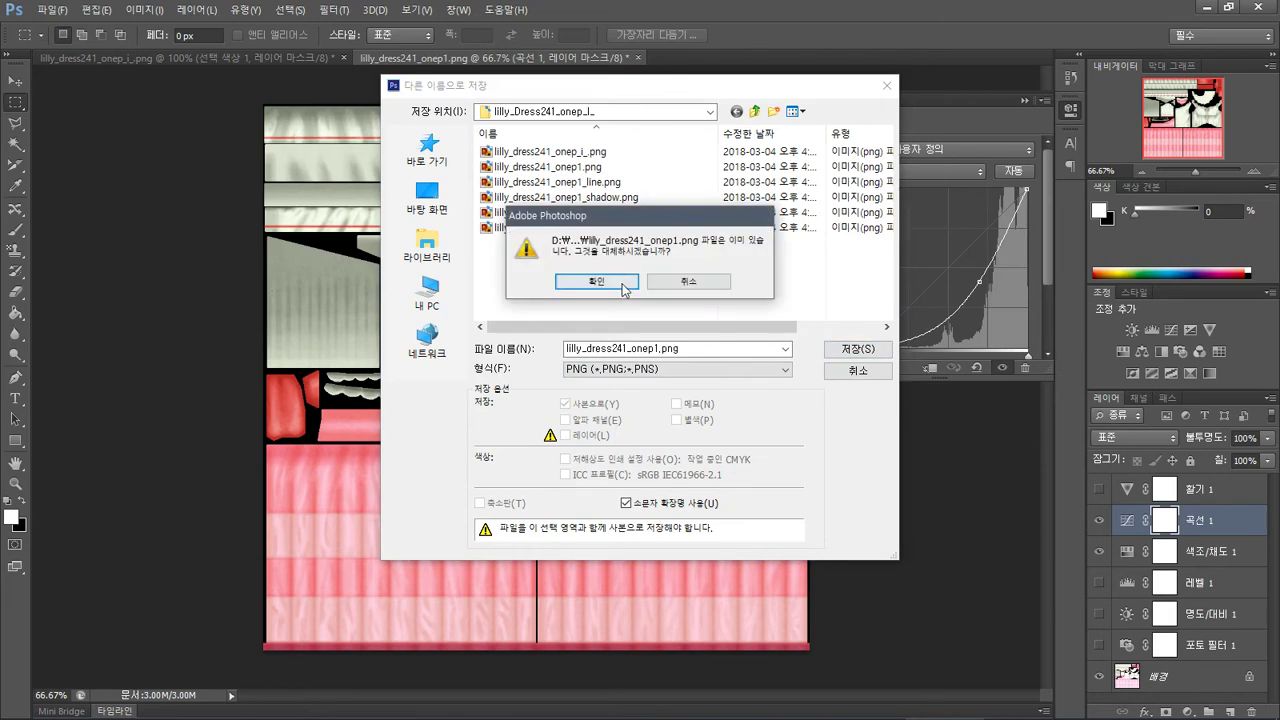
left_click(622, 283)
left_click(685, 229)
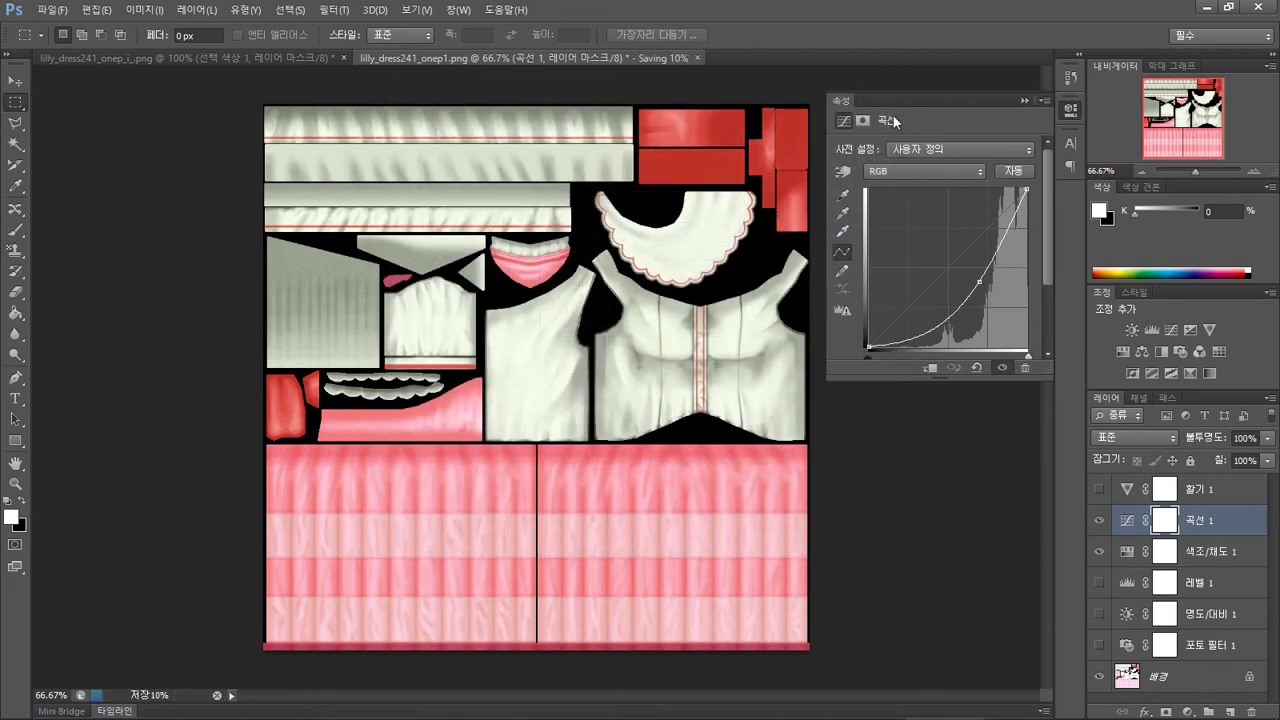
- Return to the mod folder and preview the saved lilly_dress241_onep1.png
left_click(1208, 10)
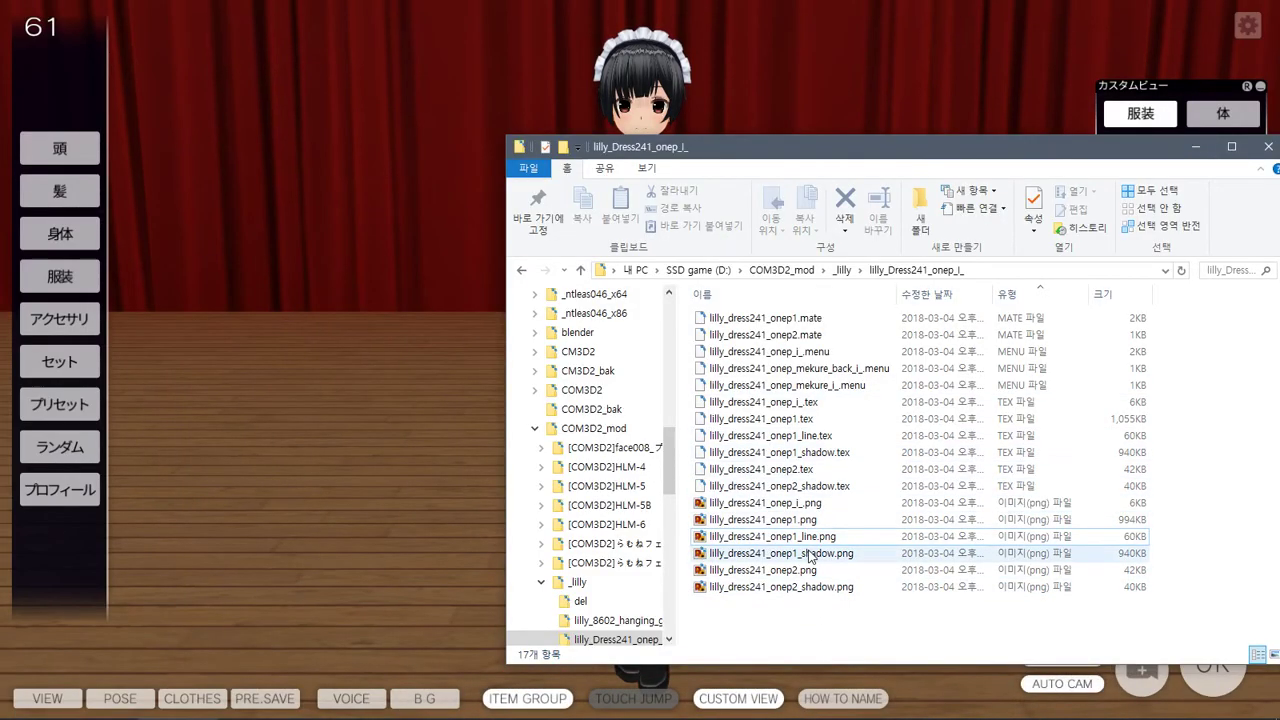
right_click(786, 522)
left_click(782, 524)
right_click(782, 522)
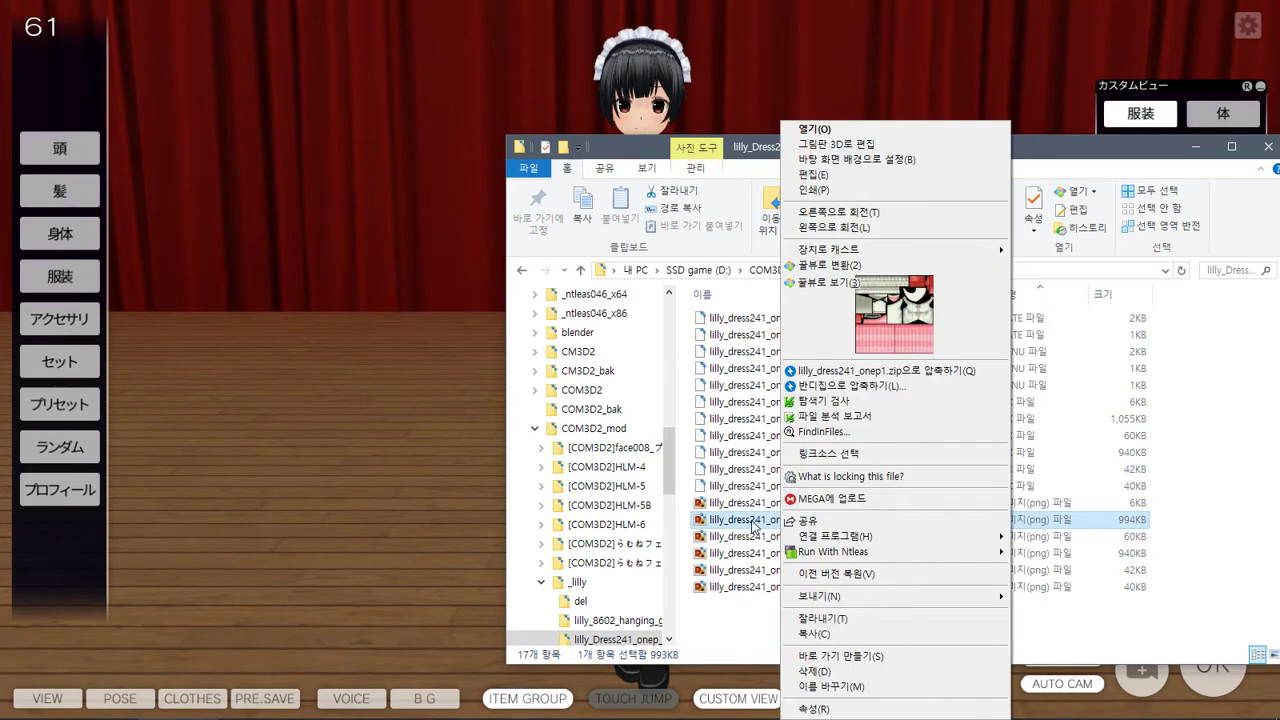
- Delete the old lilly_dress241_onep1.tex and convert lilly_dress241_onep1.png into a new one with CM3D2.TexTool.exe
key("alt+Tab")
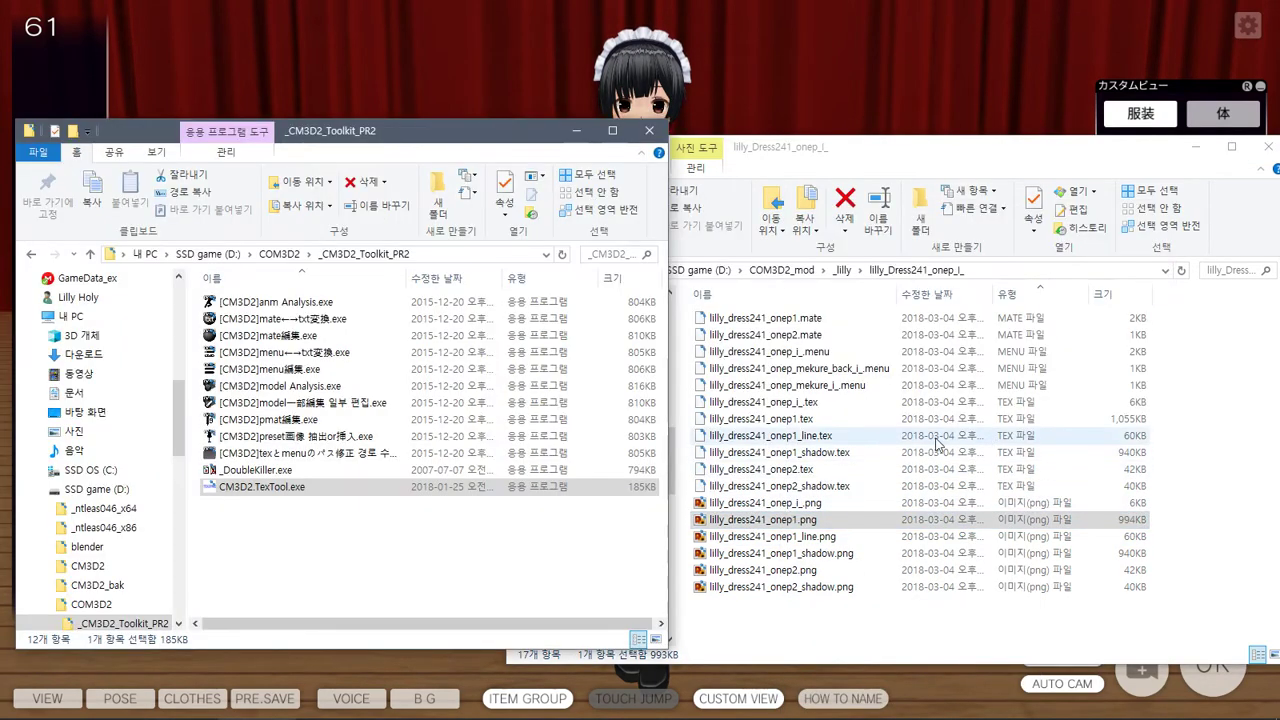
left_click(790, 418)
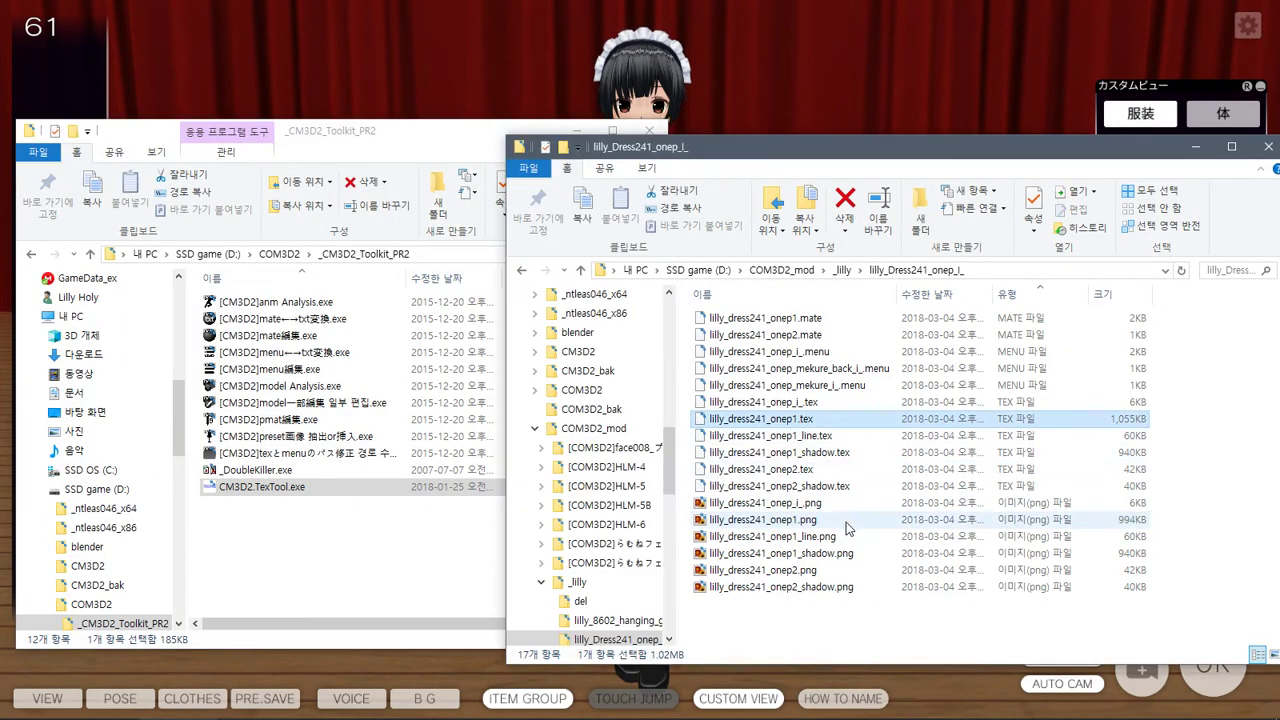
key("Delete")
left_click_drag(800, 503, 352, 494)
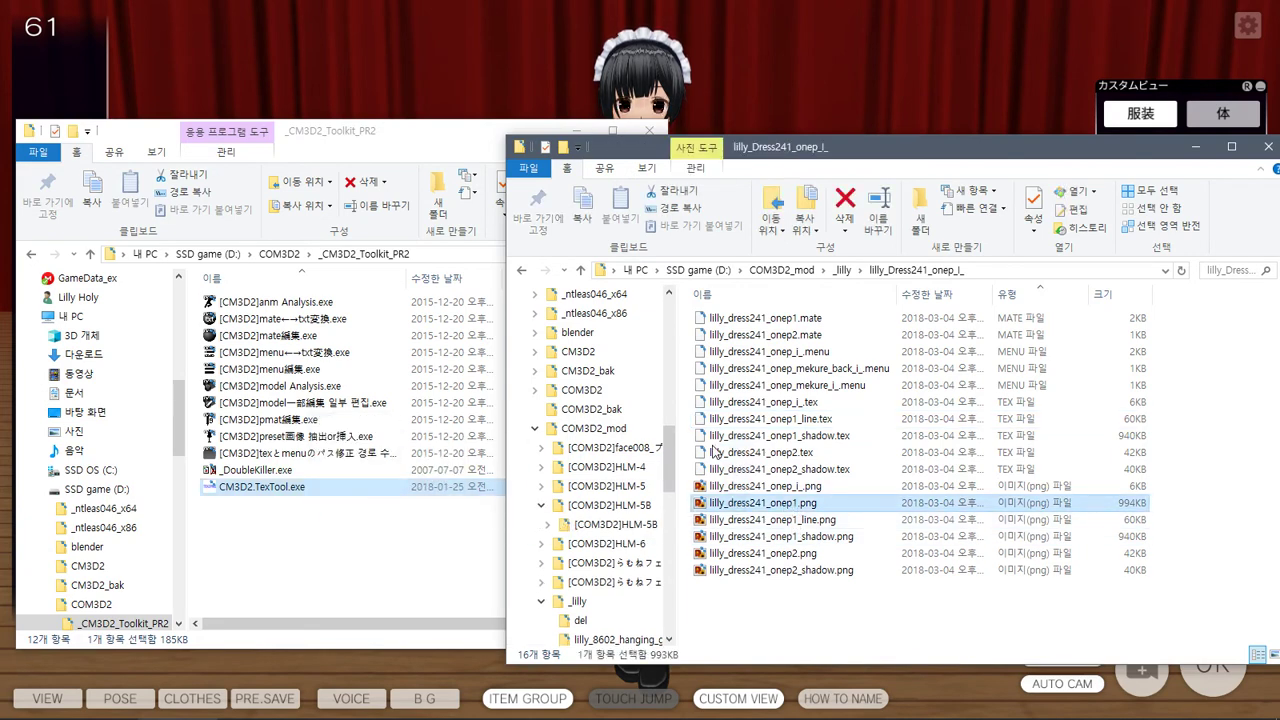
- Switch to the game and show the one-piece (ワンピース) category of the maid's clothing
left_click(828, 80)
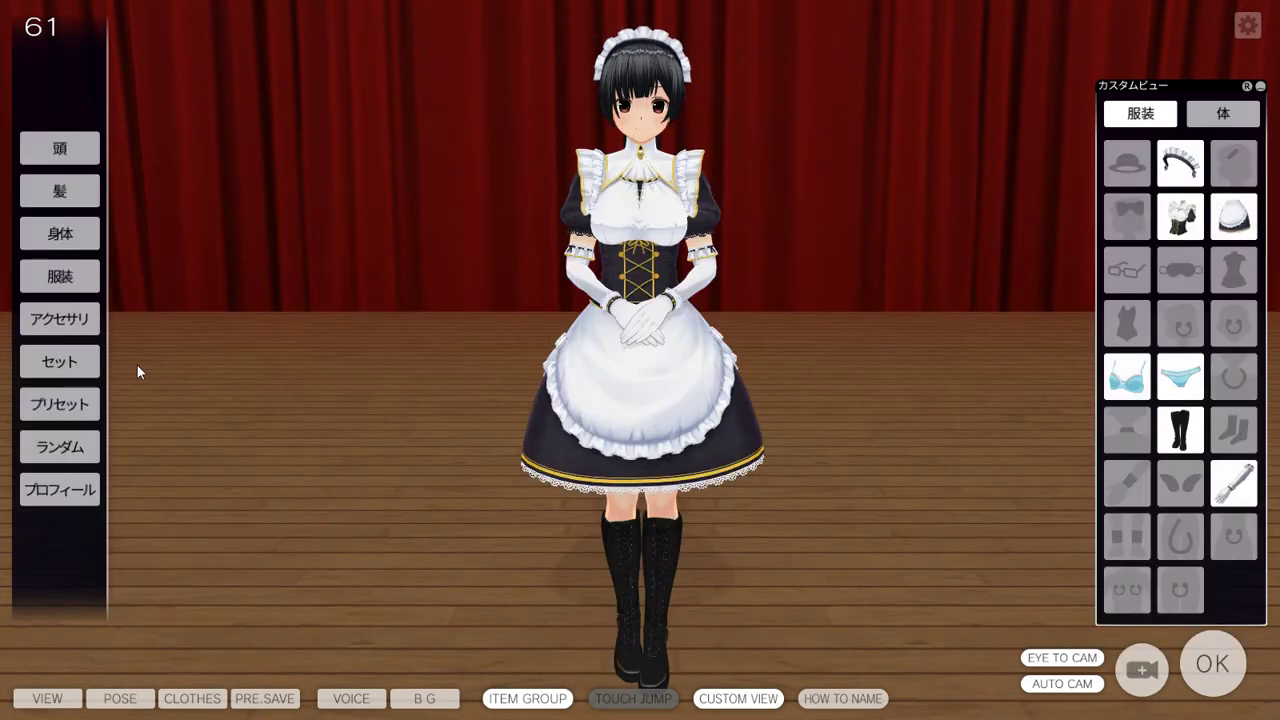
left_click(77, 262)
left_click(171, 212)
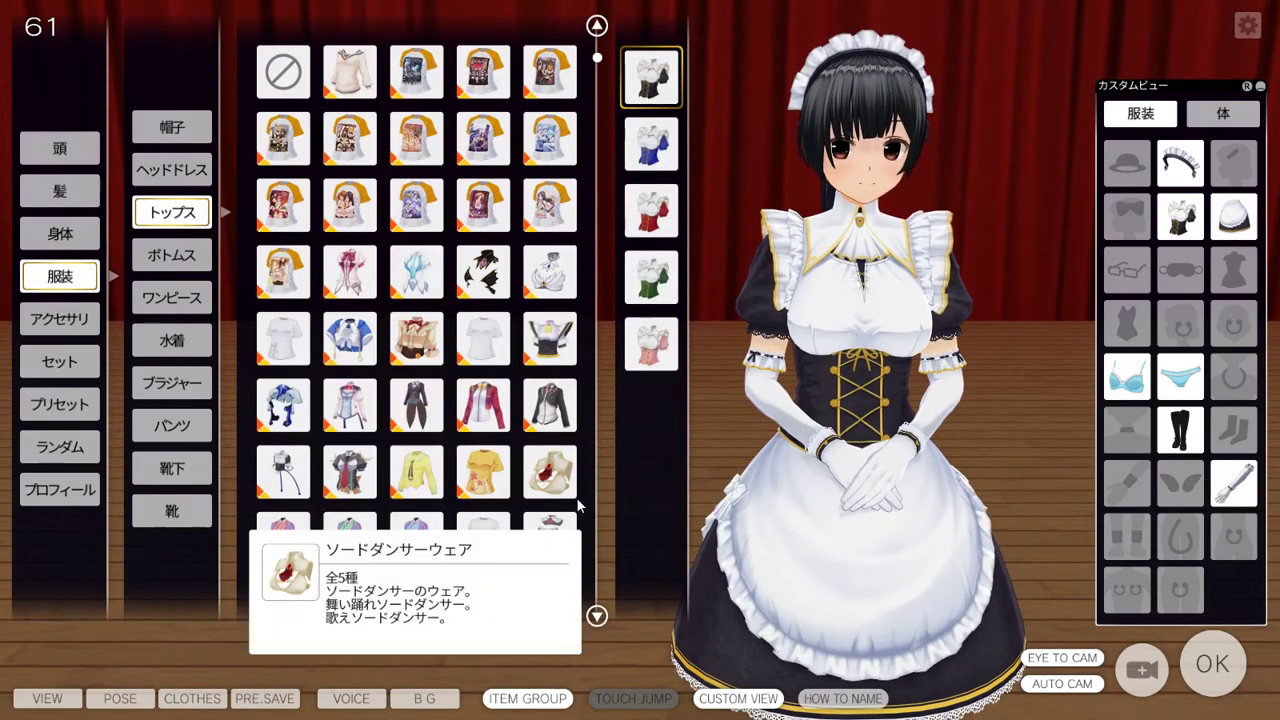
scroll(520, 460, "down", 6)
left_click(165, 298)
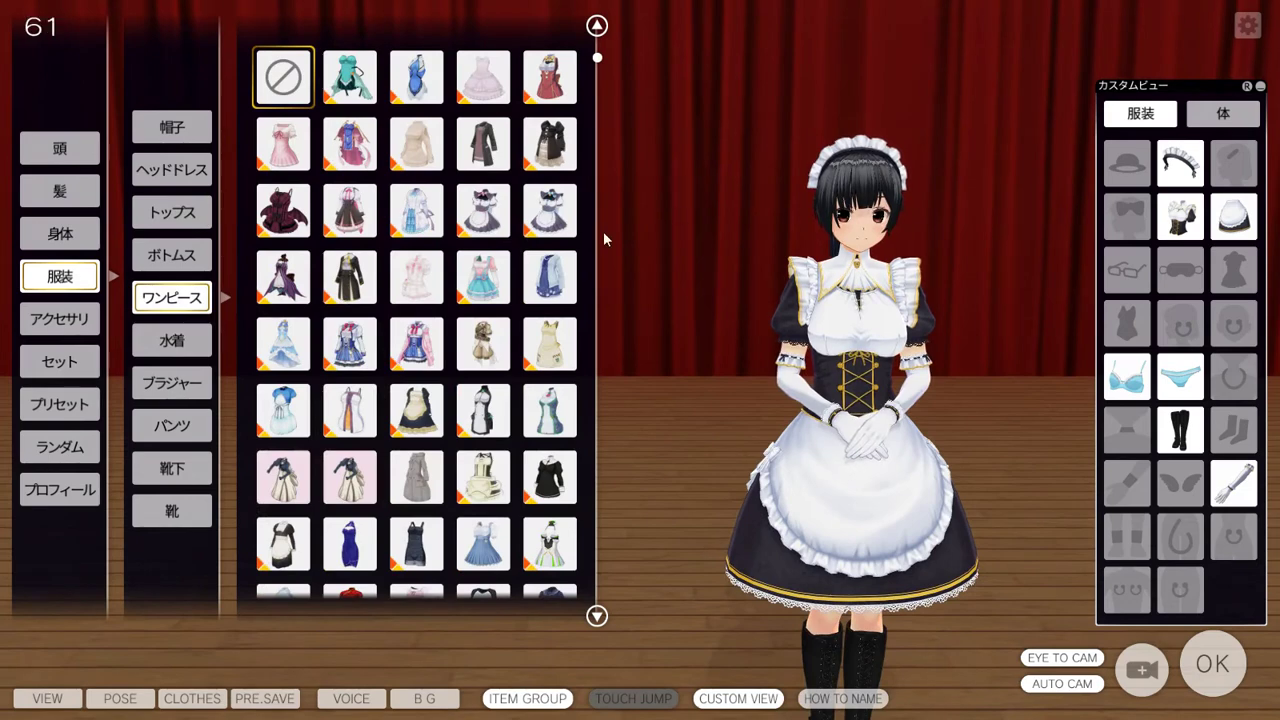
- Dress the maid in the modded プリティイノセントワンピース placed just before the original version
scroll(490, 430, "down", 3)
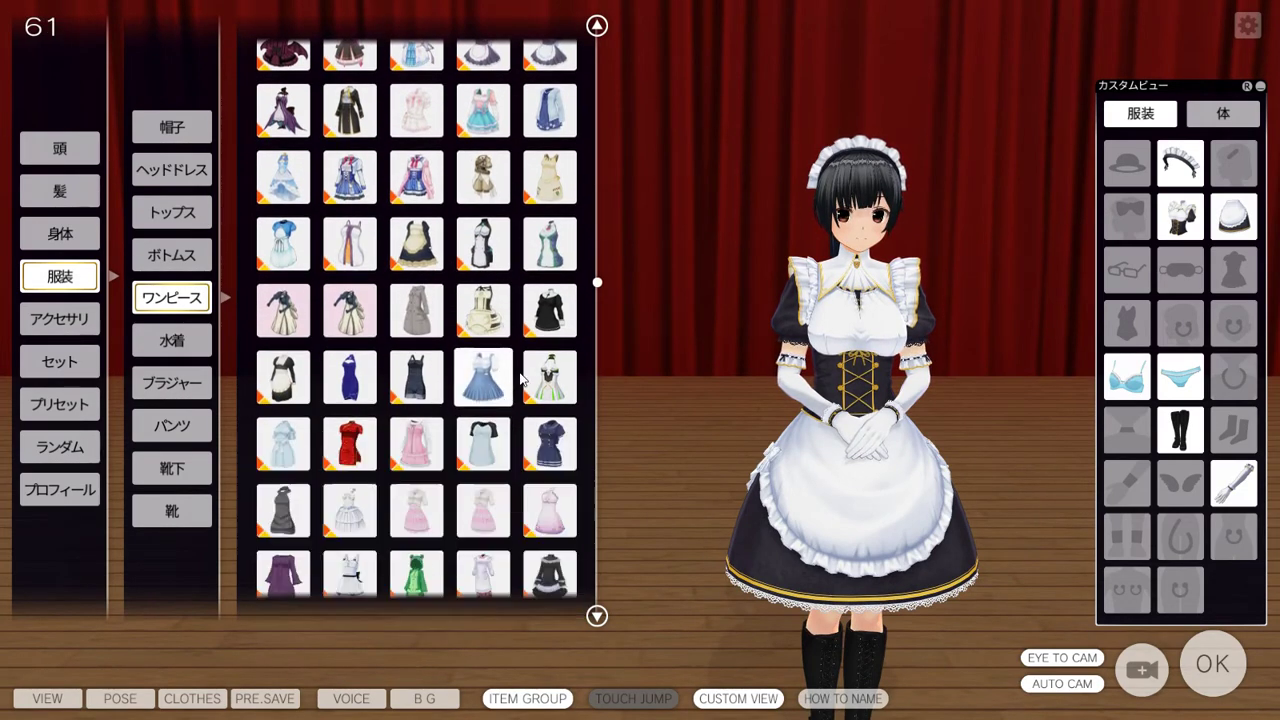
left_click(334, 320)
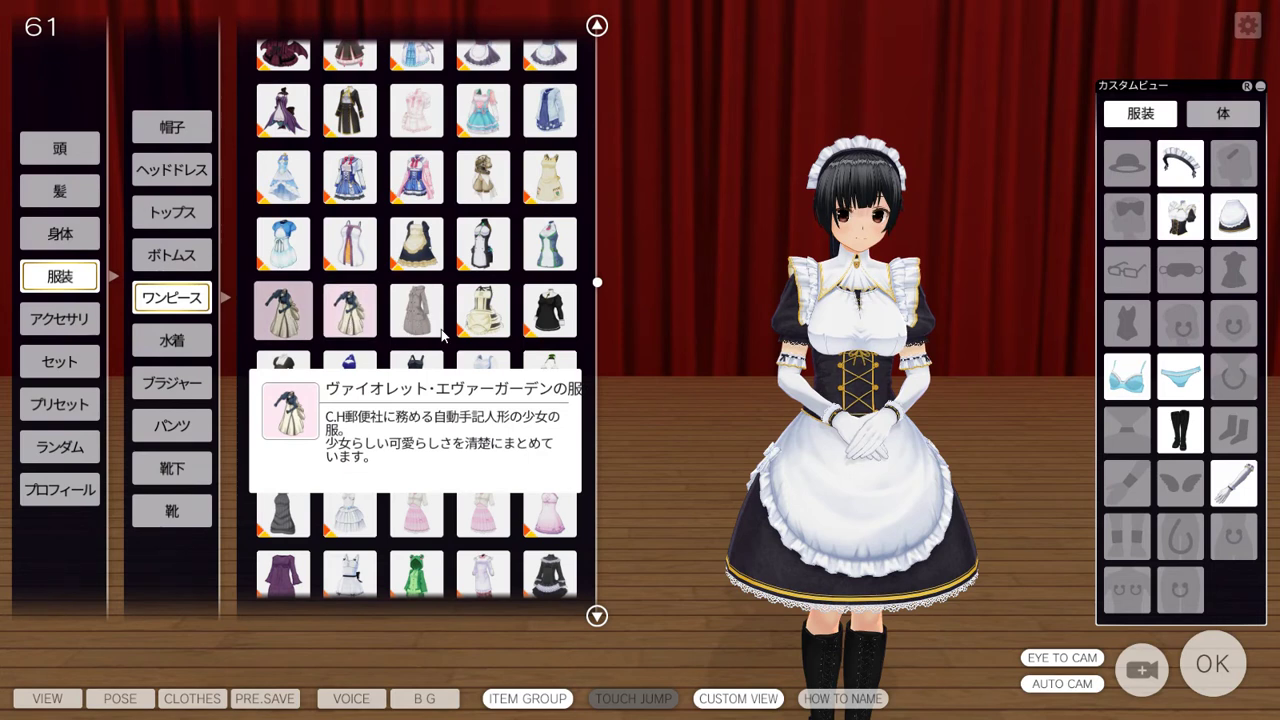
scroll(420, 422, "down", 4)
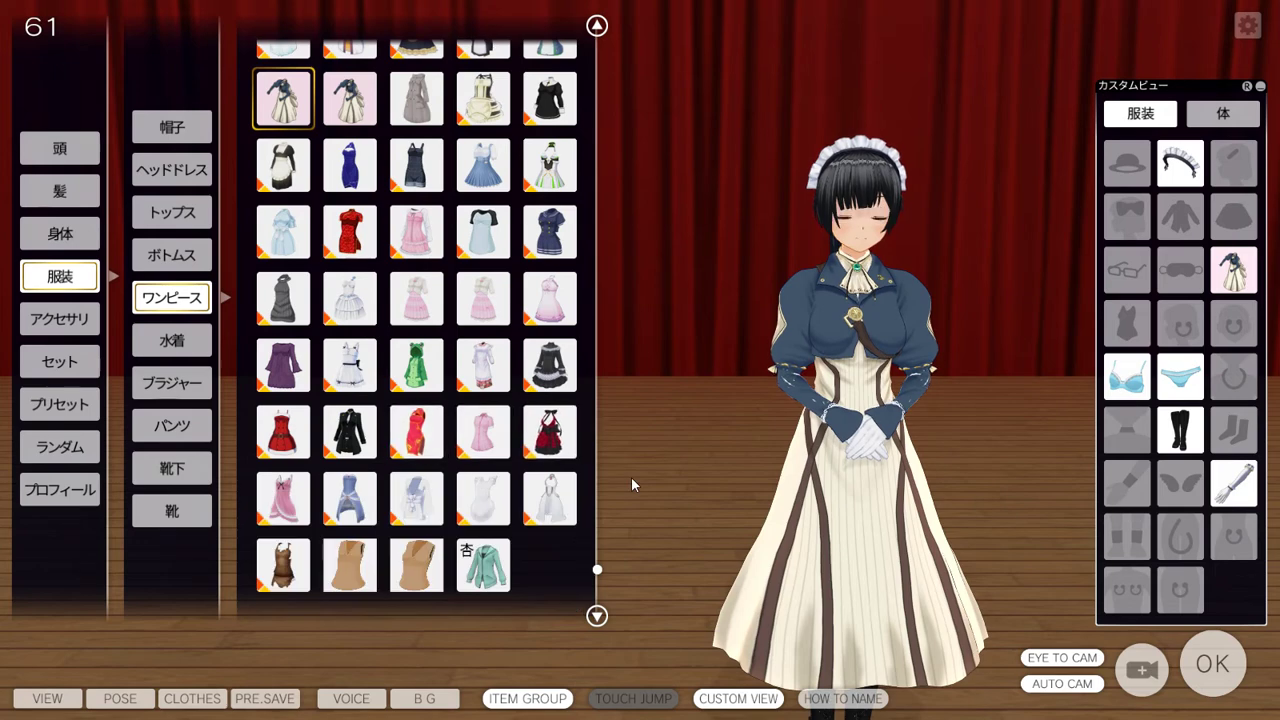
left_click(416, 300)
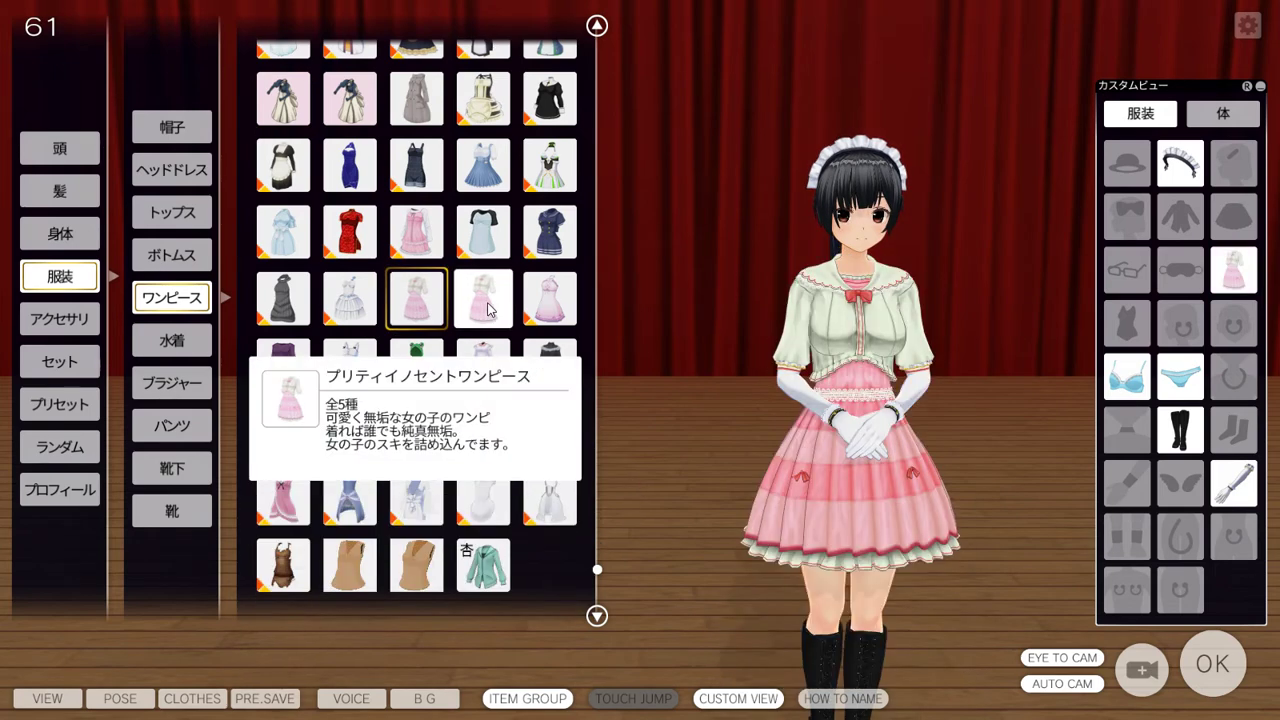
- Compare the modded dress with the original pink version on the maid, and examine the modded one from different angles
left_click_drag(640, 318, 758, 319)
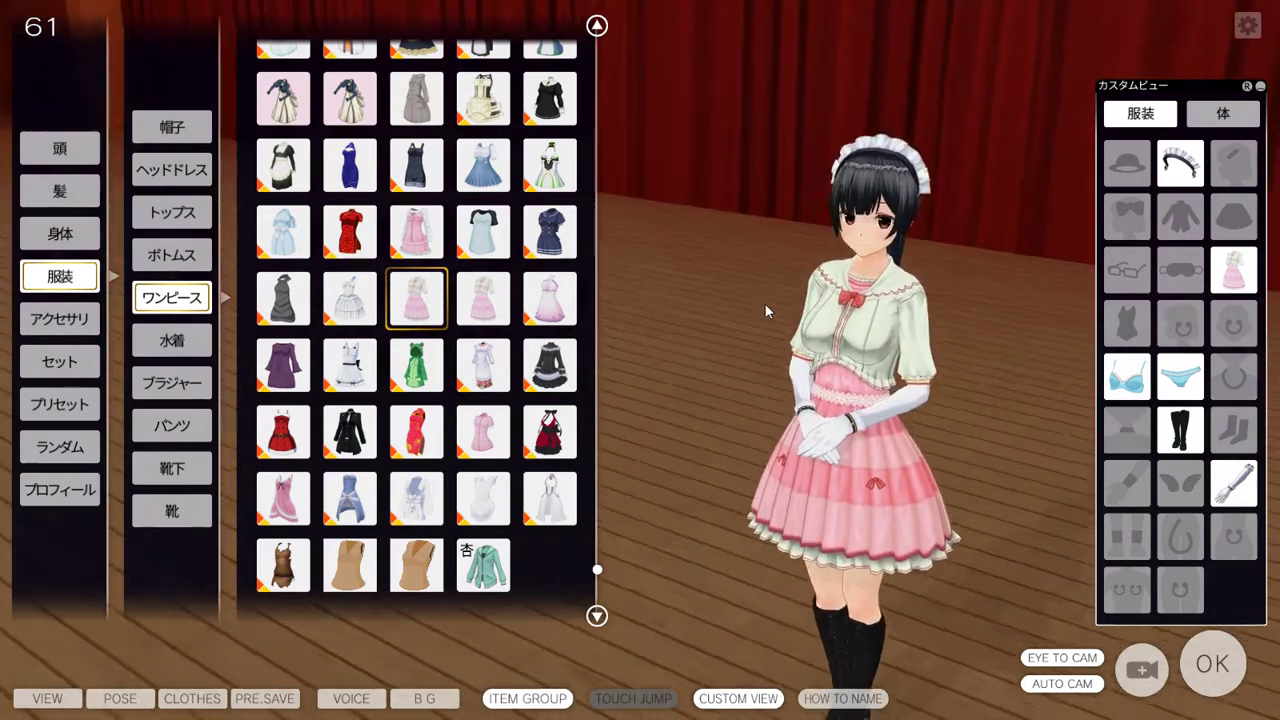
left_click(483, 298)
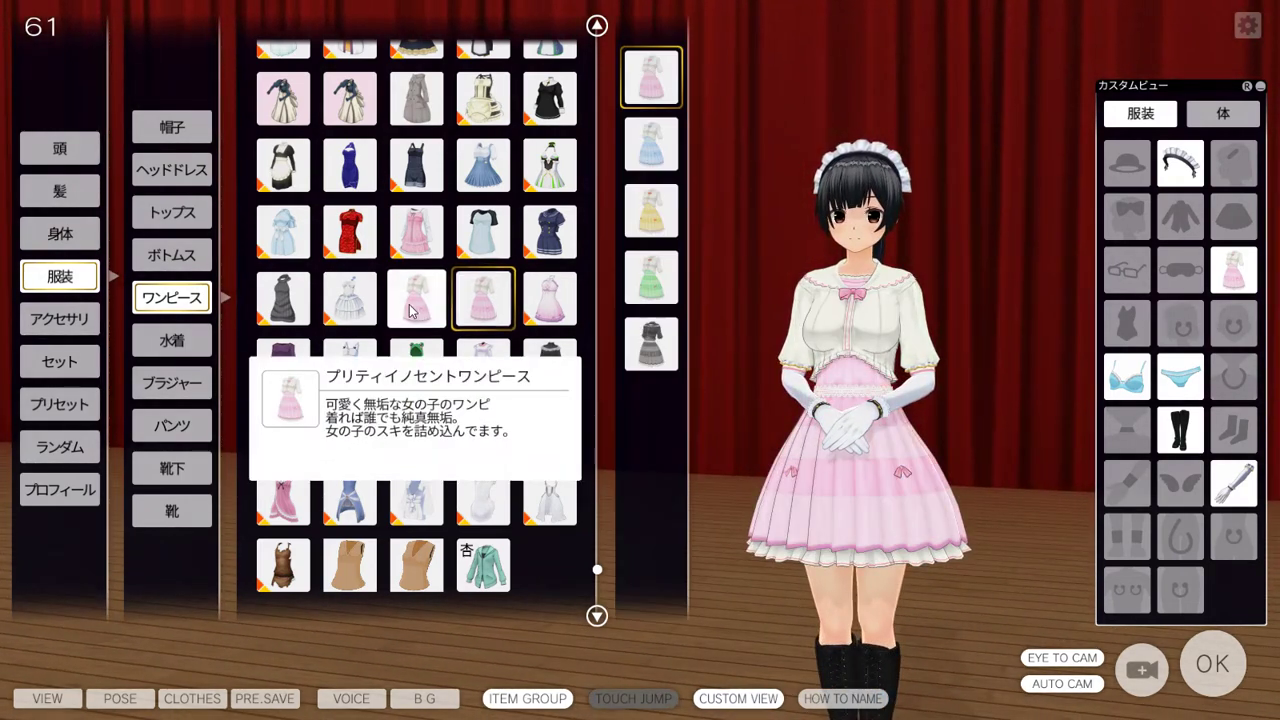
left_click(410, 311)
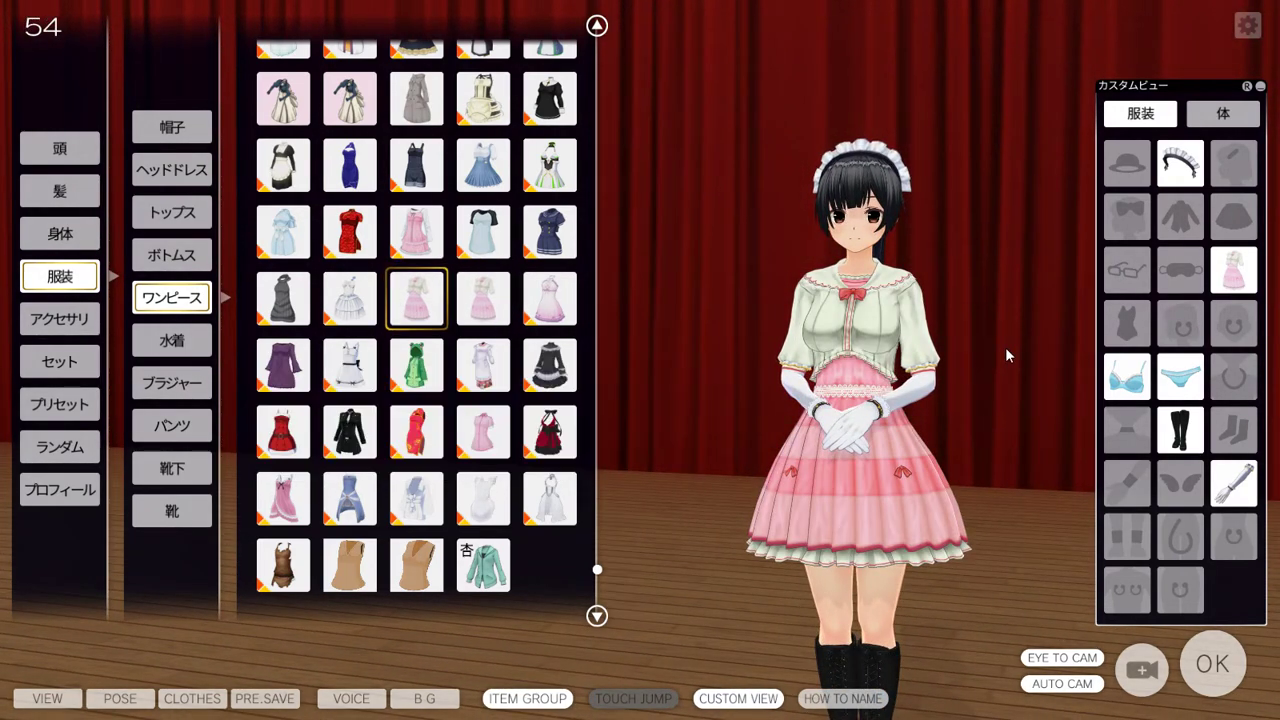
left_click_drag(1005, 347, 932, 388)
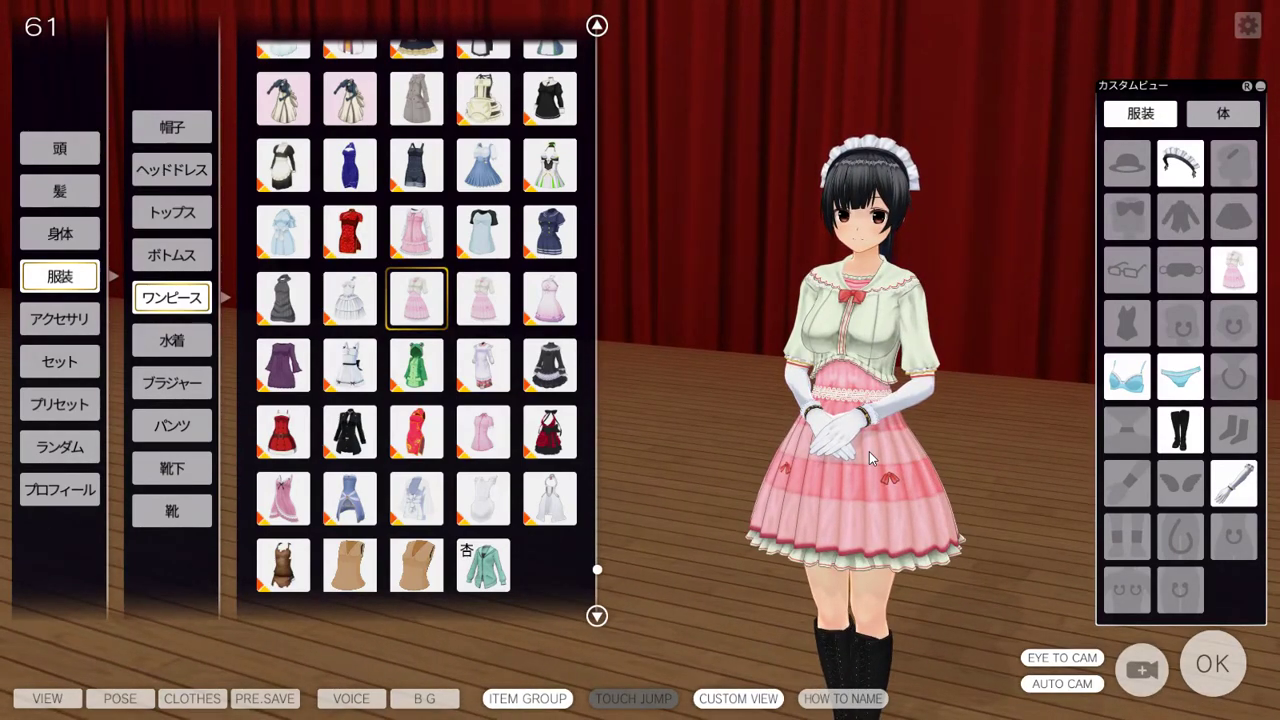
- Switch to Photoshop and hide the Curves 1 layer of the lilly_dress241_onep1.png texture
key("alt+Tab")
key("alt+Tab")
key("Tab")
key("Tab")
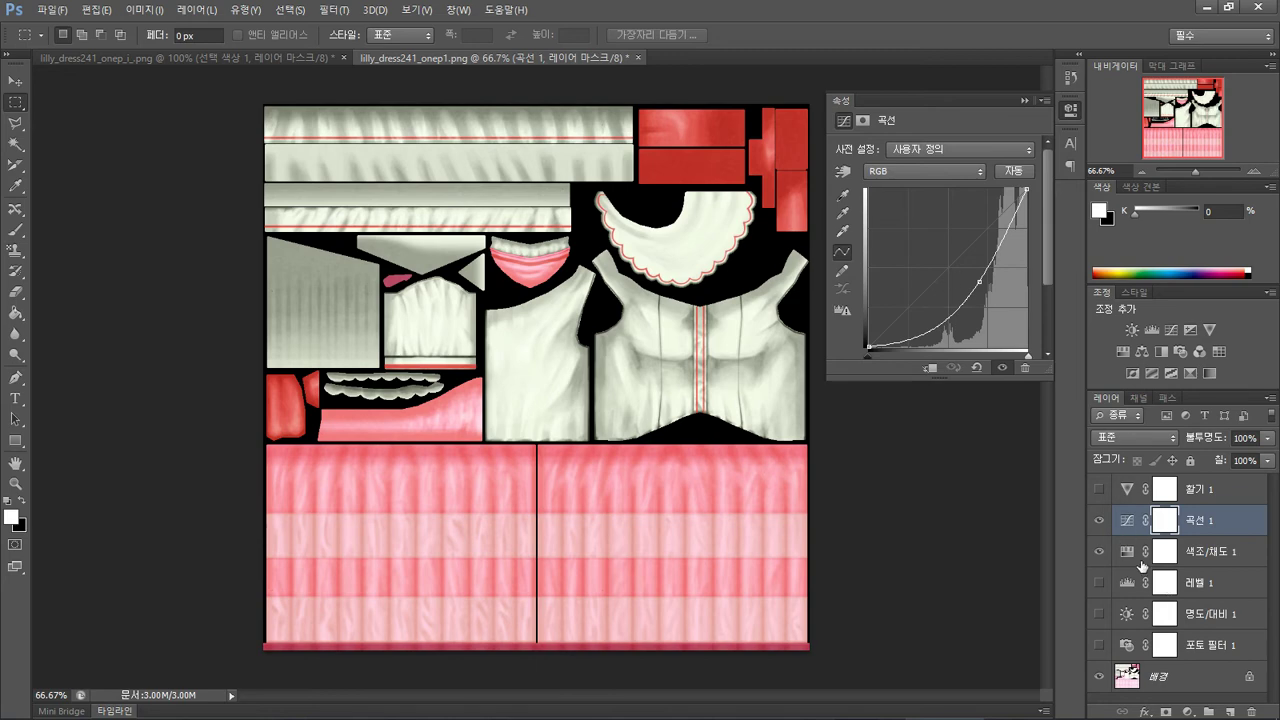
left_click(1099, 521)
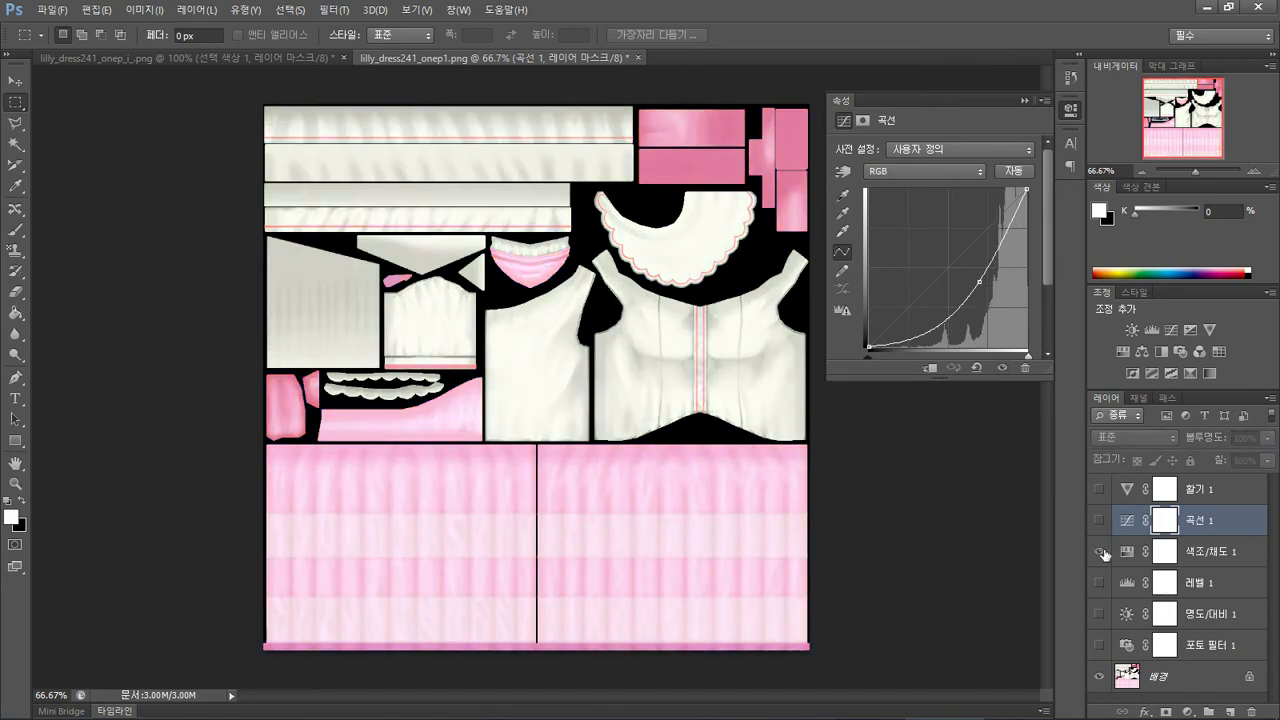
- Select the Hue/Saturation 1 layer, target its Reds range, and compare the texture with Curves 1 shown and hidden
left_click(1099, 521)
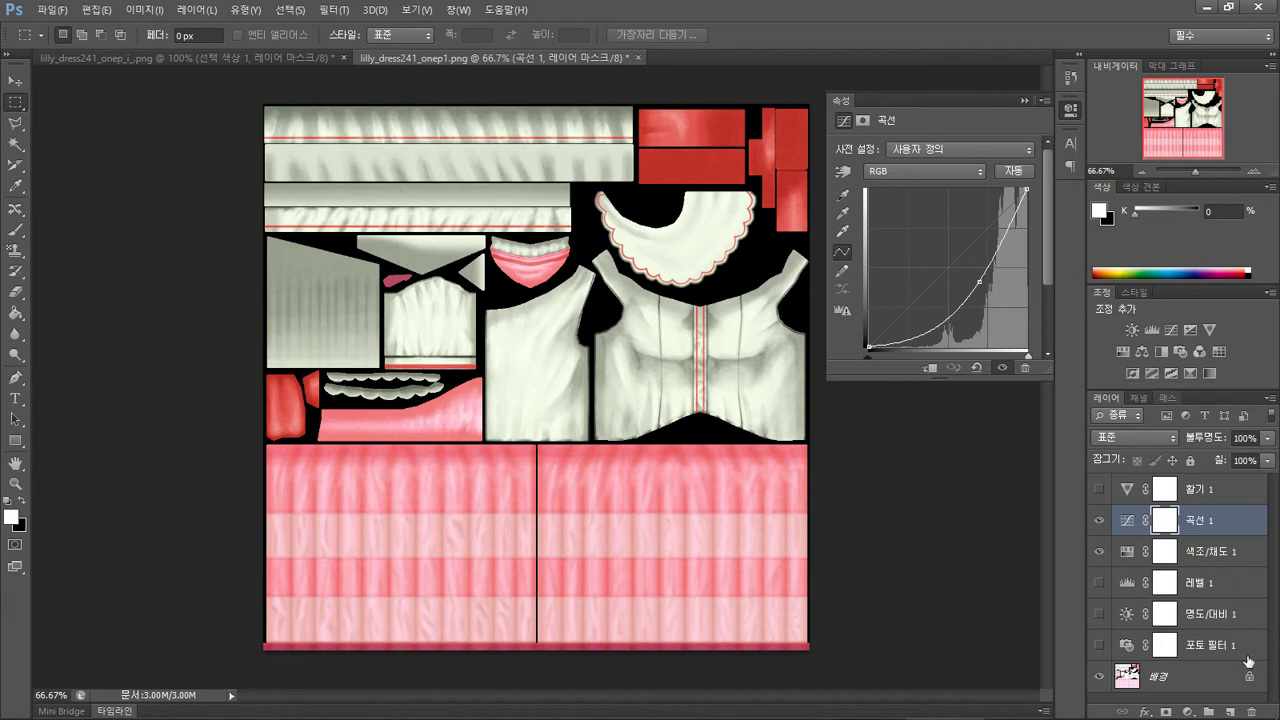
left_click(1222, 553)
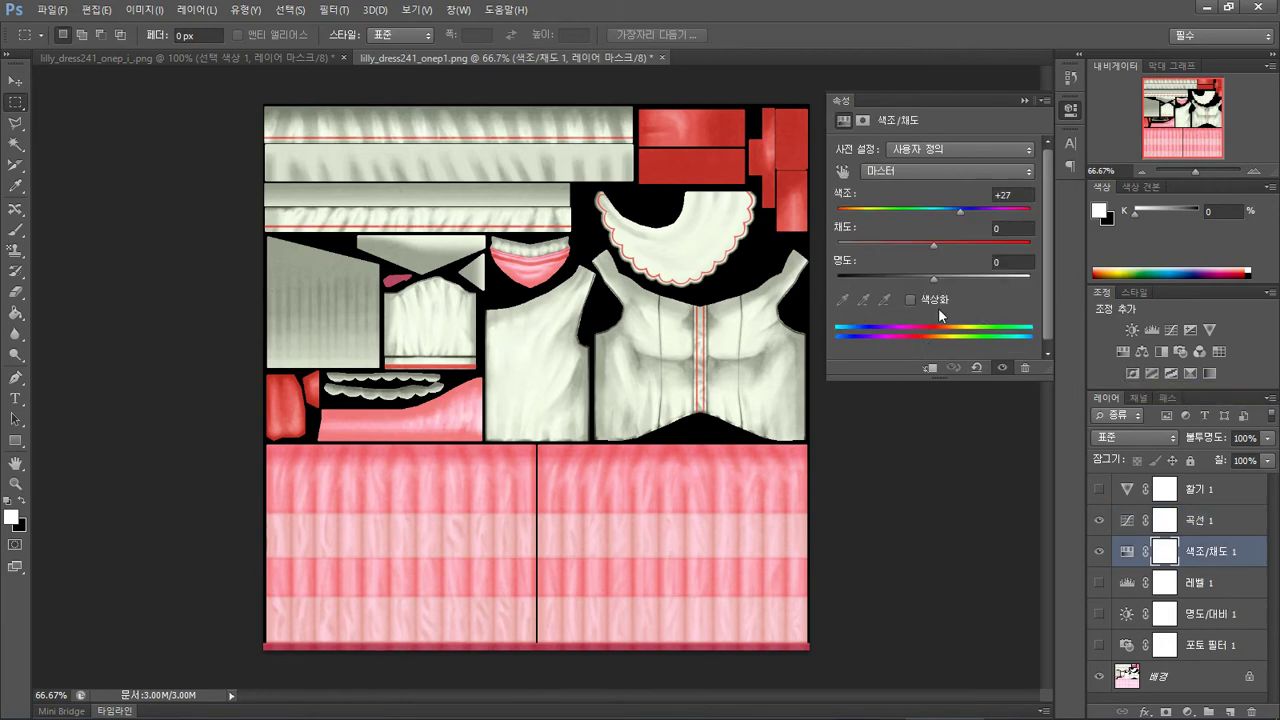
left_click(939, 170)
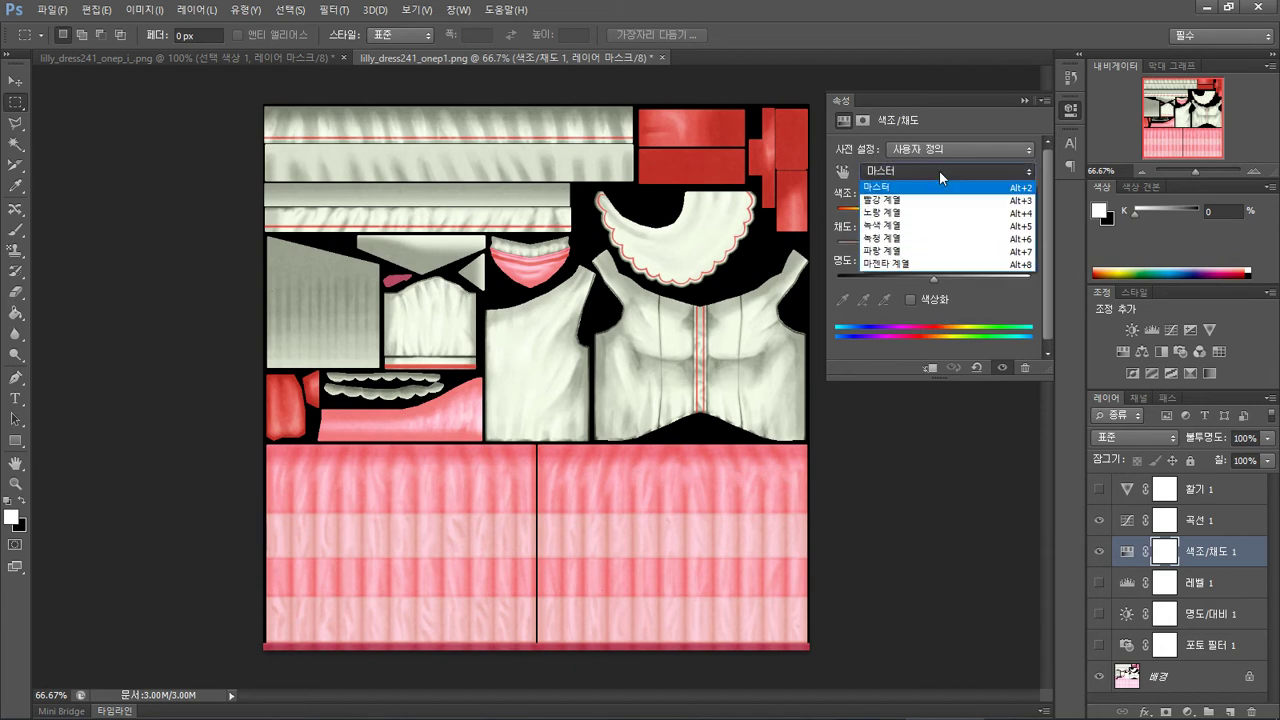
left_click(950, 200)
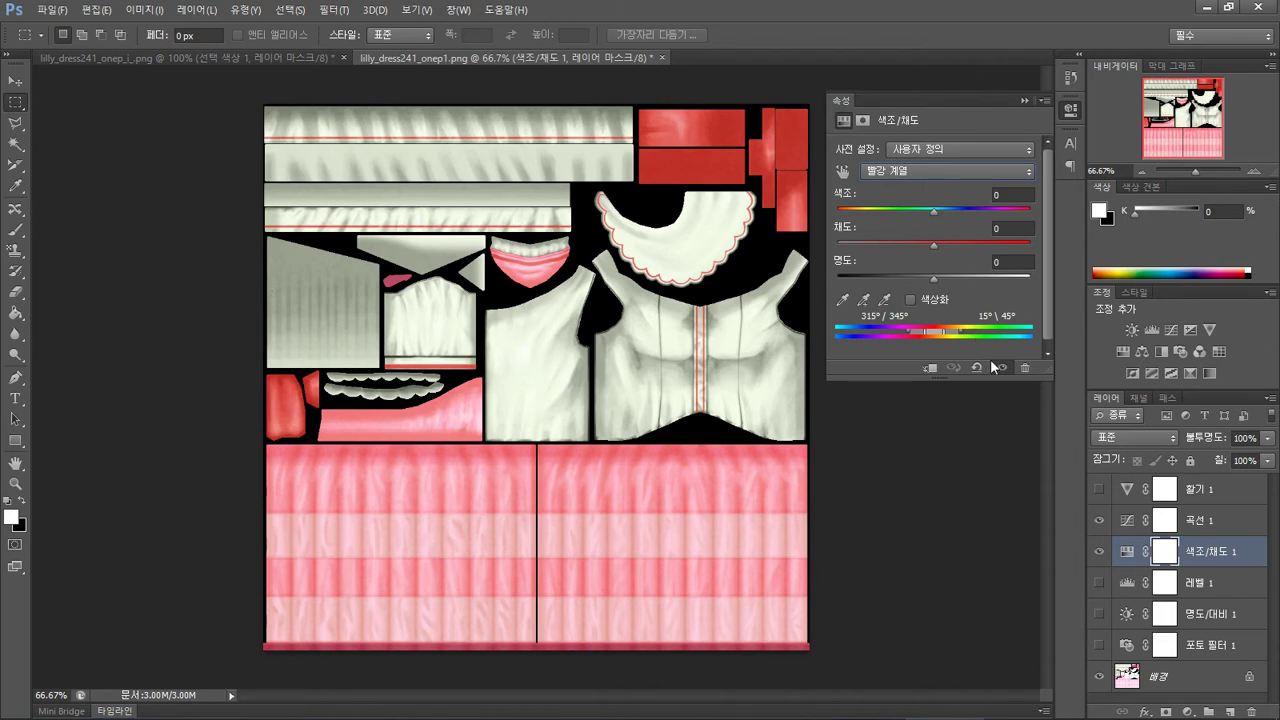
left_click(1100, 520)
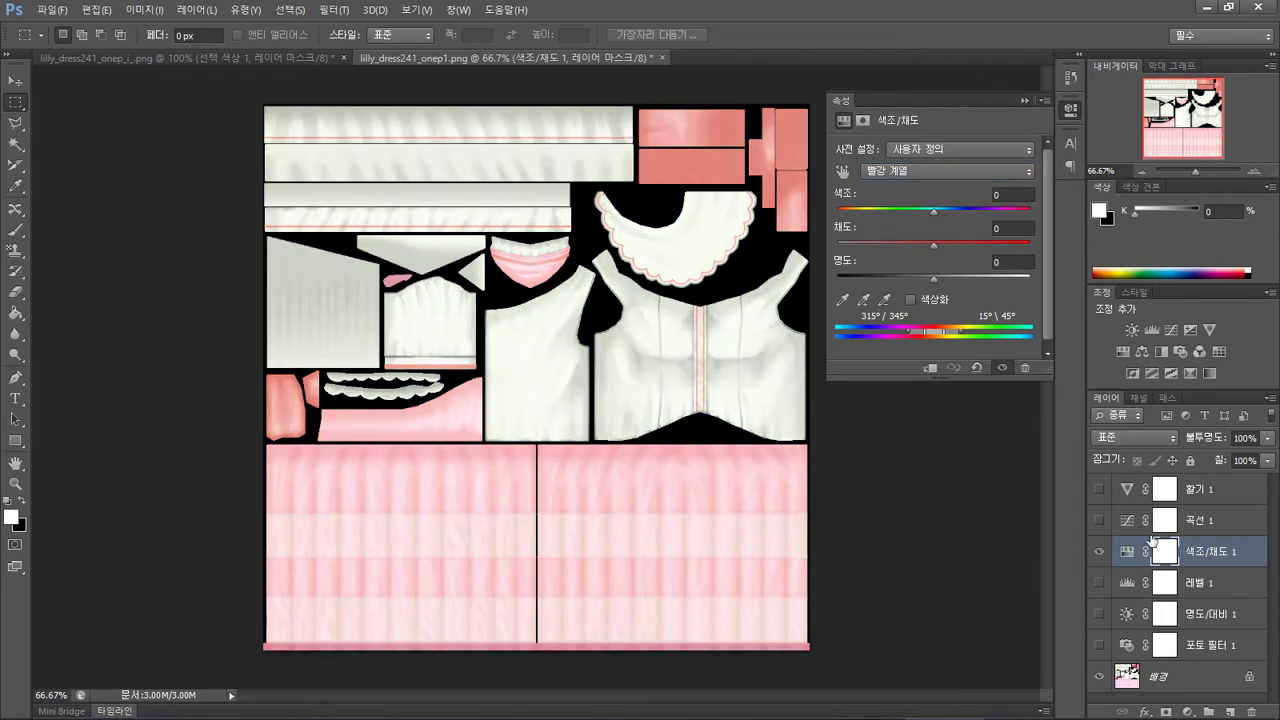
left_click(1100, 520)
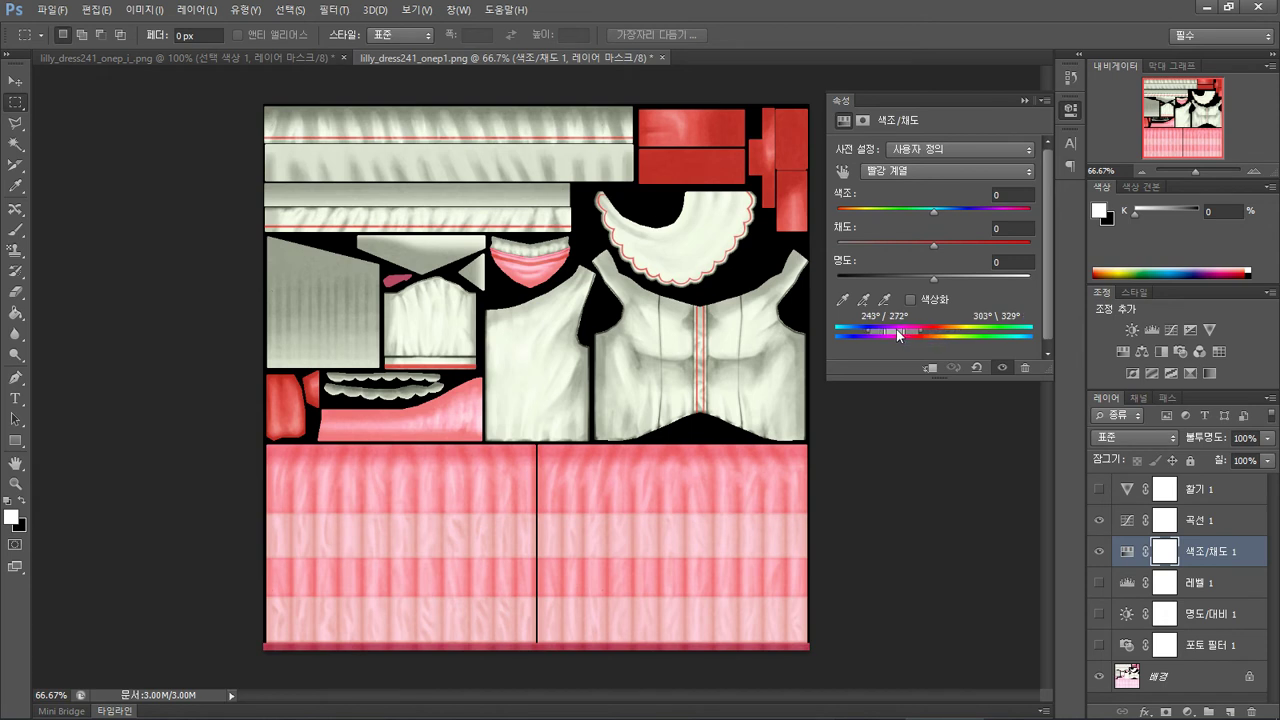
- Shift the Reds colour range to 301°/330°–1°/30°, set its hue to +8, and hide the Curves 1 layer
left_click_drag(896, 329, 922, 332)
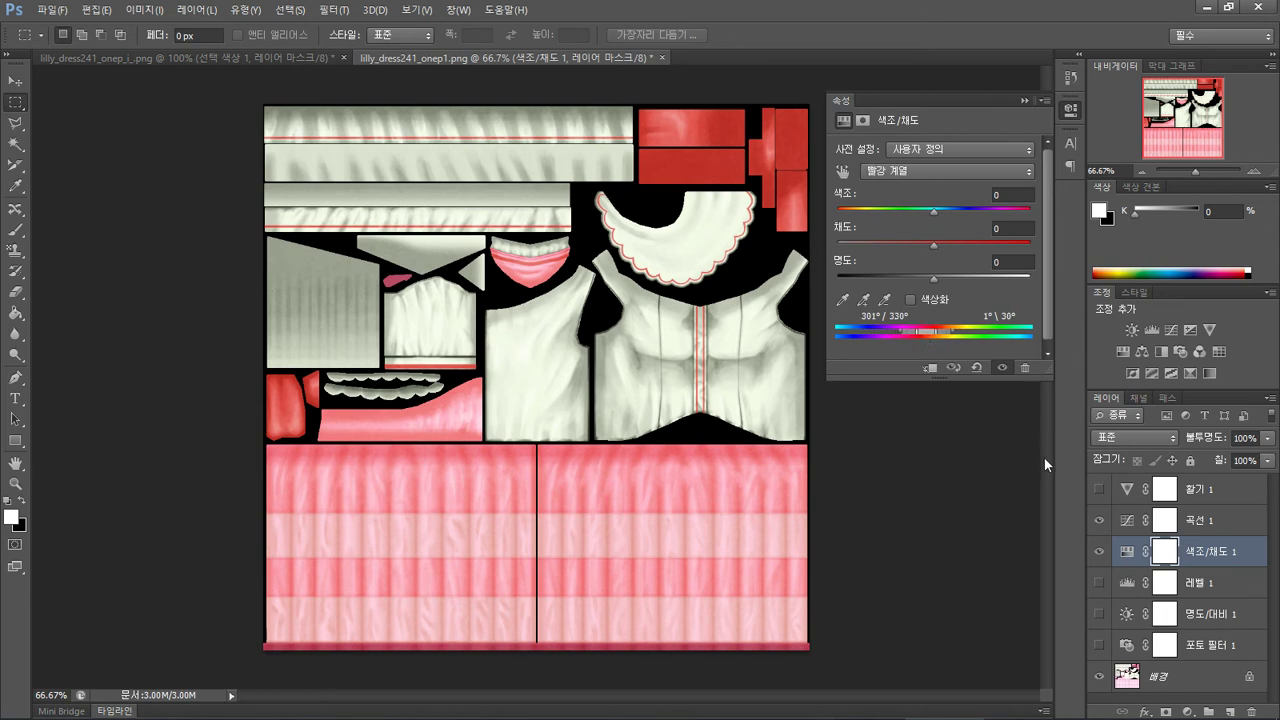
left_click(1101, 520)
left_click(1101, 520)
mouse_move(937, 213)
left_mouse_down()
mouse_move(980, 215)
mouse_move(942, 210)
left_mouse_up()
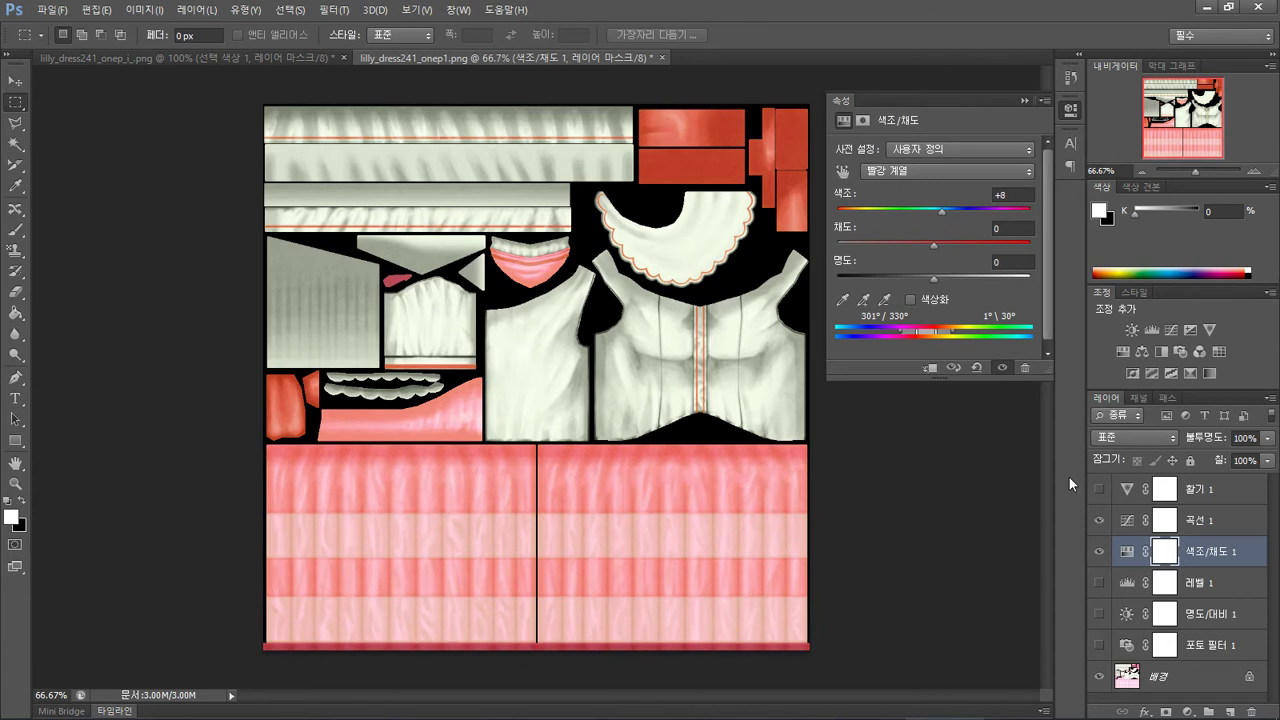
left_click(1101, 520)
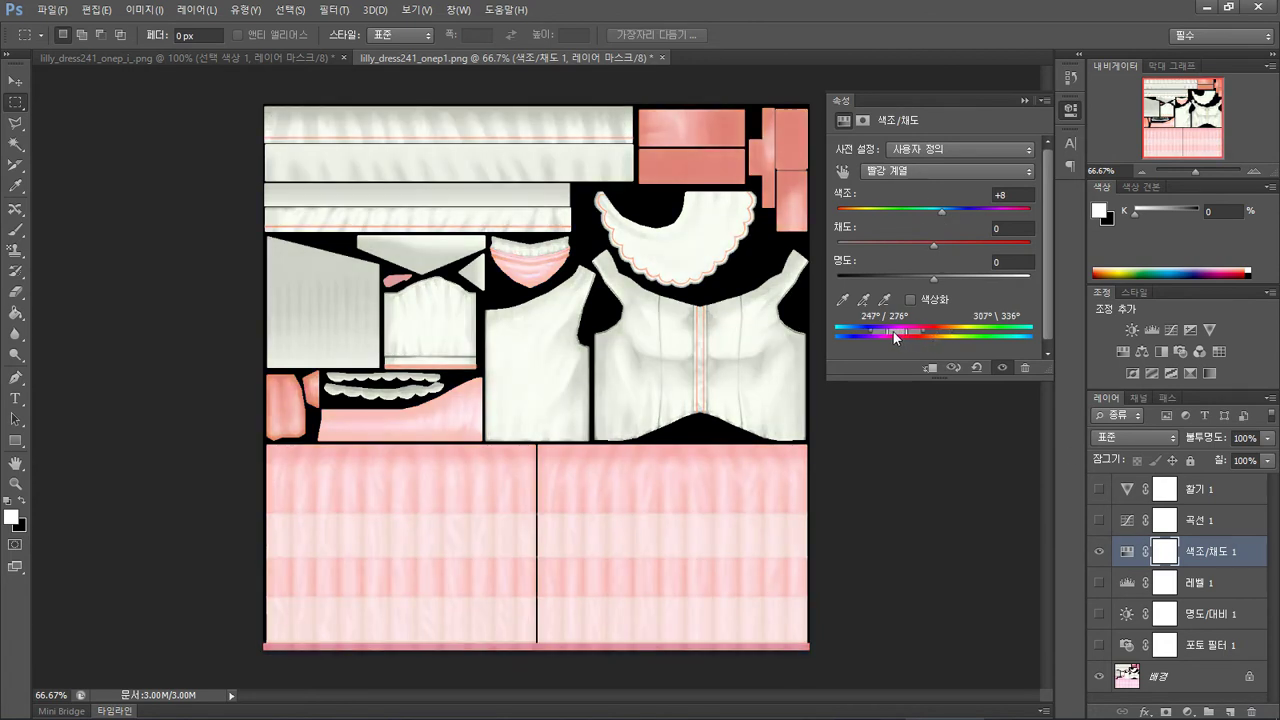
- Try a Magentas adjustment with hue 0, saturation +100 and lightness -91, with its range at 279°/308°–339°/8°
left_click_drag(893, 336, 902, 336)
mouse_move(941, 211)
left_mouse_down()
mouse_move(1020, 210)
mouse_move(910, 204)
mouse_move(977, 203)
mouse_move(936, 198)
left_mouse_up()
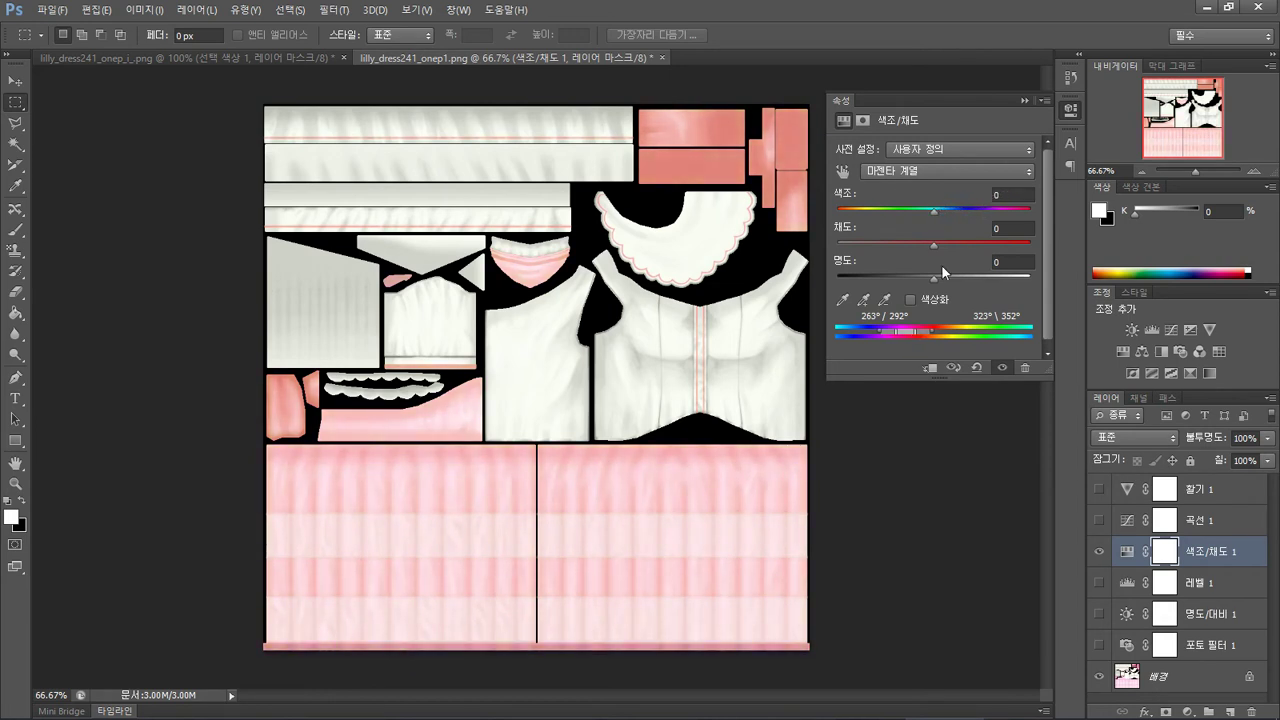
left_click(937, 244)
left_click_drag(937, 248, 1040, 256)
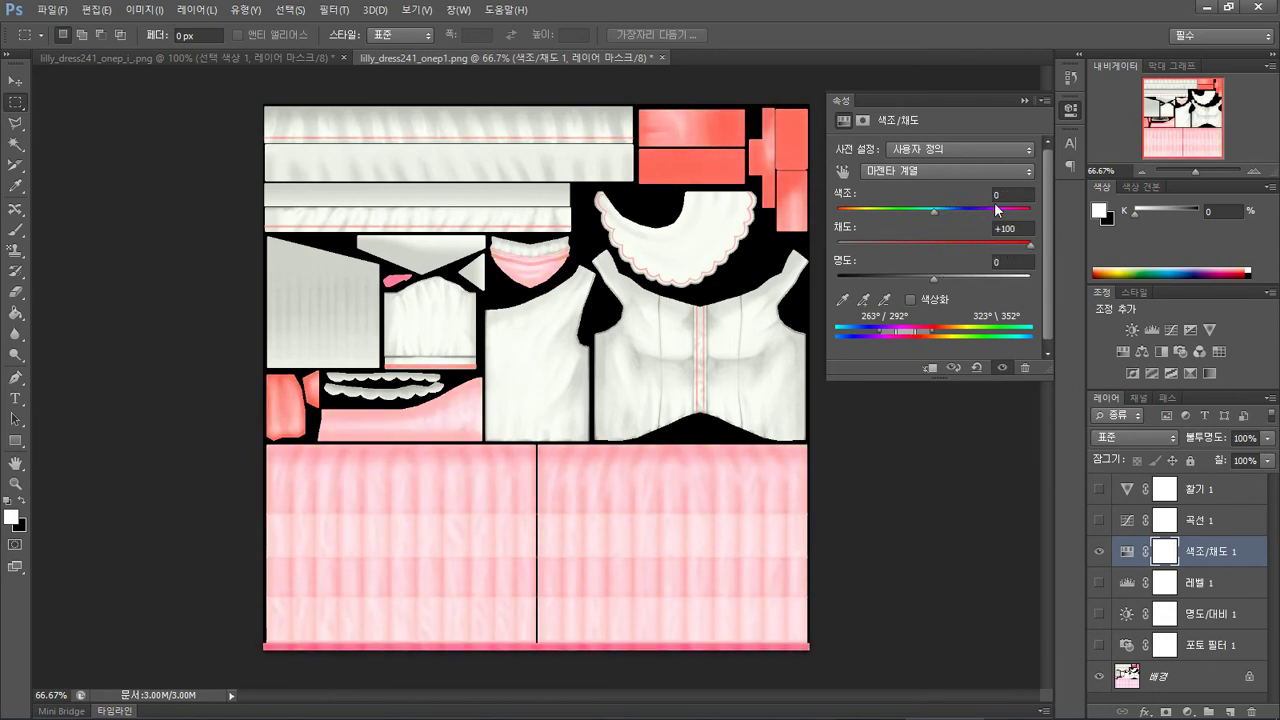
left_click_drag(938, 282, 845, 277)
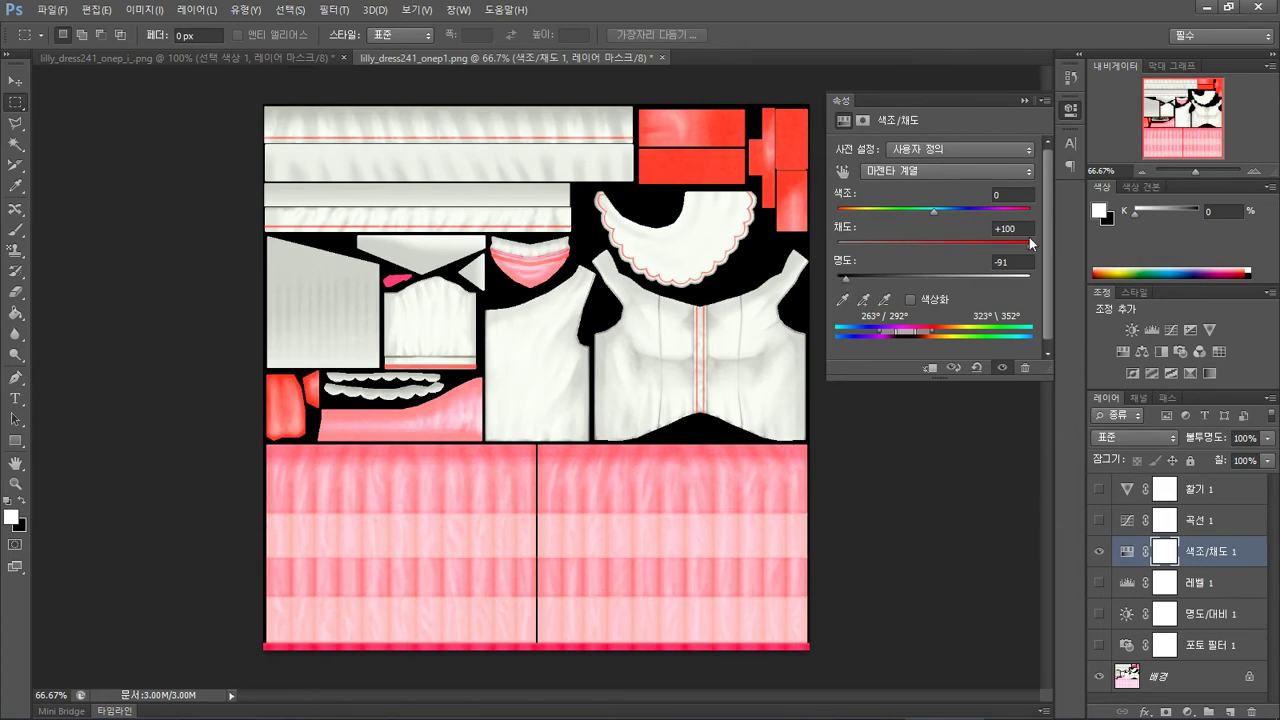
mouse_move(905, 337)
left_mouse_down()
mouse_move(923, 334)
mouse_move(892, 333)
mouse_move(944, 333)
mouse_move(899, 331)
mouse_move(911, 334)
left_mouse_up()
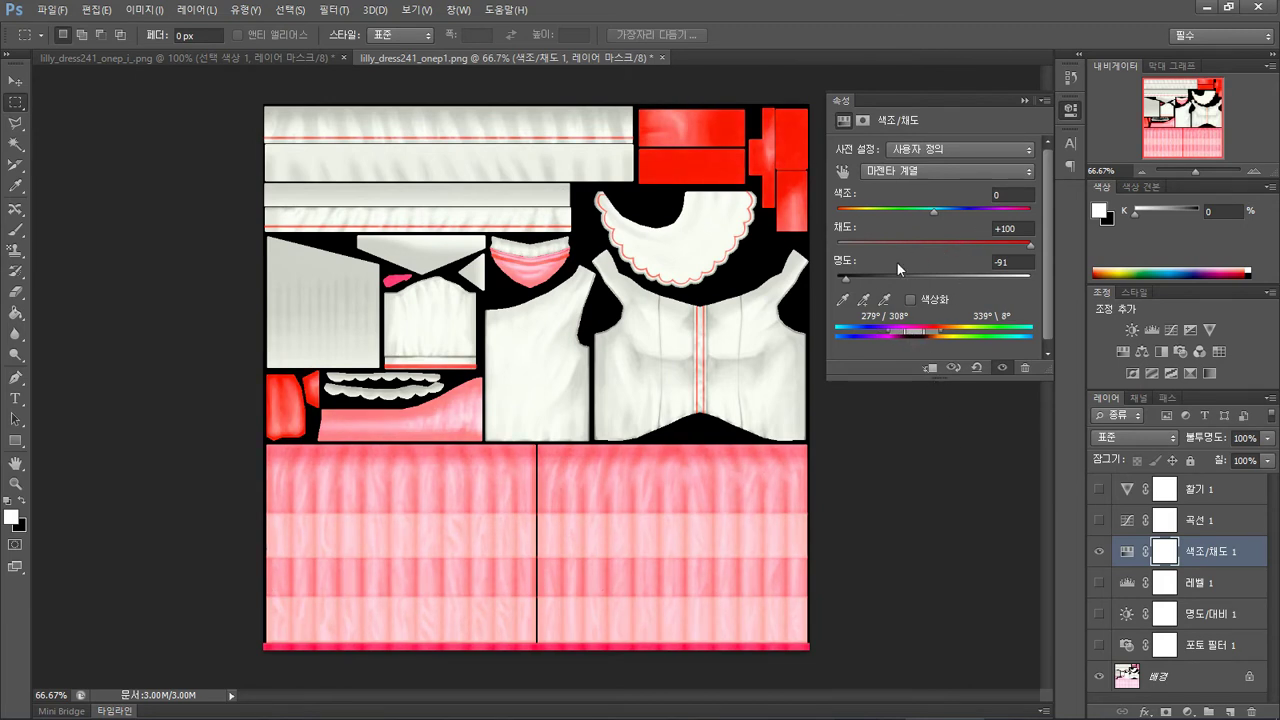
- Check the Master and Magentas settings of Hue/Saturation 1, then reset the layer's adjustment
key("alt+2")
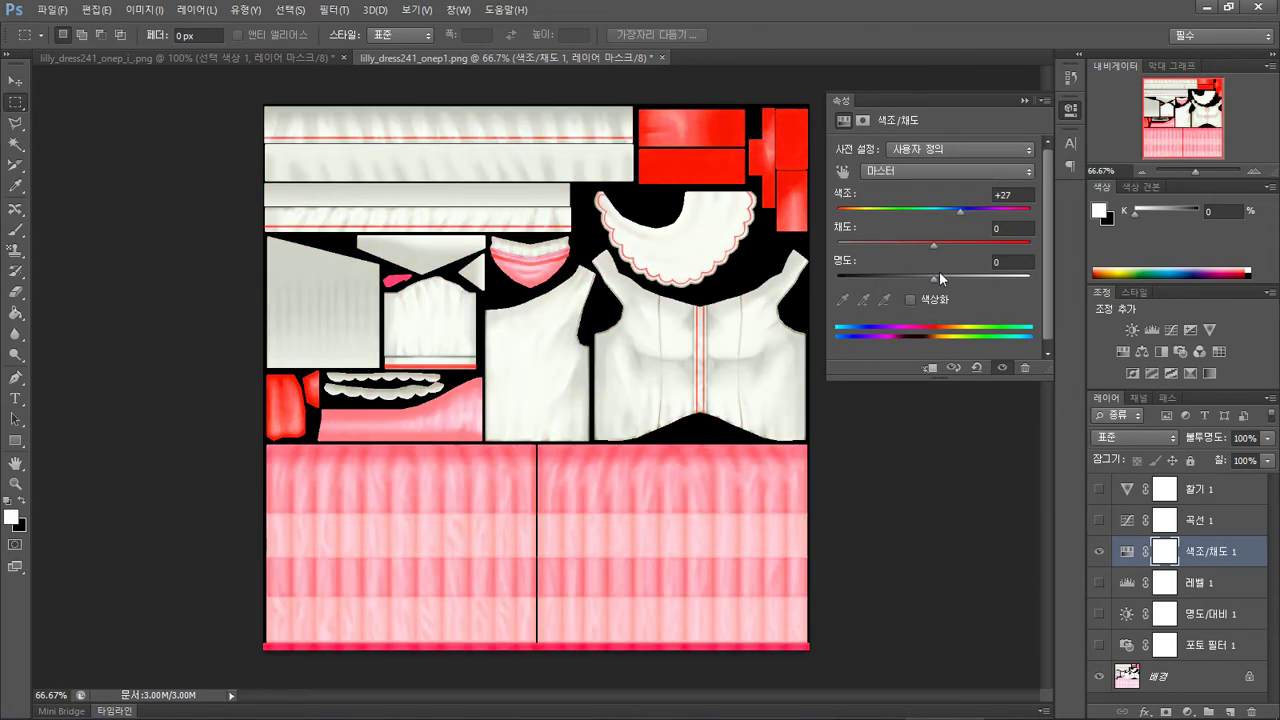
left_click(947, 171)
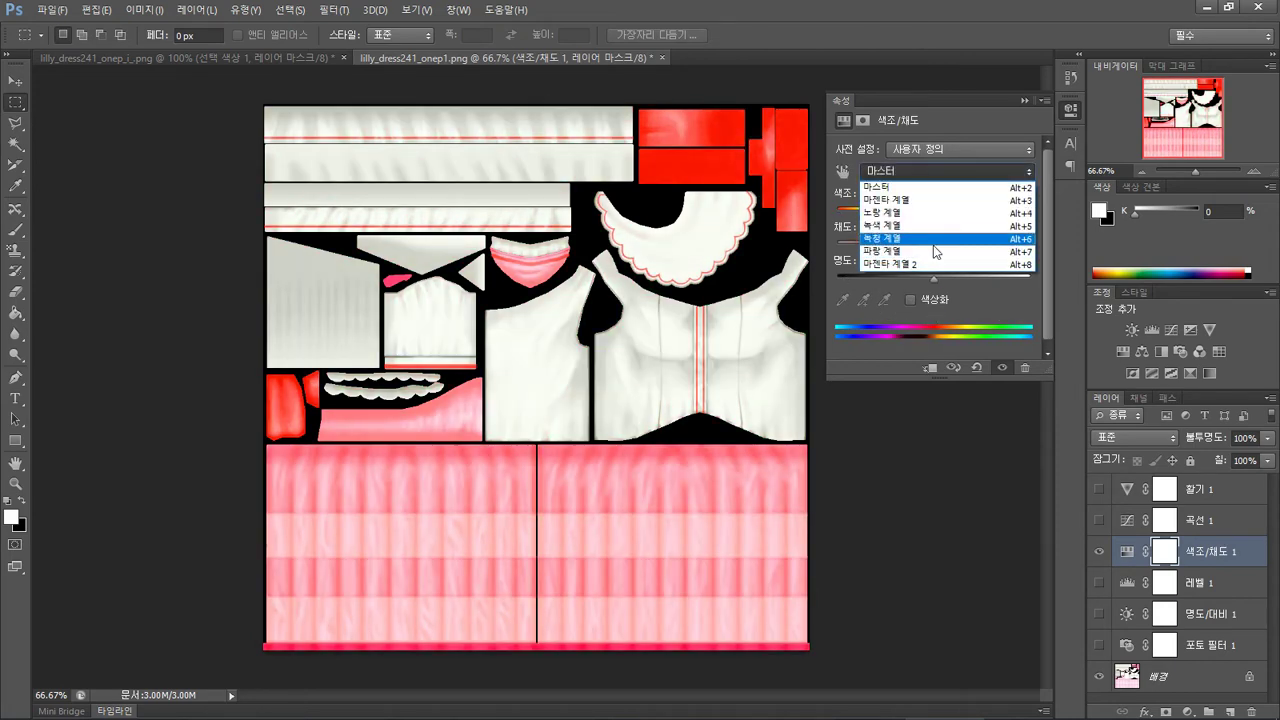
left_click(947, 171)
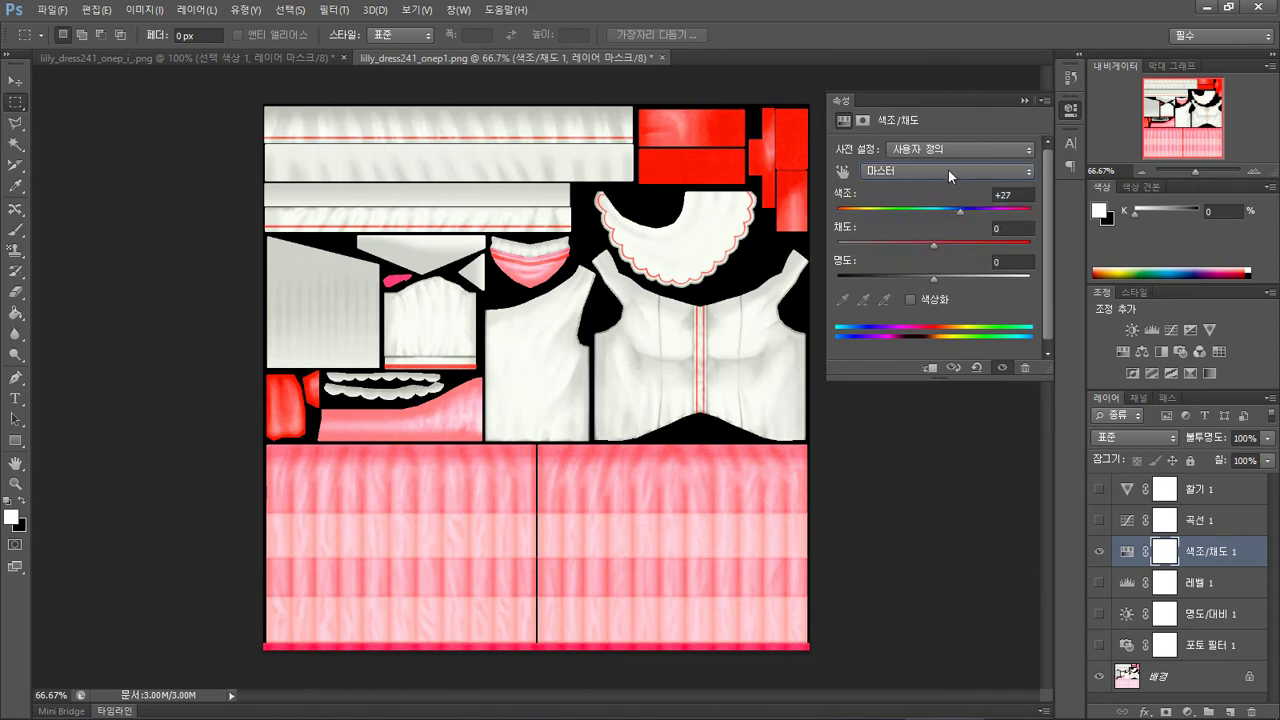
left_click(948, 170)
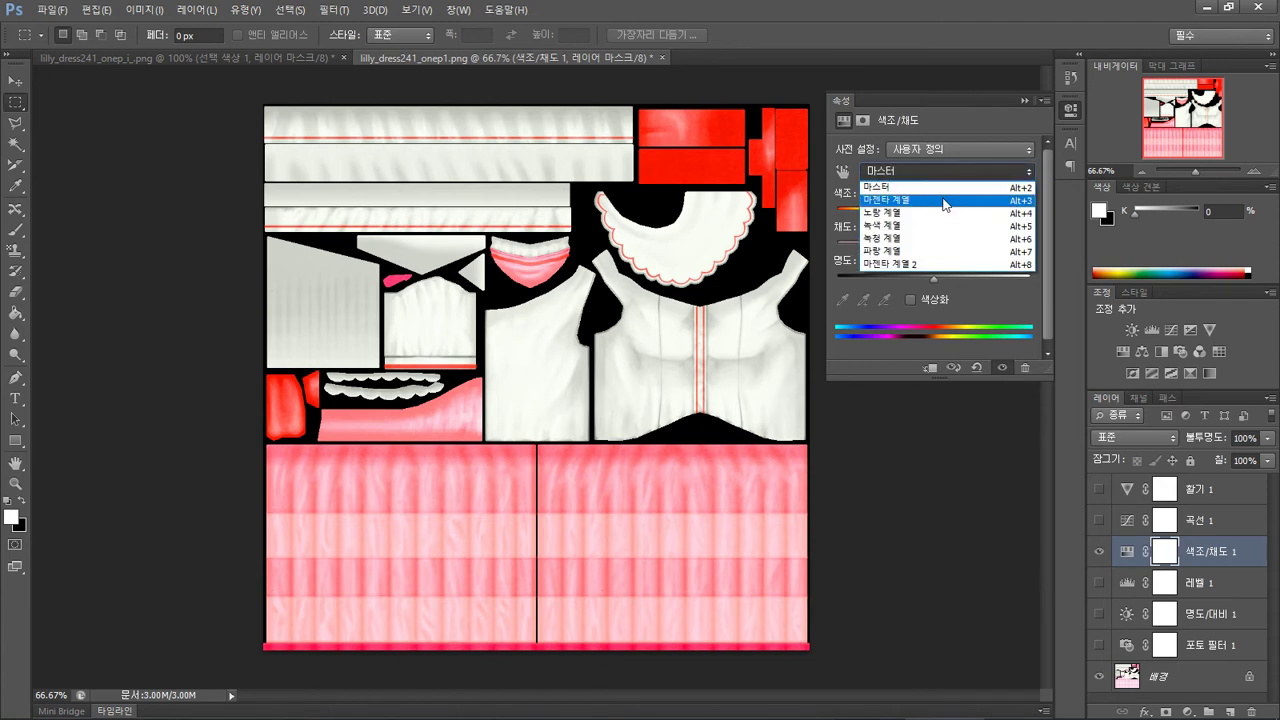
left_click(942, 201)
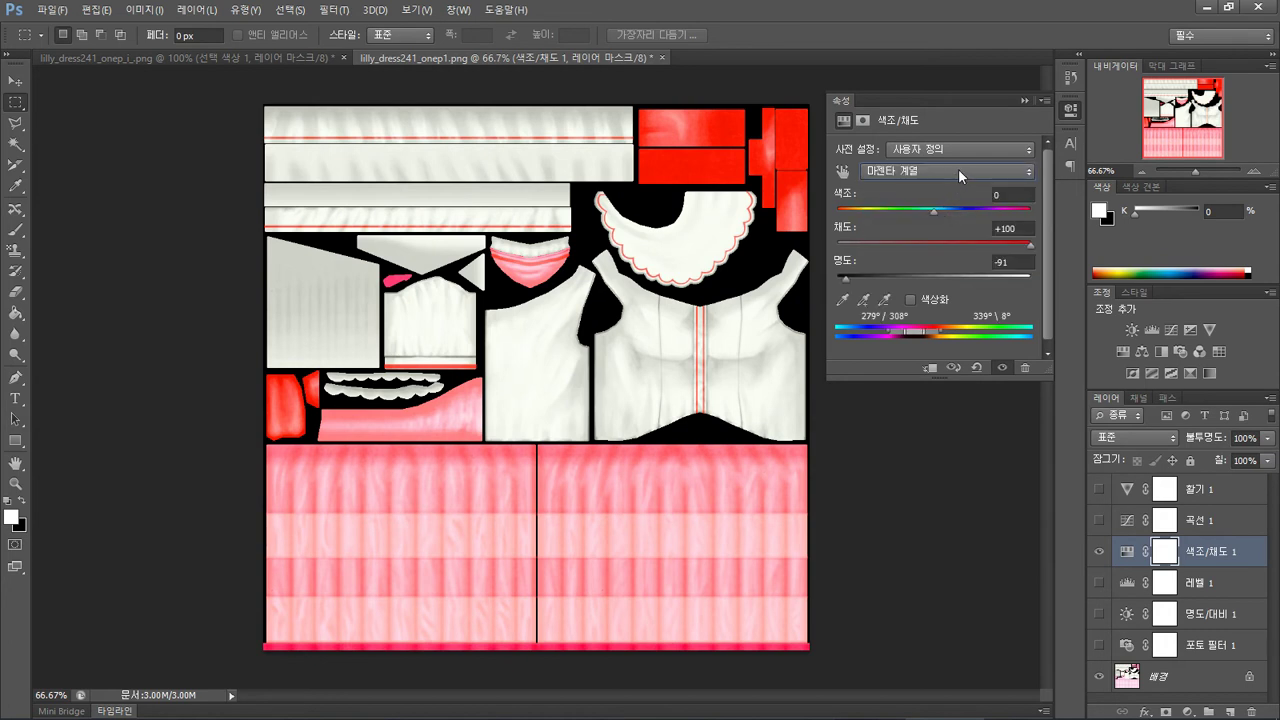
mouse_move(927, 209)
left_mouse_down()
mouse_move(957, 213)
mouse_move(926, 208)
mouse_move(938, 208)
left_mouse_up()
left_click(976, 368)
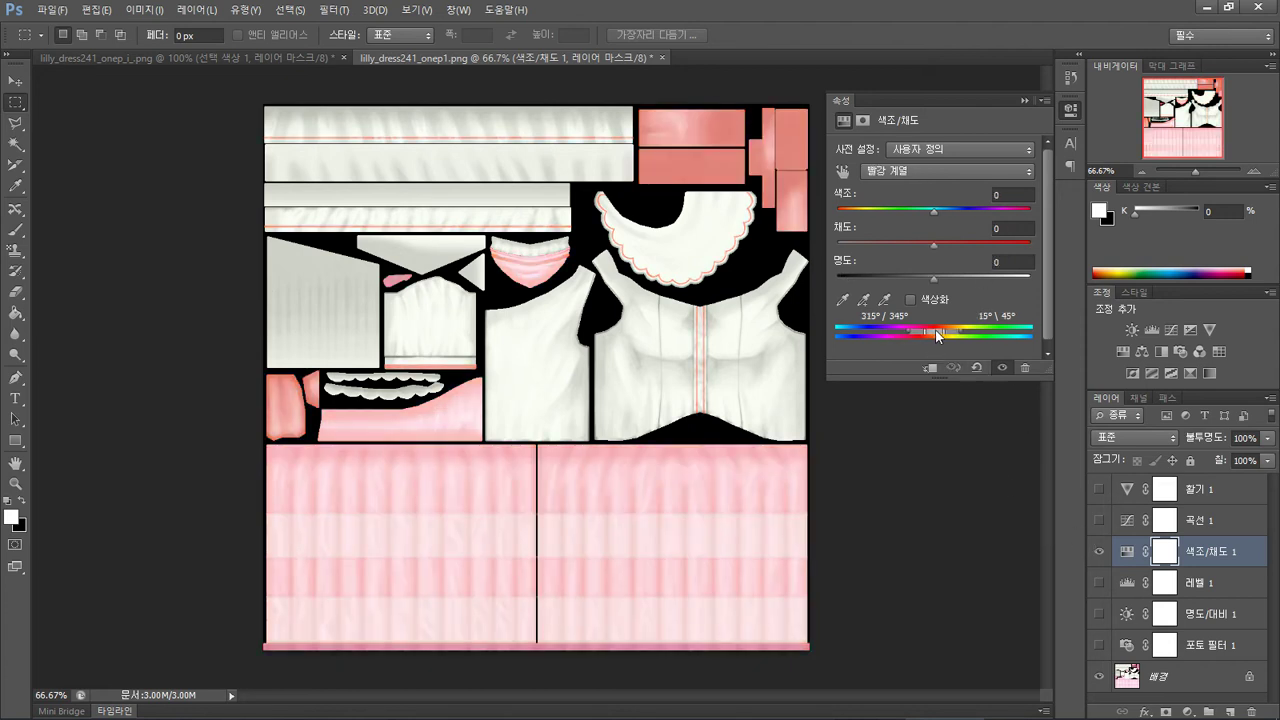
- Set the Hue/Saturation 1 colour range to 291°/320°–351°/20° with saturation +100 and lightness -94
left_click_drag(938, 335, 913, 331)
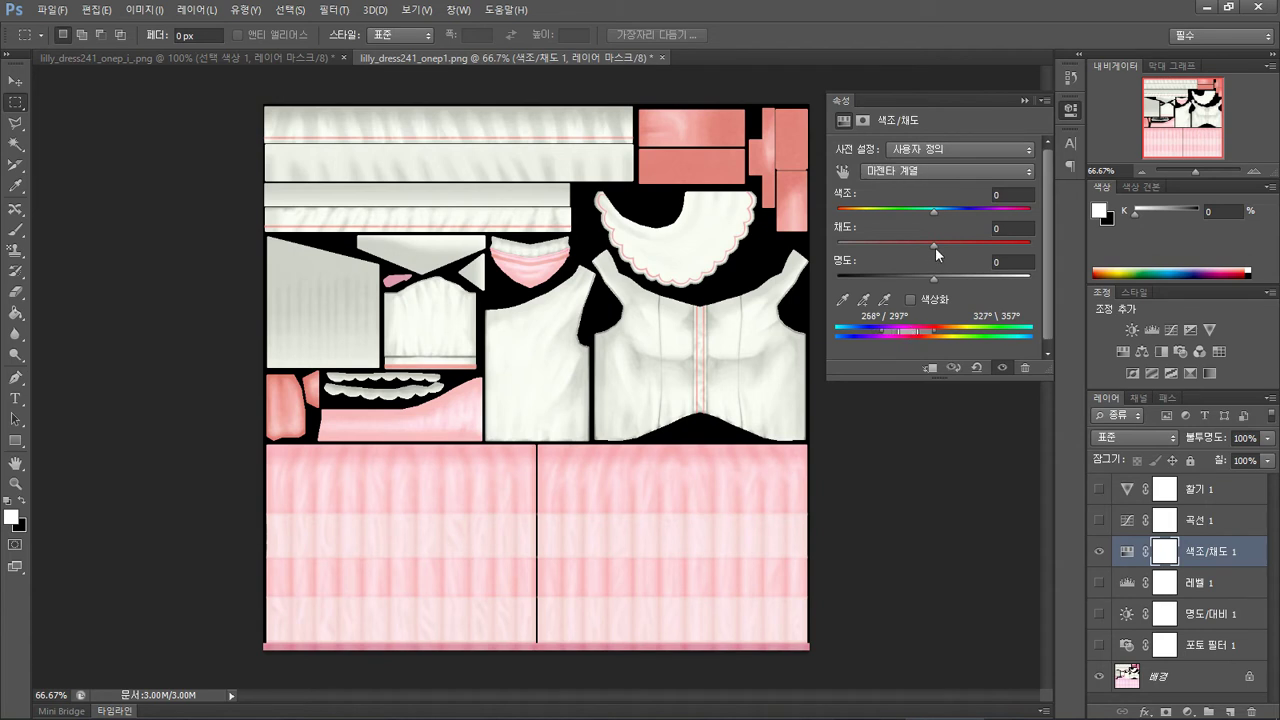
left_click_drag(936, 254, 1024, 254)
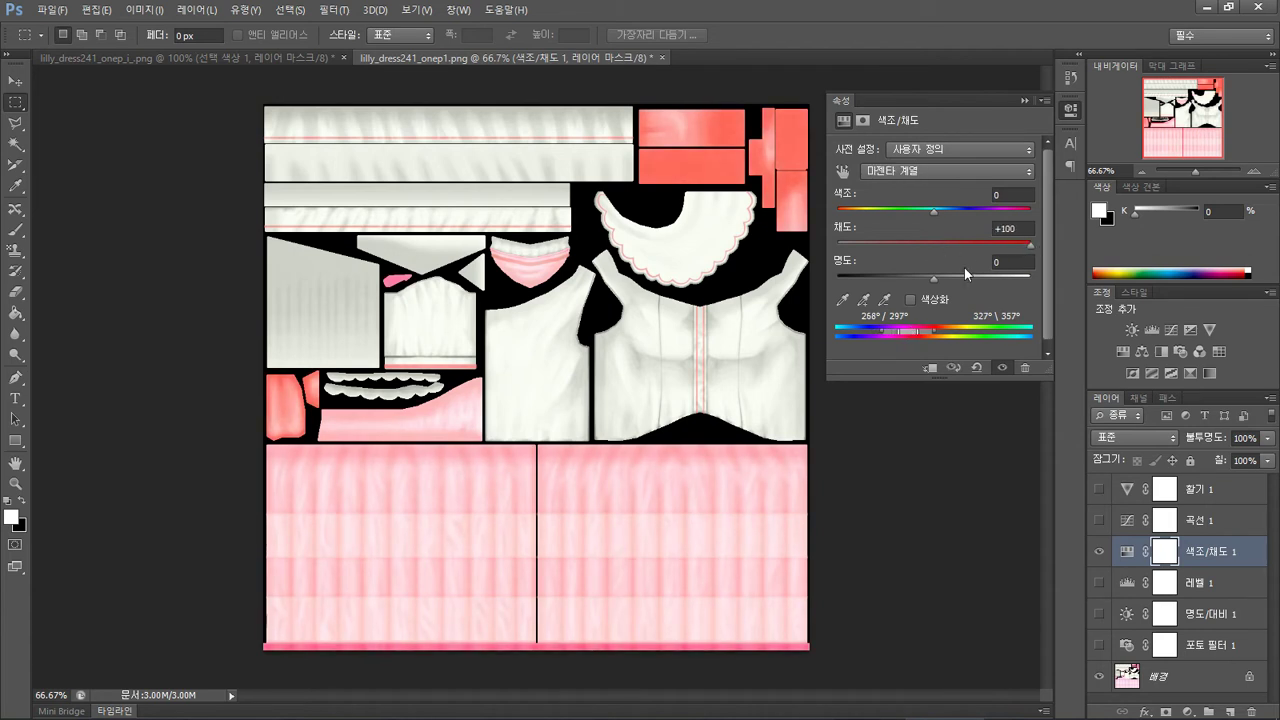
left_click_drag(921, 282, 842, 280)
mouse_move(912, 335)
left_mouse_down()
mouse_move(892, 332)
mouse_move(942, 337)
mouse_move(925, 332)
left_mouse_up()
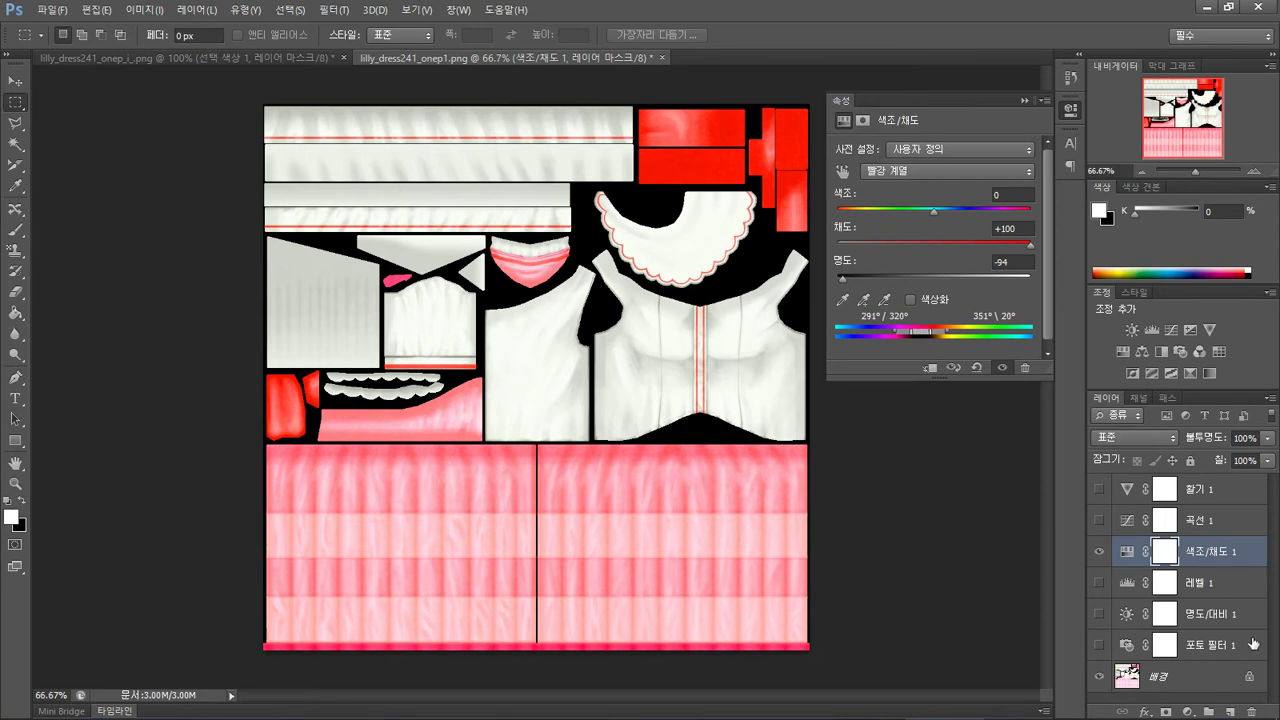
- Move the Hue/Saturation 1 layer directly above the background layer
left_click_drag(1228, 558, 1218, 658)
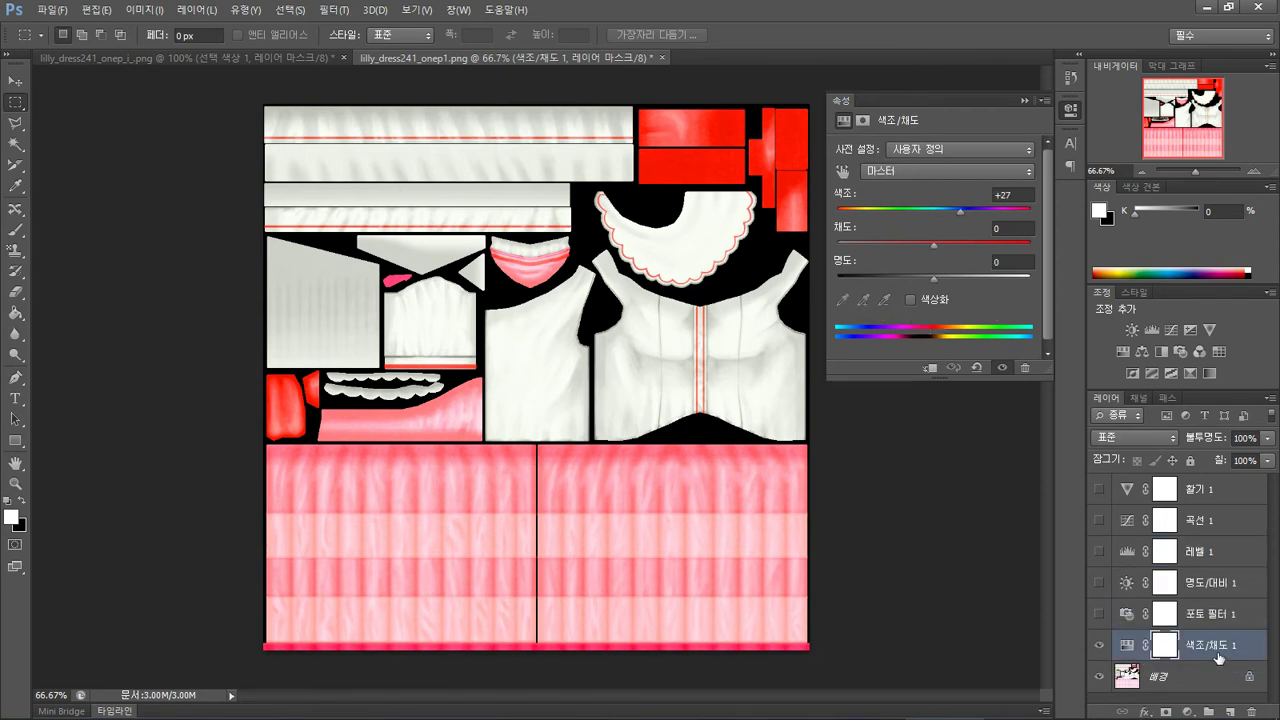
key("alt+Tab")
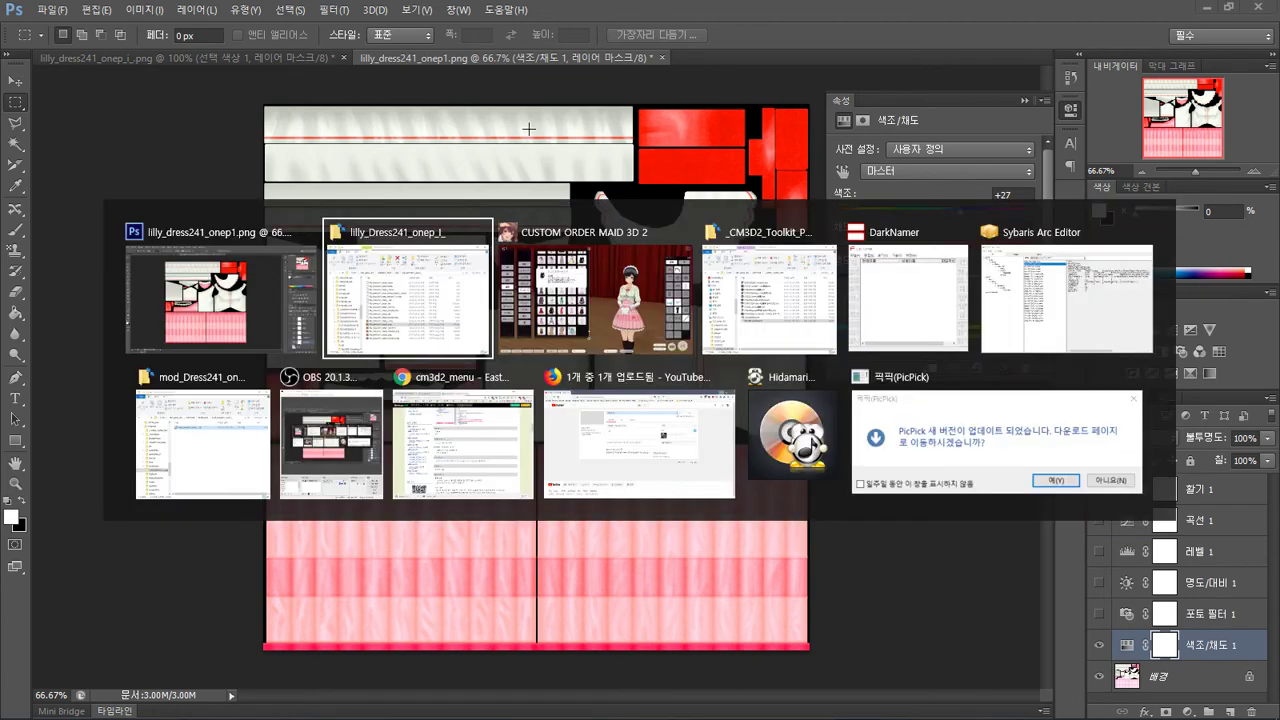
key("Escape")
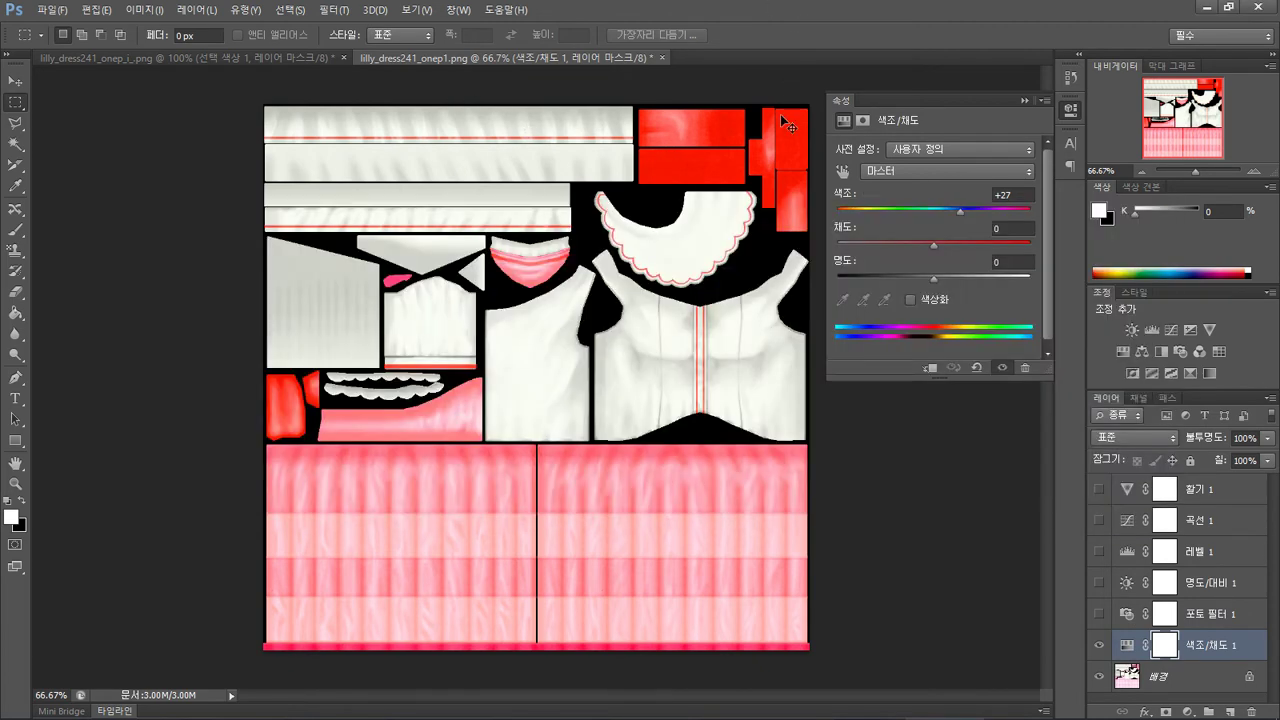
- Save the texture as a PNG copy over the existing lilly_dress241_onep1.png
key("ctrl+shift+s")
left_click(686, 369)
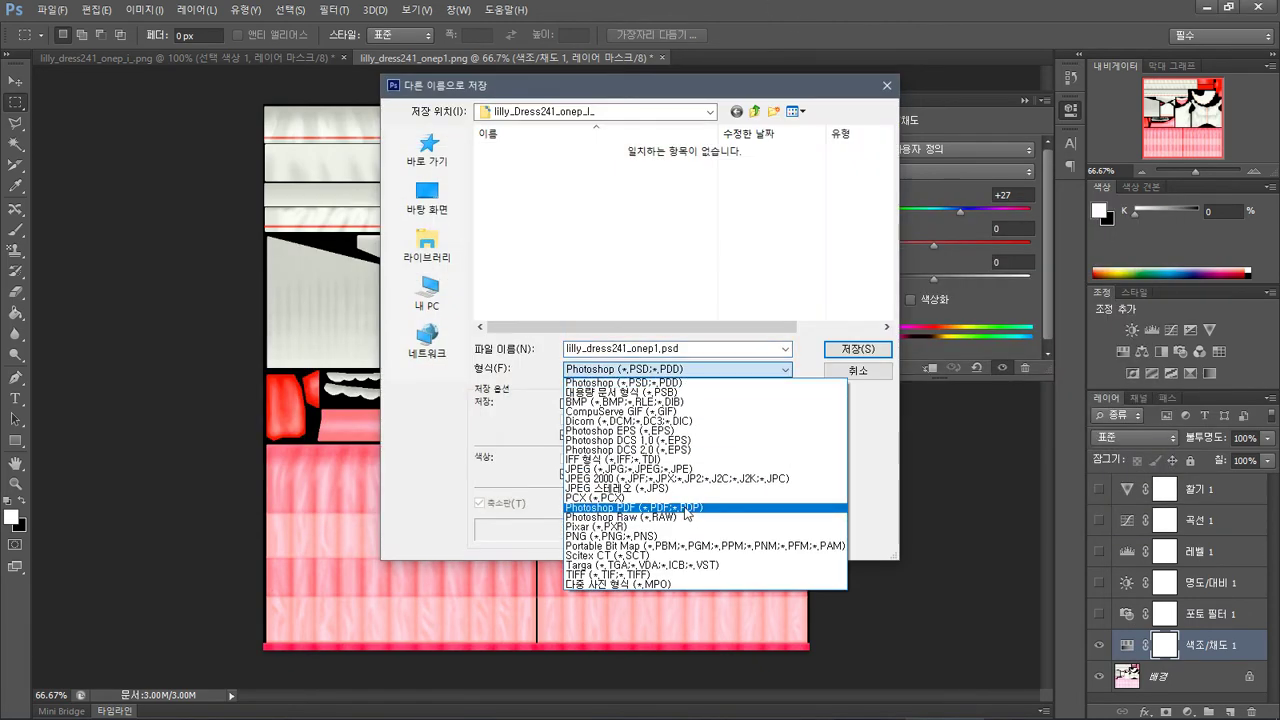
left_click(686, 536)
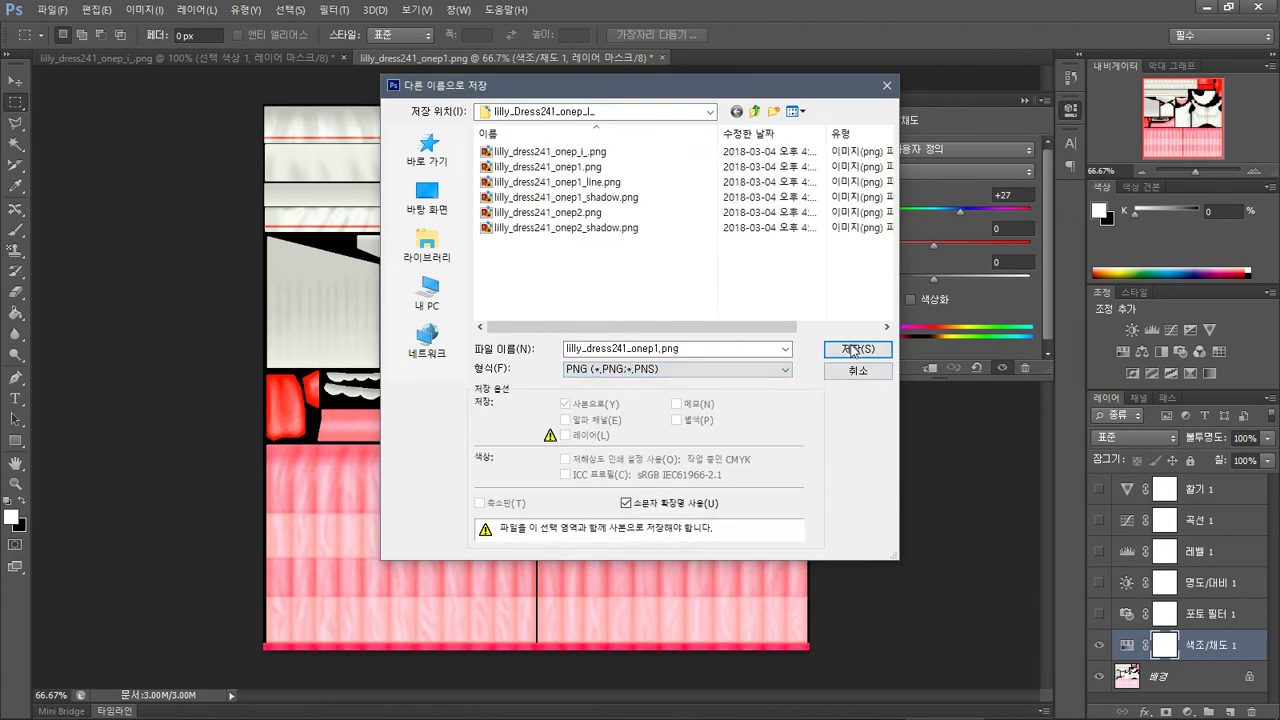
left_click(855, 349)
left_click(599, 275)
left_click(670, 225)
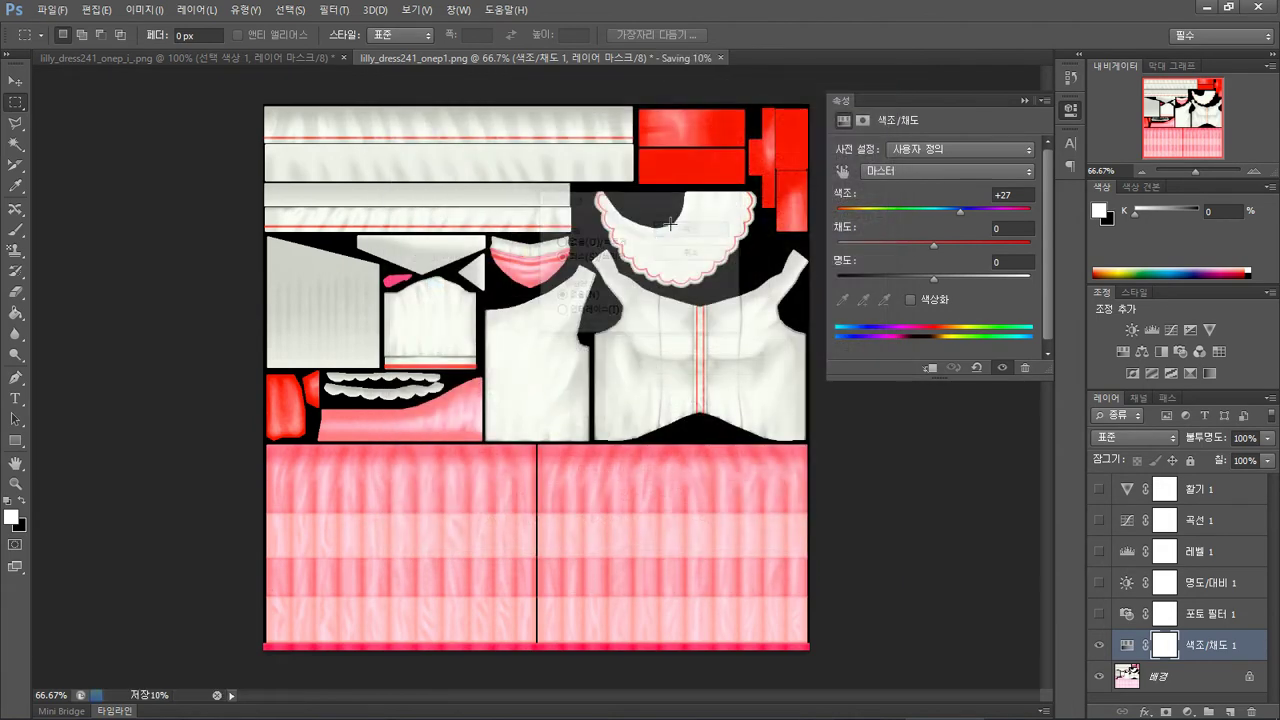
- In the lilly_Dress241_onep_i_ folder, delete lilly_dress241_onep1.tex and convert lilly_dress241_onep1.png to .tex with CM3D2.TexTool.exe
key("alt+Tab")
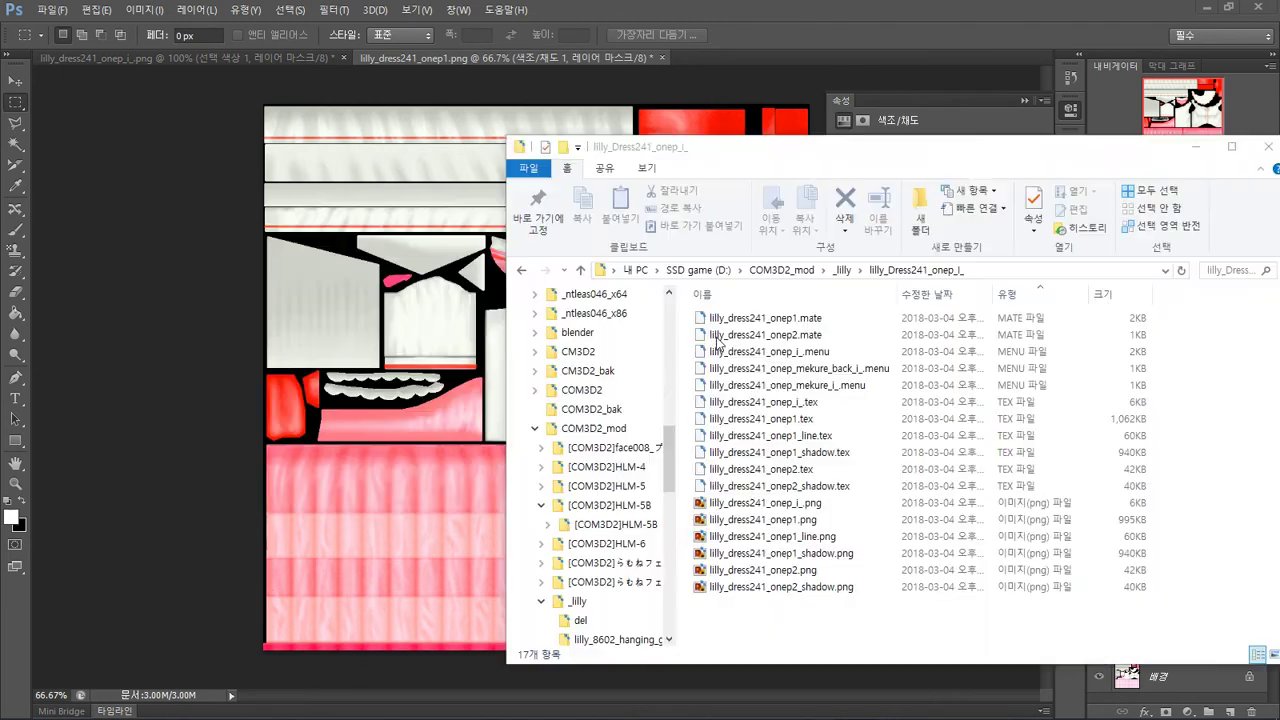
left_click(825, 419)
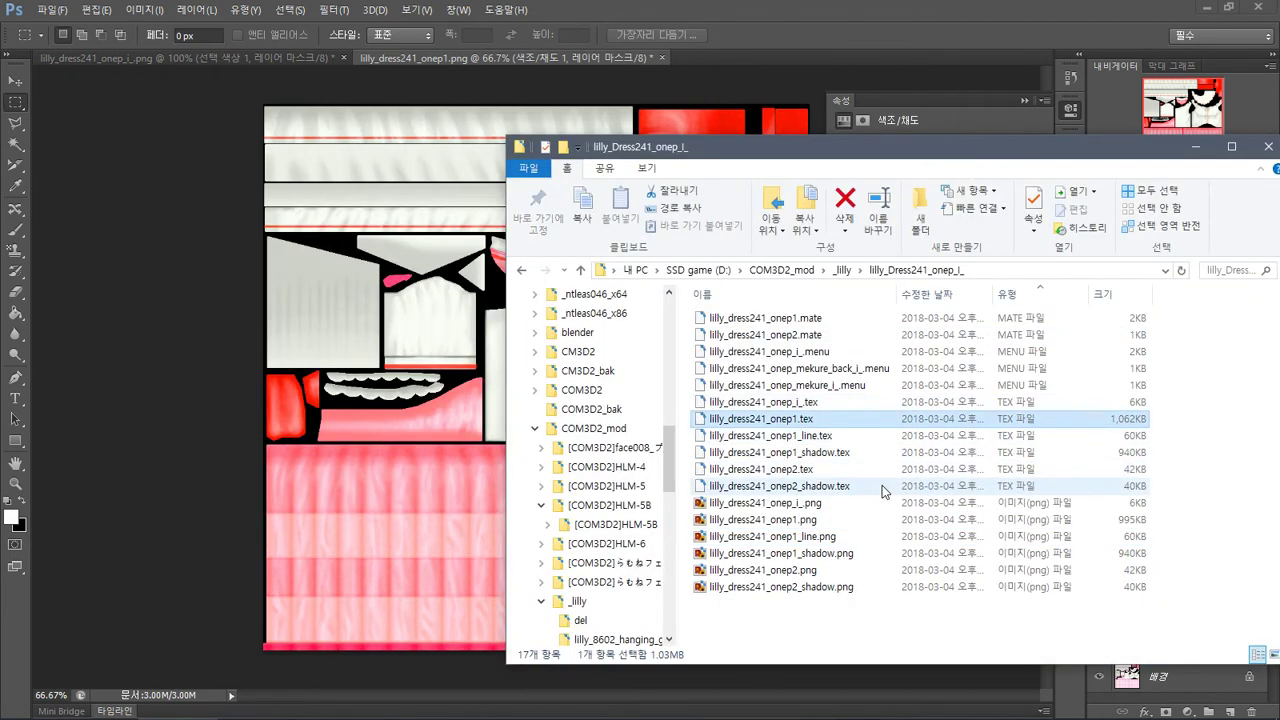
key("Delete")
key("alt+Tab")
key("alt+Tab")
key("alt+Tab")
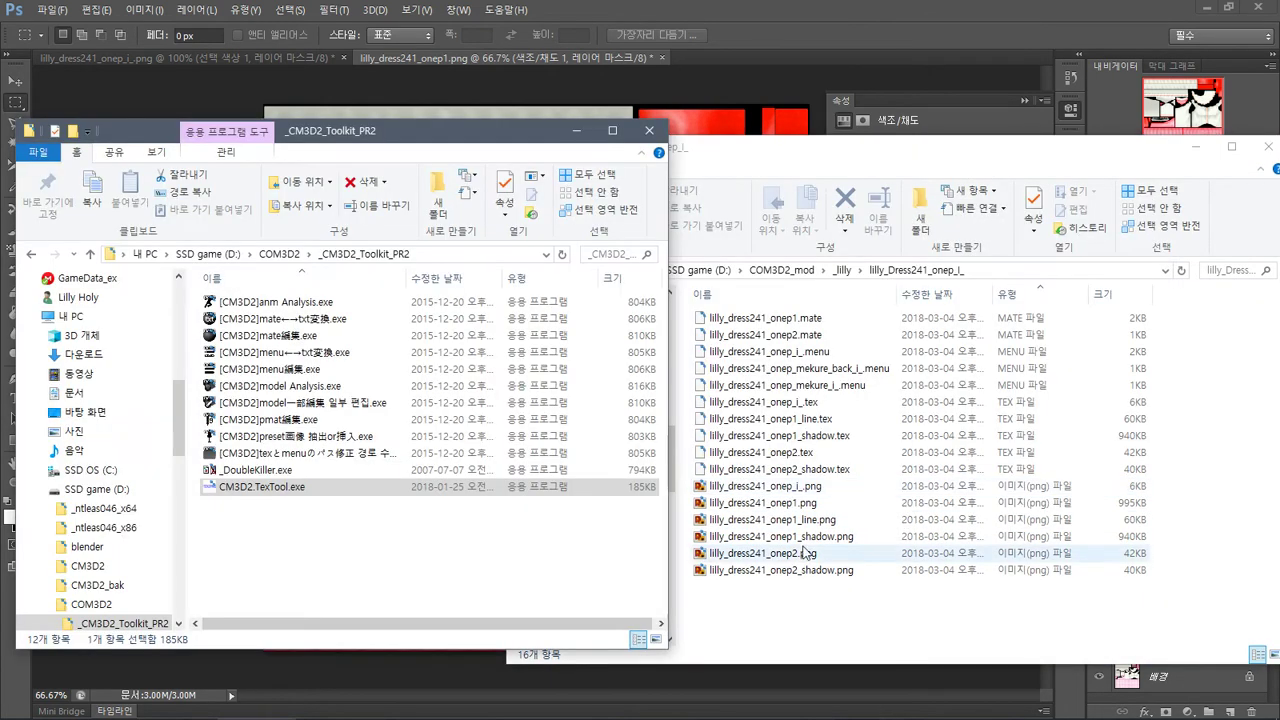
left_click_drag(770, 502, 440, 488)
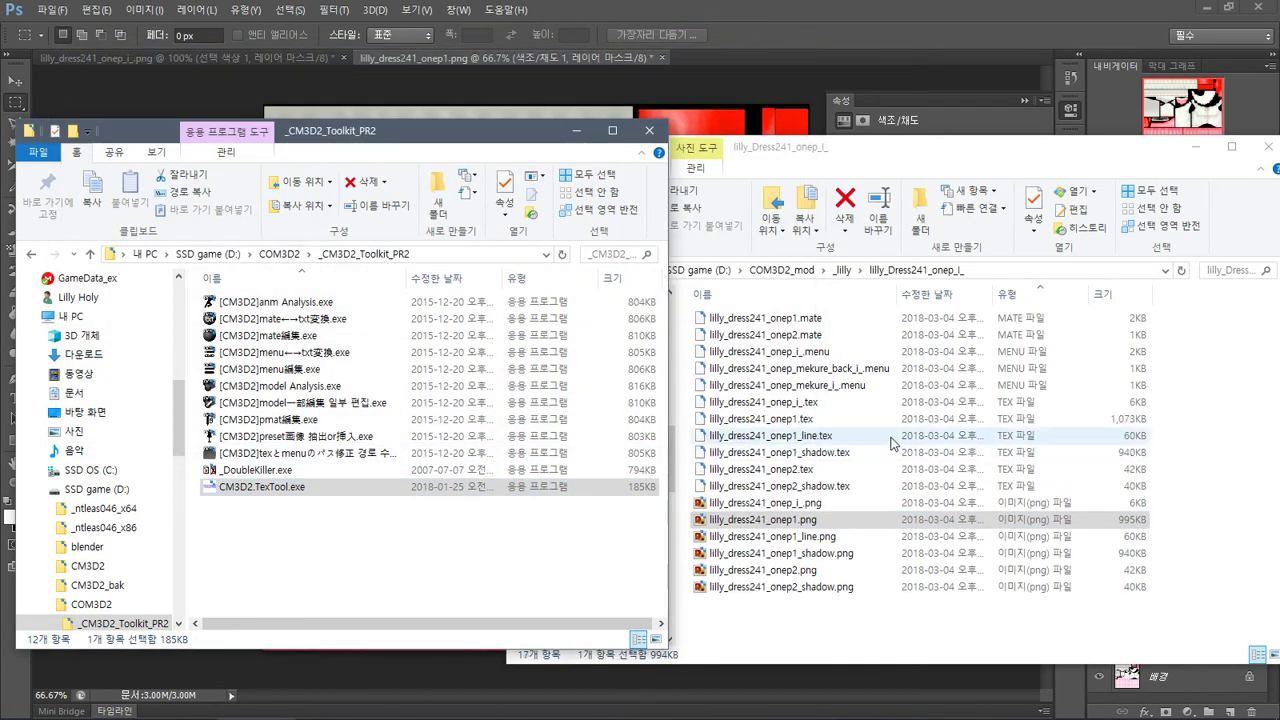
- Switch to COM3D2 and compare the modded one-piece with the original by wearing the original, the bridal dress and the modded dress in turn
key("alt+Tab")
key("alt+Tab")
key("alt+Tab")
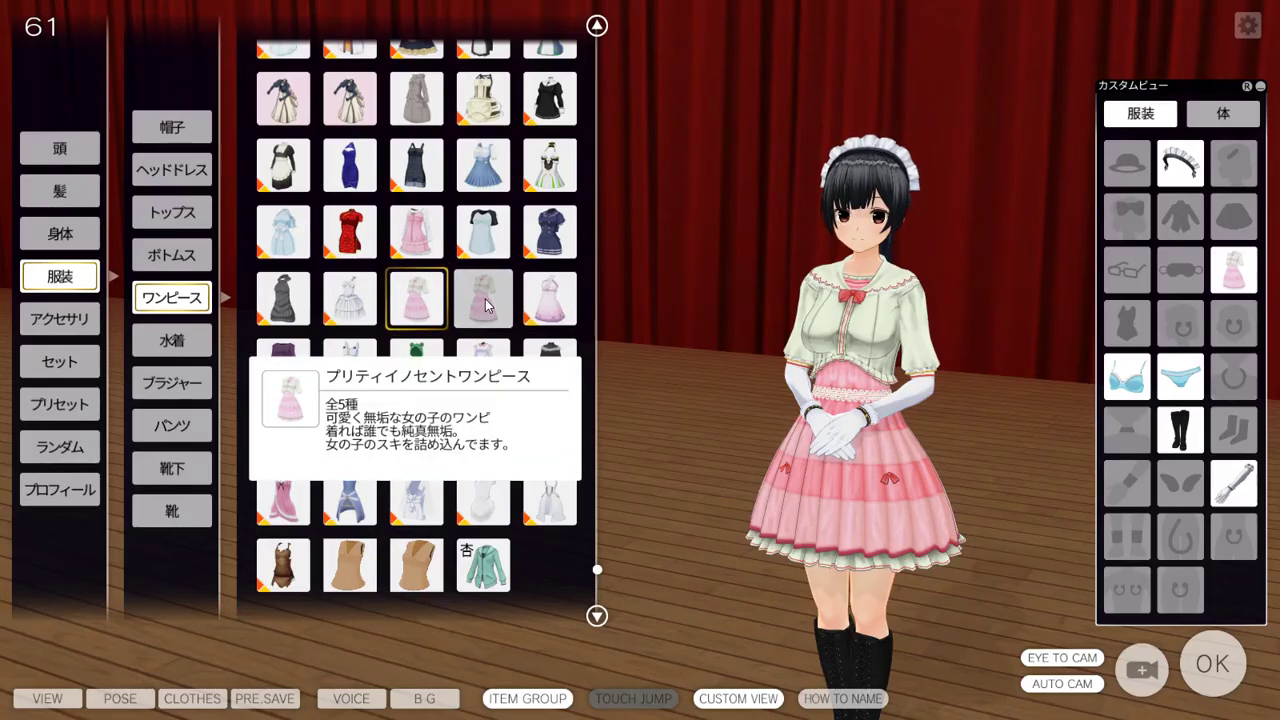
left_click(445, 290)
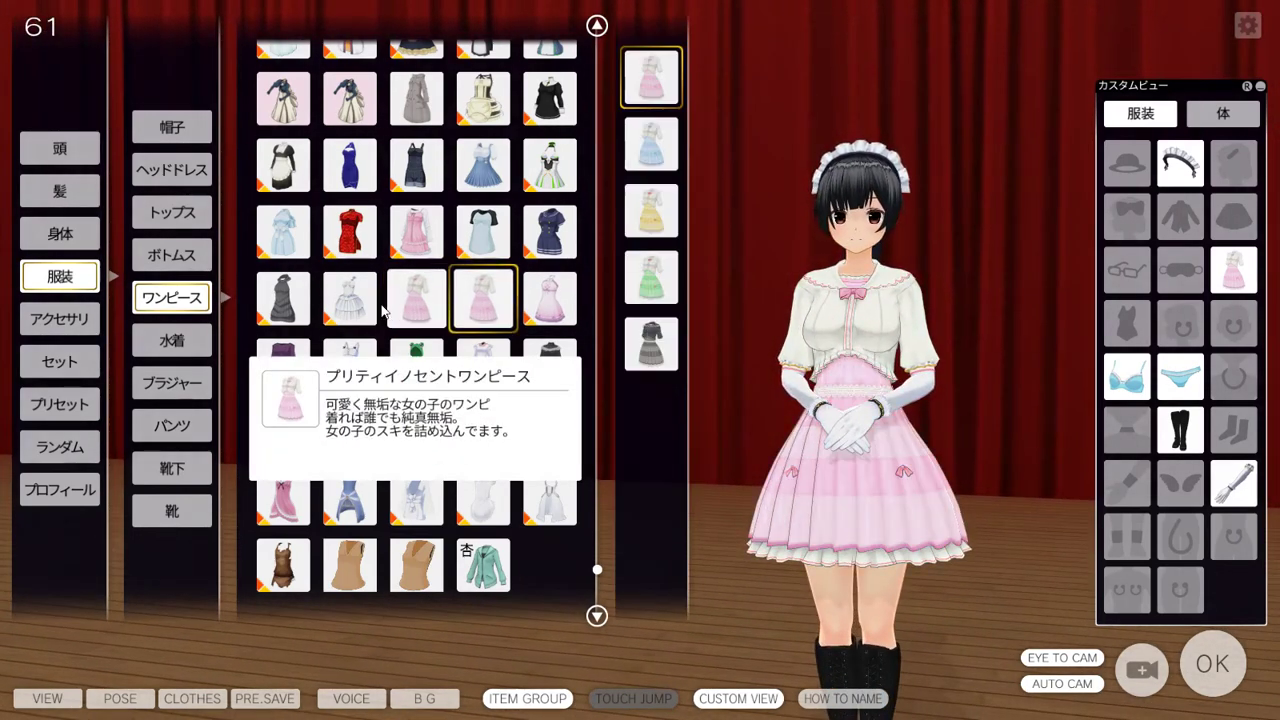
left_click(378, 310)
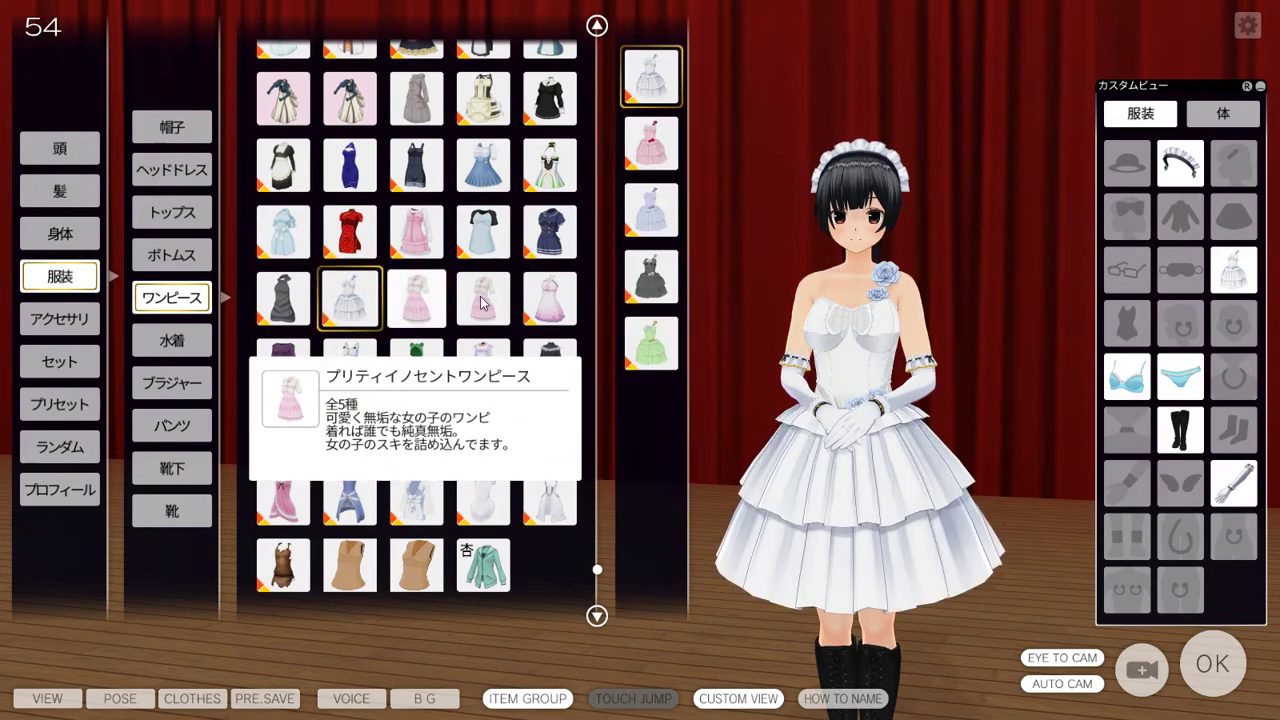
left_click(369, 303)
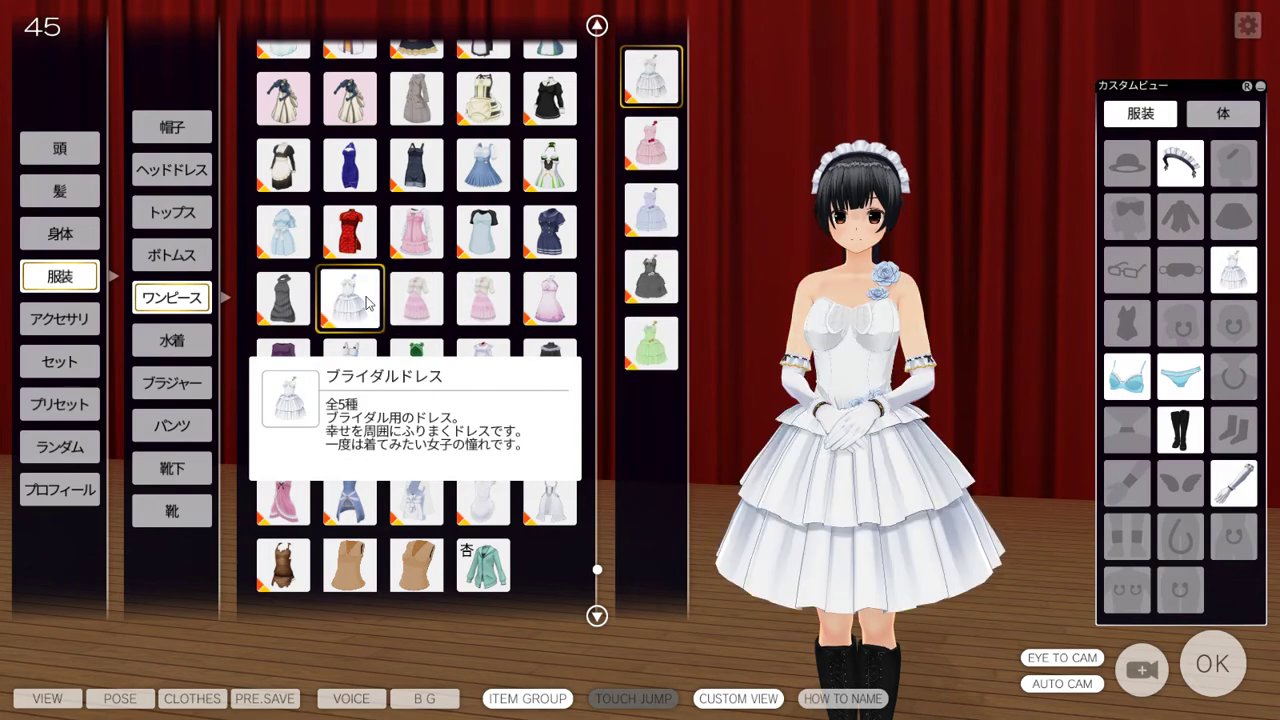
left_click(419, 306)
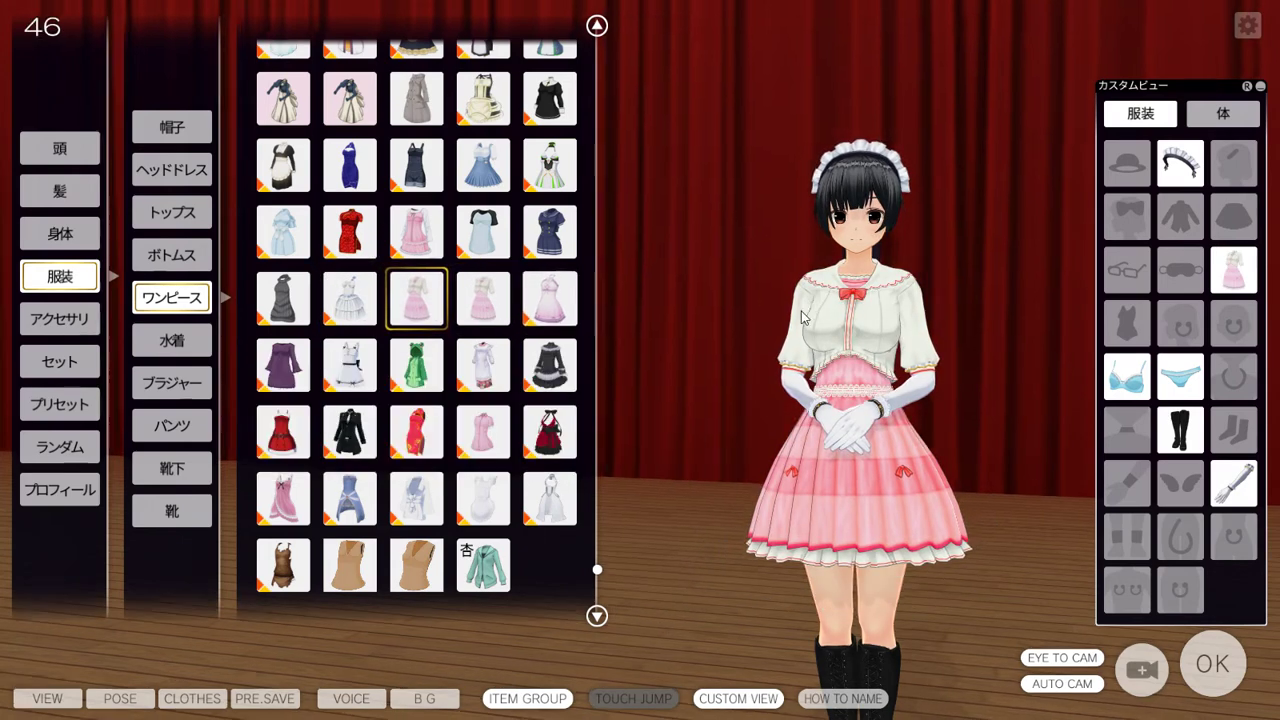
- Return to Photoshop and preview the lilly_dress241_onep1.png texture with the Curves 1 layer shown, leaving that layer hidden
key("alt+Tab")
key("alt+Tab")
left_click(757, 324)
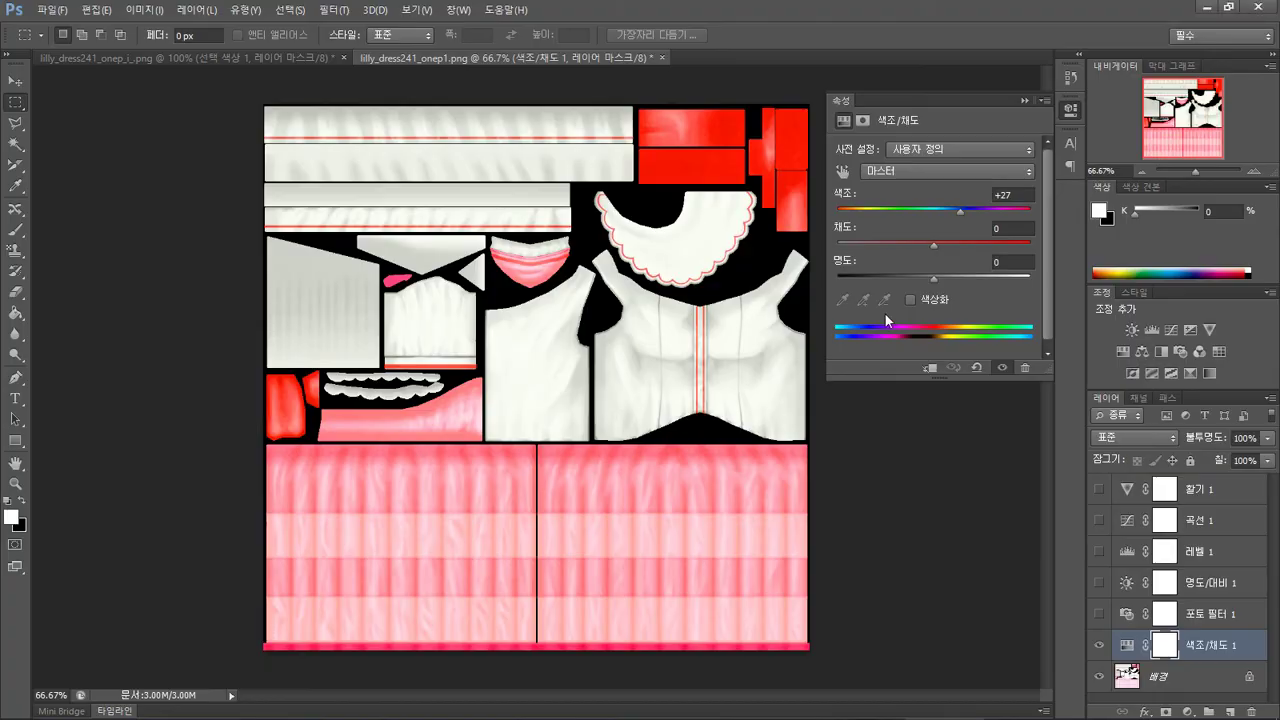
key("alt")
left_click(1101, 521)
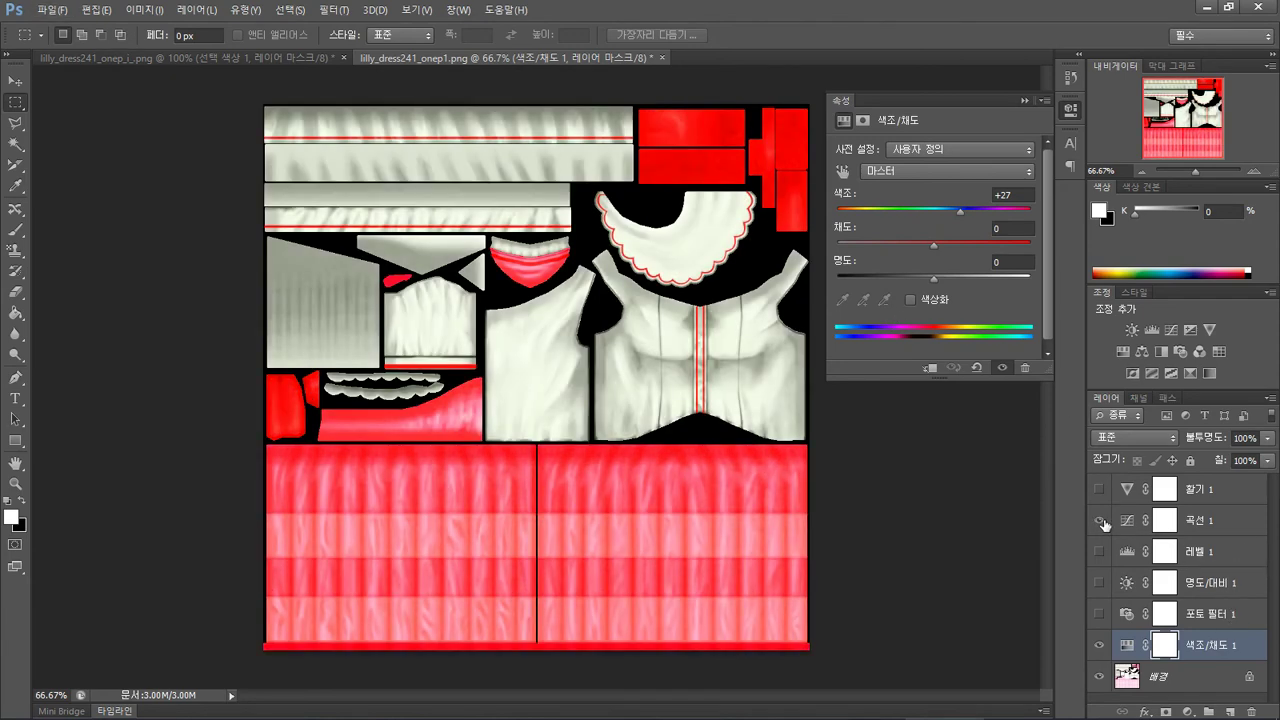
left_click(1101, 521)
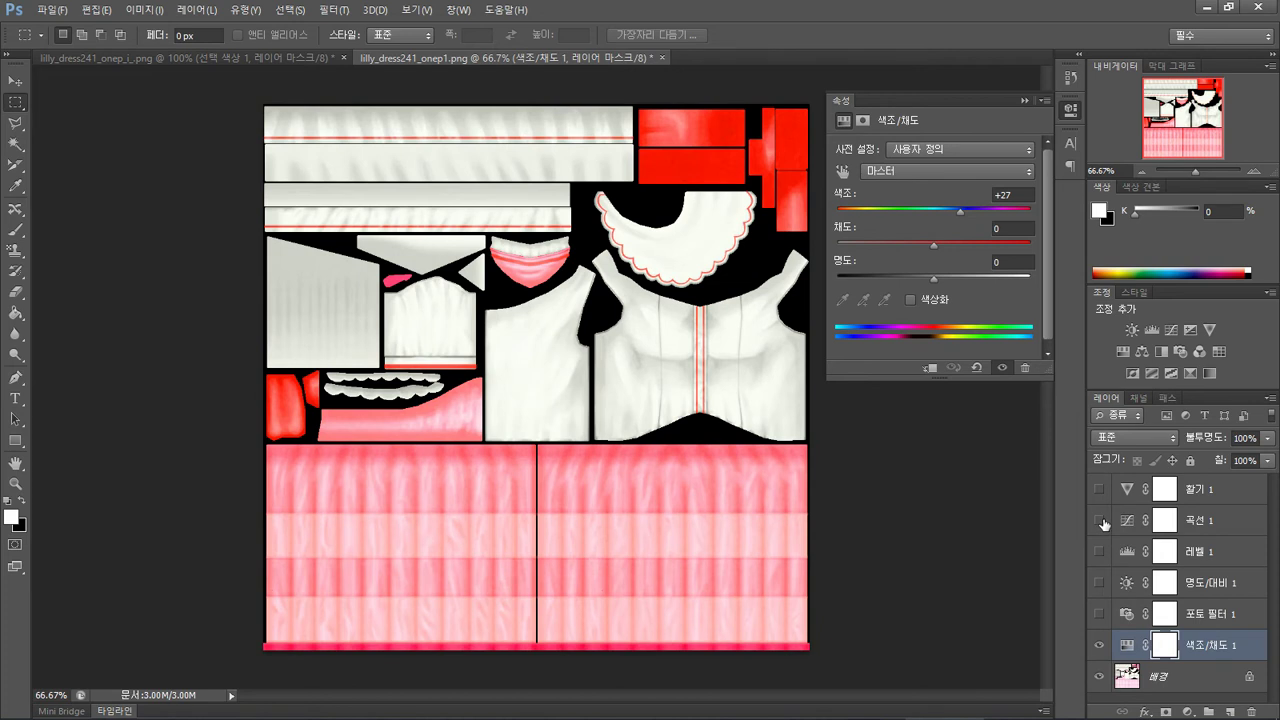
- Set the Reds range of the Hue/Saturation 1 layer to hue -2 and lightness -100
left_click(1227, 641)
left_click(1165, 645)
left_click(955, 172)
left_click(969, 195)
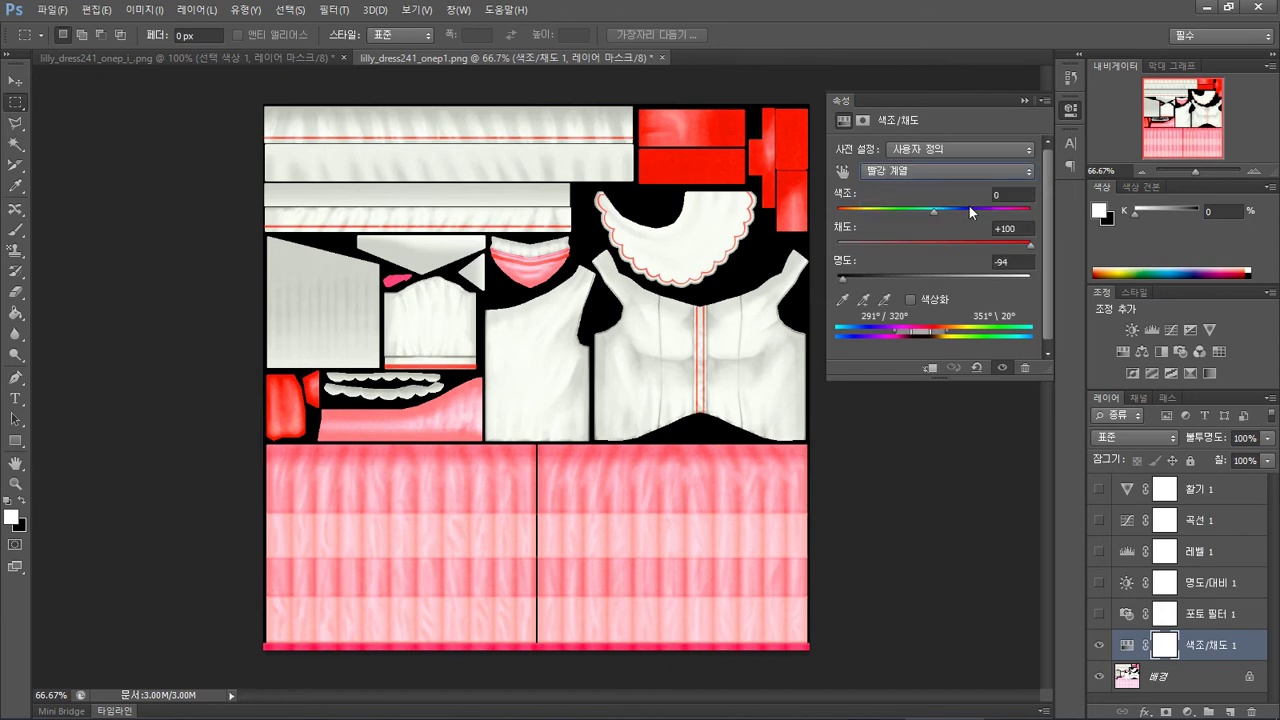
left_click(1099, 645)
left_click(1099, 645)
mouse_move(934, 212)
left_mouse_down()
mouse_move(915, 212)
mouse_move(990, 212)
mouse_move(916, 213)
mouse_move(946, 213)
mouse_move(931, 215)
left_mouse_up()
left_click_drag(853, 276, 825, 272)
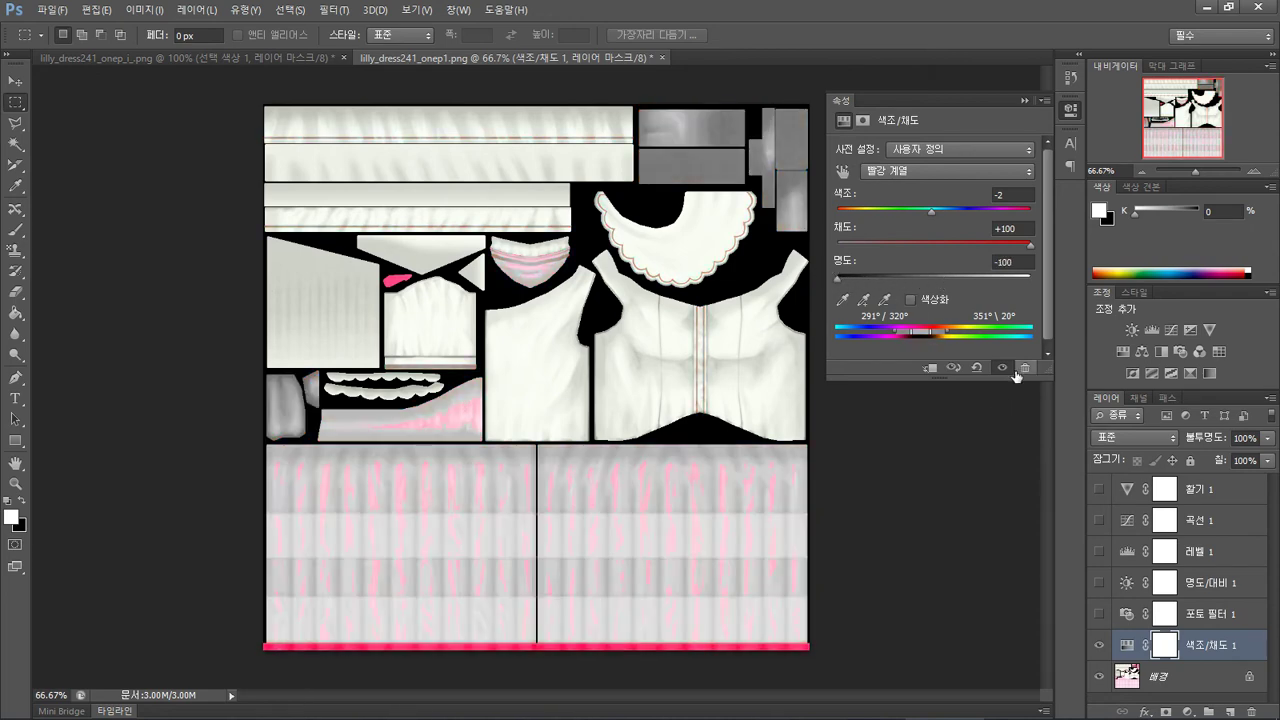
right_click(1212, 645)
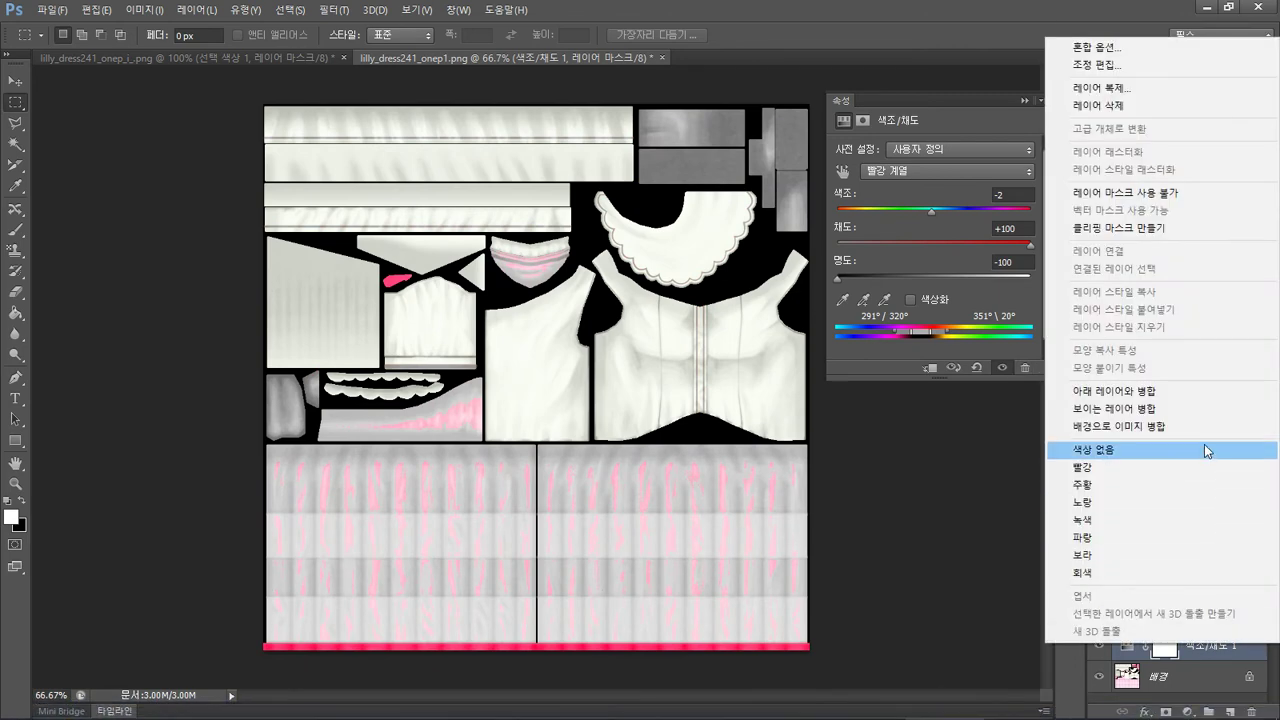
left_click(1008, 38)
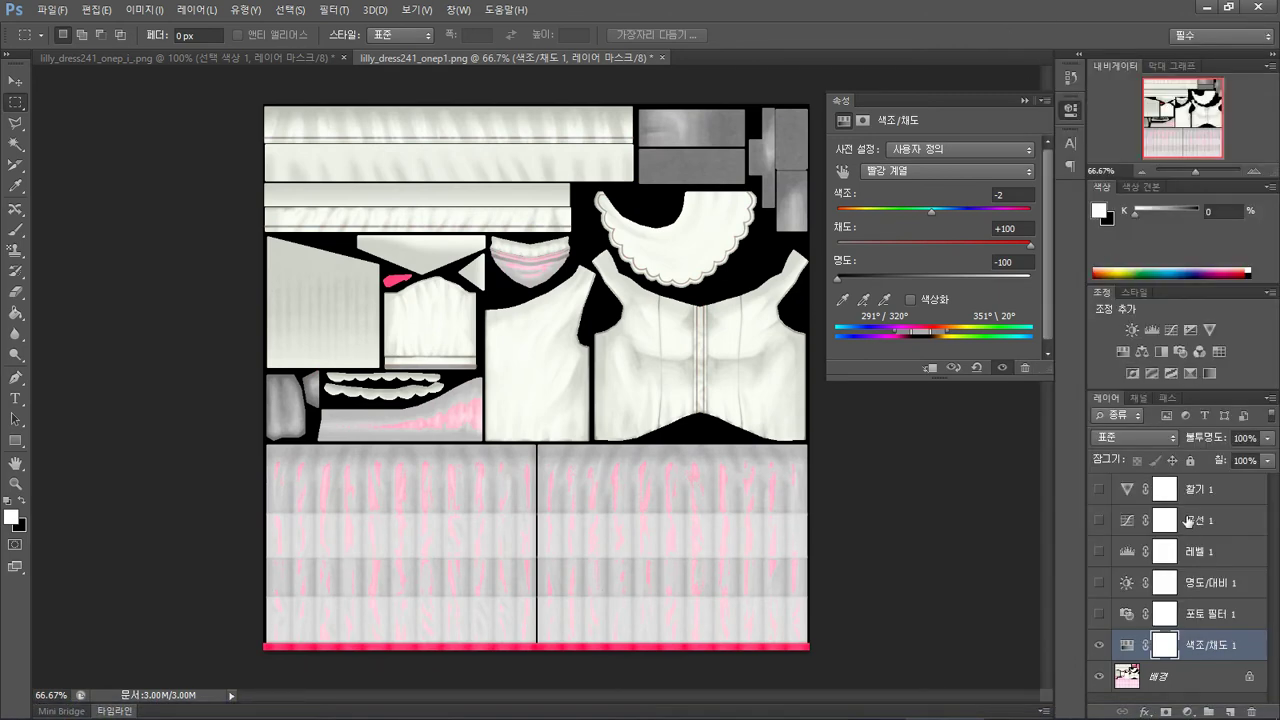
- Add a second Hue/Saturation adjustment layer, shift its Reds range to 307°/336°–7°\36°, and hide the layer
left_click(1122, 351)
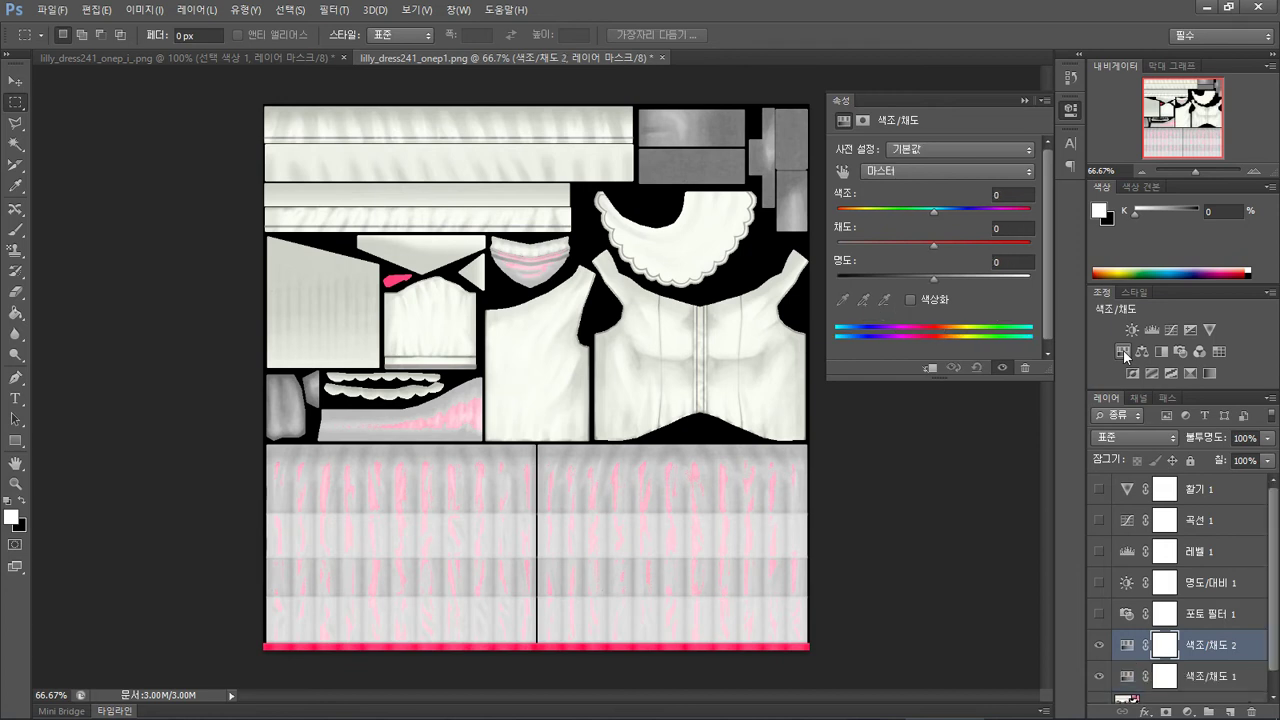
left_click(943, 170)
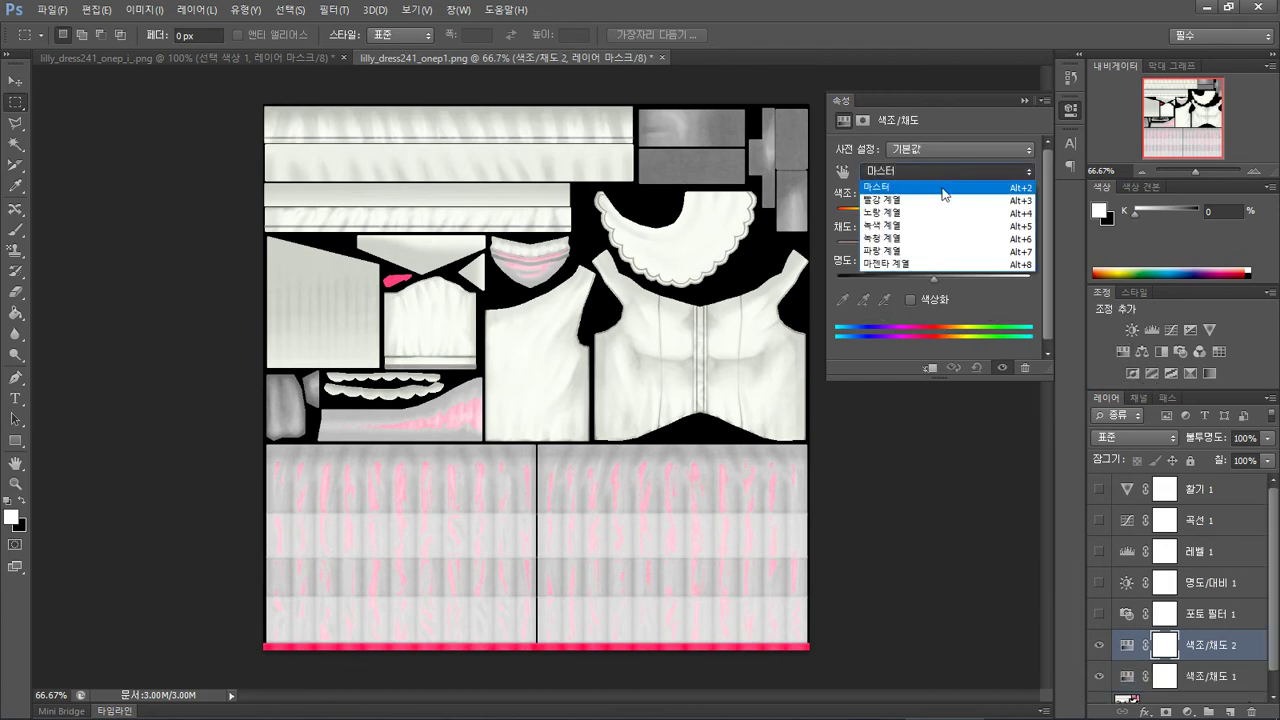
left_click(941, 197)
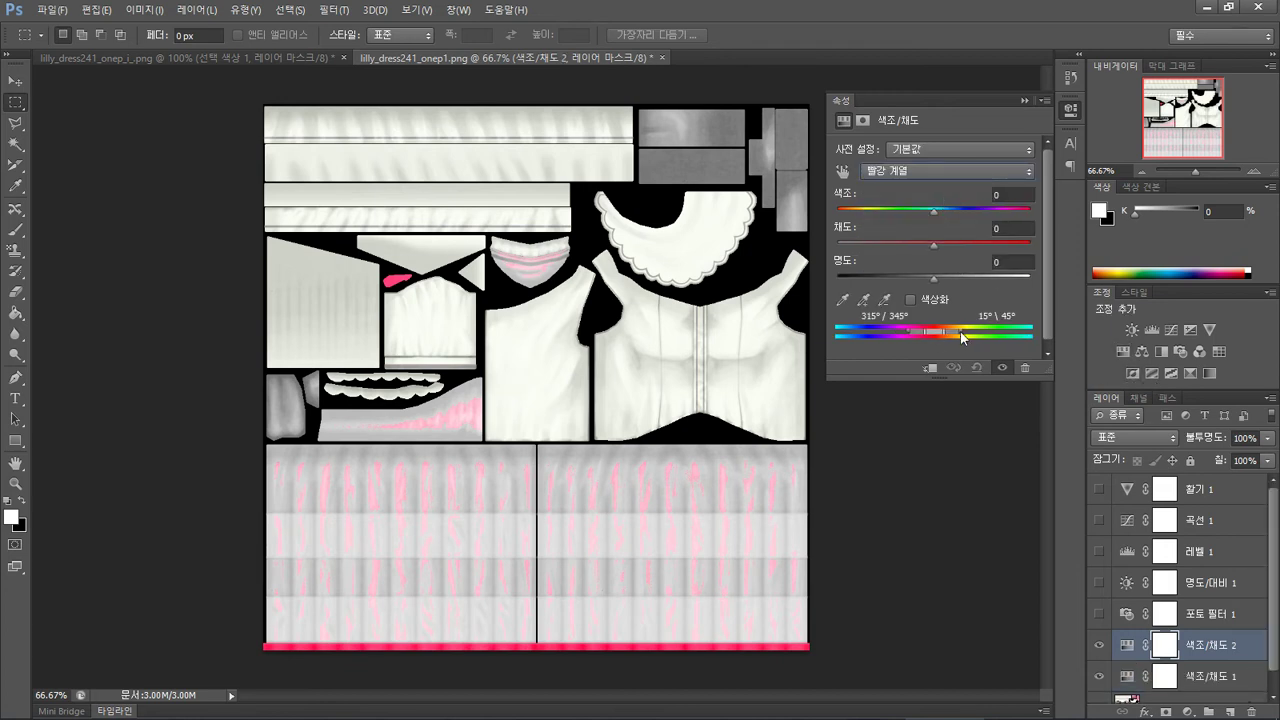
left_click_drag(930, 328, 926, 332)
scroll(1122, 530, "down", 1)
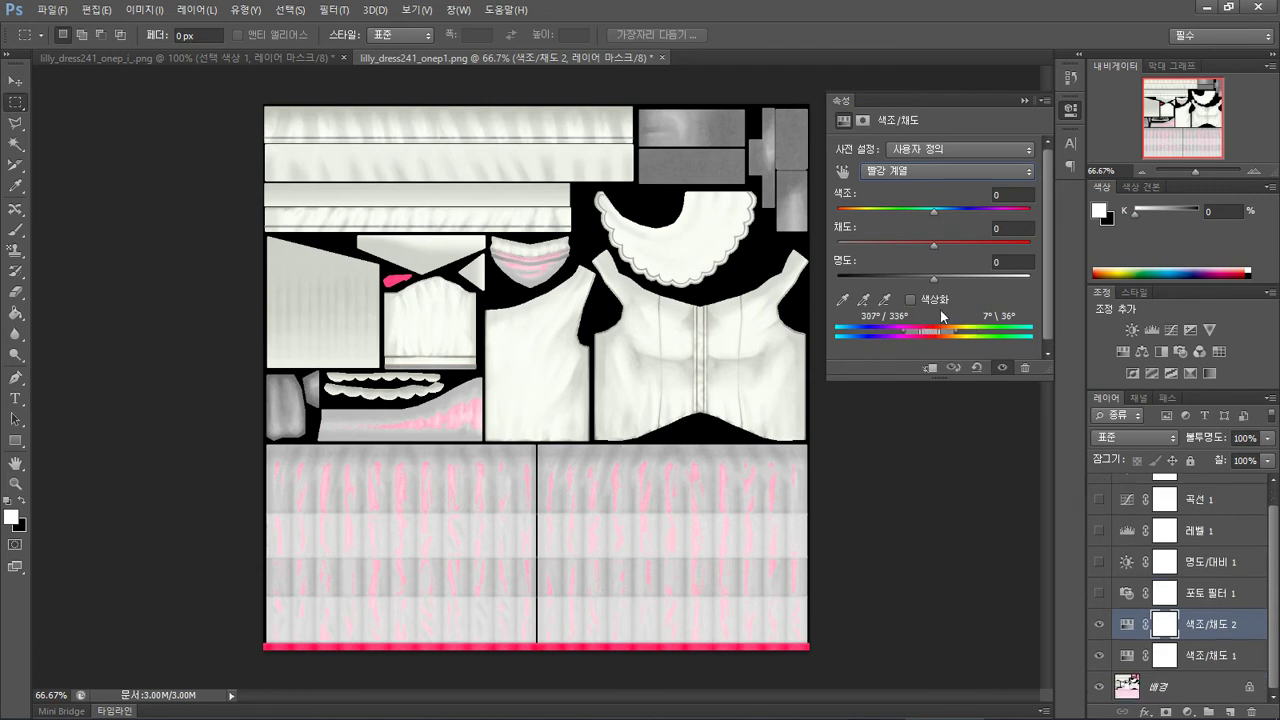
key("alt+2")
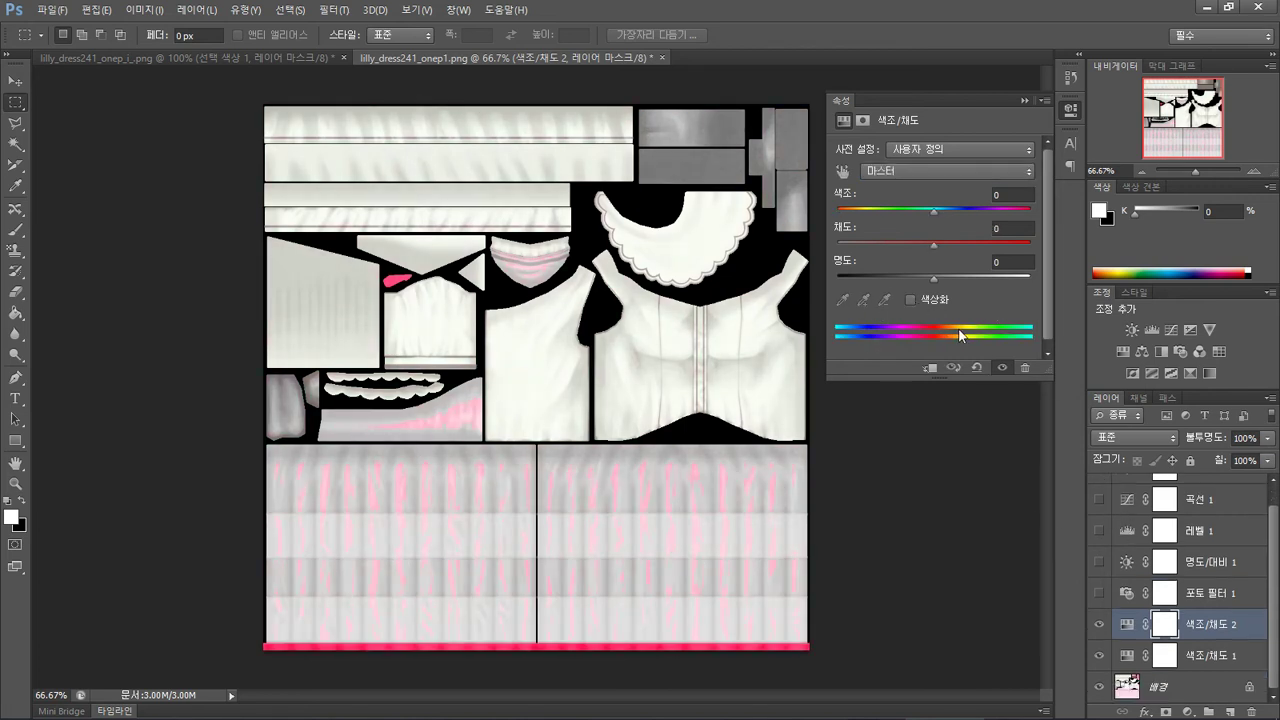
left_click(1099, 624)
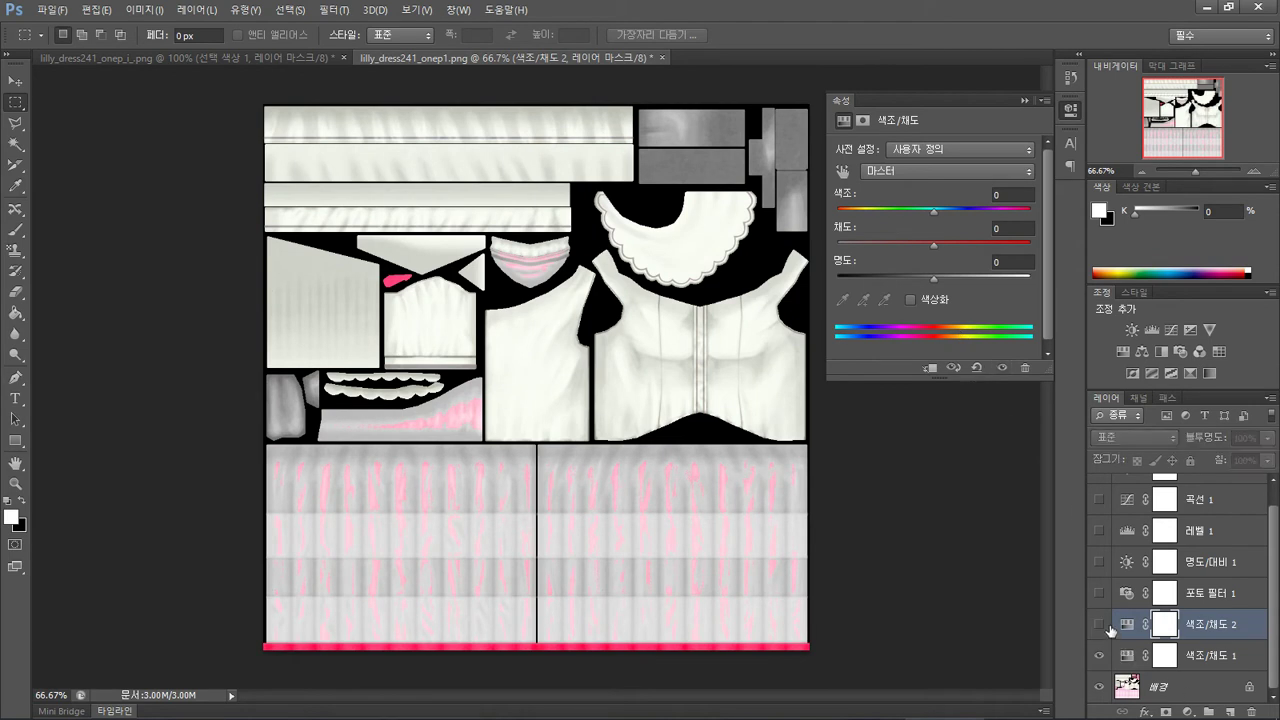
- Clip the Hue/Saturation 1 layer to the background layer and display its Reds settings
left_click(1099, 656)
left_click(1099, 659)
left_click(1188, 660)
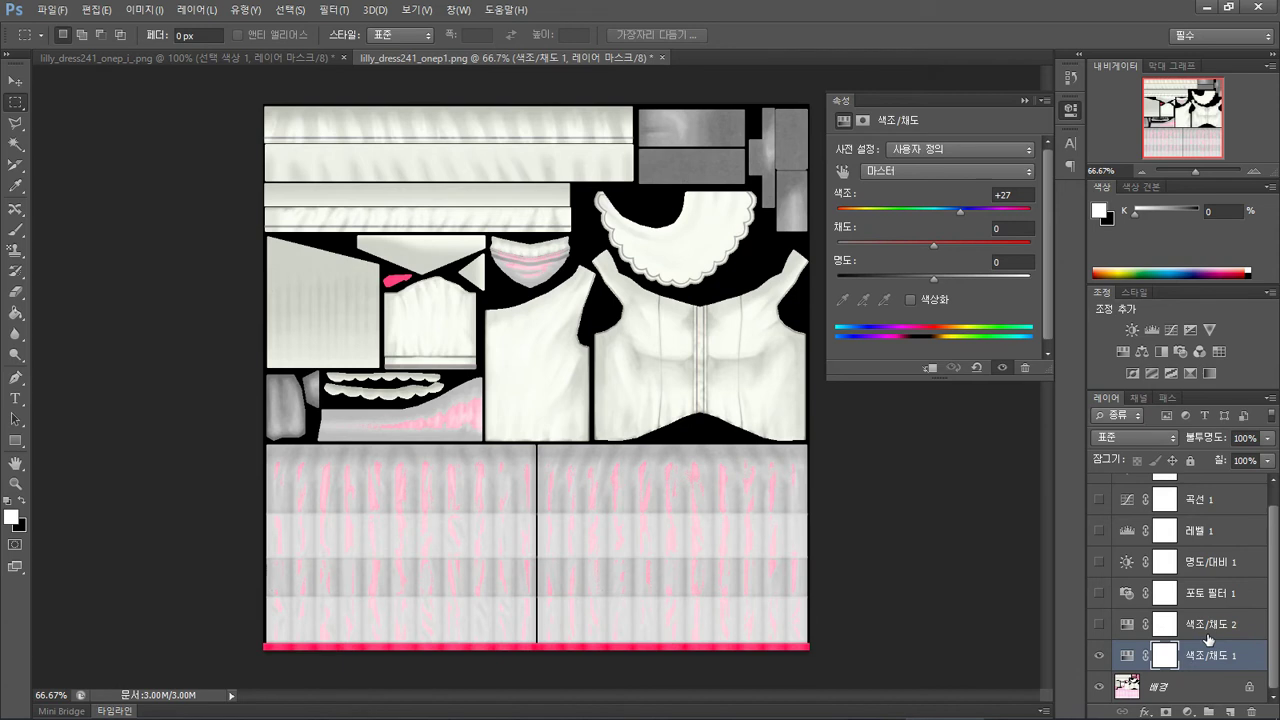
left_click(930, 367)
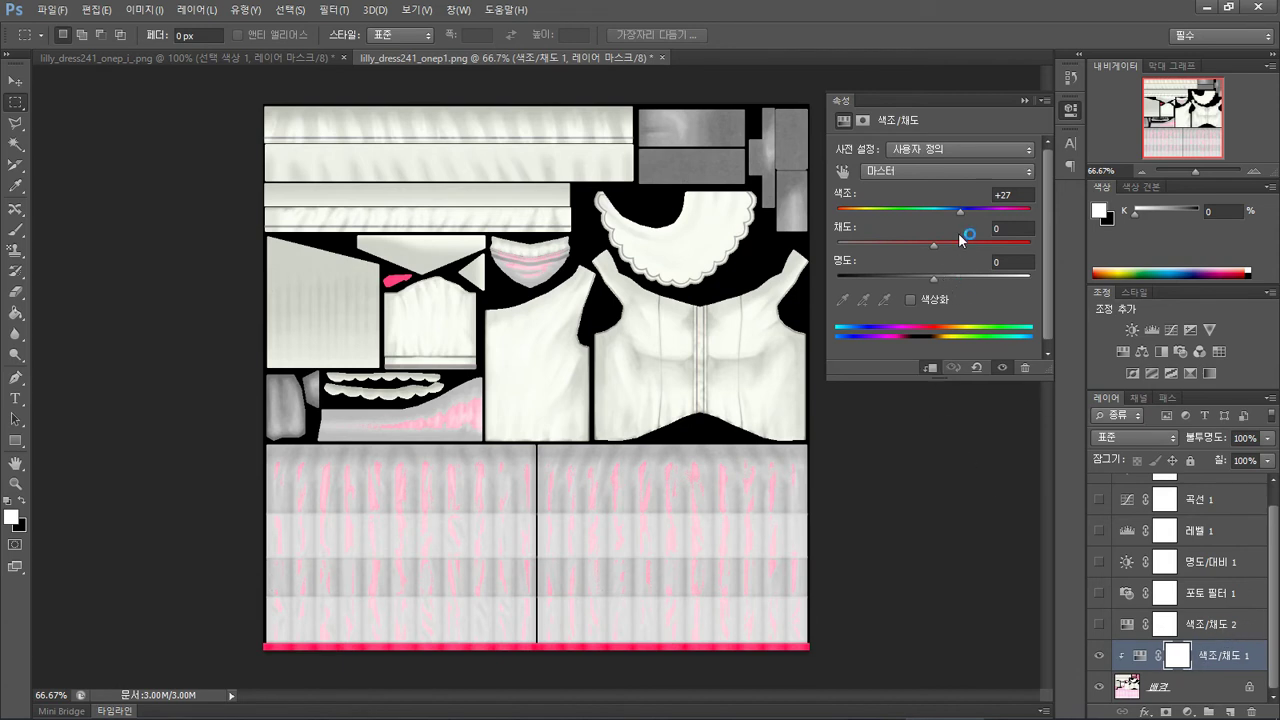
left_click(984, 175)
left_click(976, 201)
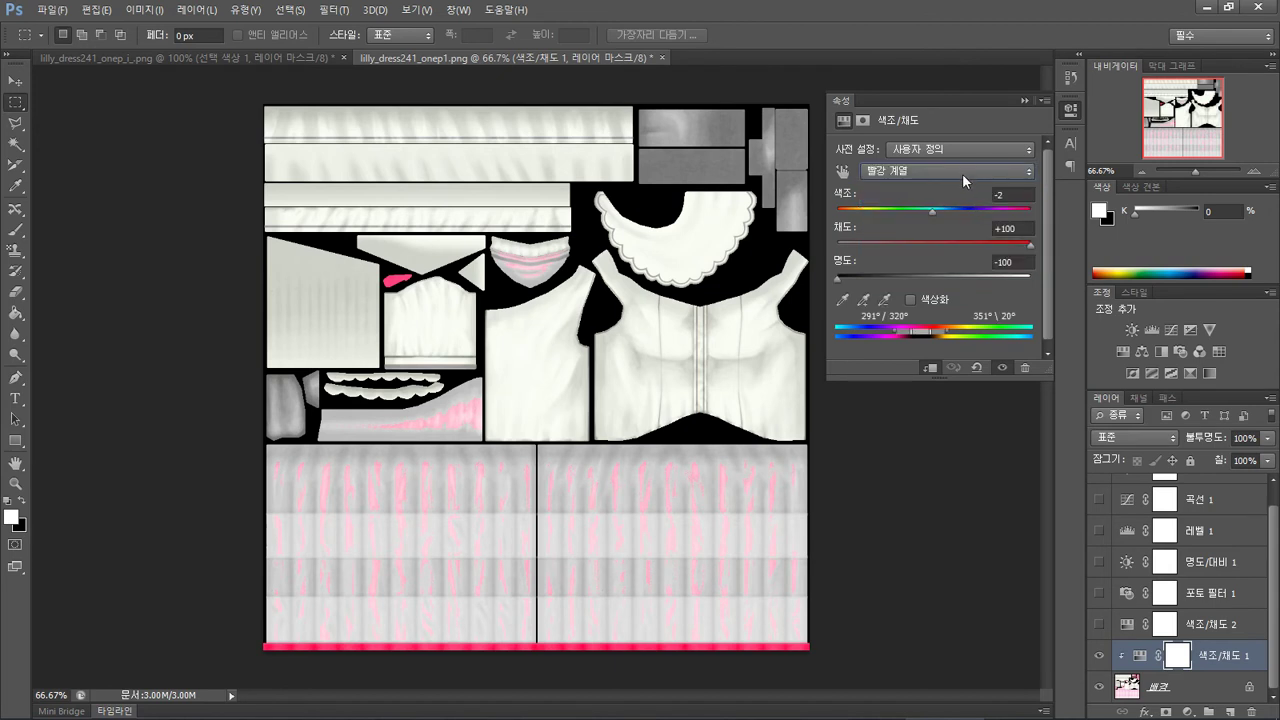
- Compare the texture with the Hue/Saturation 1 layer hidden and shown
scroll(1213, 615, "up", 1)
scroll(1213, 615, "down", 1)
left_click(1176, 687)
left_click(1099, 655)
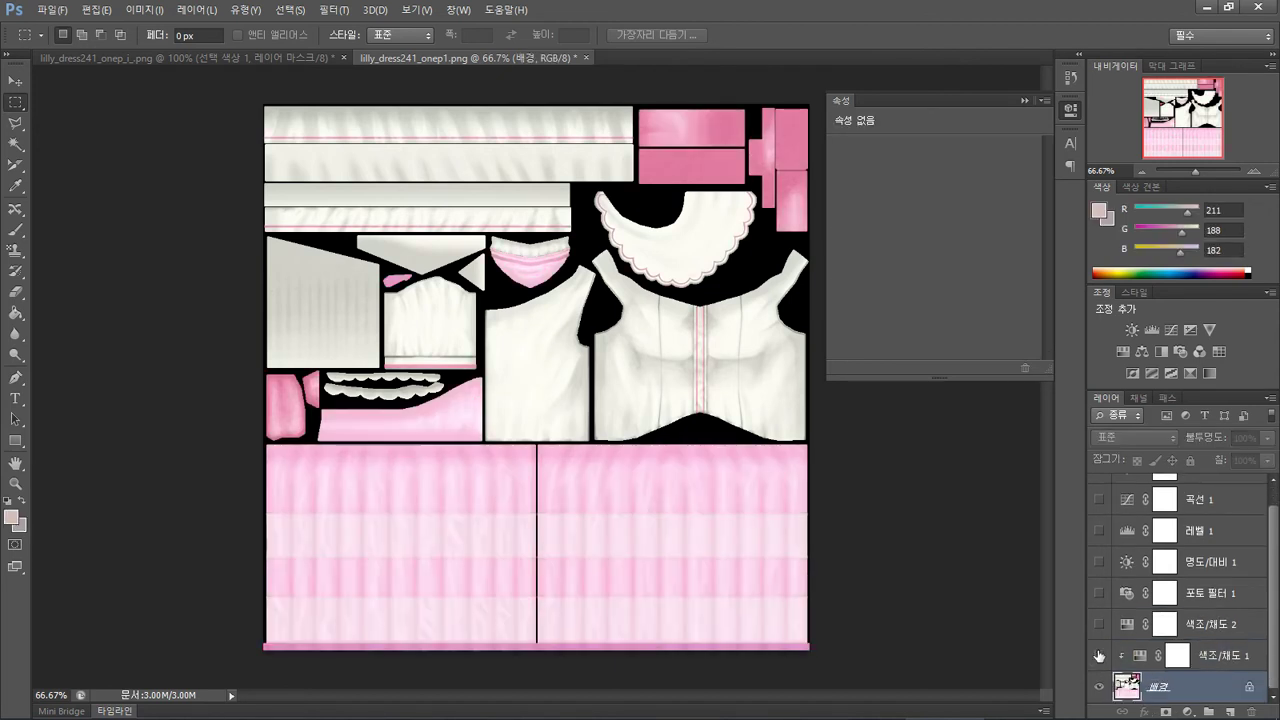
left_click(1099, 656)
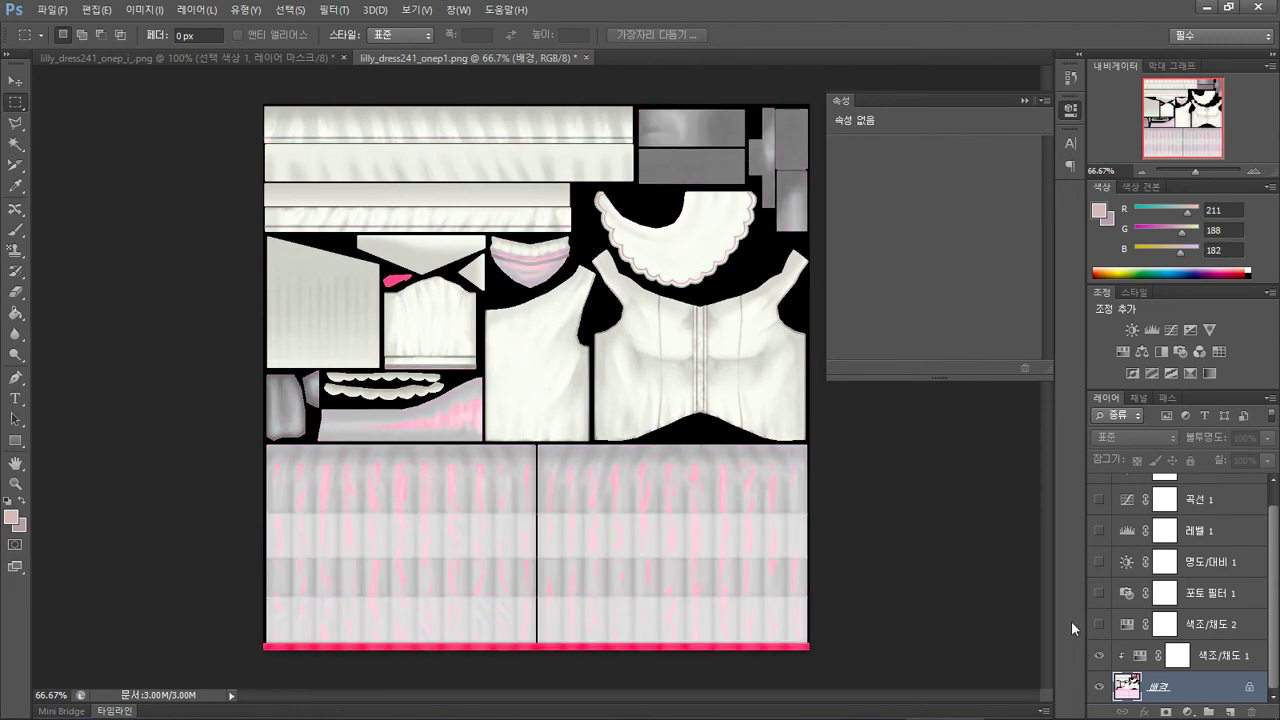
- Reset the Hue/Saturation 1 adjustment to the default preset and choose the Magentas range for editing
left_click(1192, 656)
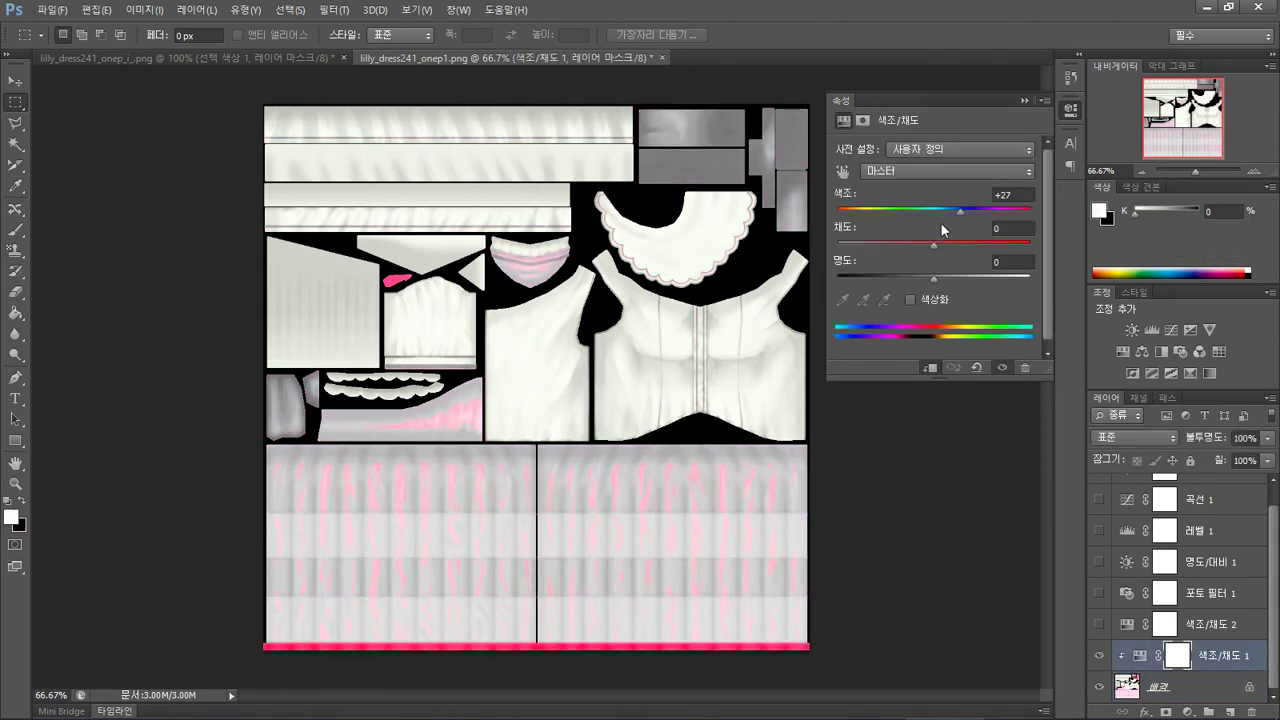
left_click(960, 150)
left_click(958, 166)
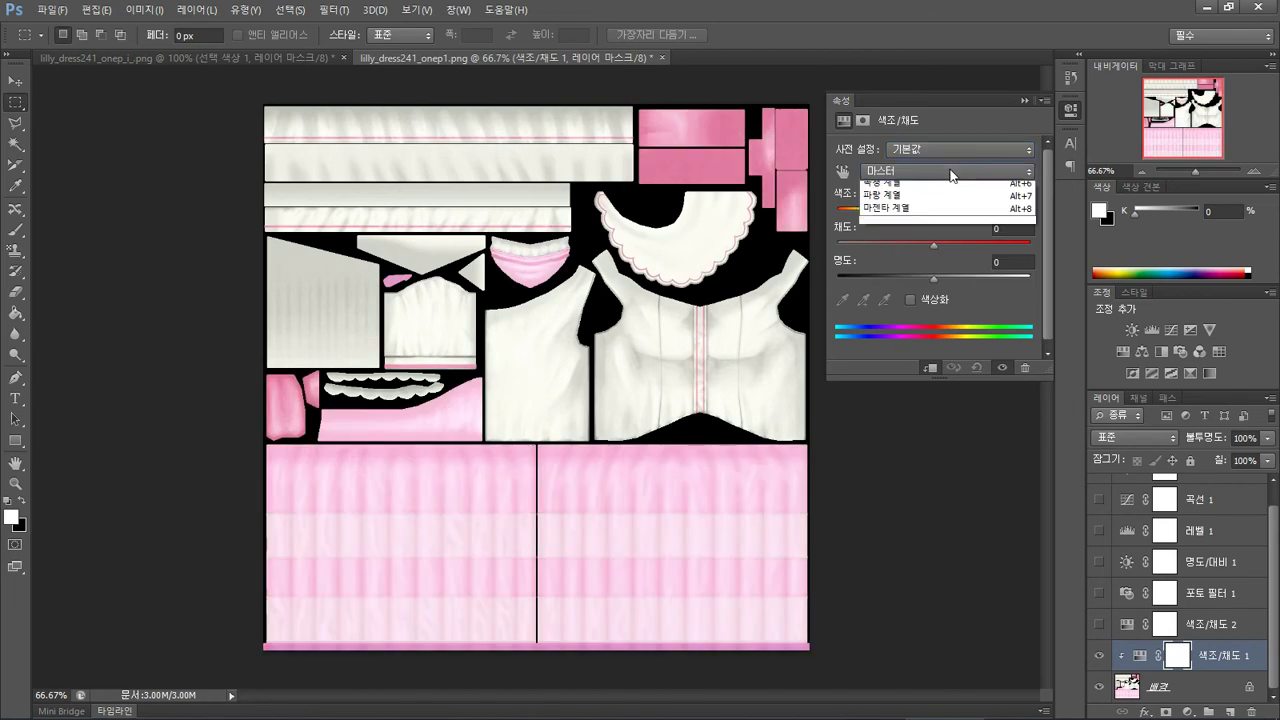
left_click(948, 172)
left_click(946, 190)
left_click(945, 173)
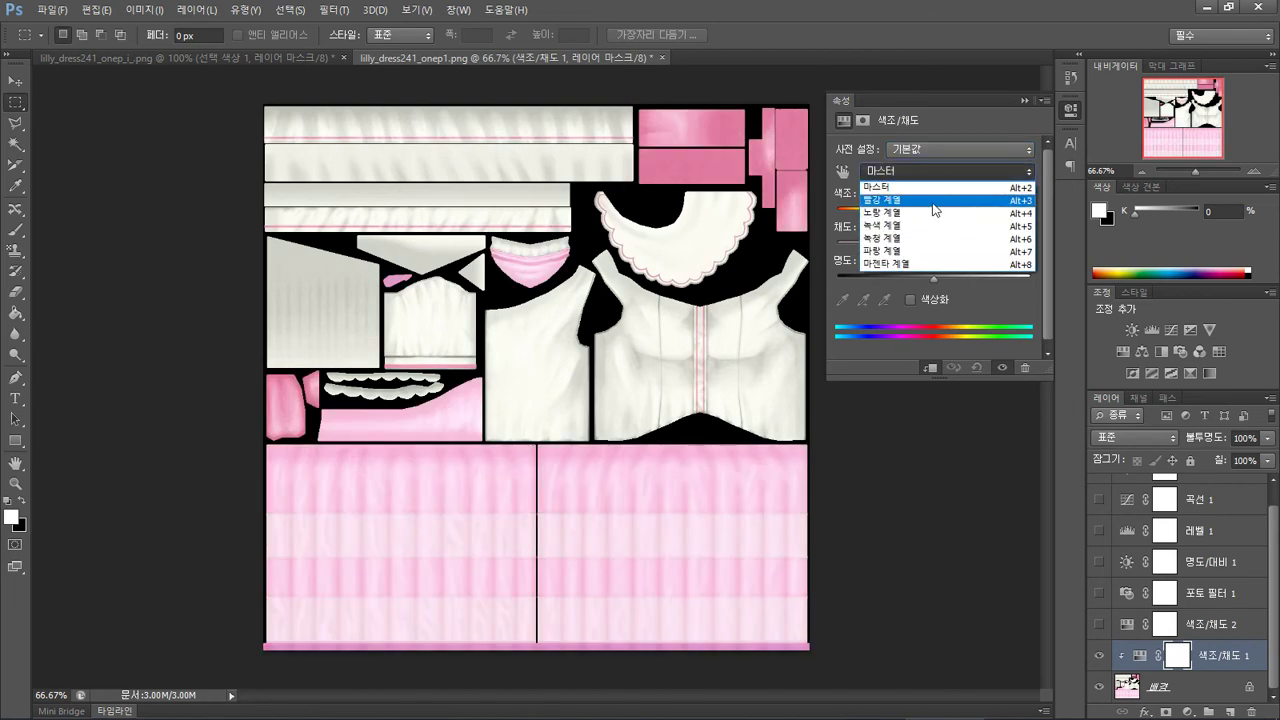
left_click(932, 202)
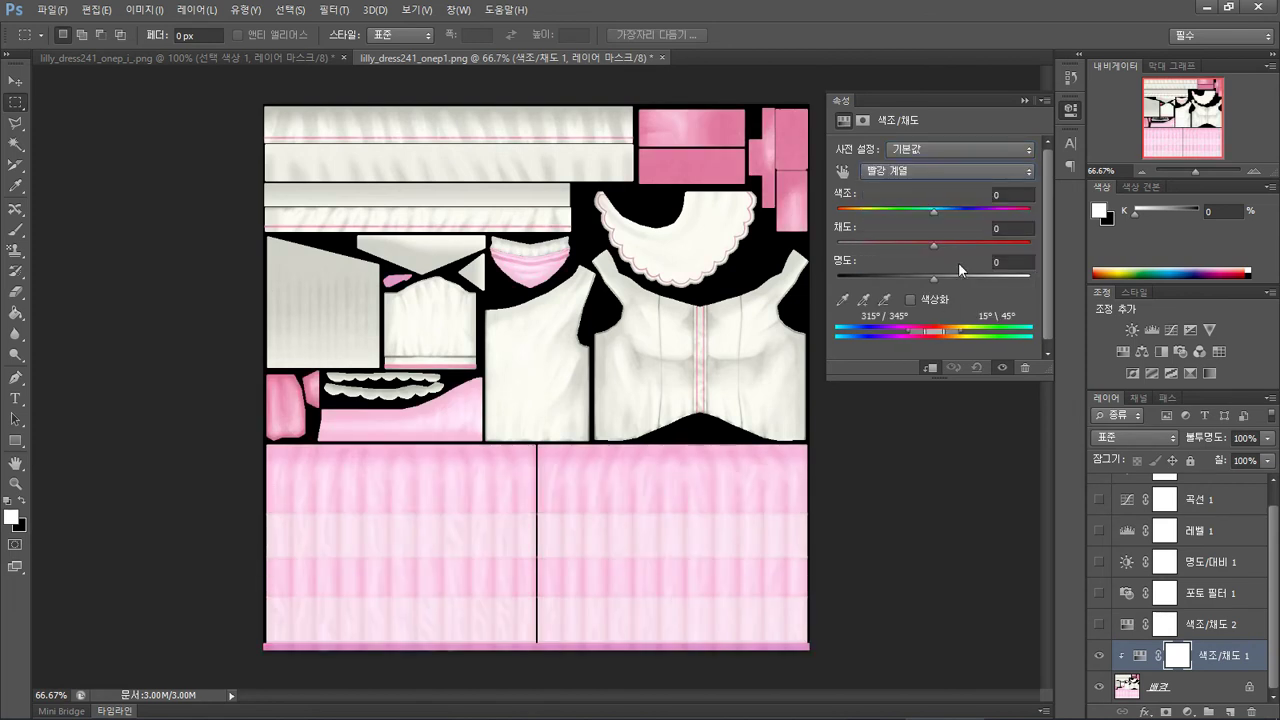
key("Down")
key("Down")
key("Down")
key("Down")
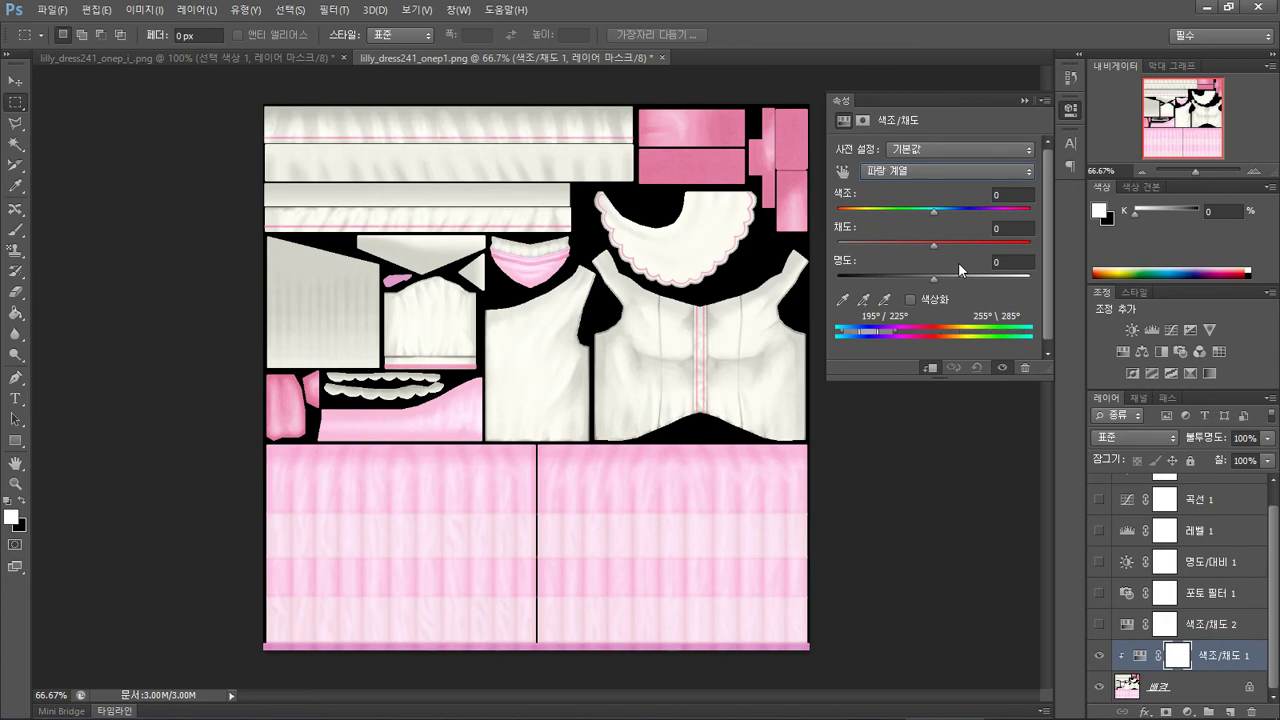
key("Down")
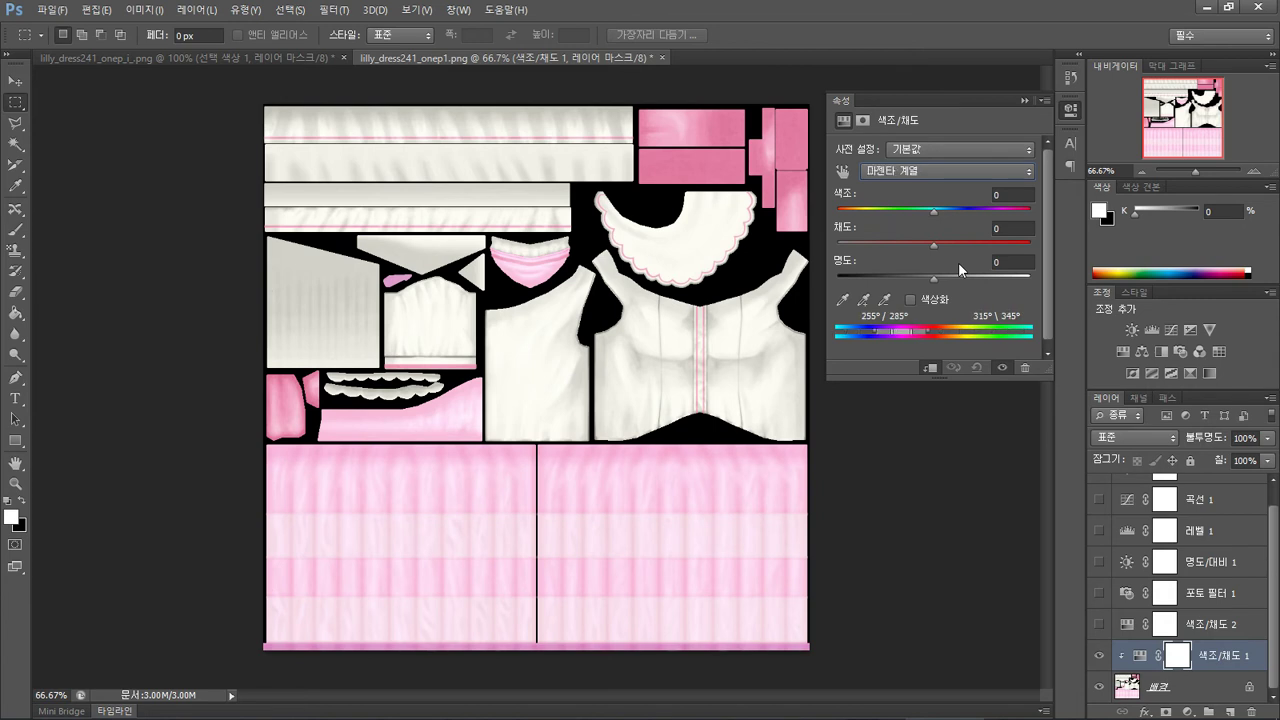
- Set the Magentas range to 254°/263°–342°\348° with hue +21, saturation +89 and lightness -61
left_click_drag(940, 212, 971, 213)
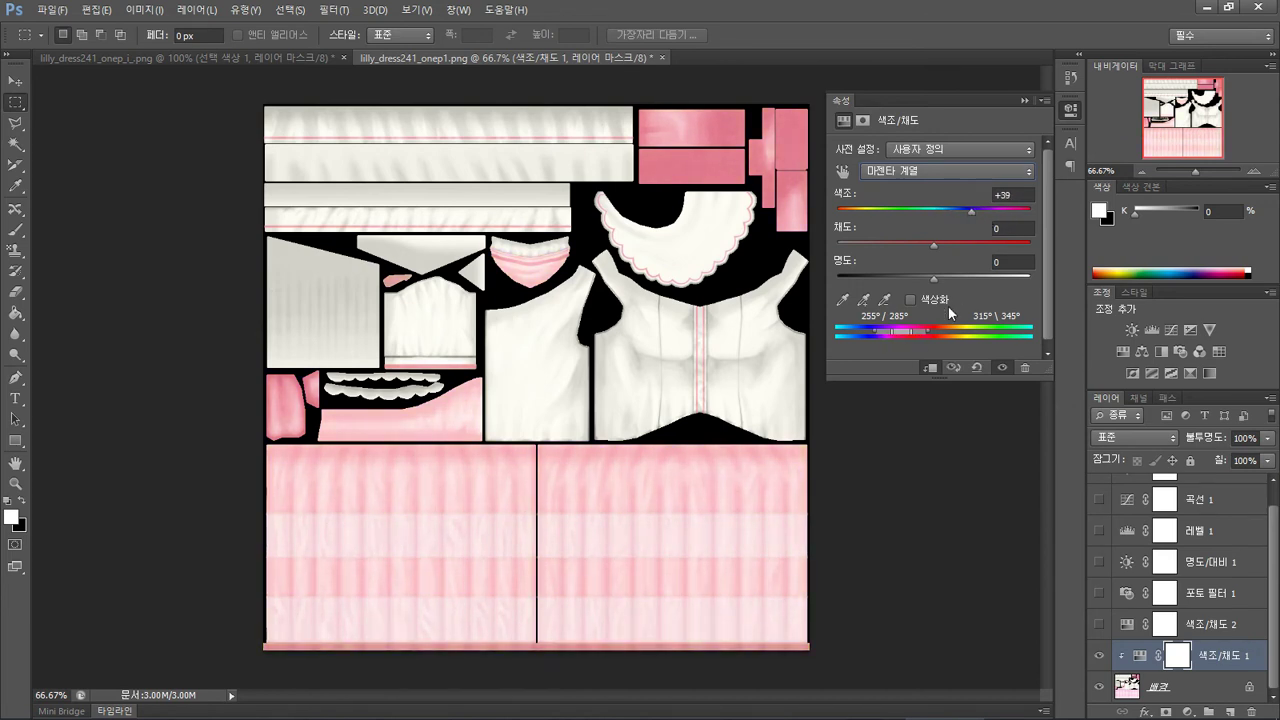
left_click_drag(911, 331, 924, 331)
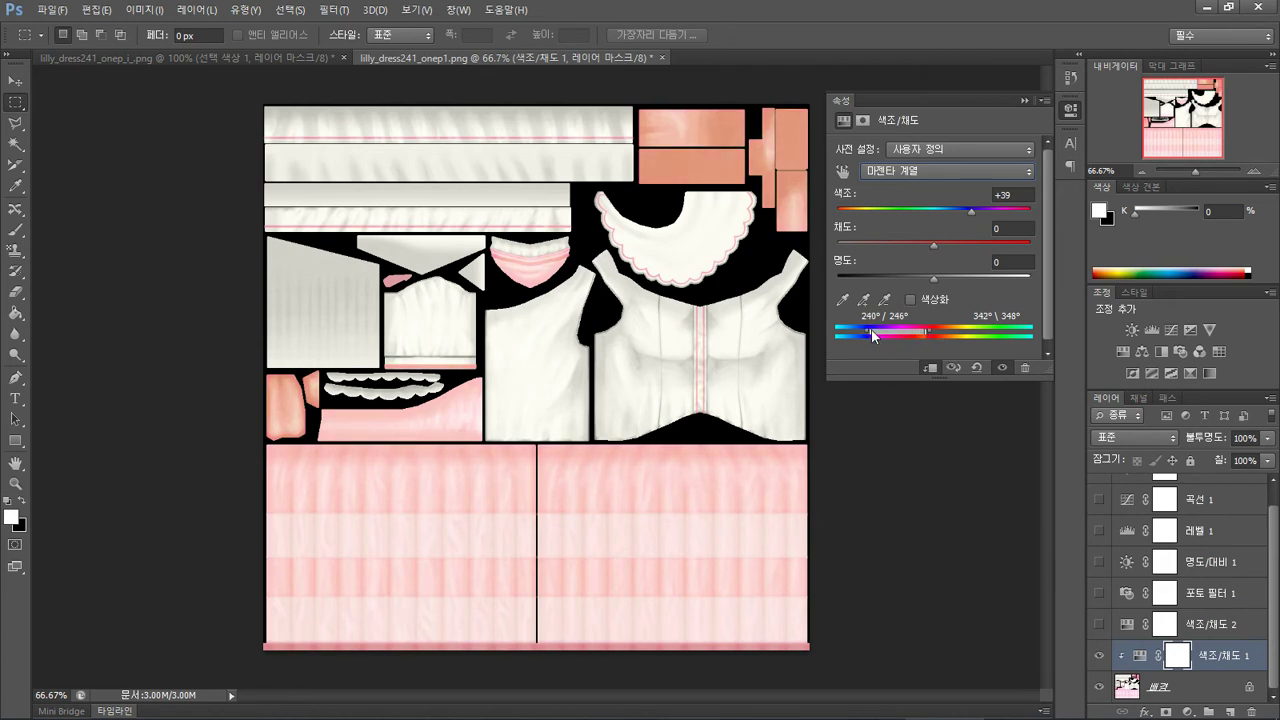
left_click_drag(881, 333, 876, 333)
mouse_move(977, 215)
left_mouse_down()
mouse_move(948, 214)
mouse_move(964, 217)
left_mouse_up()
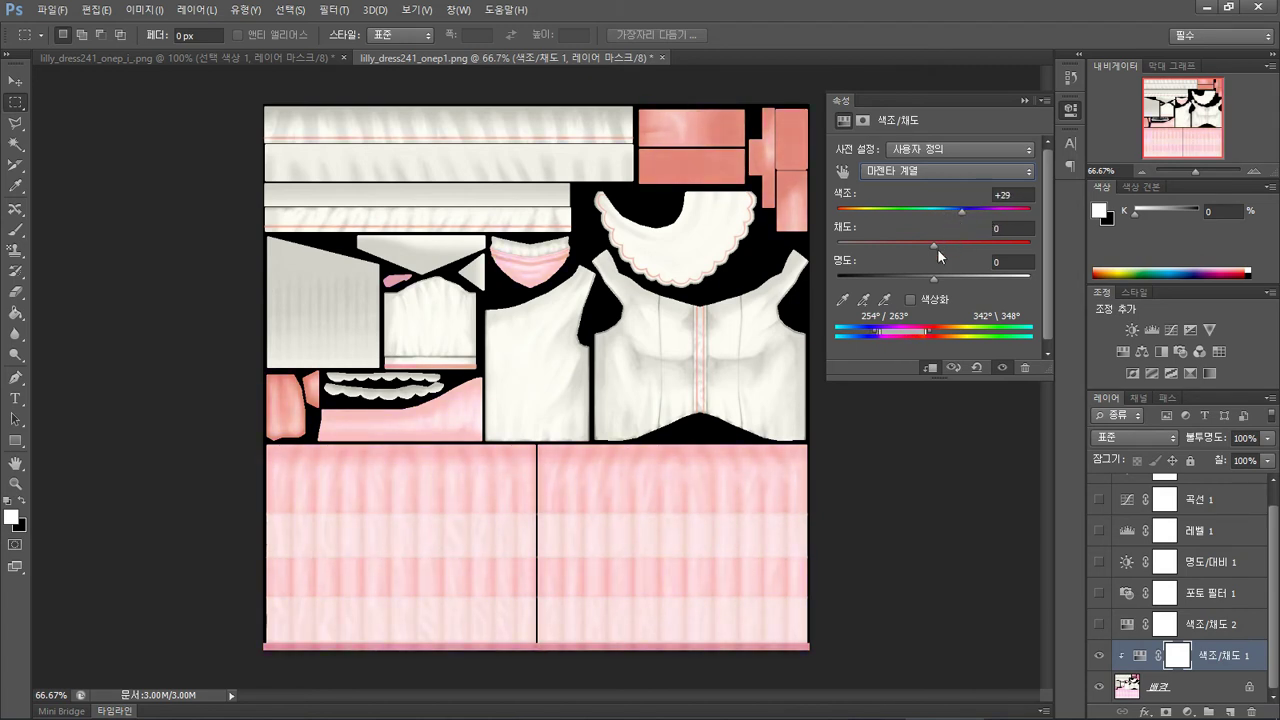
left_click_drag(929, 241, 996, 244)
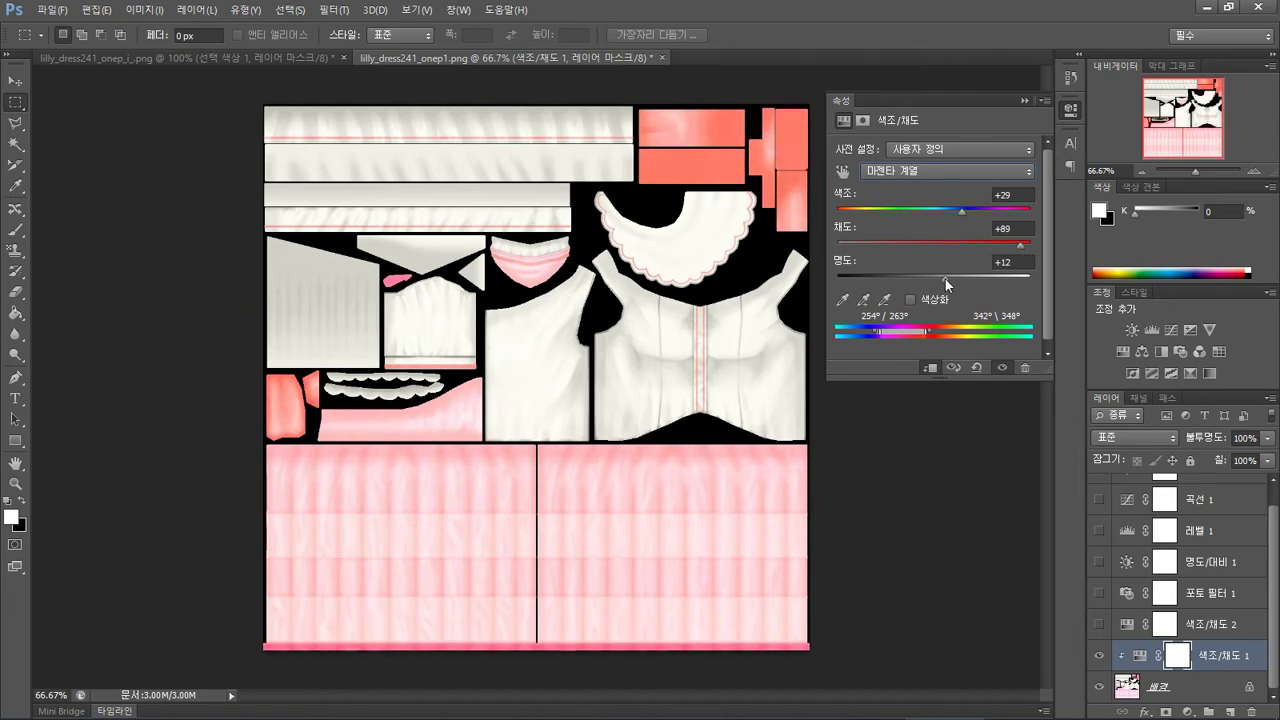
left_click_drag(940, 278, 874, 276)
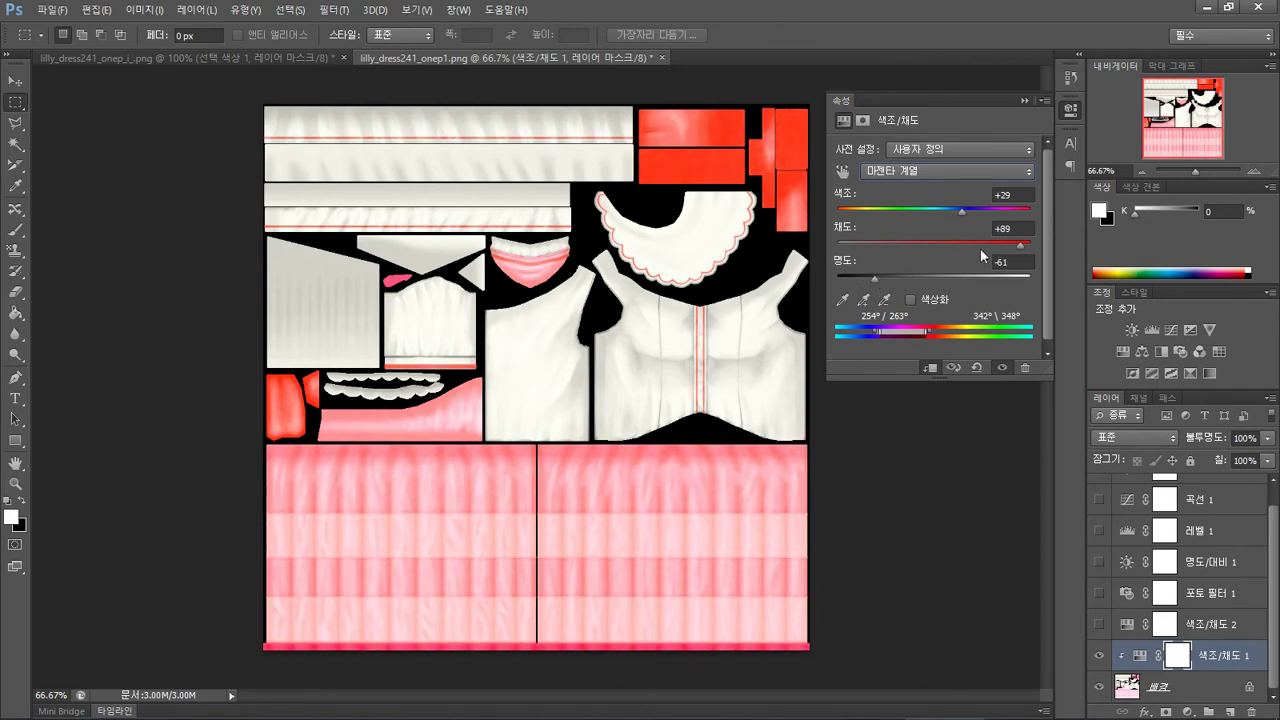
mouse_move(960, 211)
left_mouse_down()
mouse_move(905, 210)
mouse_move(972, 213)
mouse_move(954, 213)
left_mouse_up()
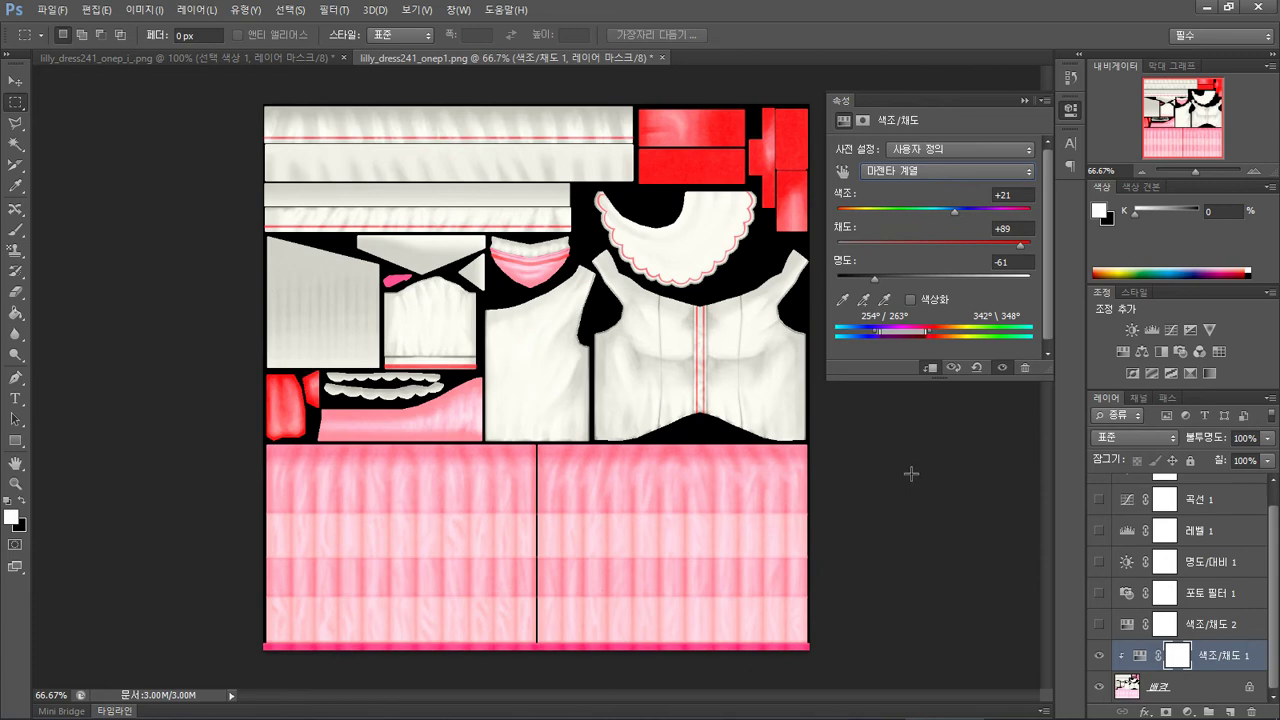
- Show the Hue/Saturation 2 layer, clip it to the layer below, and set its saturation to +93 and lightness to -21
key("alt+Tab")
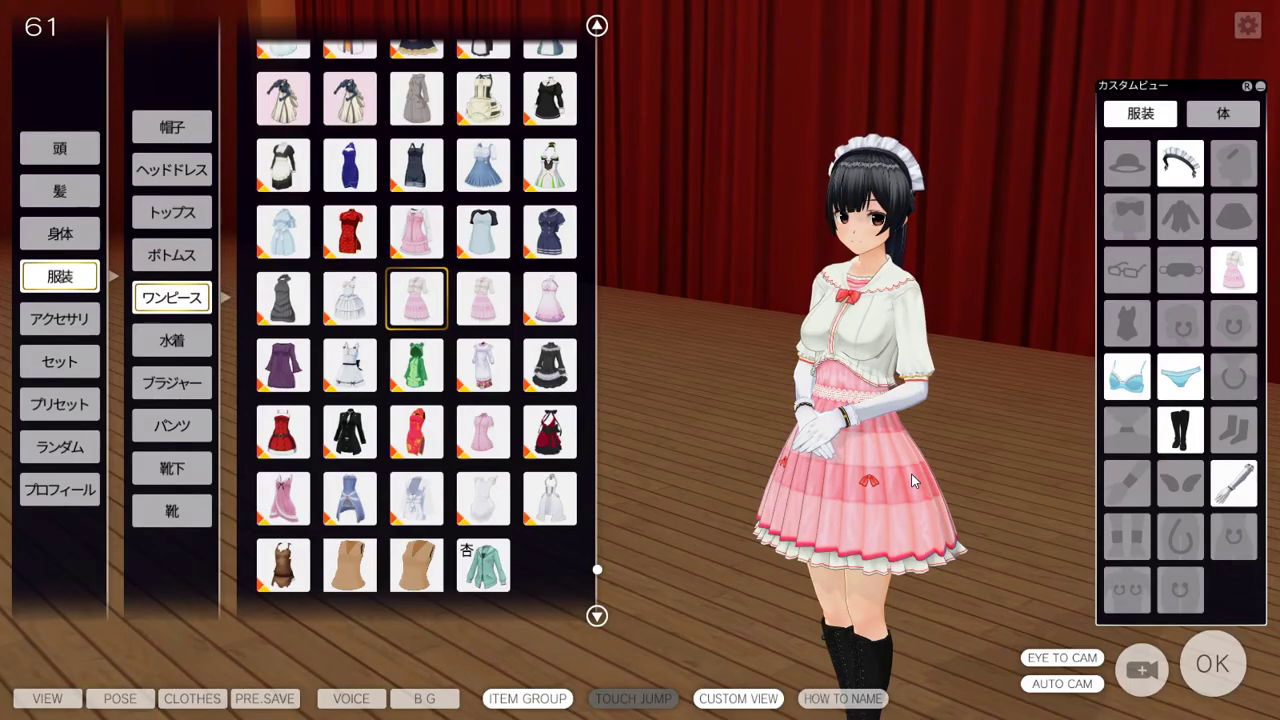
key("alt+Tab")
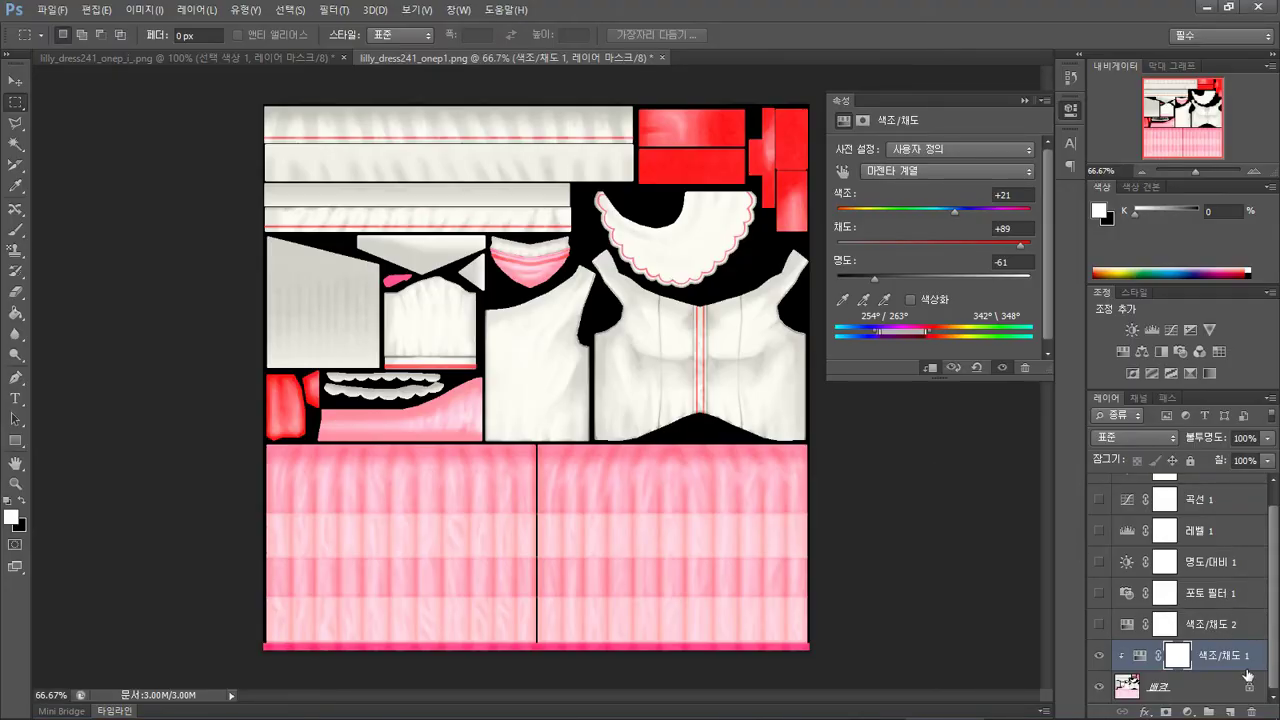
left_click(1188, 626)
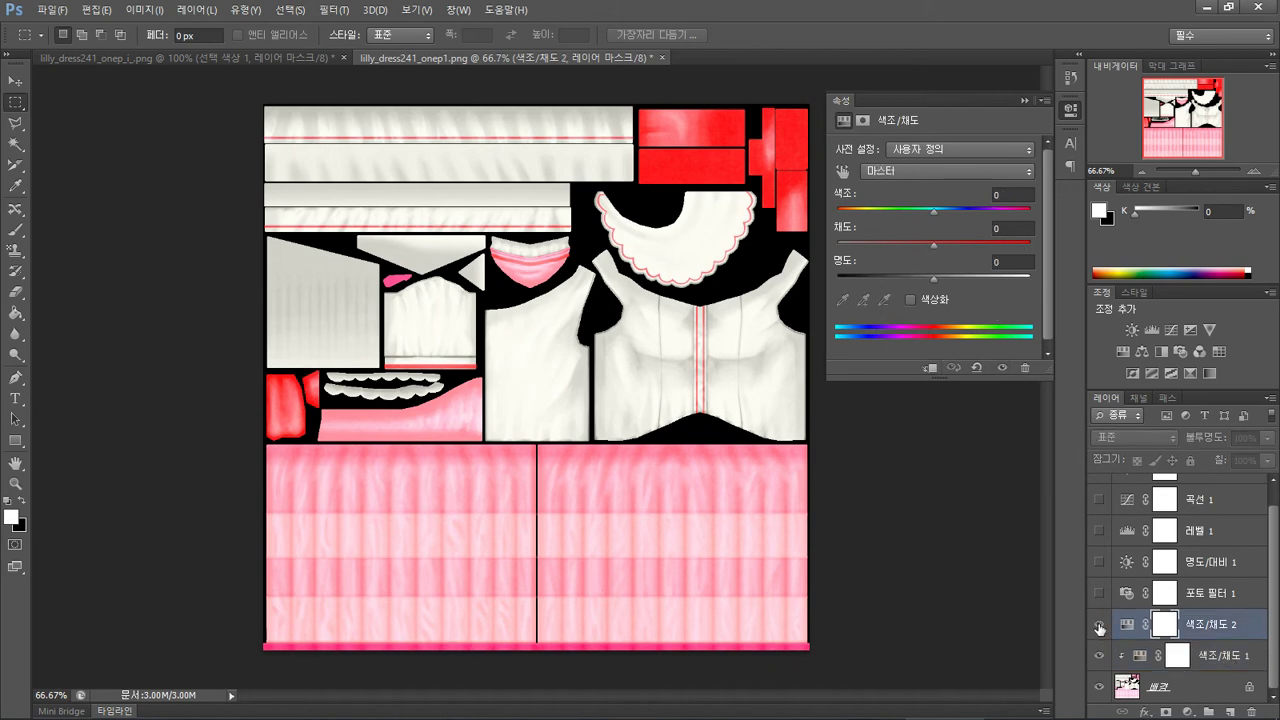
right_click(1216, 626)
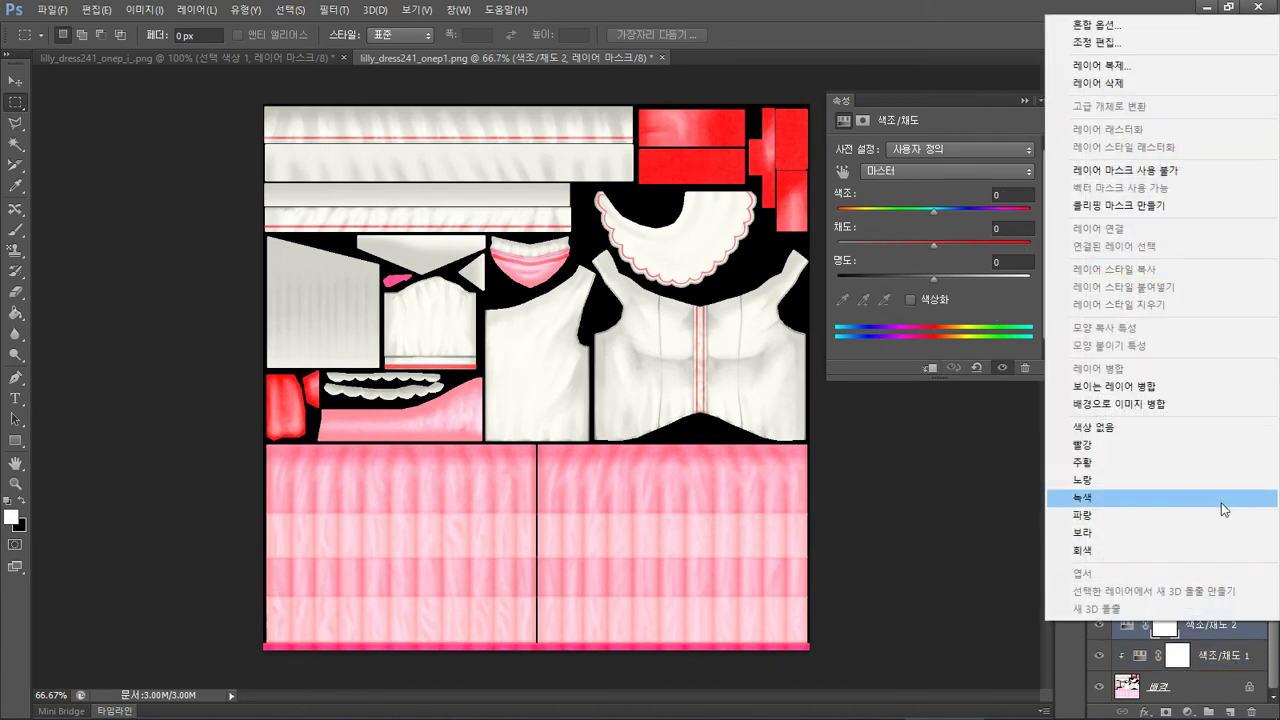
left_click(1213, 629)
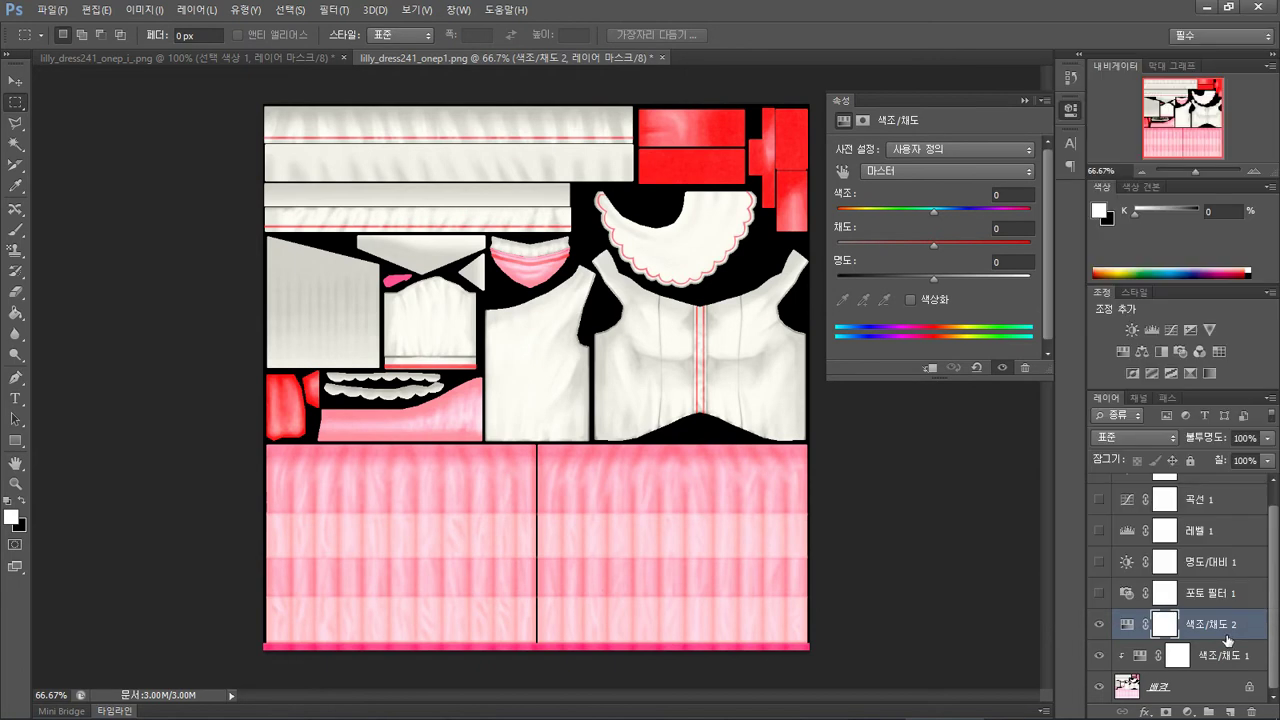
left_click(931, 369)
left_click_drag(939, 243, 1025, 254)
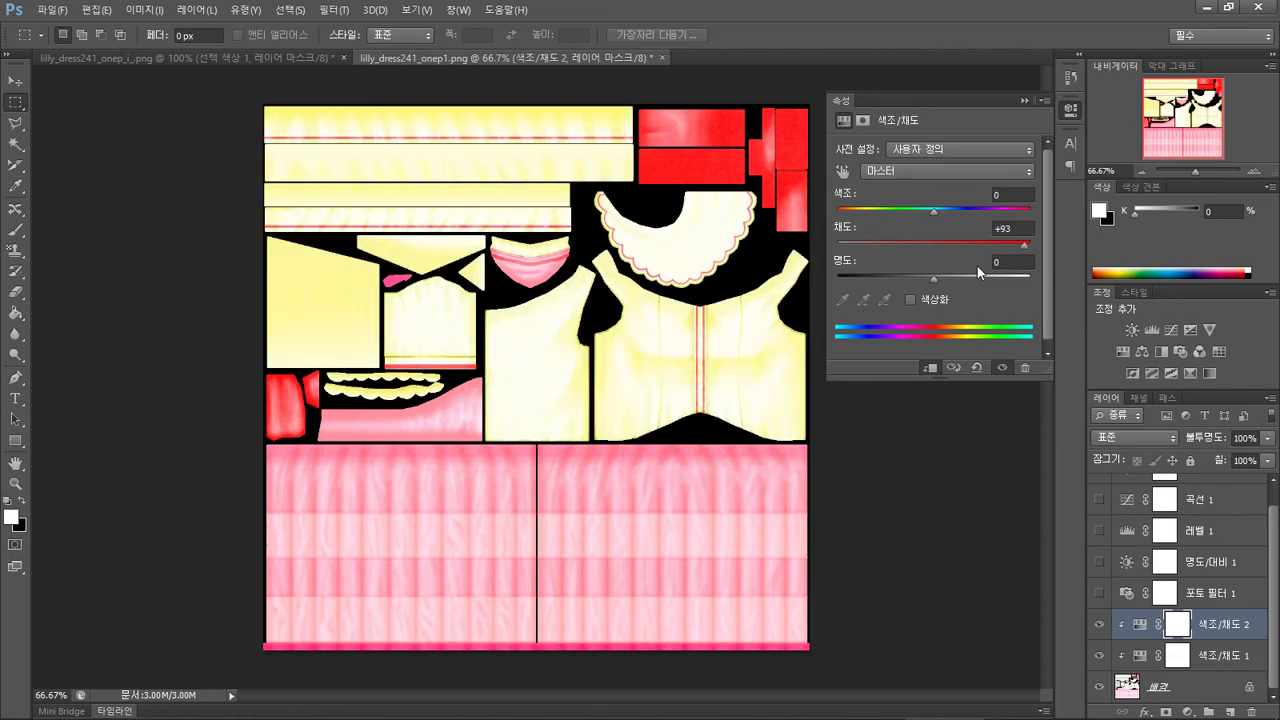
mouse_move(929, 275)
left_mouse_down()
mouse_move(860, 280)
mouse_move(936, 284)
mouse_move(913, 278)
left_mouse_up()
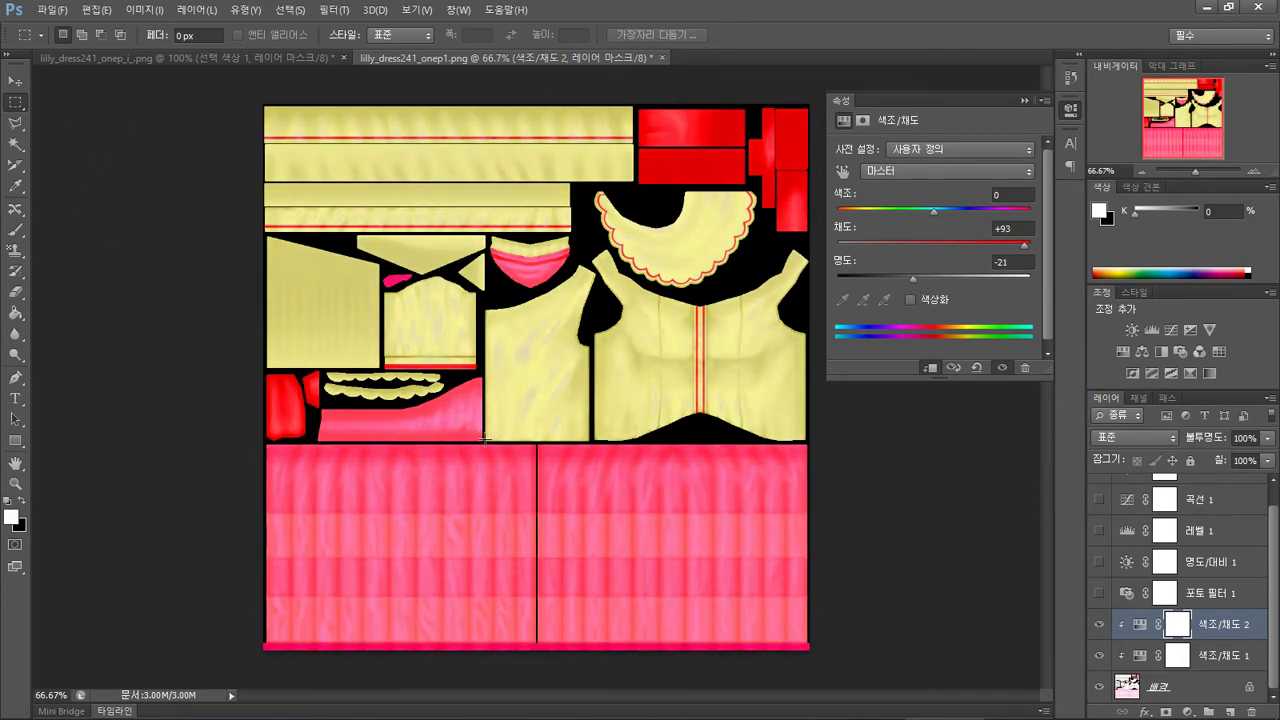
- Fill the Hue/Saturation 2 mask with black over the bodice pieces and the scalloped collar to exclude them from the recolouring
left_click_drag(484, 443, 808, 237)
left_click(1176, 623)
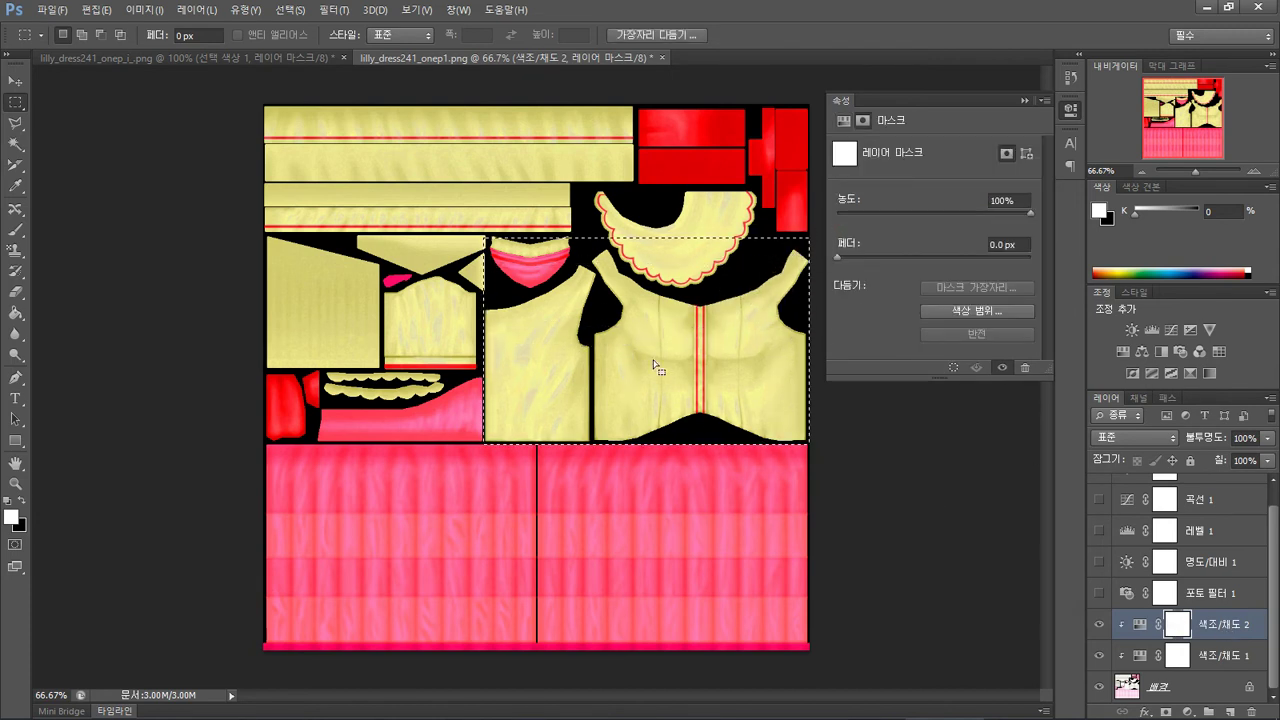
key("Delete")
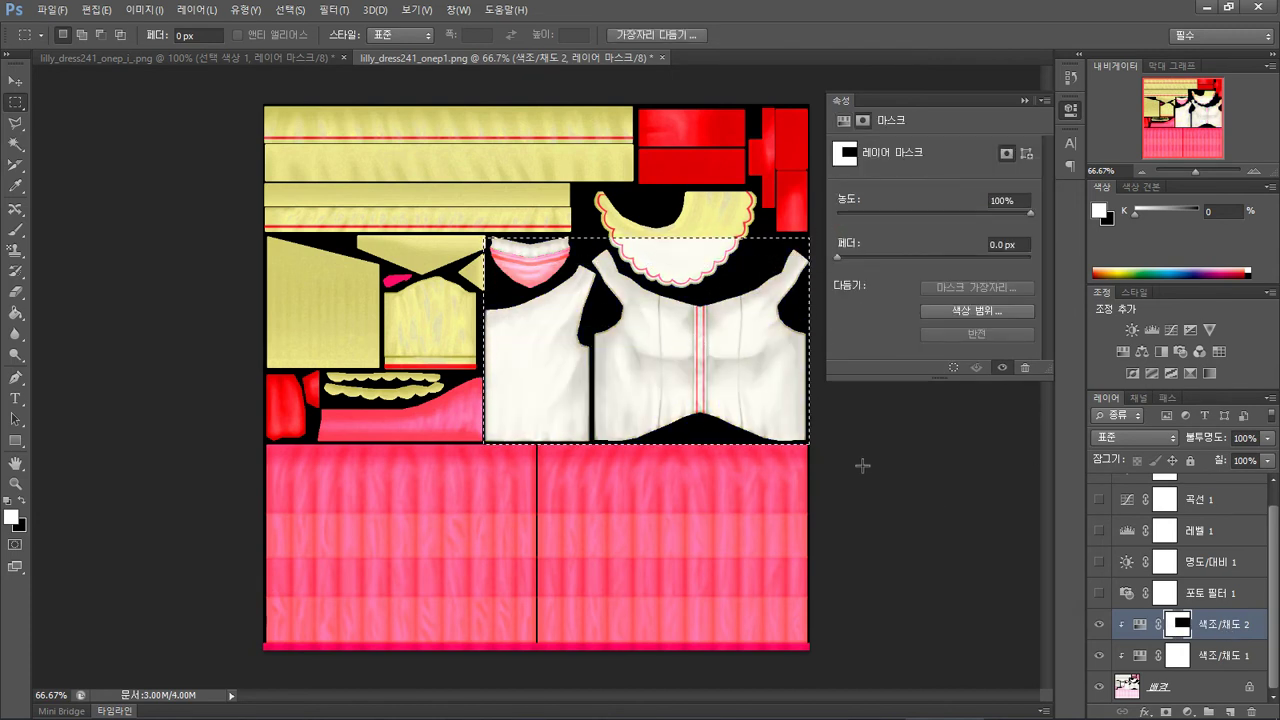
key("ctrl+d")
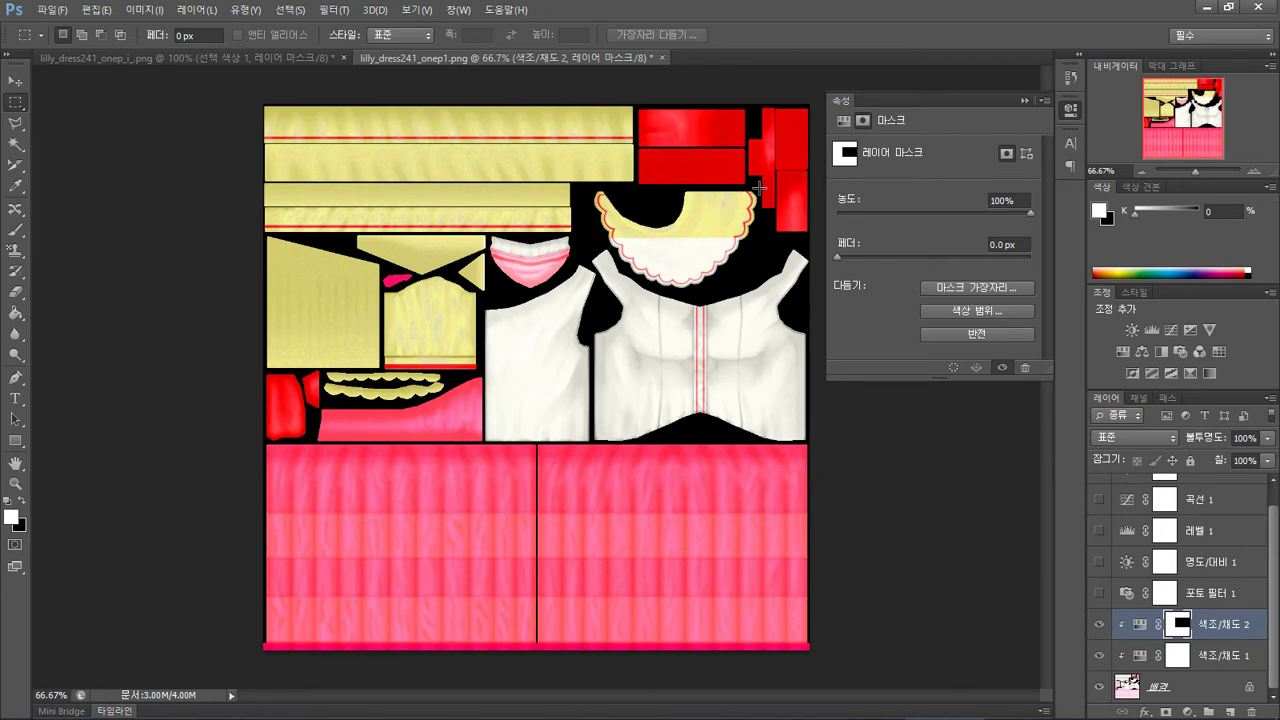
left_click_drag(760, 187, 591, 245)
key("Delete")
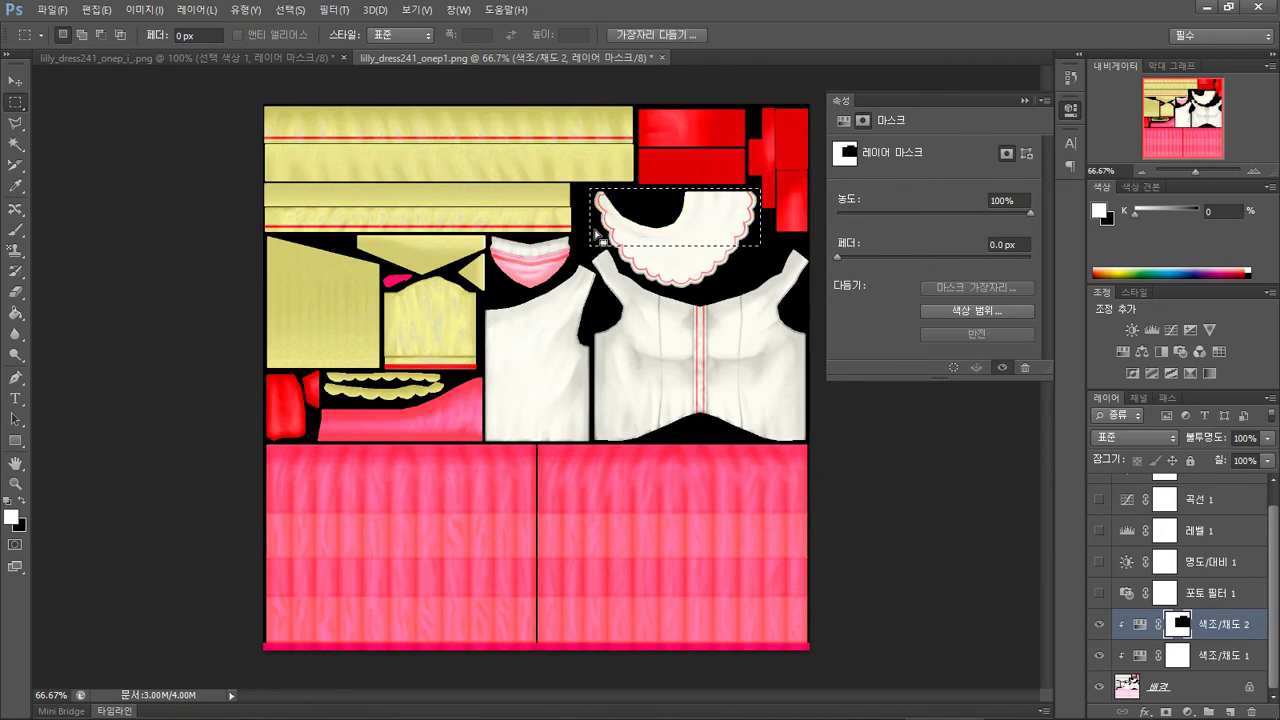
key("ctrl+d")
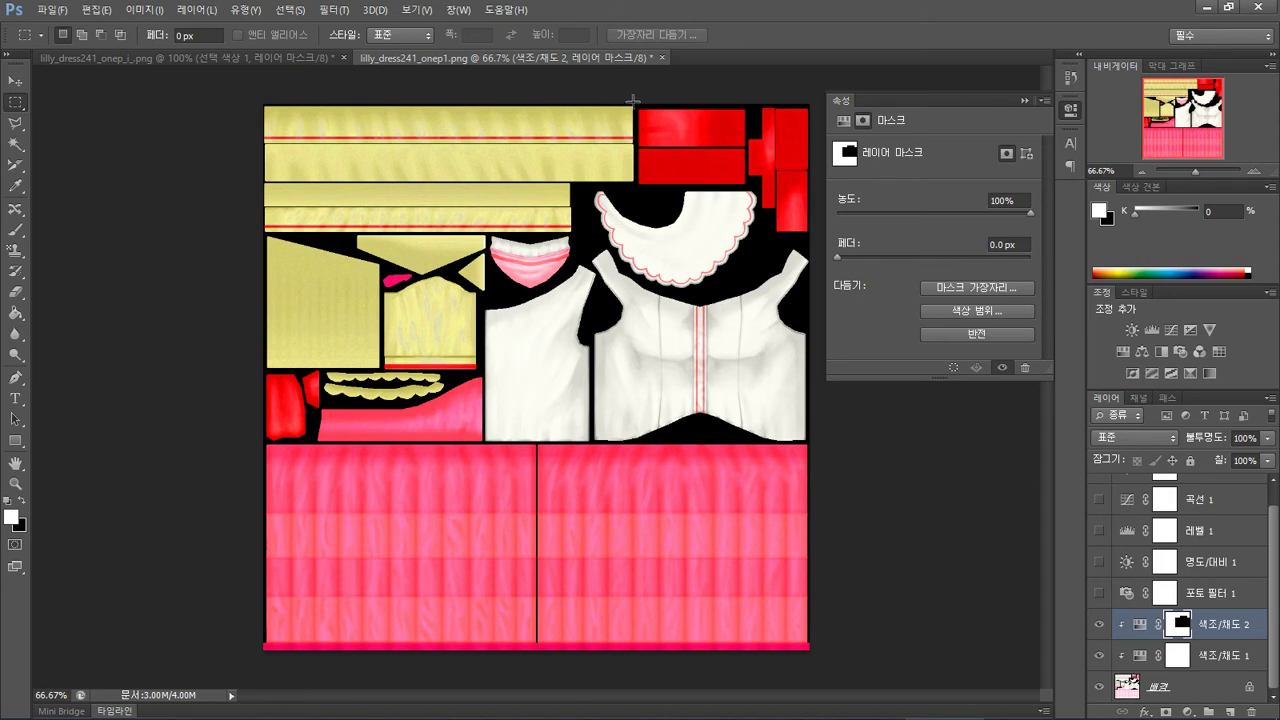
- Mask out the long white strips, the white panels beneath them and part of the scalloped lace trim on Hue/Saturation 2
left_click_drag(634, 103, 250, 367)
key("ctrl+d")
left_click_drag(634, 103, 80, 366)
key("alt+Delete")
key("ctrl+d")
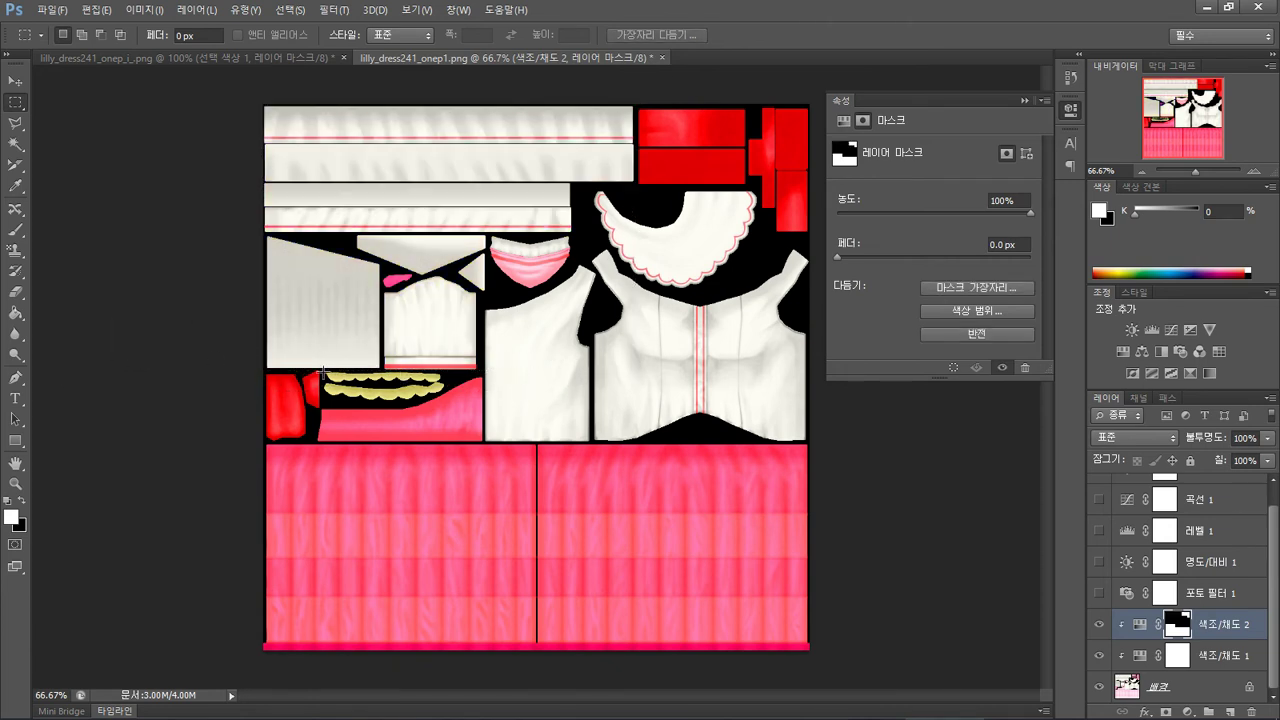
left_click_drag(323, 370, 405, 403)
key("alt+Delete")
key("ctrl+d")
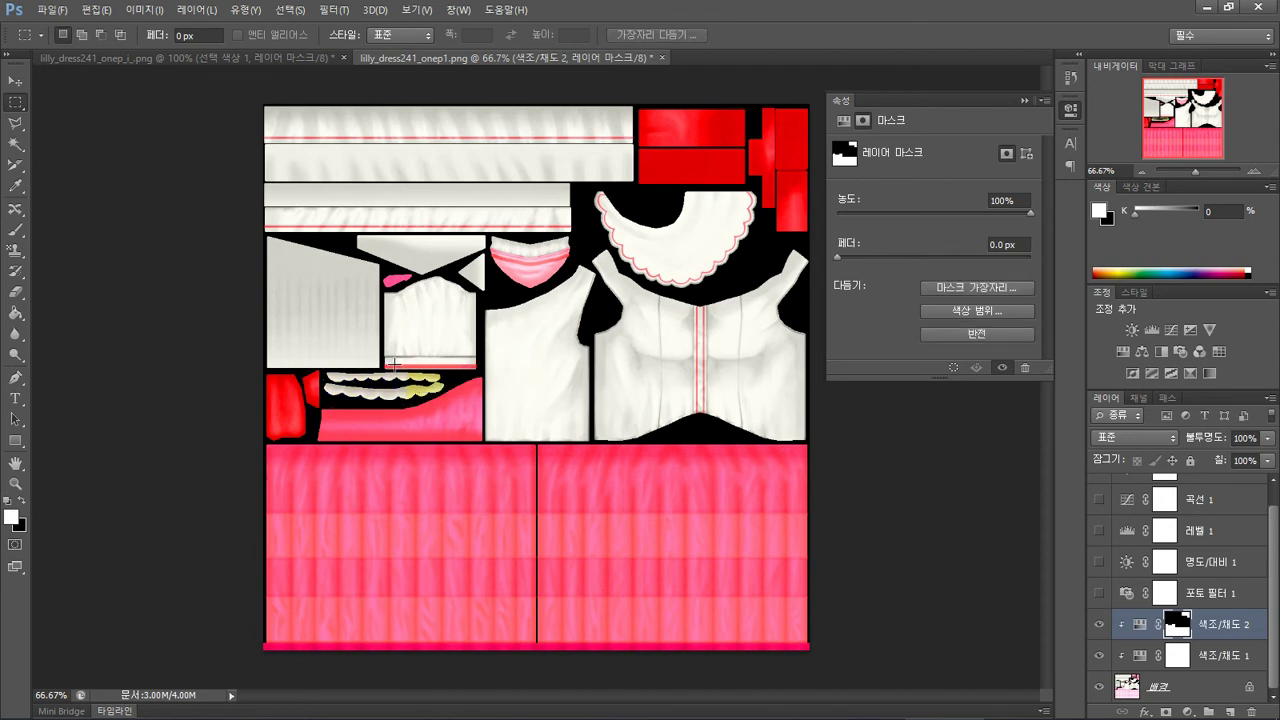
- Erase the Hue/Saturation 2 mask over the rest of the scalloped lace trim with the 50 px Eraser
left_click(15, 293)
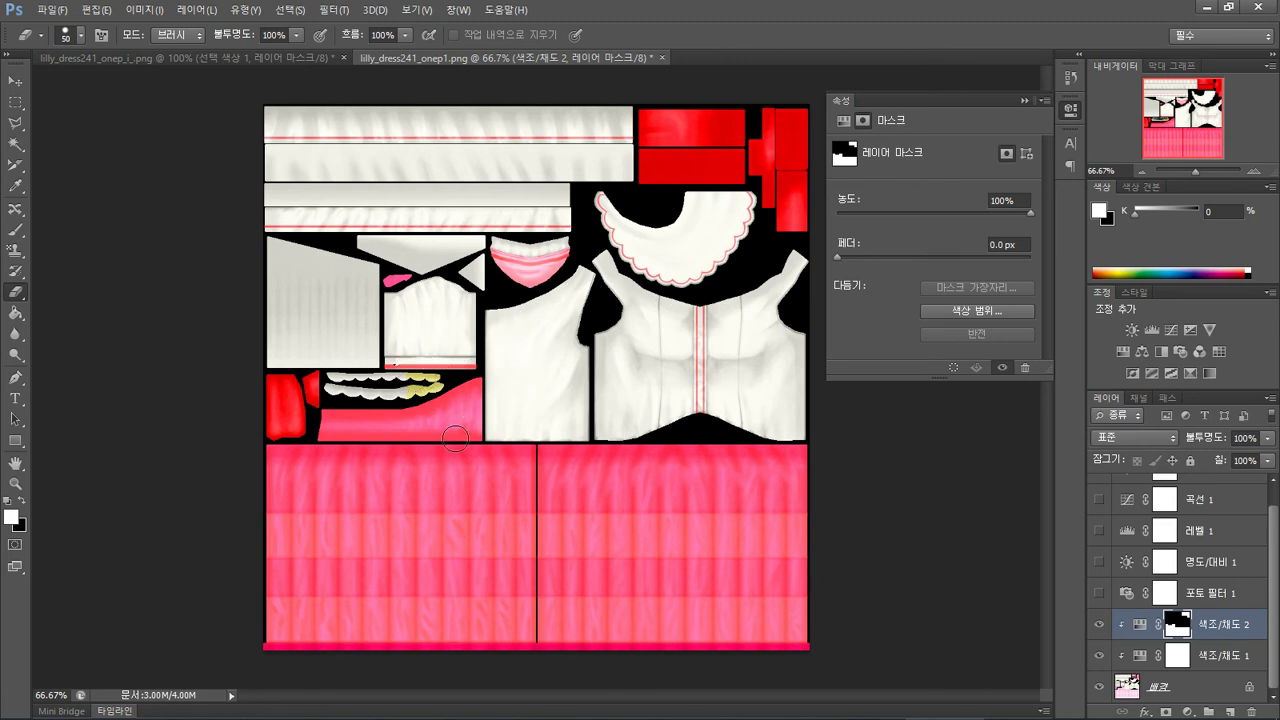
left_click(18, 291)
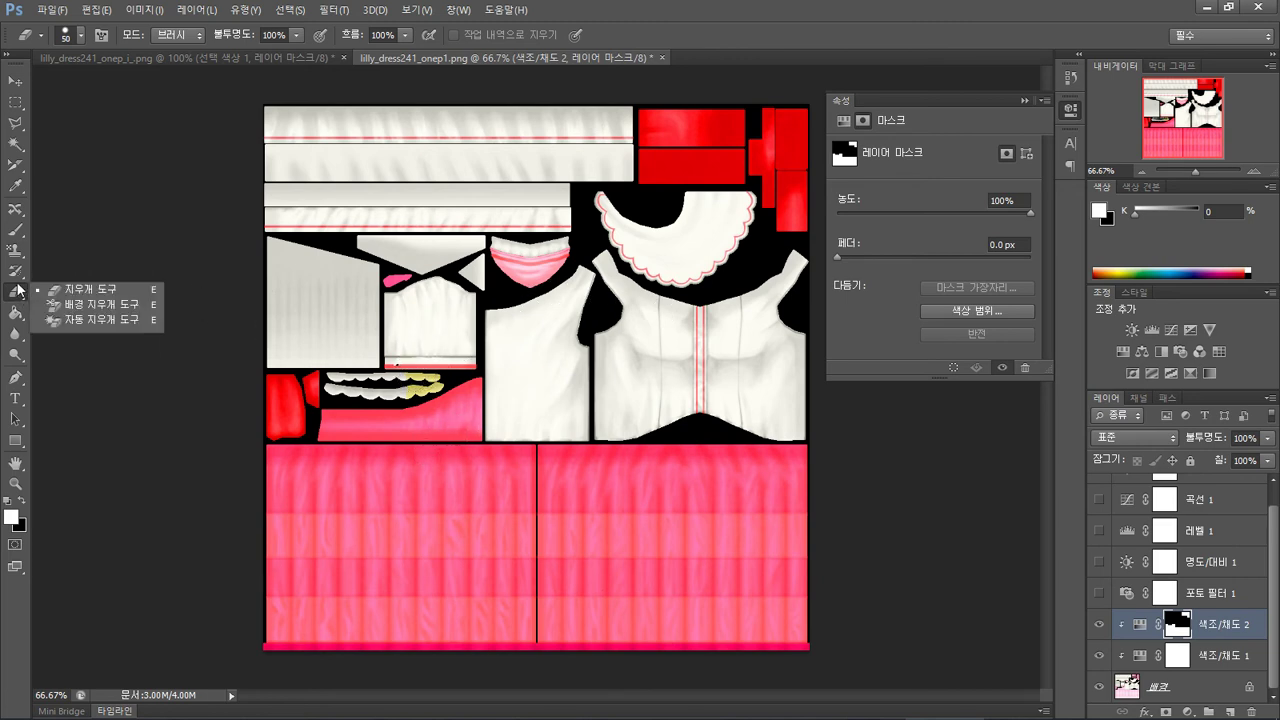
left_click(116, 291)
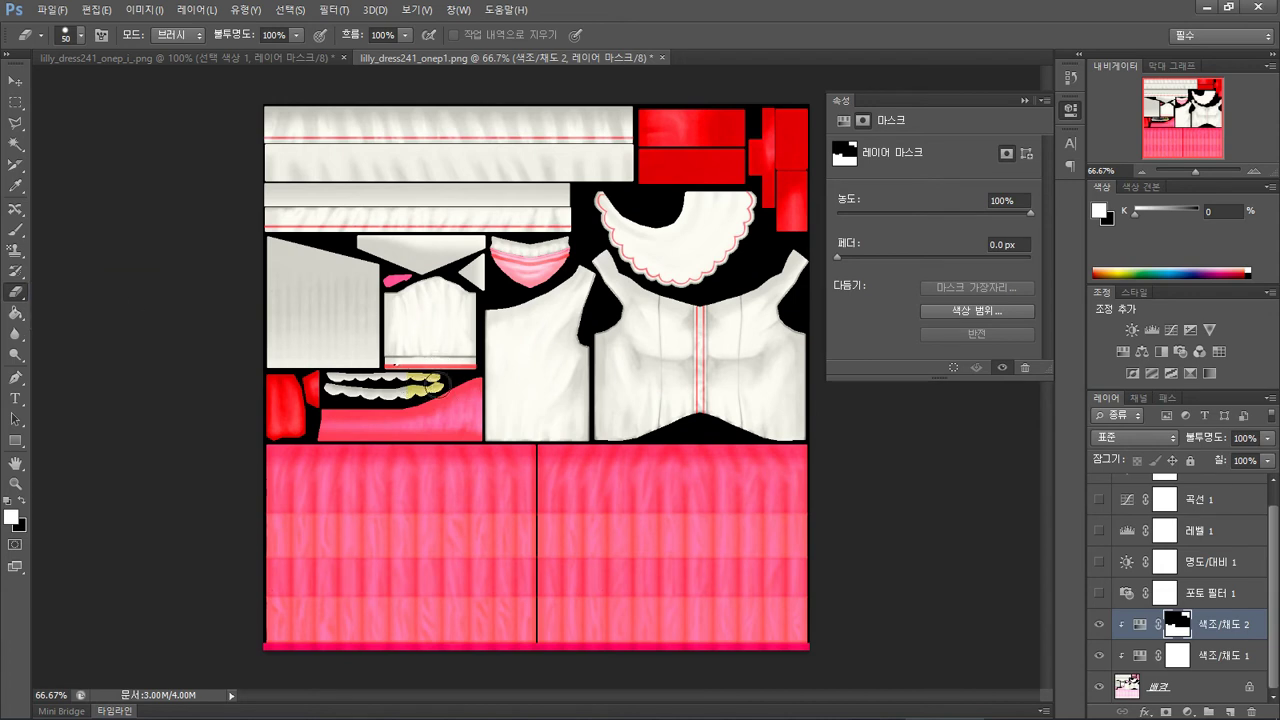
left_click(16, 102)
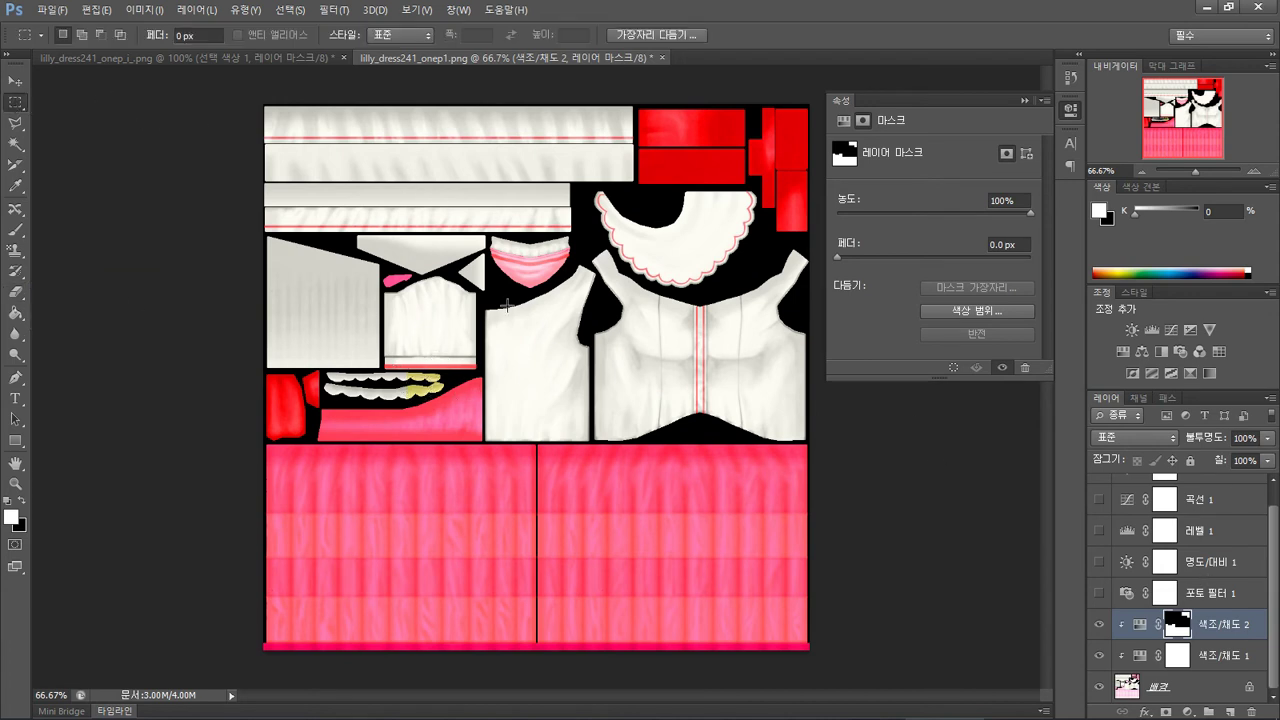
key("e")
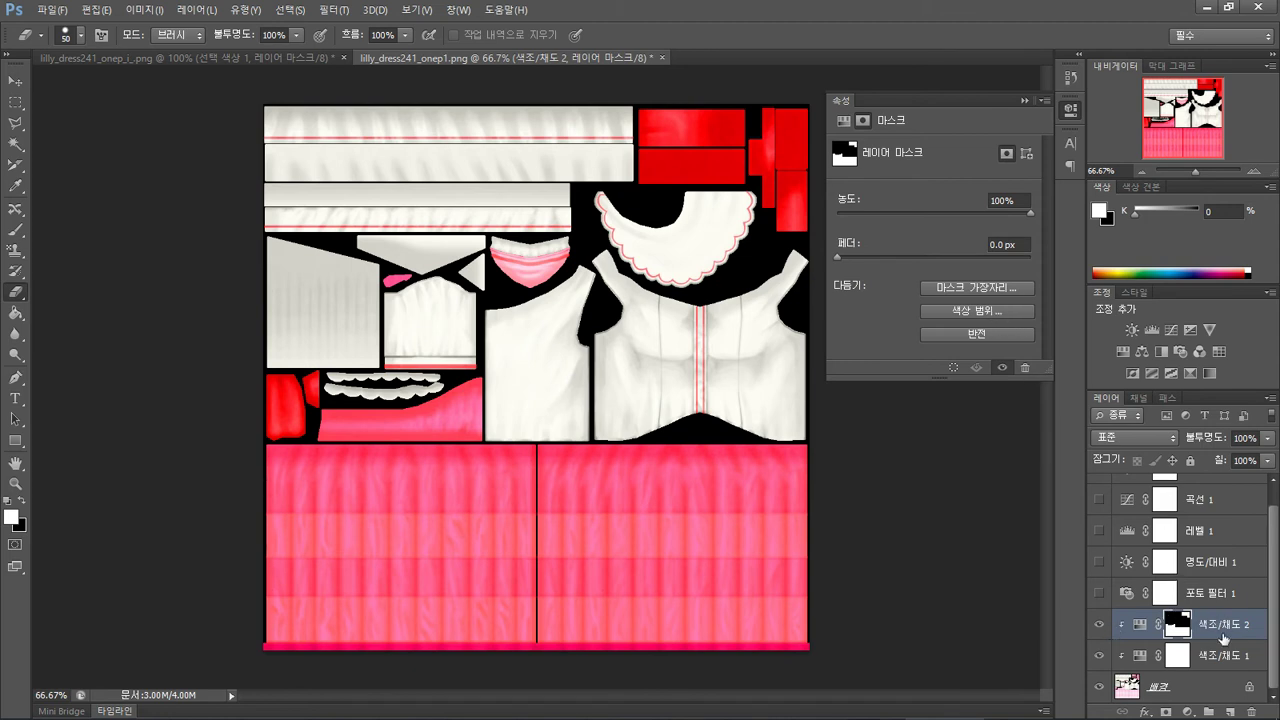
- Set the Hue/Saturation 2 adjustment to hue +2, saturation +100 and lightness -34
left_click(1139, 624)
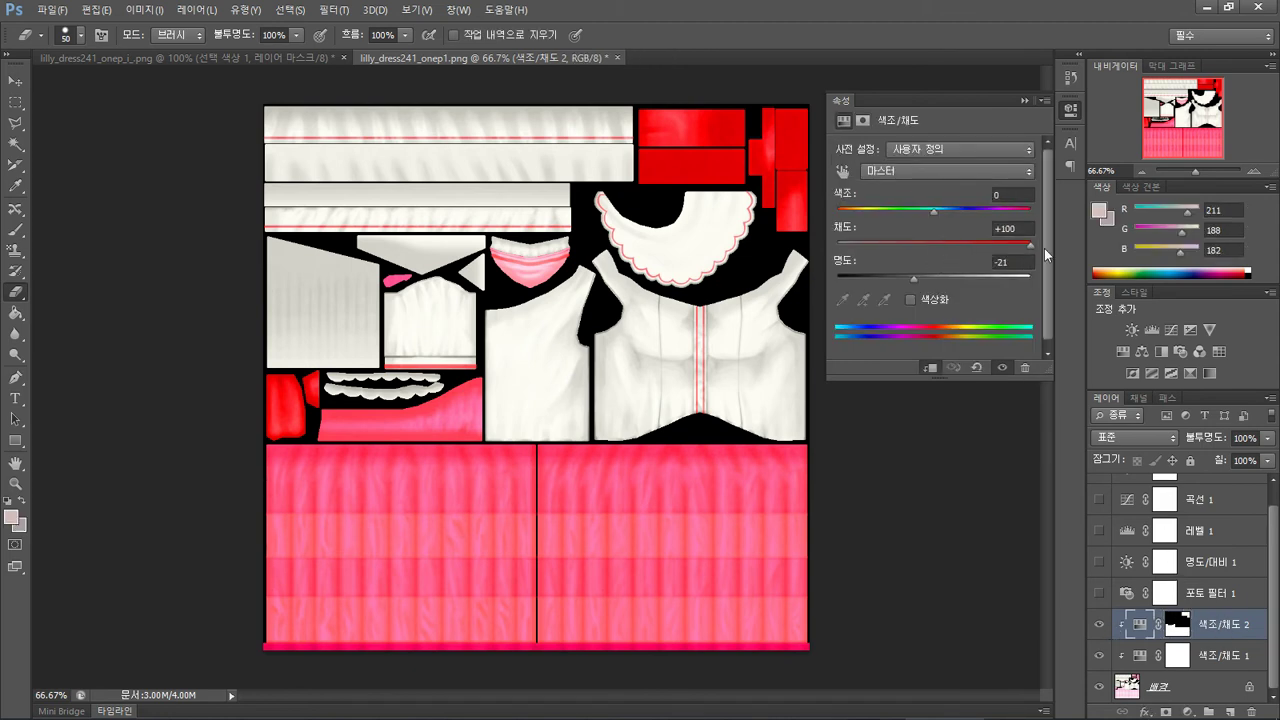
mouse_move(933, 212)
left_mouse_down()
mouse_move(973, 213)
mouse_move(895, 202)
mouse_move(952, 206)
mouse_move(902, 202)
mouse_move(949, 202)
mouse_move(935, 201)
left_mouse_up()
mouse_move(910, 280)
left_mouse_down()
mouse_move(845, 277)
mouse_move(922, 276)
mouse_move(858, 265)
mouse_move(898, 263)
left_mouse_up()
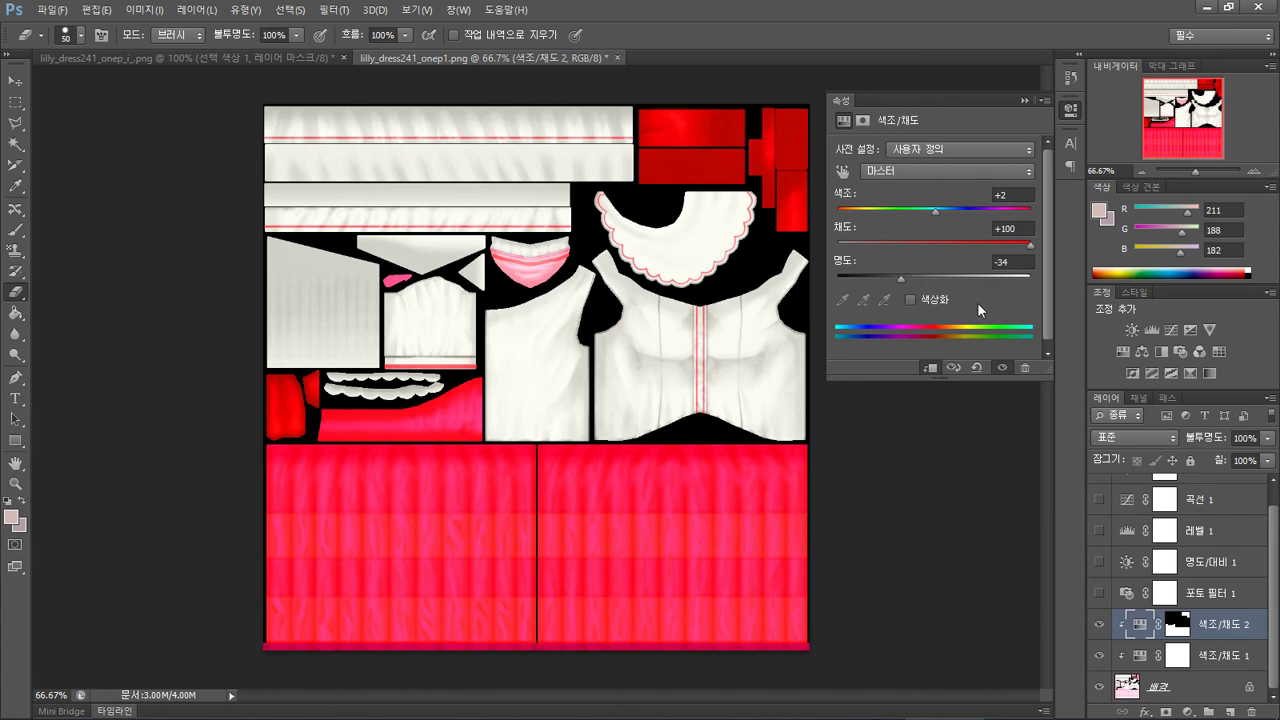
- Save the texture as PNG over the existing lilly_dress241_onep1.png and minimize the image editor
key("ctrl+shift+s")
left_click(660, 369)
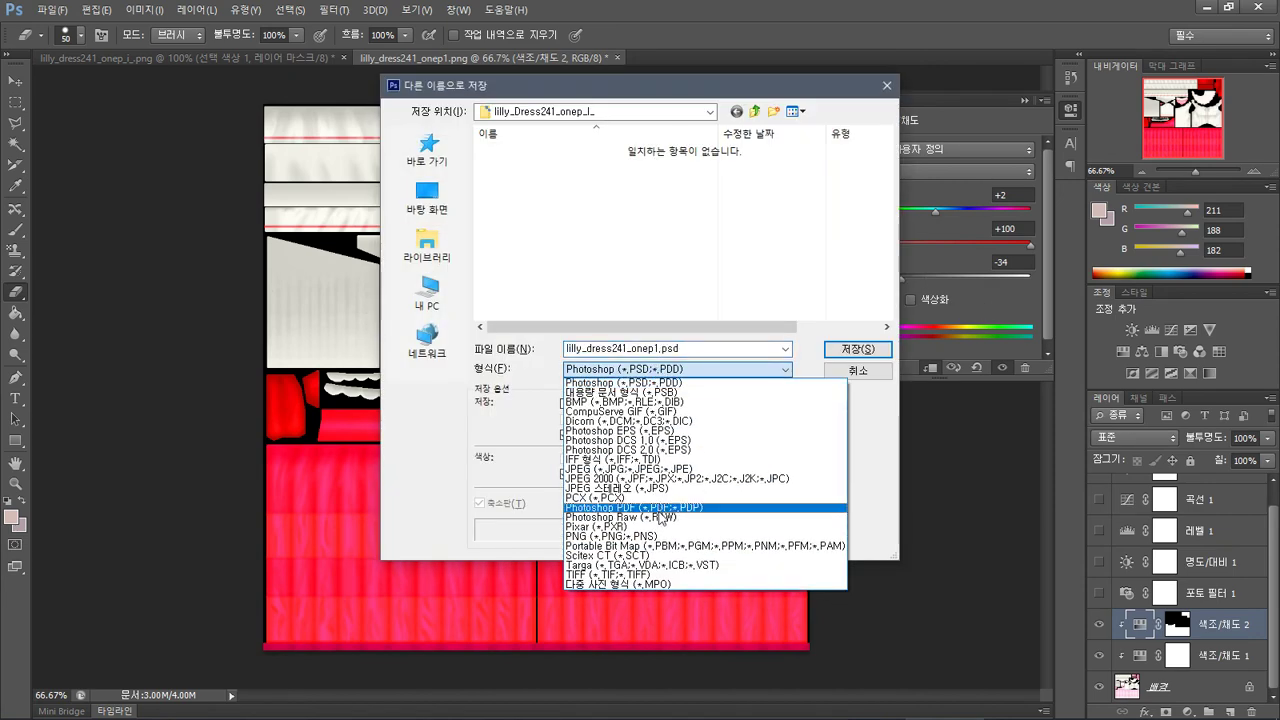
left_click(610, 525)
left_click(857, 349)
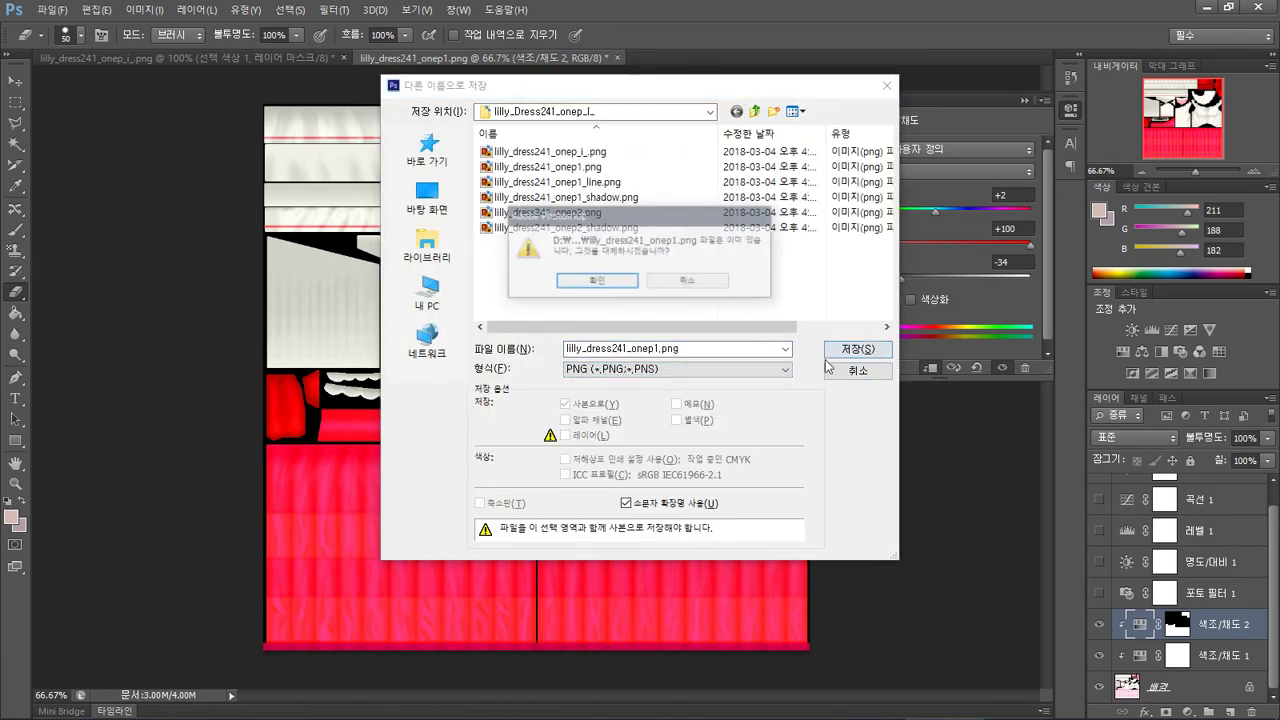
left_click(597, 282)
left_click(693, 228)
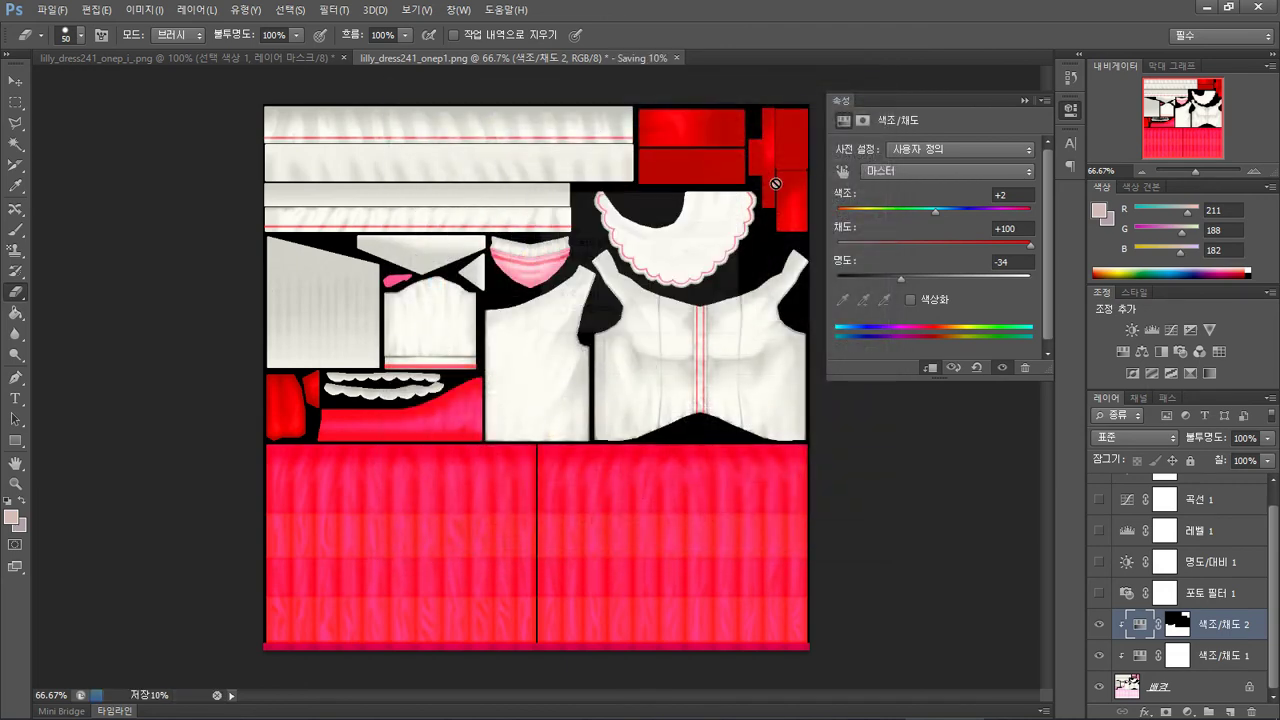
left_click(1206, 8)
- Switch to the lilly_Dress241_onep_I_ folder, delete lilly_dress241_onep1.tex and convert lilly_dress241_onep1.png with CM3D2.TexTool.exe
key("alt+Tab")
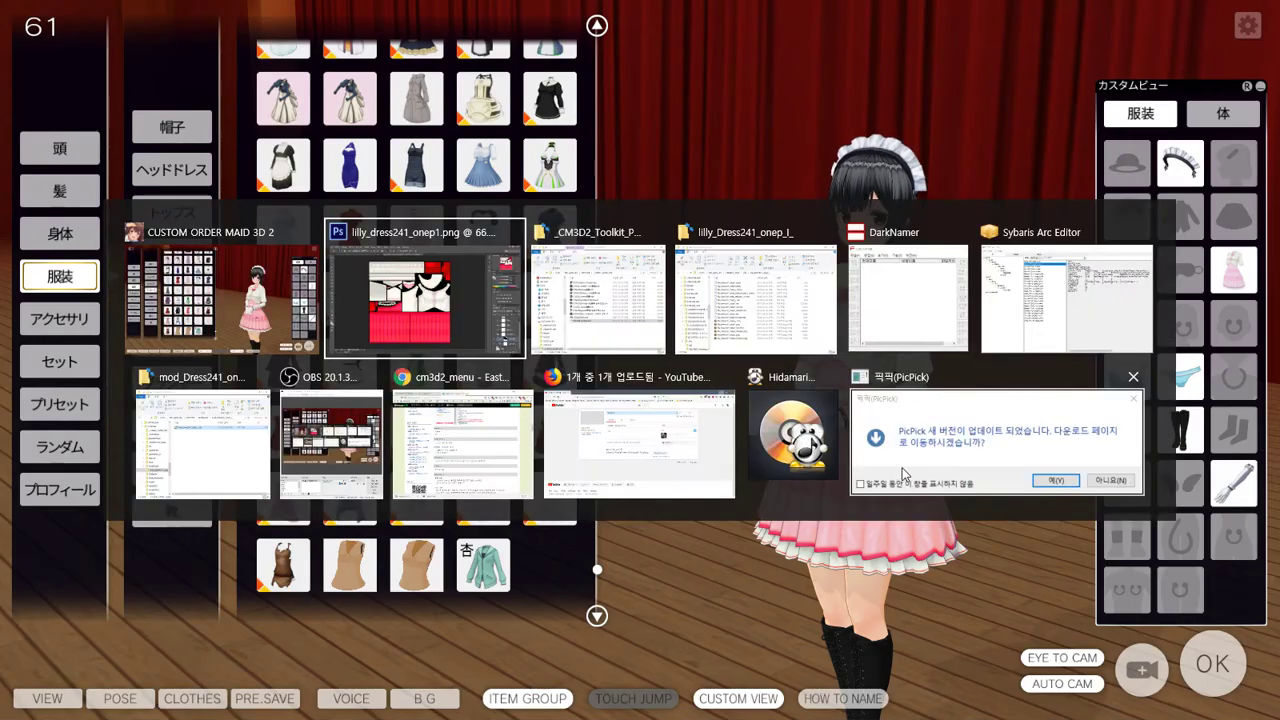
key("alt+Tab")
key("alt+Tab")
key("alt+Tab")
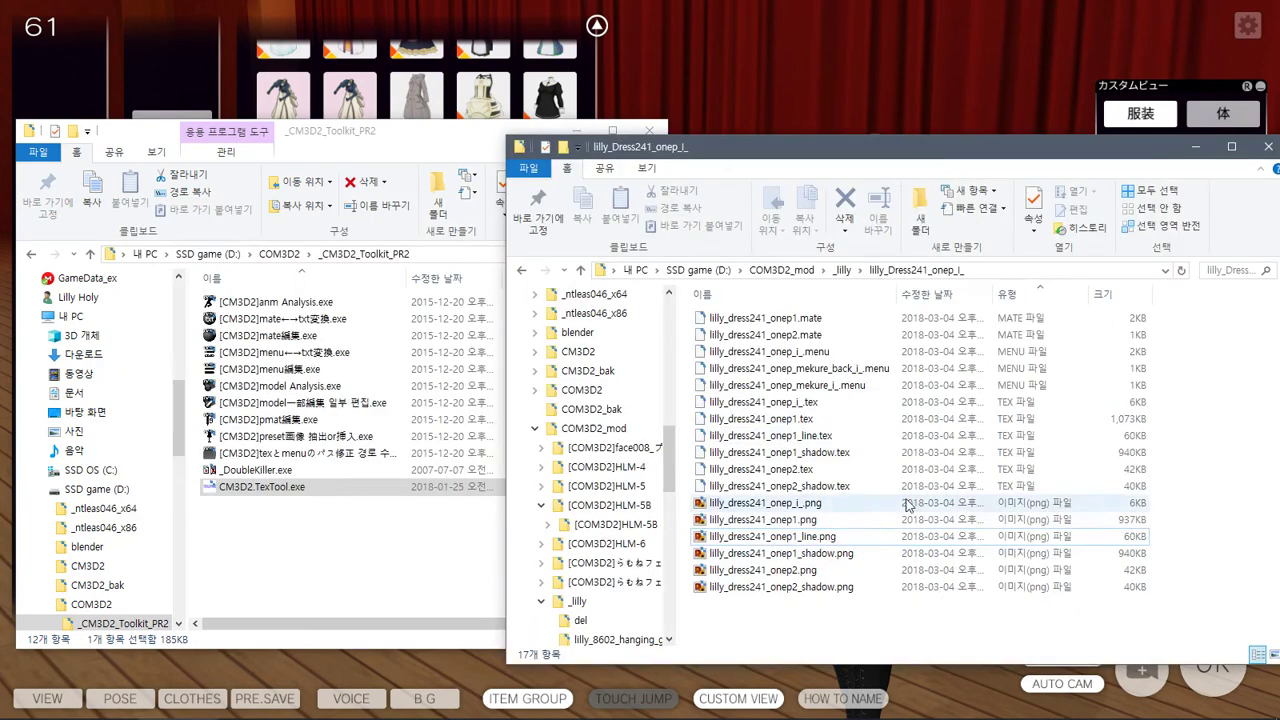
left_click(825, 418)
key("Delete")
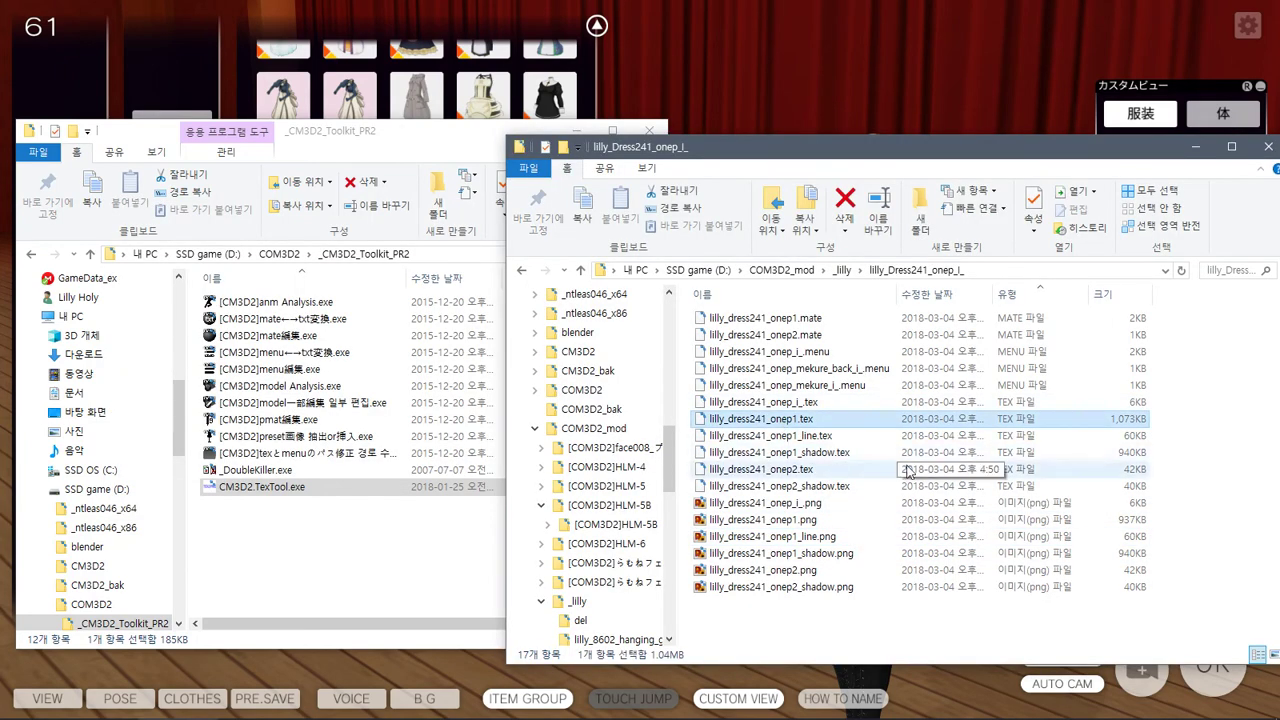
right_click(793, 512)
key("Escape")
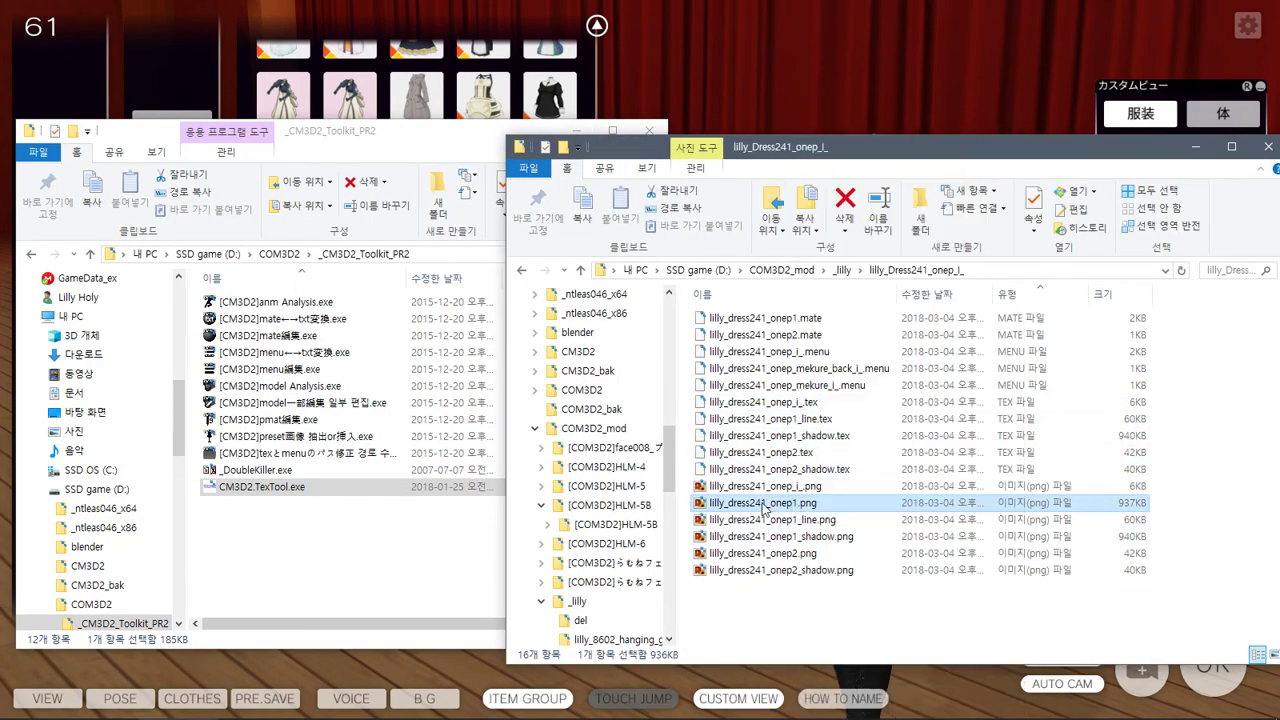
left_click_drag(793, 512, 337, 490)
- Switch to COM3D2, reload the edited one-piece by equipping another dress and reselecting it, and inspect its new colours
left_click(857, 40)
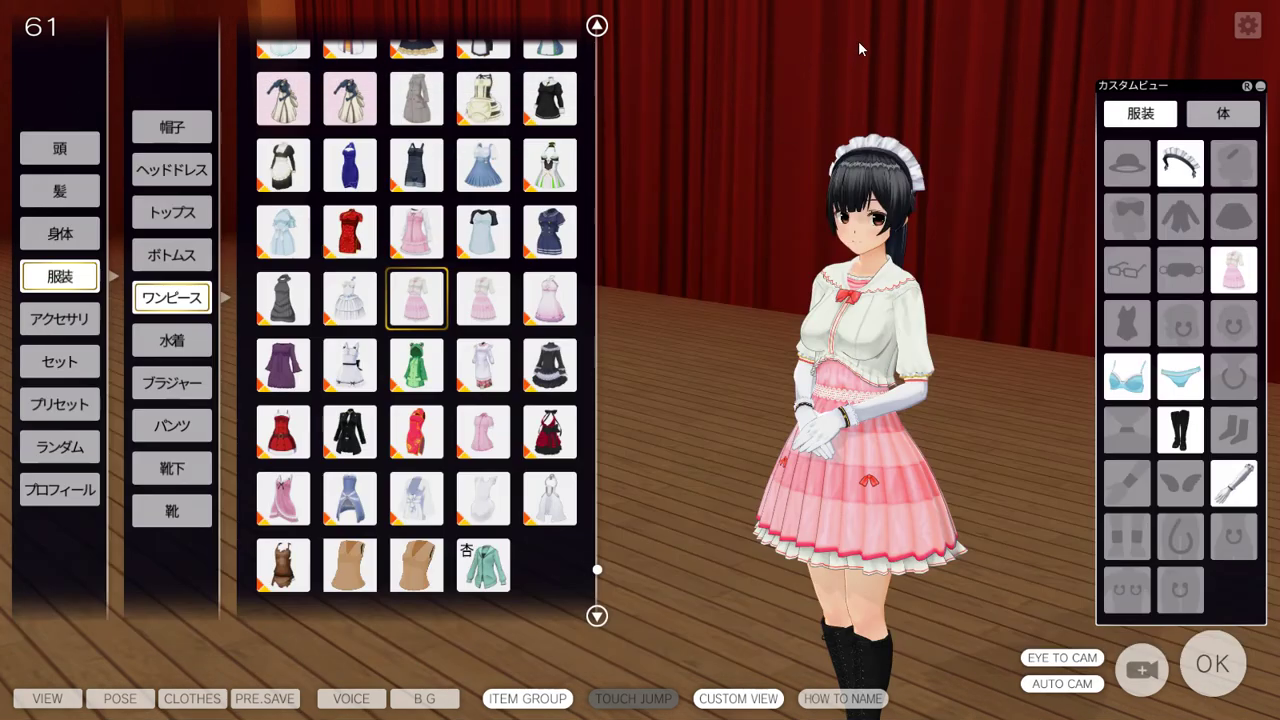
left_click(549, 298)
left_click(417, 305)
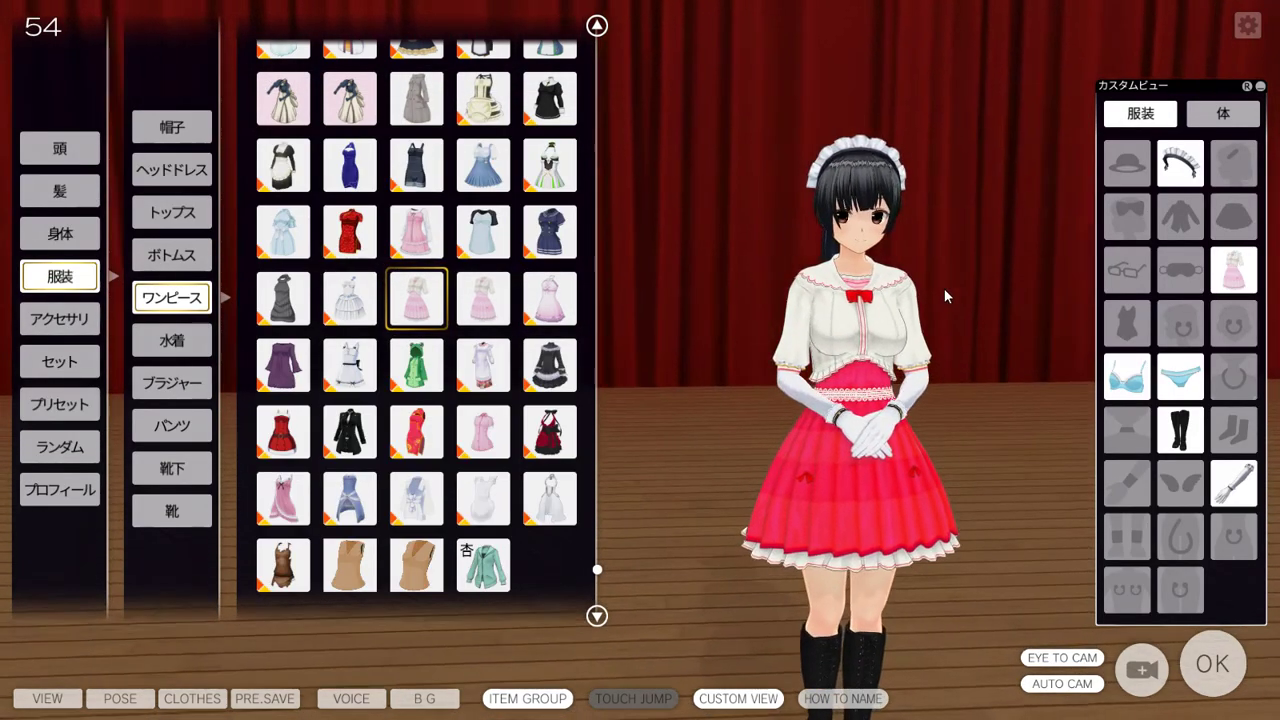
mouse_move(922, 292)
left_mouse_down()
mouse_move(765, 292)
mouse_move(920, 320)
mouse_move(905, 330)
mouse_move(858, 323)
mouse_move(913, 313)
left_mouse_up()
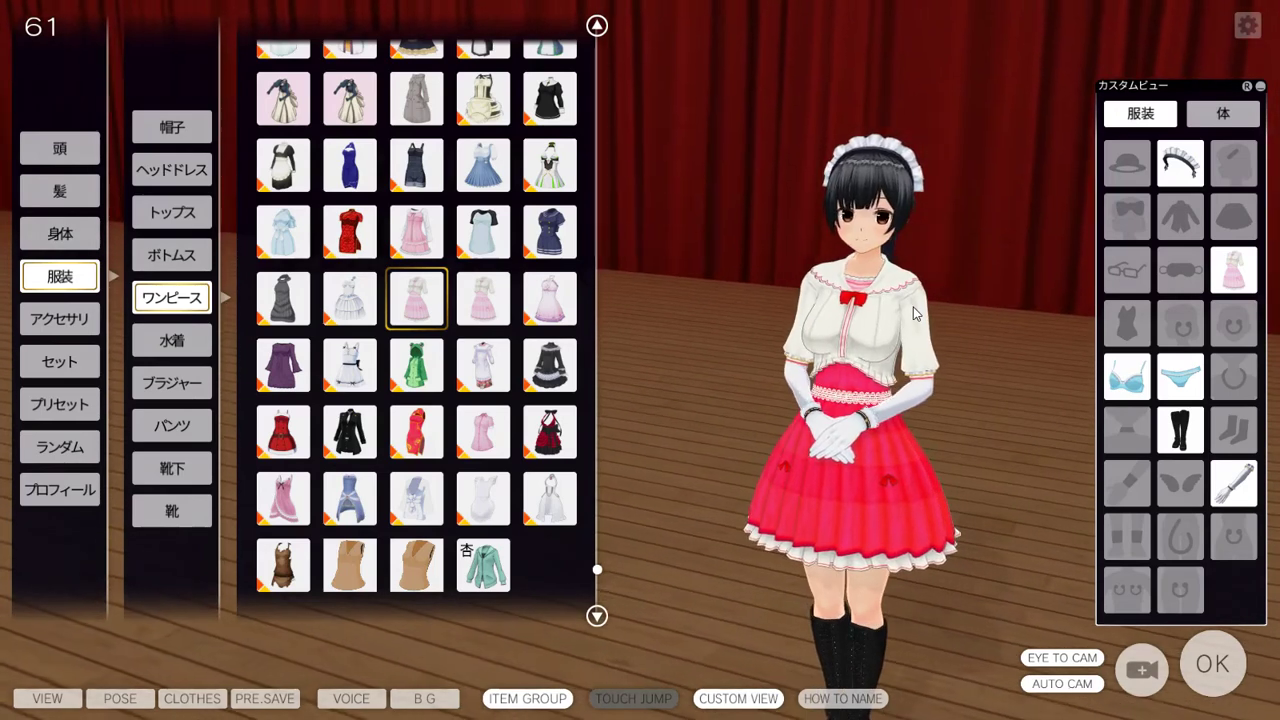
- Return to Photoshop and paint white on the Hue/Saturation 2 mask over the small striped chest piece with a 60 px brush
key("alt+Tab")
key("alt+Tab")
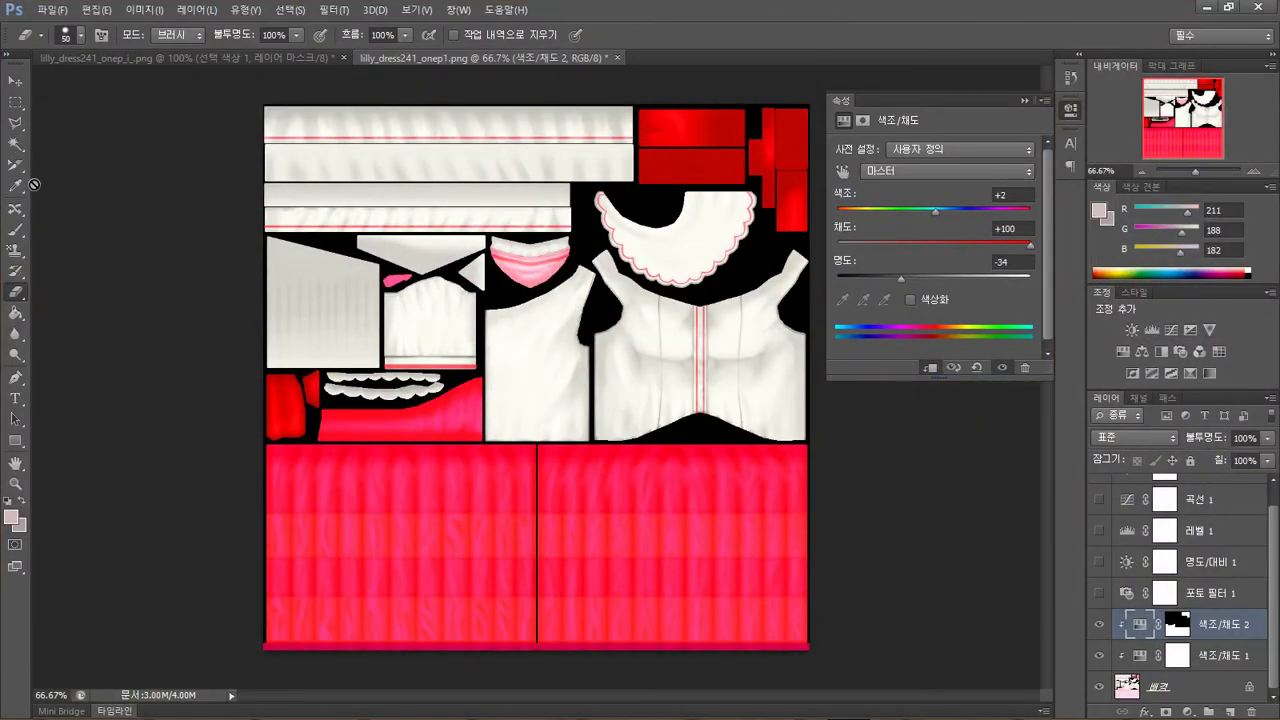
left_click(16, 229)
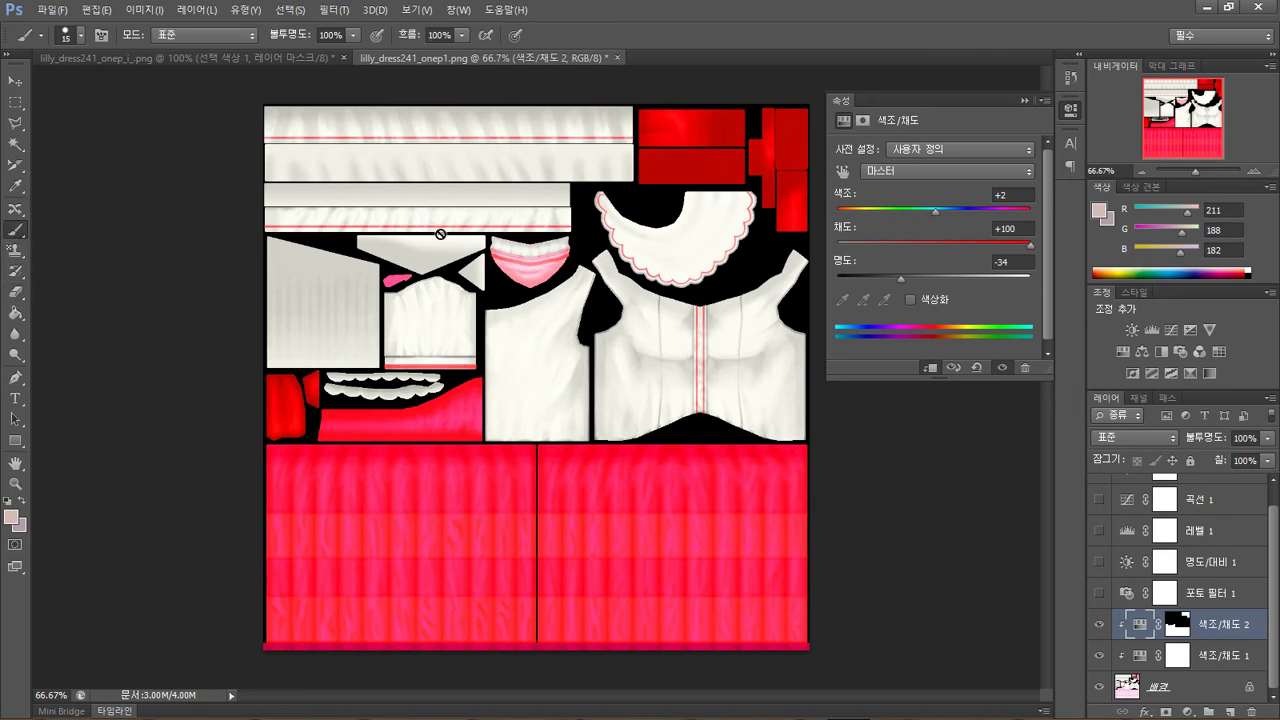
left_click(1178, 624)
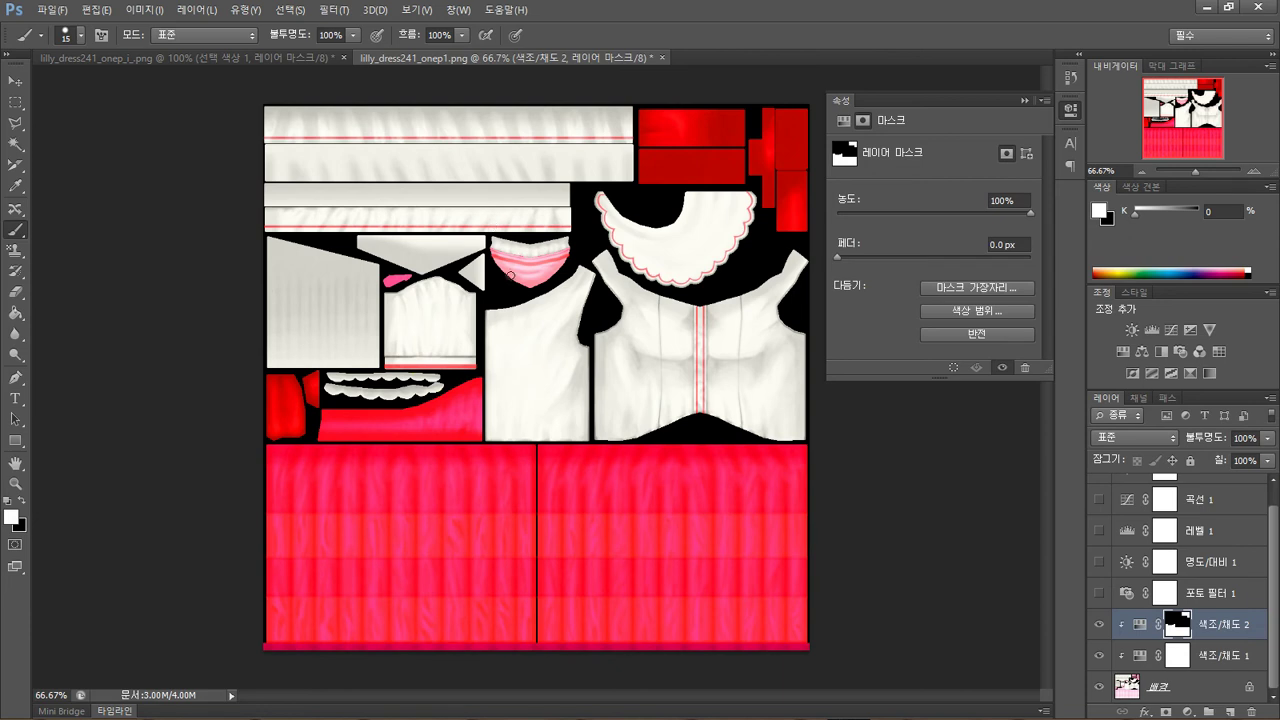
key("bracketright")
key("bracketright")
mouse_move(500, 262)
left_mouse_down()
mouse_move(524, 275)
mouse_move(558, 252)
mouse_move(535, 258)
left_mouse_up()
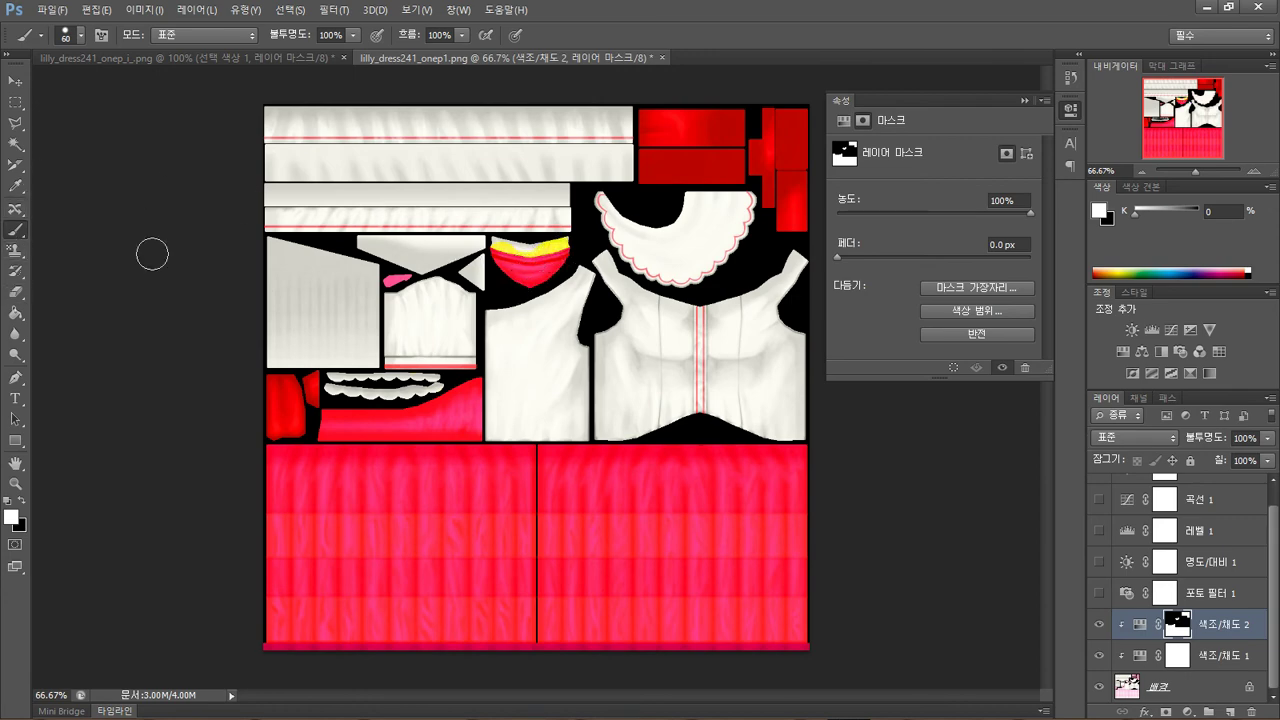
- Erase the yellow paint from the white band of the small striped chest piece on the Hue/Saturation 2 mask with a 50 px eraser
left_click(1254, 171)
left_click(1254, 171)
left_click(1254, 171)
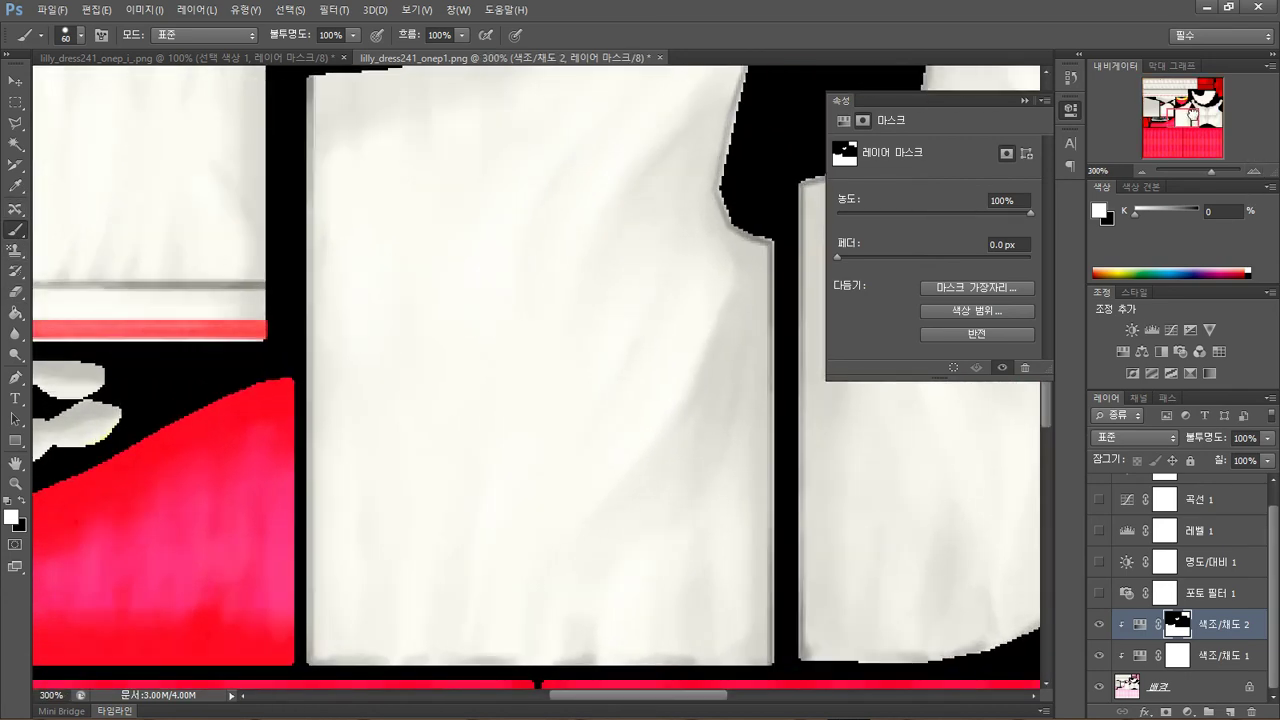
mouse_move(1207, 117)
left_mouse_down()
mouse_move(1183, 93)
mouse_move(1197, 91)
left_mouse_up()
left_click(15, 291)
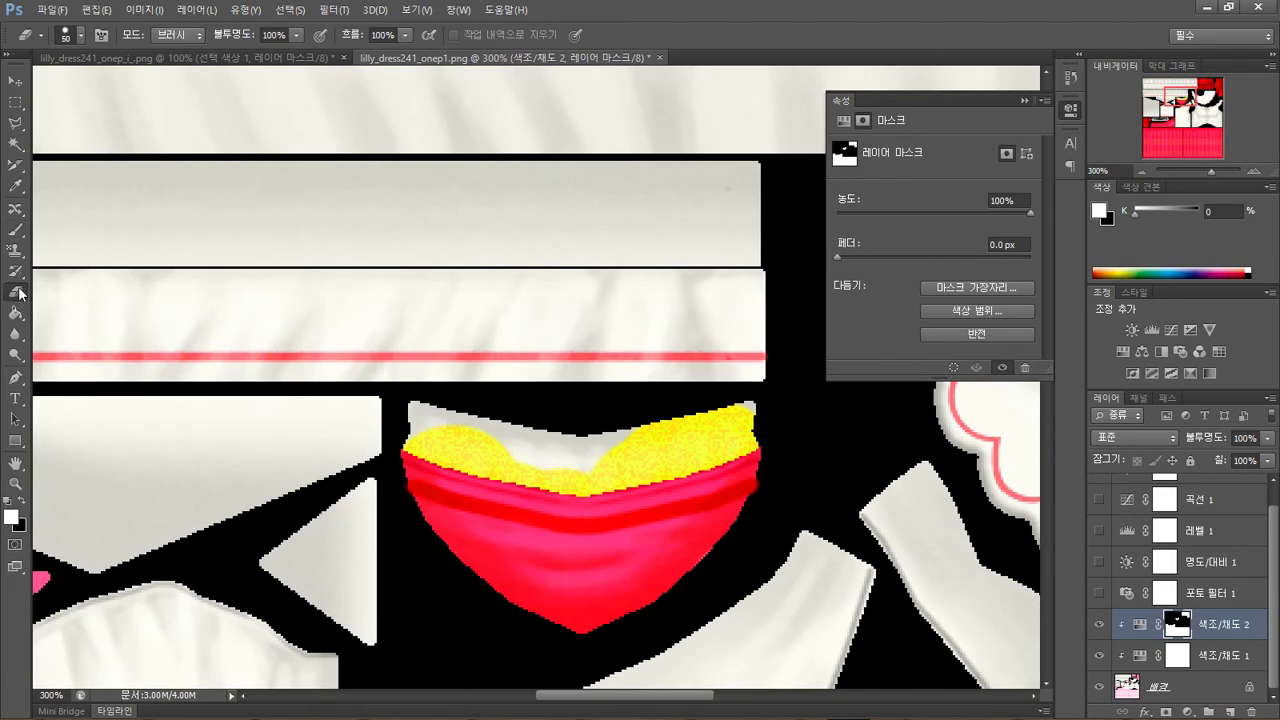
mouse_move(484, 403)
left_mouse_down()
mouse_move(449, 391)
mouse_move(451, 374)
mouse_move(443, 394)
mouse_move(477, 410)
mouse_move(537, 386)
mouse_move(629, 400)
mouse_move(698, 363)
left_mouse_up()
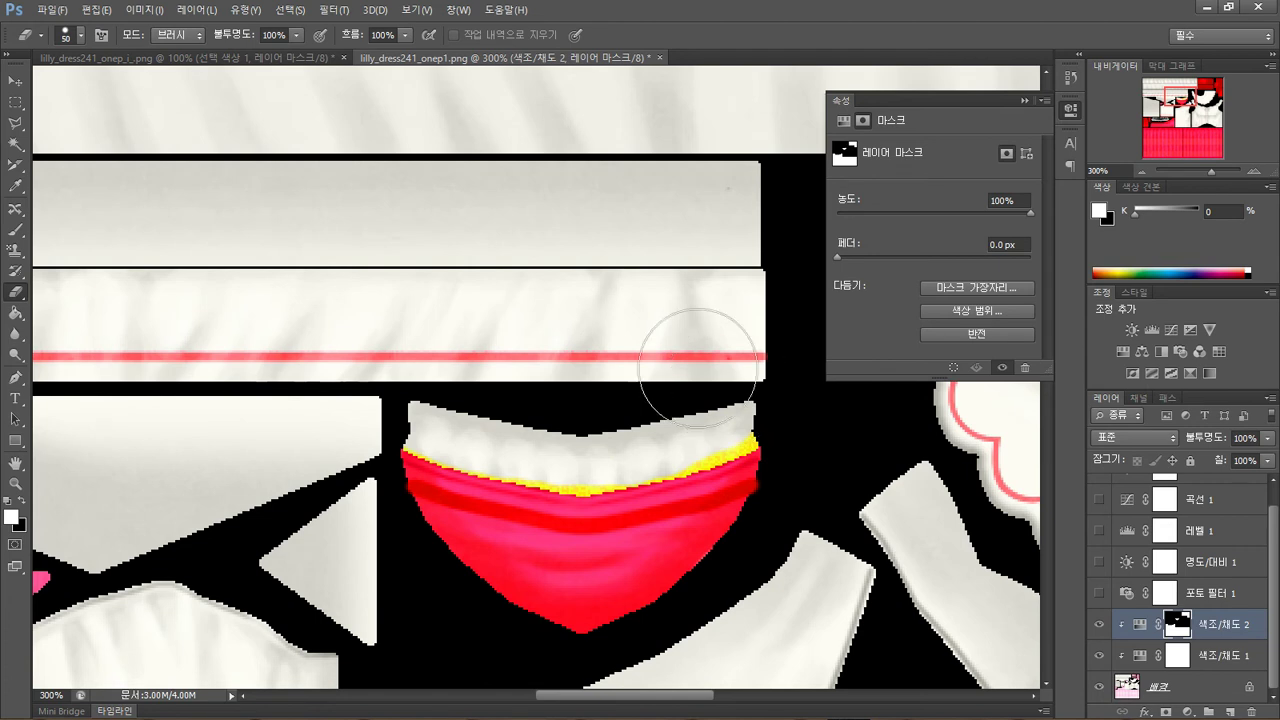
left_click(22, 105)
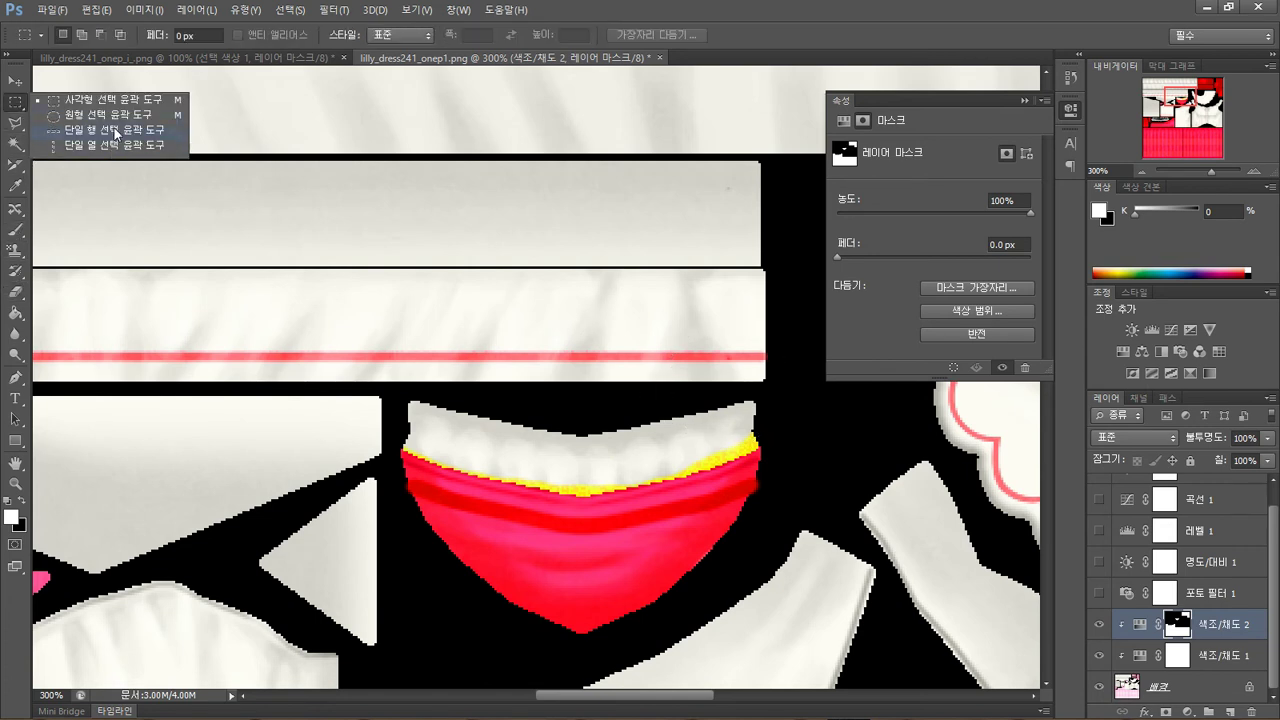
left_click(17, 144)
left_click(583, 493)
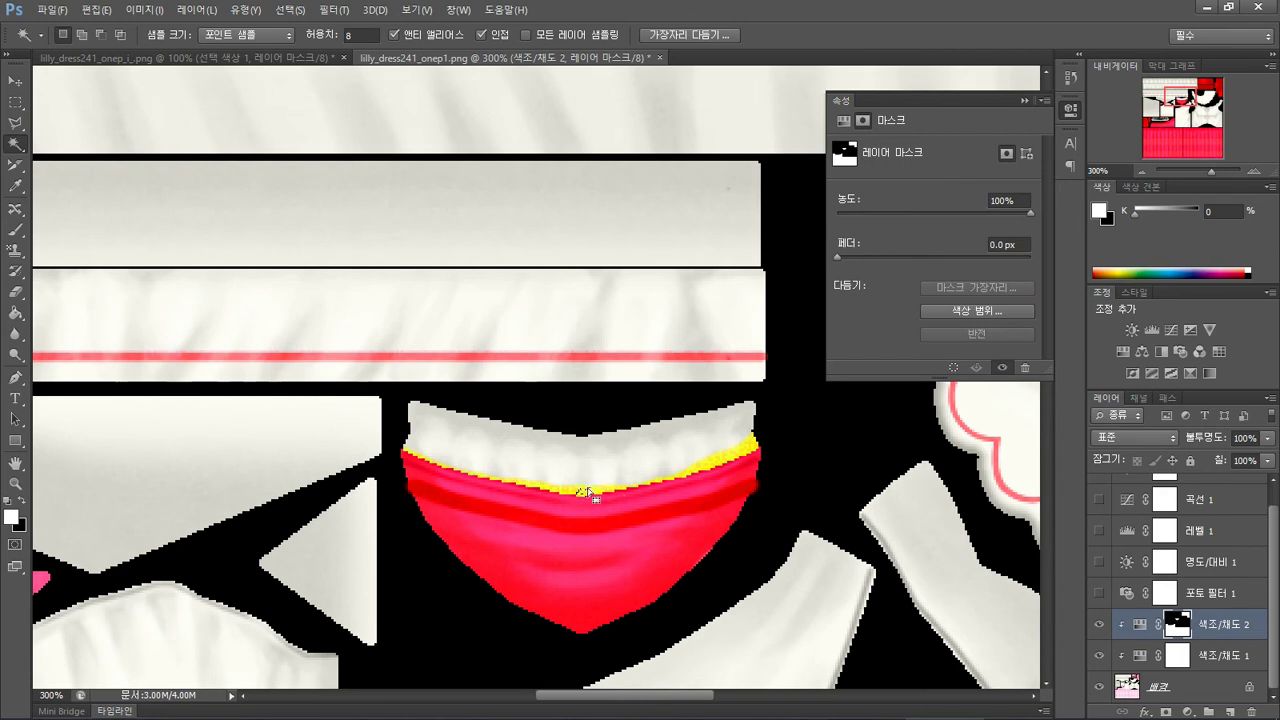
key("ctrl+d")
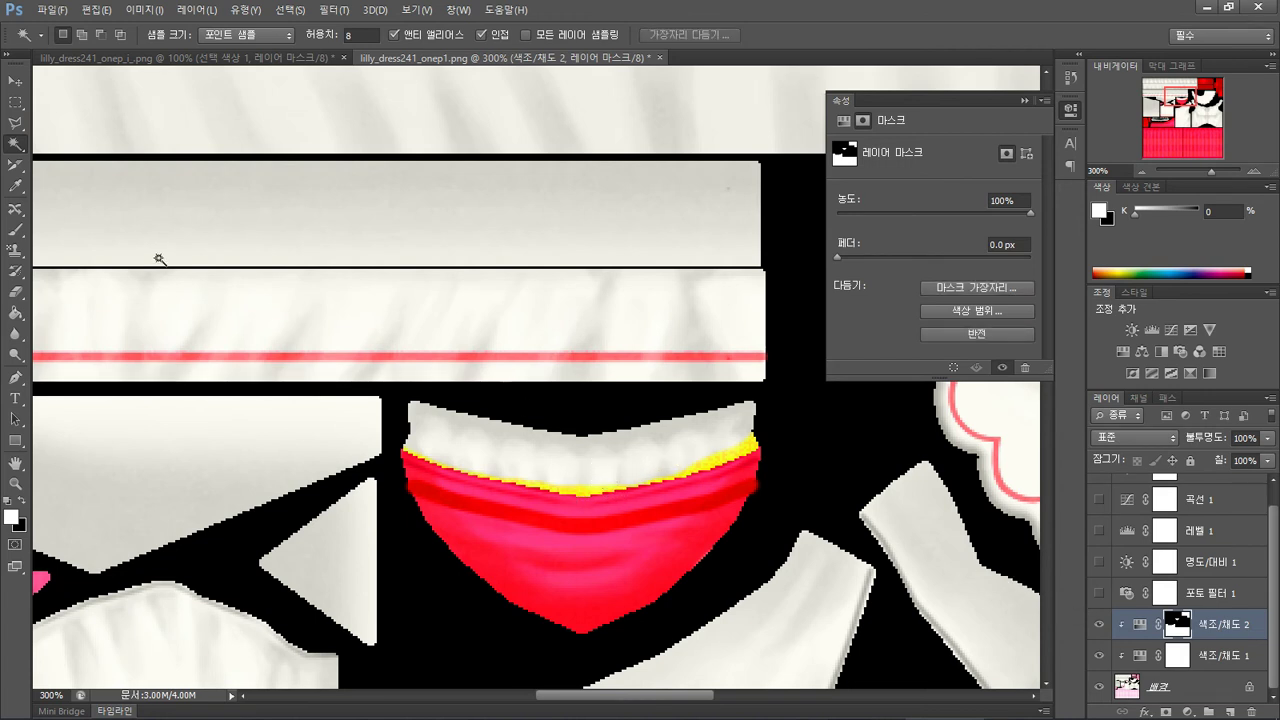
left_click(16, 291)
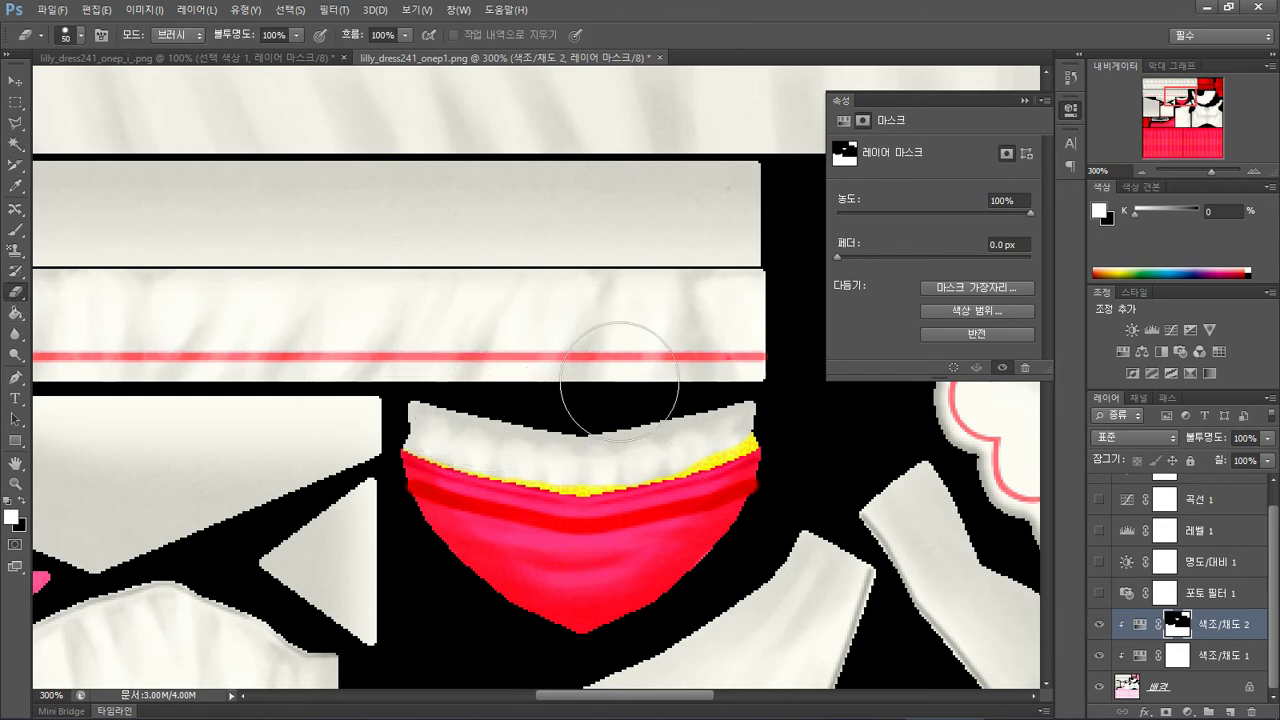
- Paint white over the chest piece's whole upper band on the Hue/Saturation 2 mask with a 35 px brush
left_click(16, 228)
key("bracketleft")
key("bracketleft")
key("bracketleft")
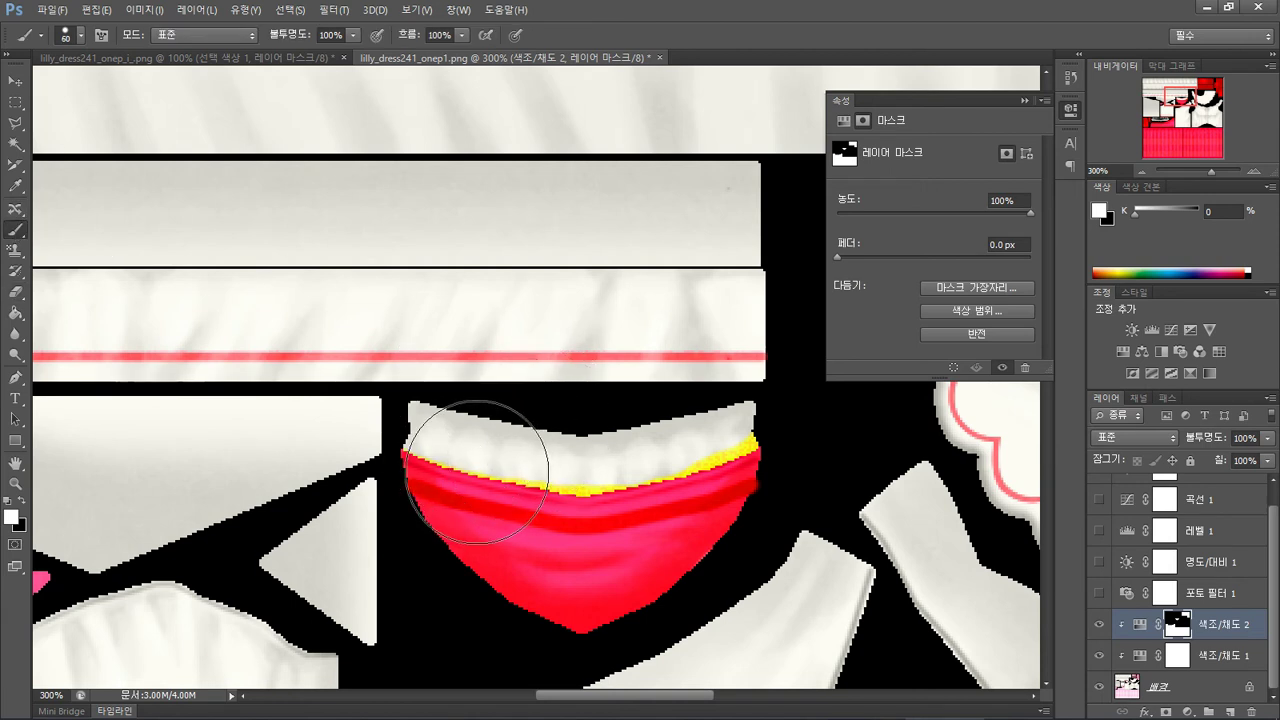
mouse_move(428, 428)
left_mouse_down()
mouse_move(682, 464)
mouse_move(728, 428)
left_mouse_up()
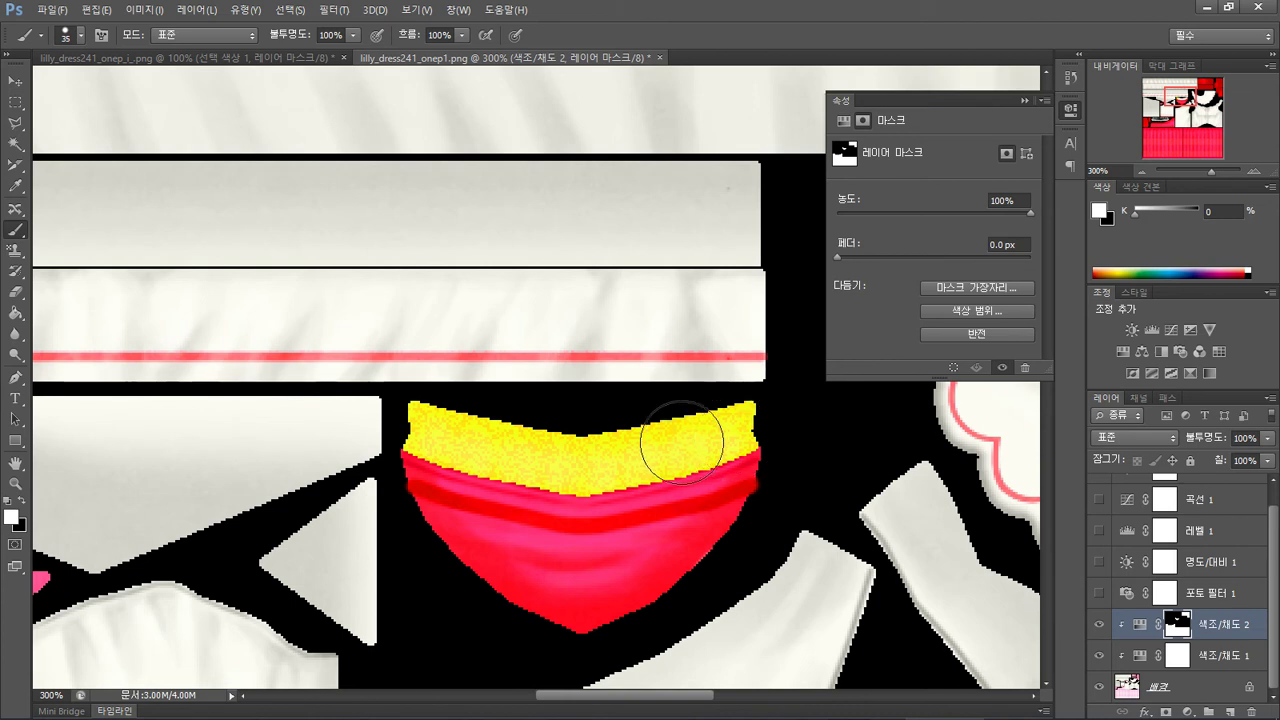
- Select the chest piece's yellow band with the Magic Wand at tolerance 64 and clear it from the Hue/Saturation 2 mask
left_click(16, 143)
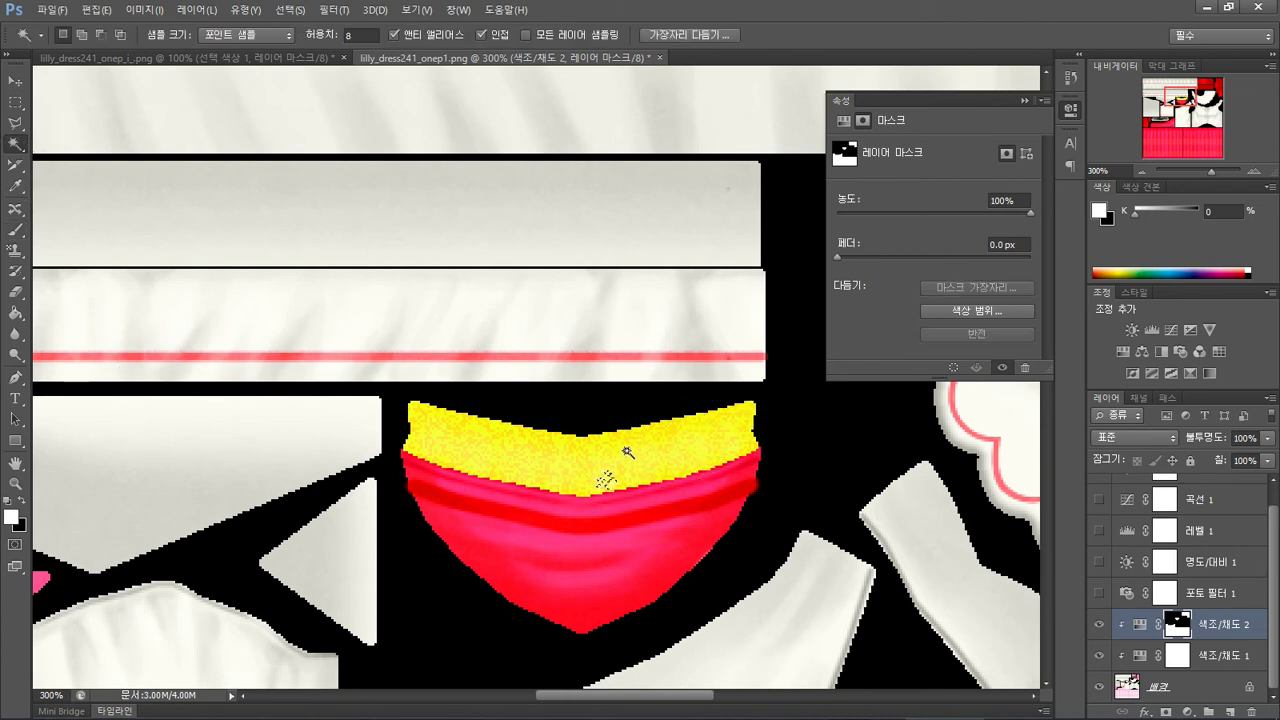
double_click(350, 36)
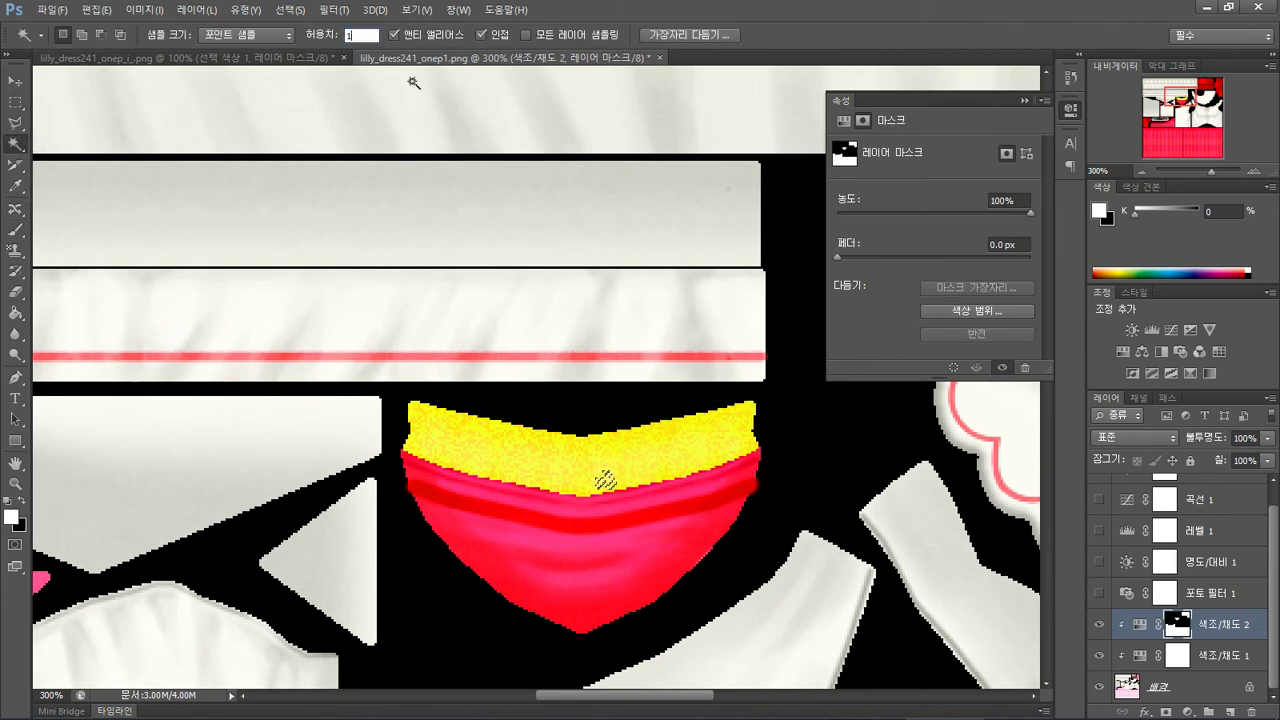
type("16")
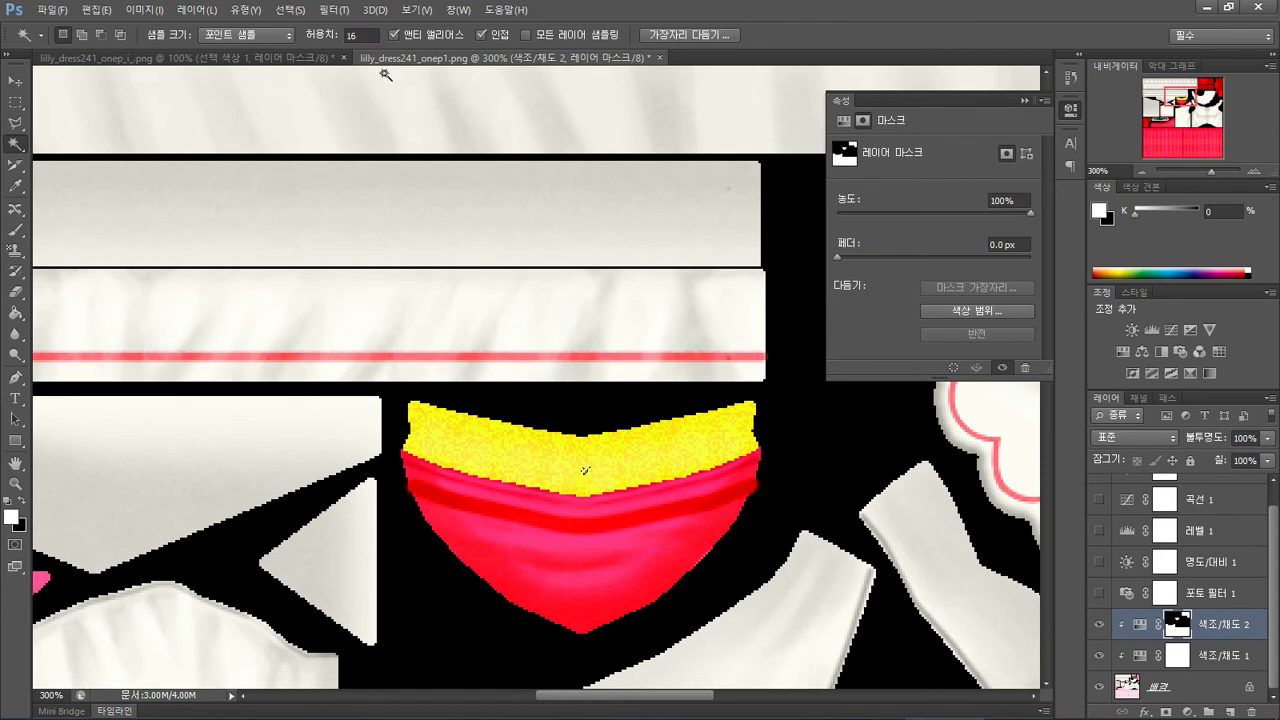
key("Return")
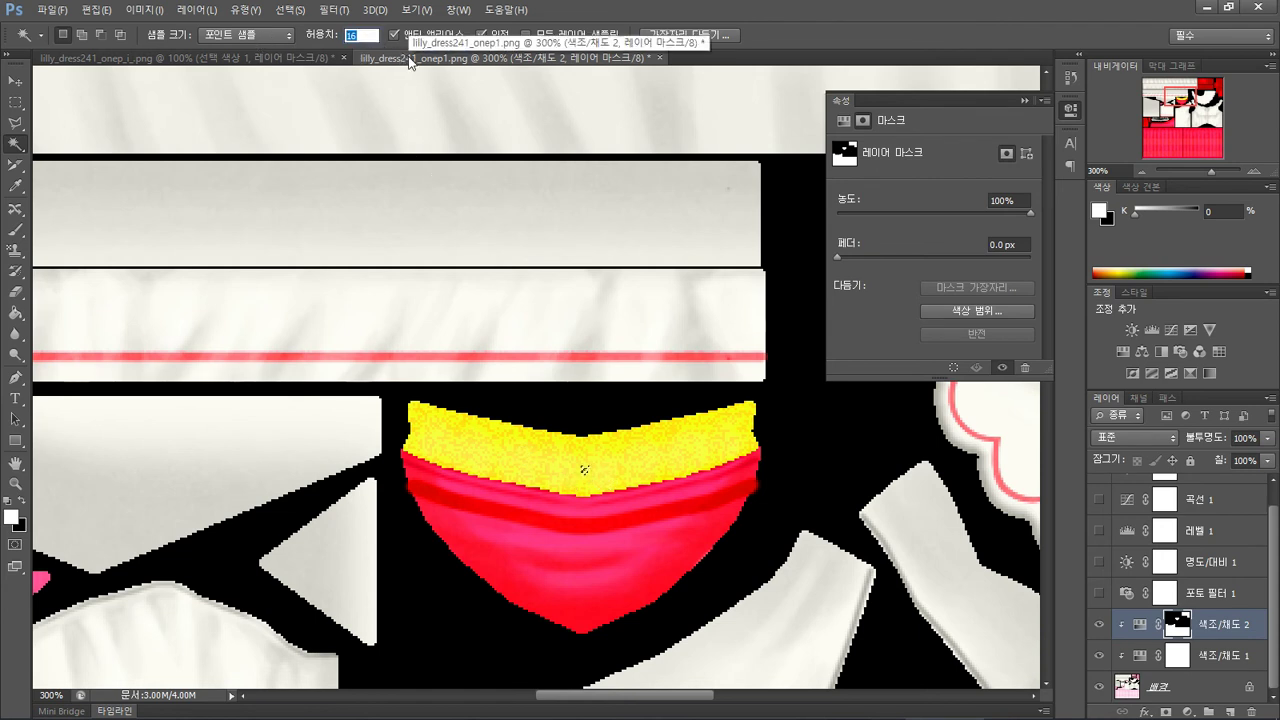
type("32")
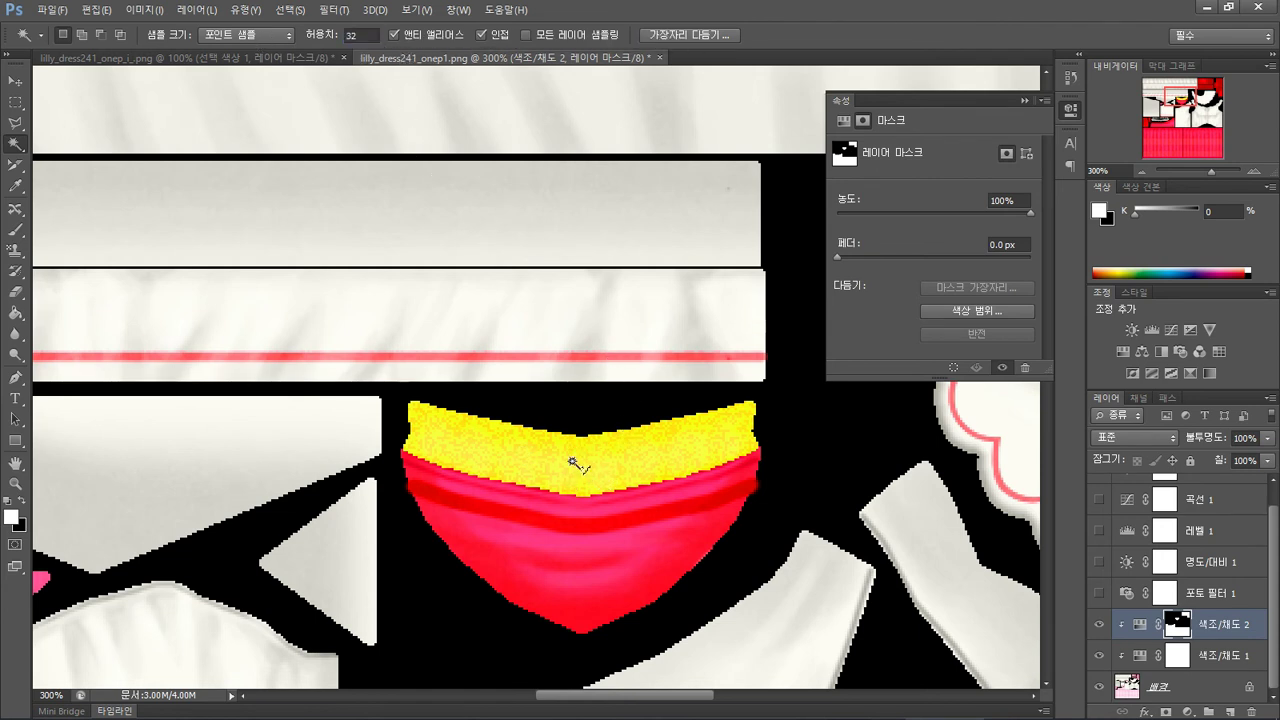
left_click(576, 455)
double_click(379, 35)
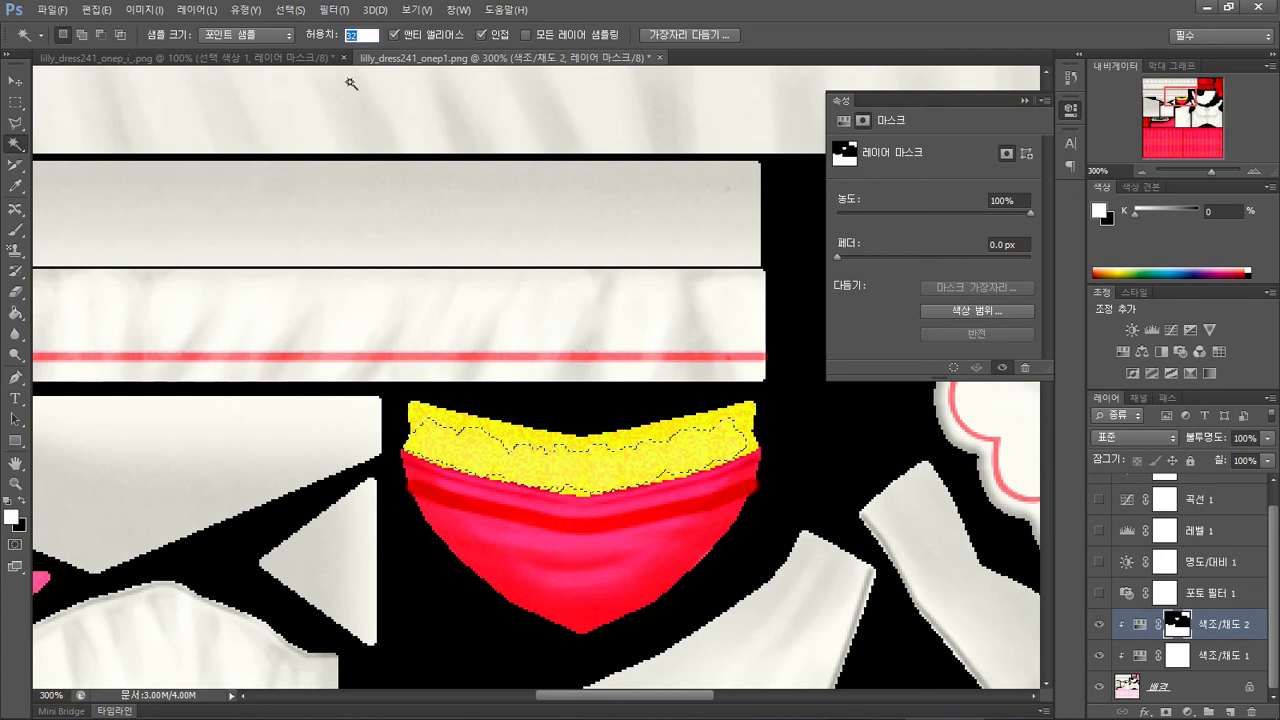
type("64")
left_click(571, 451)
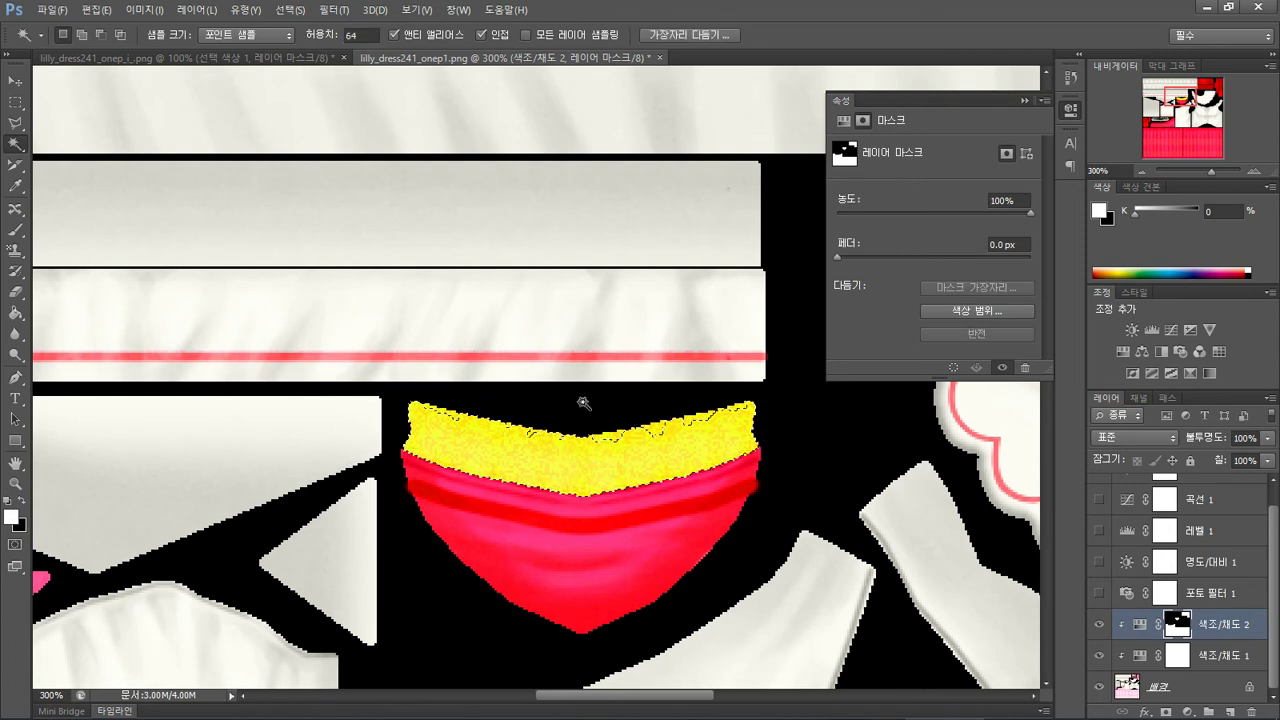
key("alt+BackSpace")
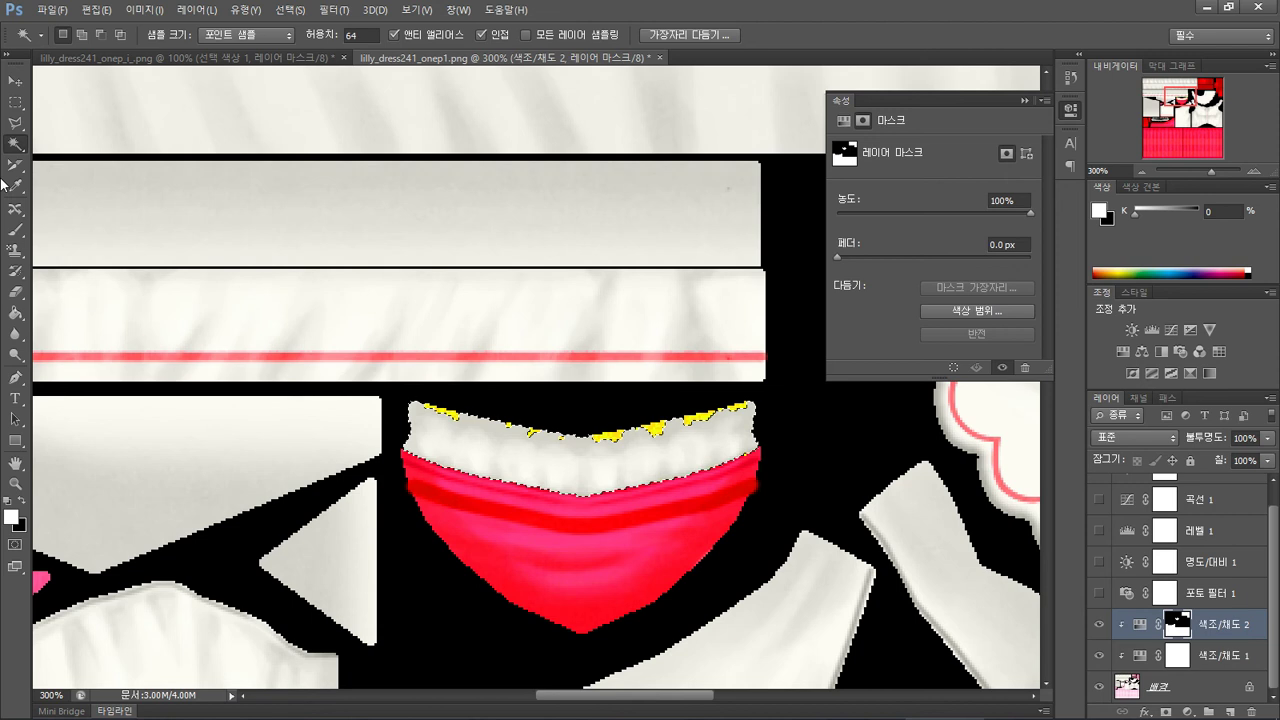
- Deselect and erase the leftover yellow specks along the band's upper edge on the mask with a 20 px eraser
left_click(15, 102)
left_click(186, 374)
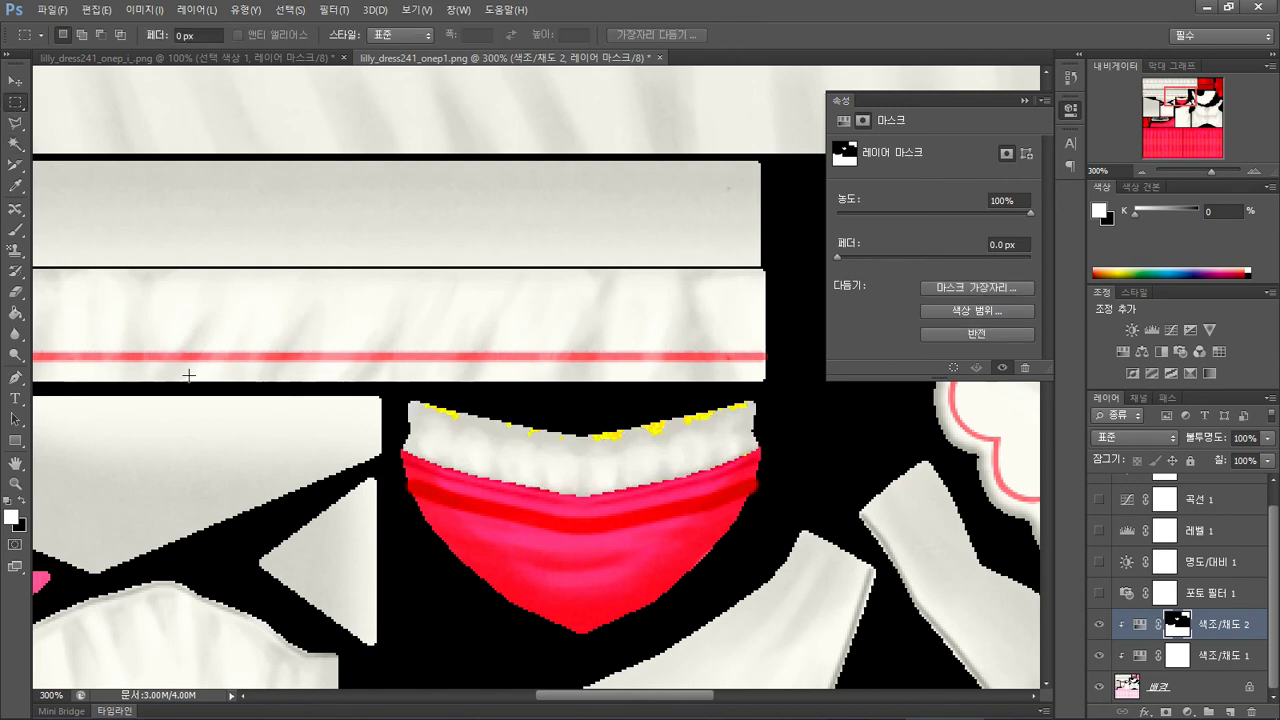
left_click(15, 291)
key("bracketleft")
key("bracketleft")
key("bracketleft")
key("bracketleft")
key("bracketleft")
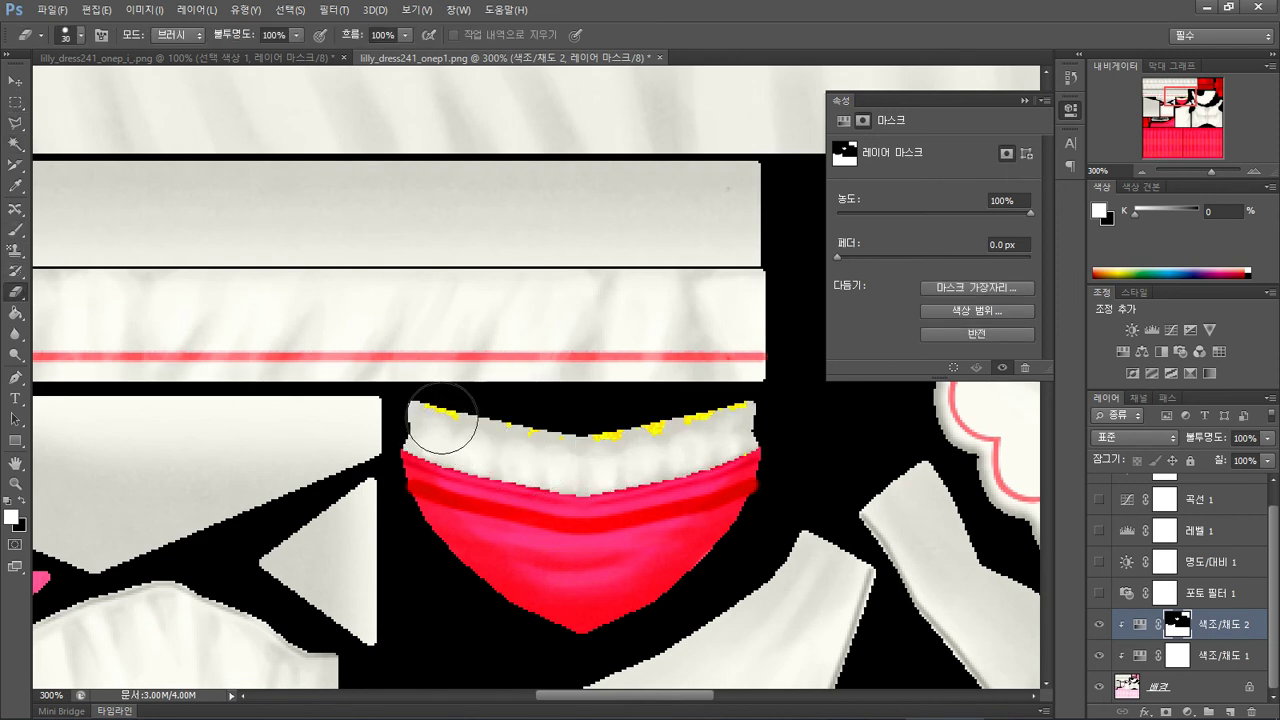
mouse_move(443, 423)
left_mouse_down()
mouse_move(434, 417)
mouse_move(603, 434)
mouse_move(746, 408)
left_mouse_up()
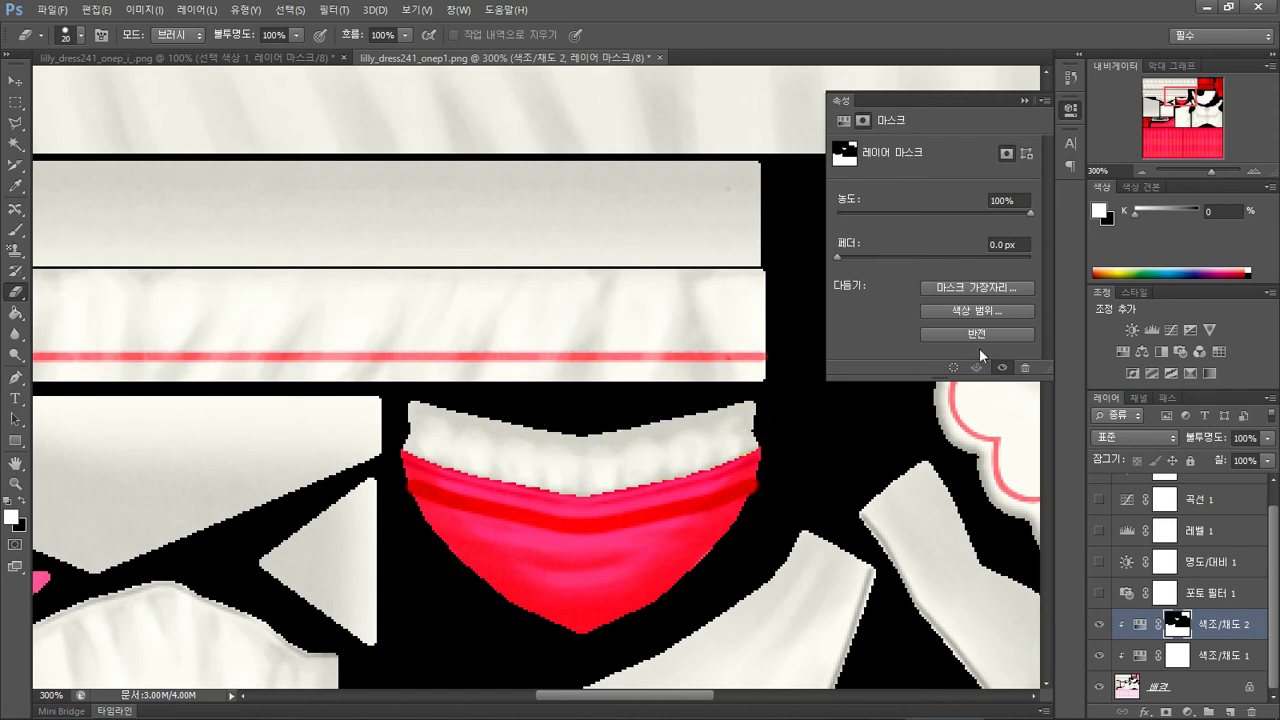
- Compare the whole texture with the Hue/Saturation 2 layer hidden and shown
left_click(1141, 170)
left_click(1141, 170)
left_click(1141, 170)
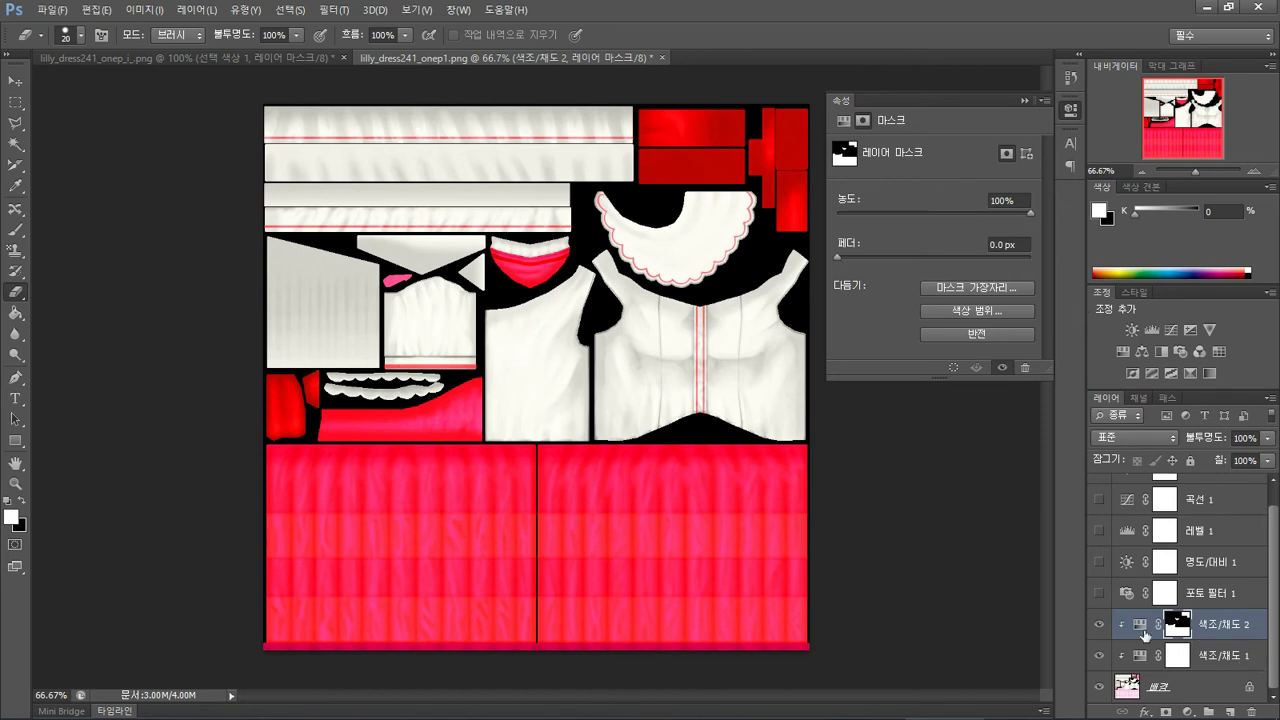
left_click(1100, 625)
left_click(1100, 625)
left_click(1100, 625)
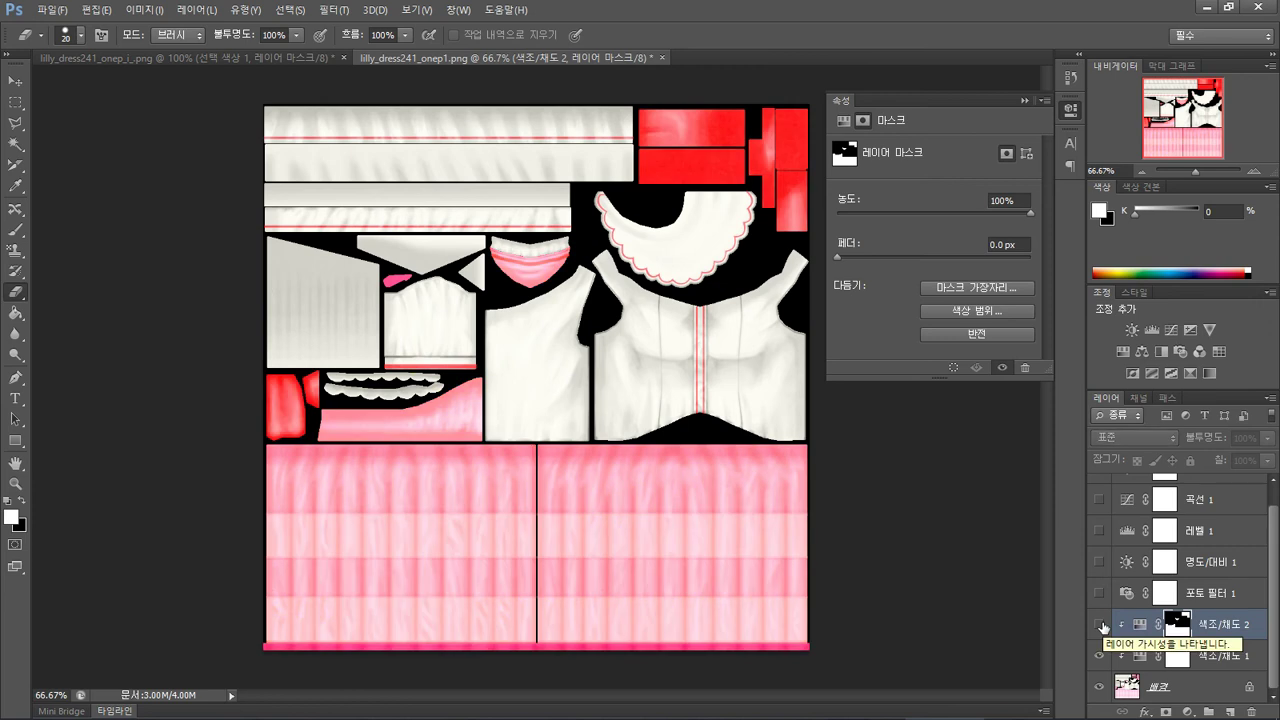
left_click(1100, 625)
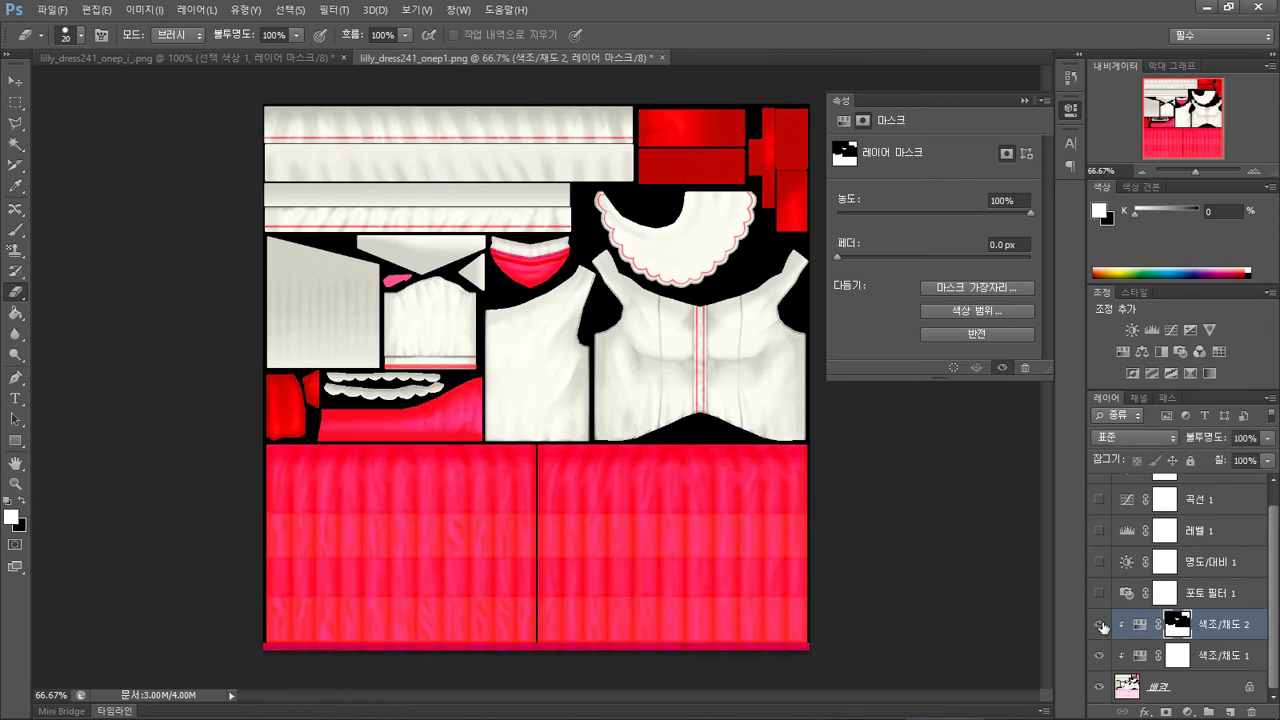
- Select the red rectangular pieces at the texture's upper right with rectangular marquees and clear them from the Hue/Saturation 2 mask
left_click(15, 102)
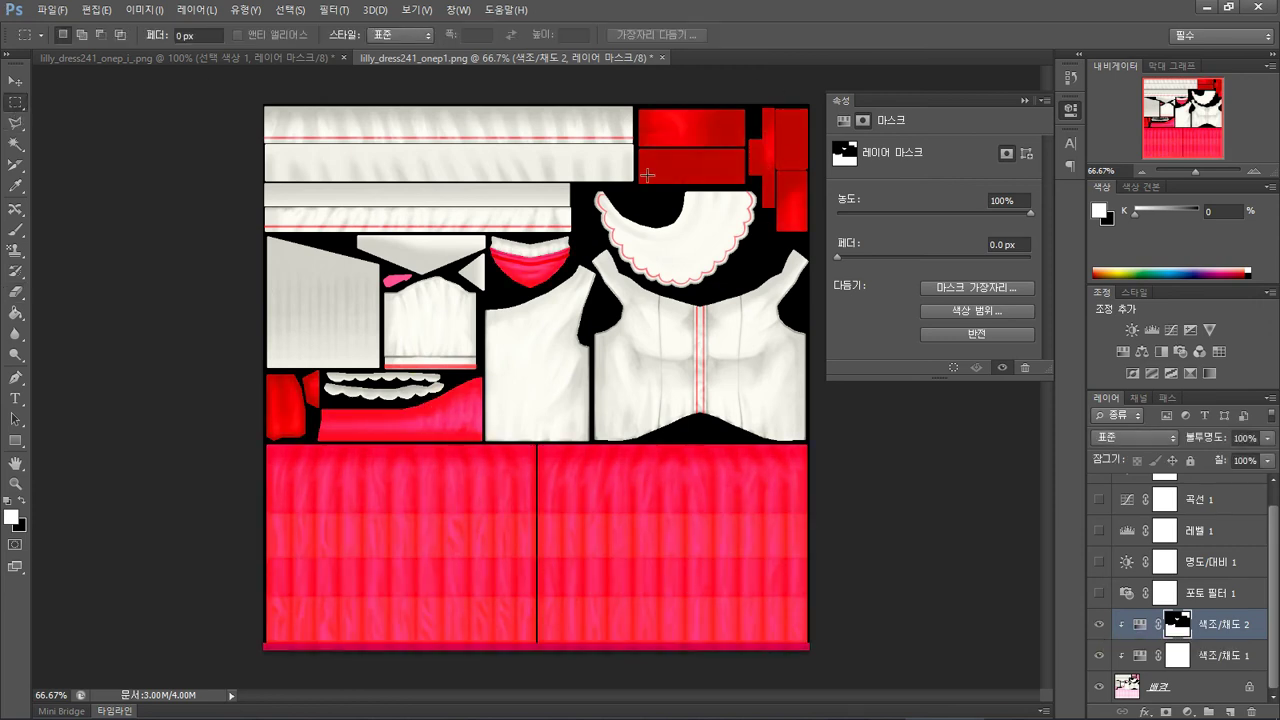
left_click_drag(638, 185, 809, 104)
left_click_drag(744, 245, 834, 163)
- Enable Colorize in the Hue/Saturation 2 adjustment and set saturation to 100 and lightness to -31
left_click(1131, 619)
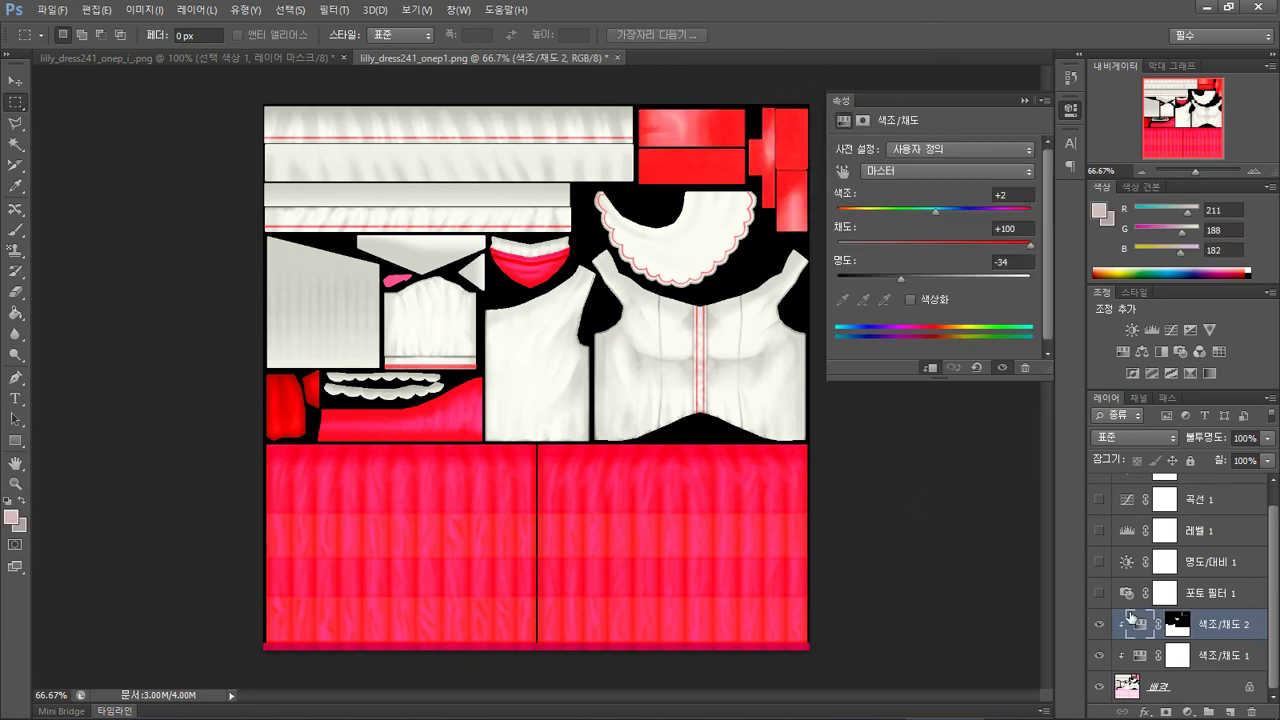
left_click_drag(902, 278, 861, 281)
left_click_drag(1031, 245, 953, 240)
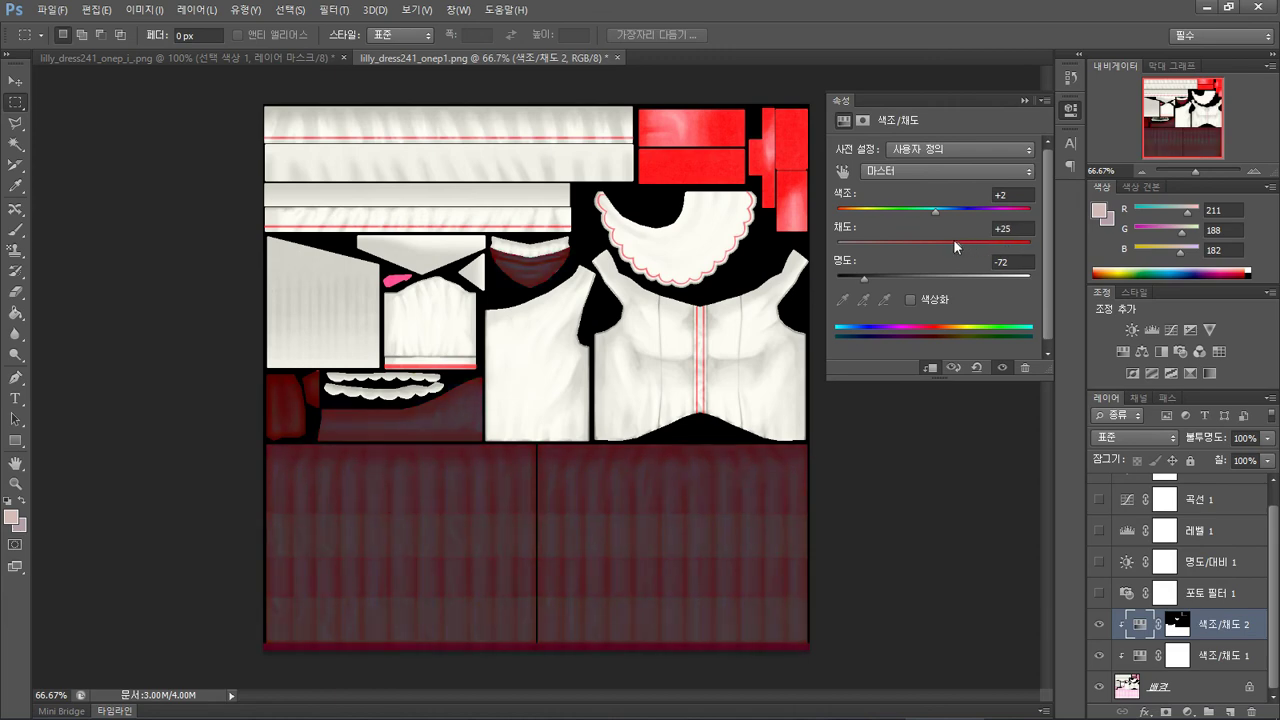
left_click_drag(864, 279, 932, 333)
left_click(910, 298)
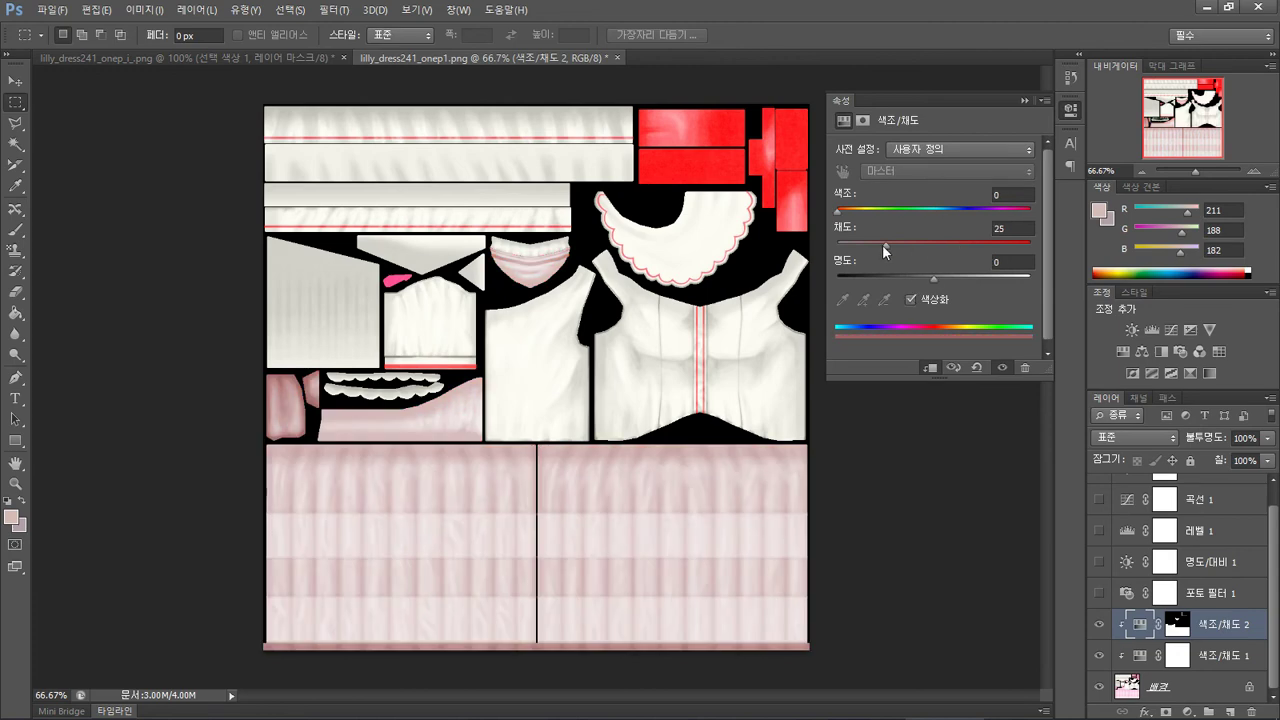
left_click_drag(885, 244, 1040, 253)
left_click_drag(934, 281, 905, 284)
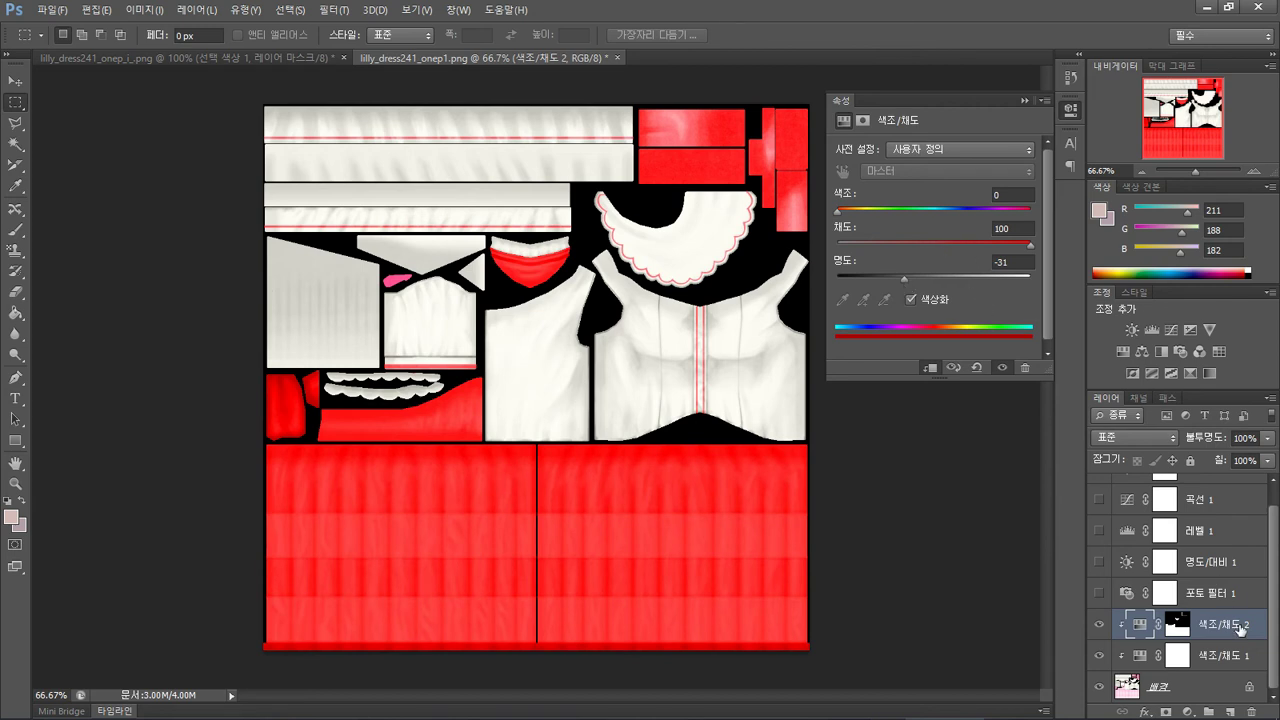
- Paint white on the Hue/Saturation 2 mask over the small pink piece above the blouse section with a 25 px brush
left_click(1172, 626)
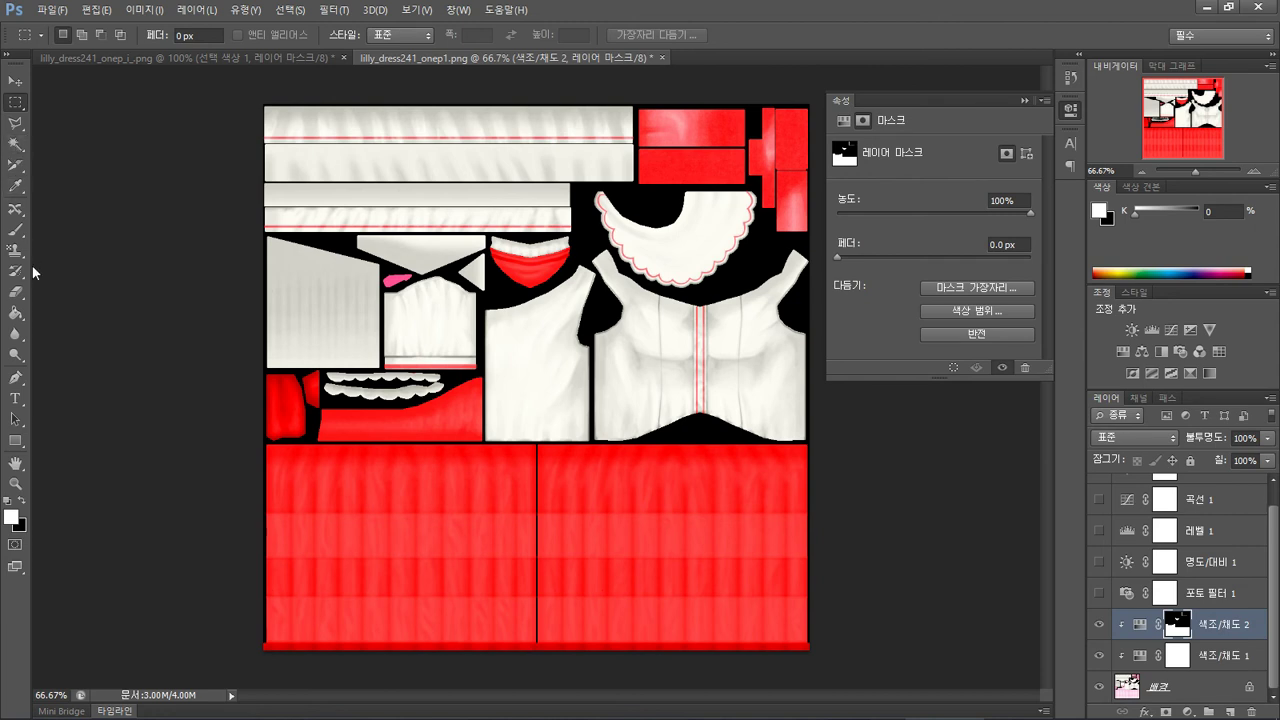
left_click(13, 227)
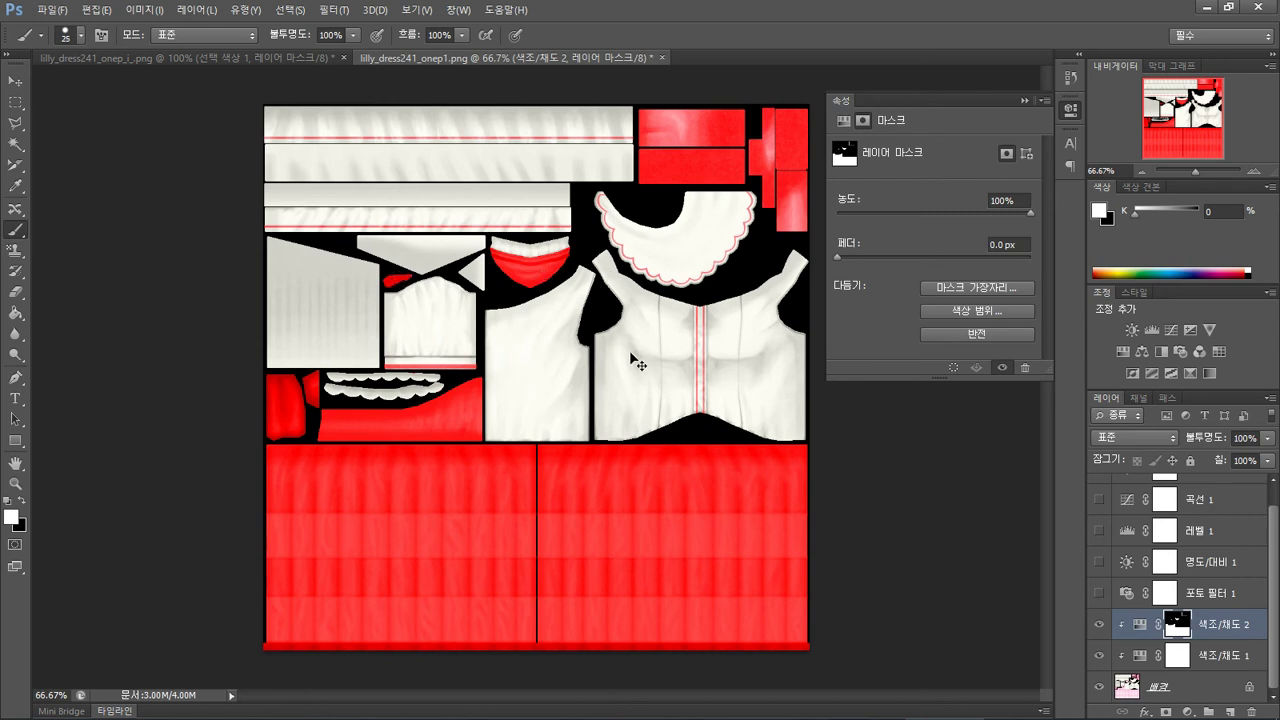
- Save the texture as PNG over lilly_dress241_onep1.png, and save the layered document as lilly_dress241_onep1.psd
key("ctrl+shift+s")
left_click(713, 370)
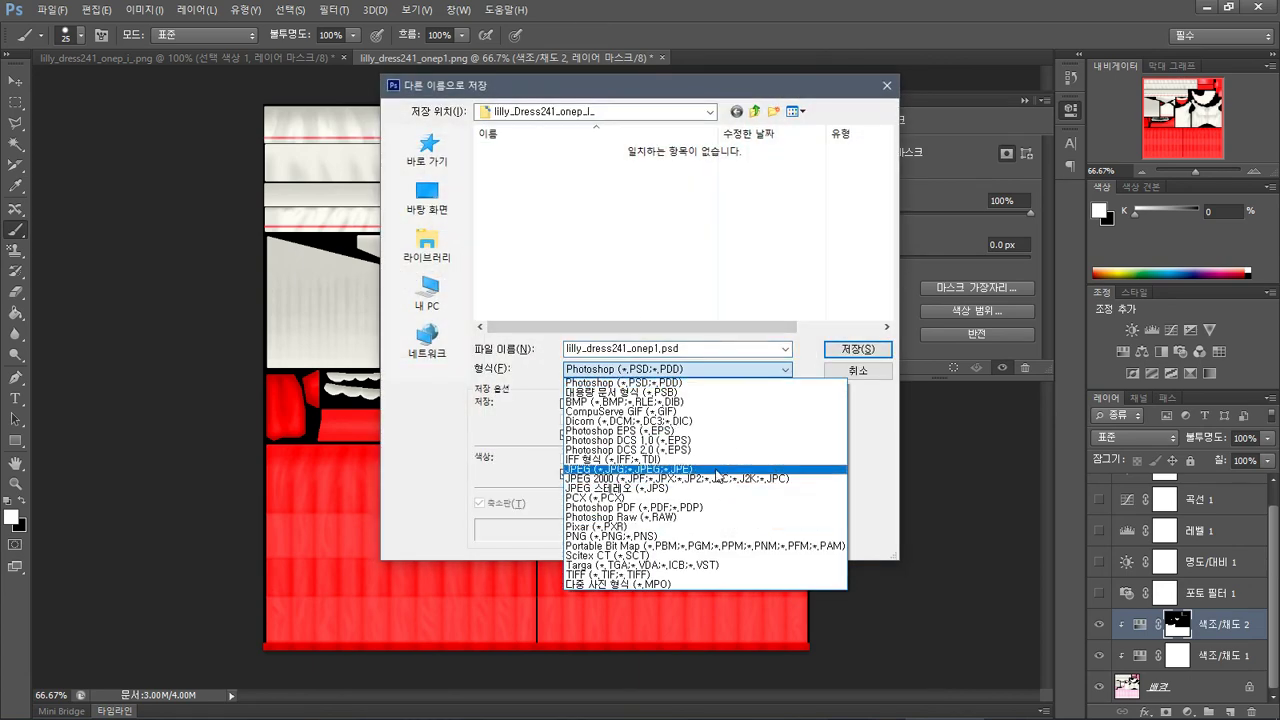
left_click(715, 536)
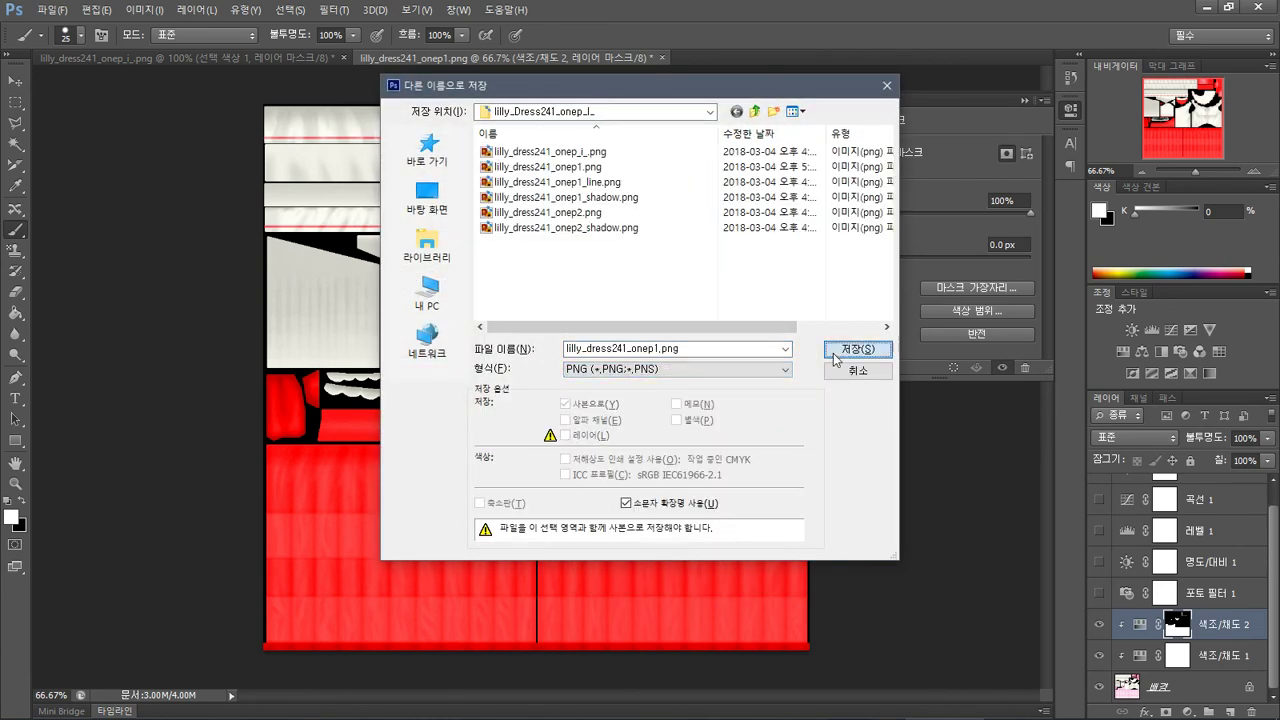
left_click(834, 355)
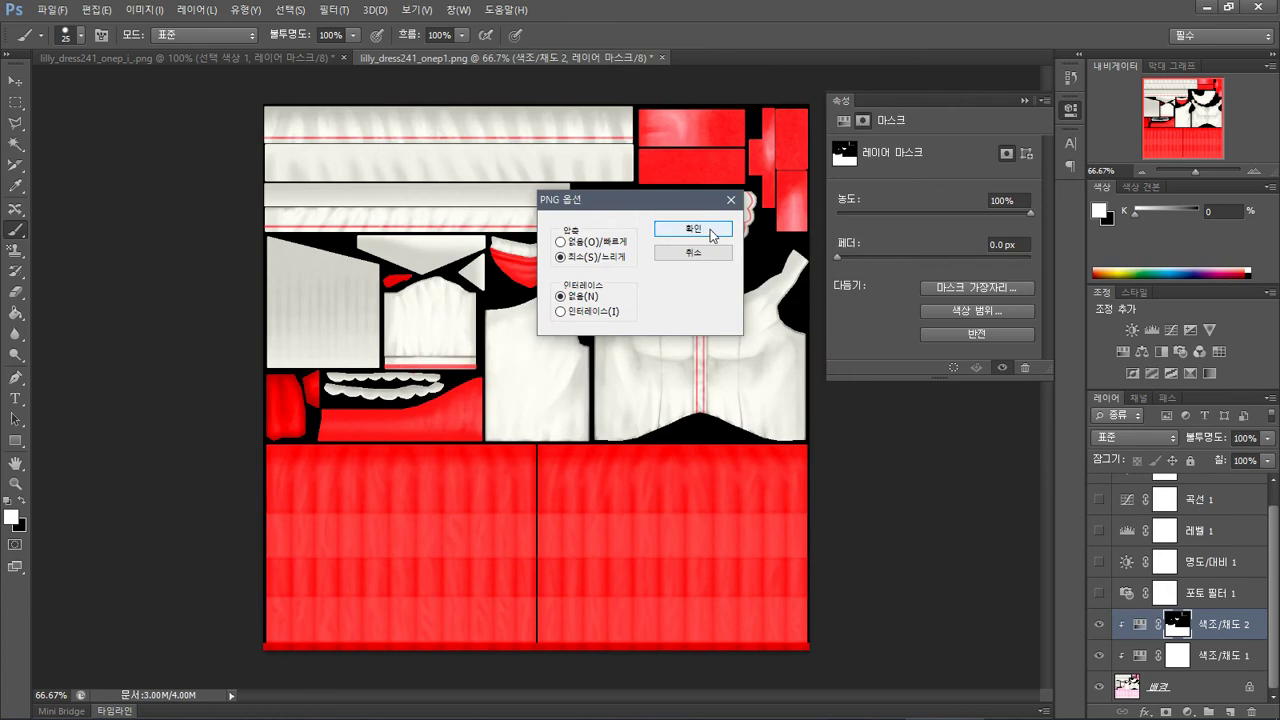
left_click(693, 229)
key("ctrl+shift+s")
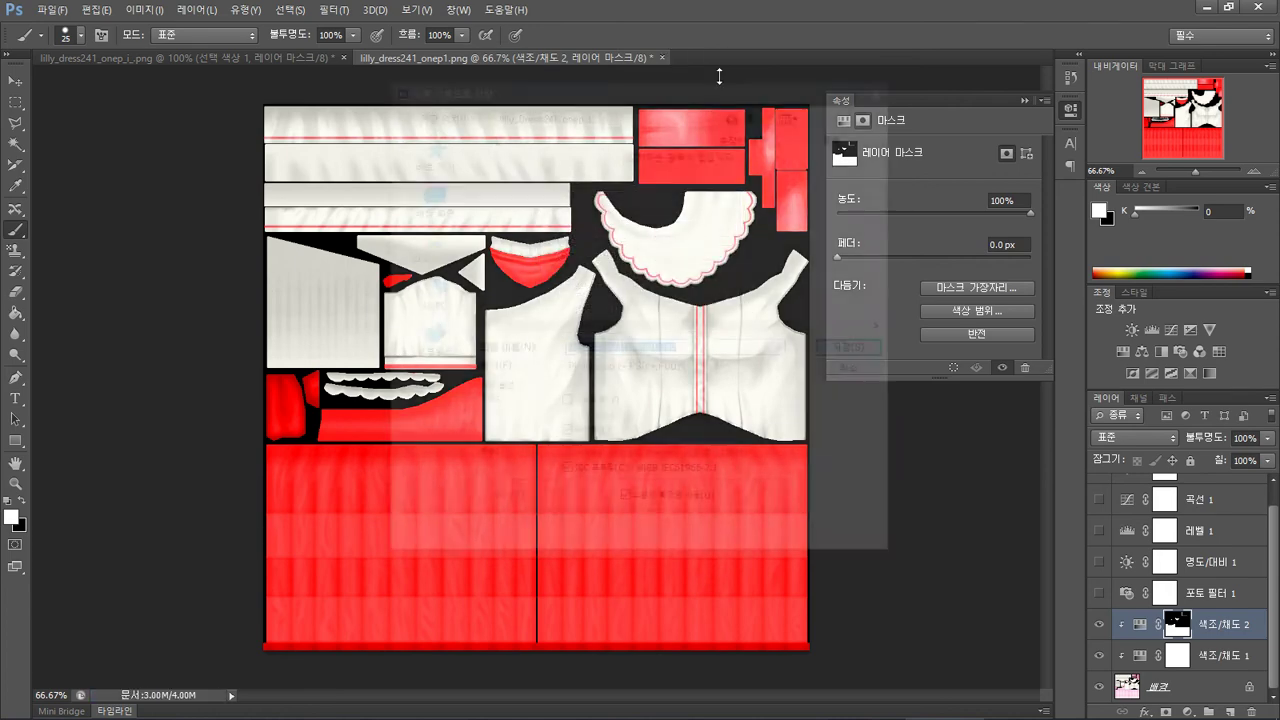
key("Return")
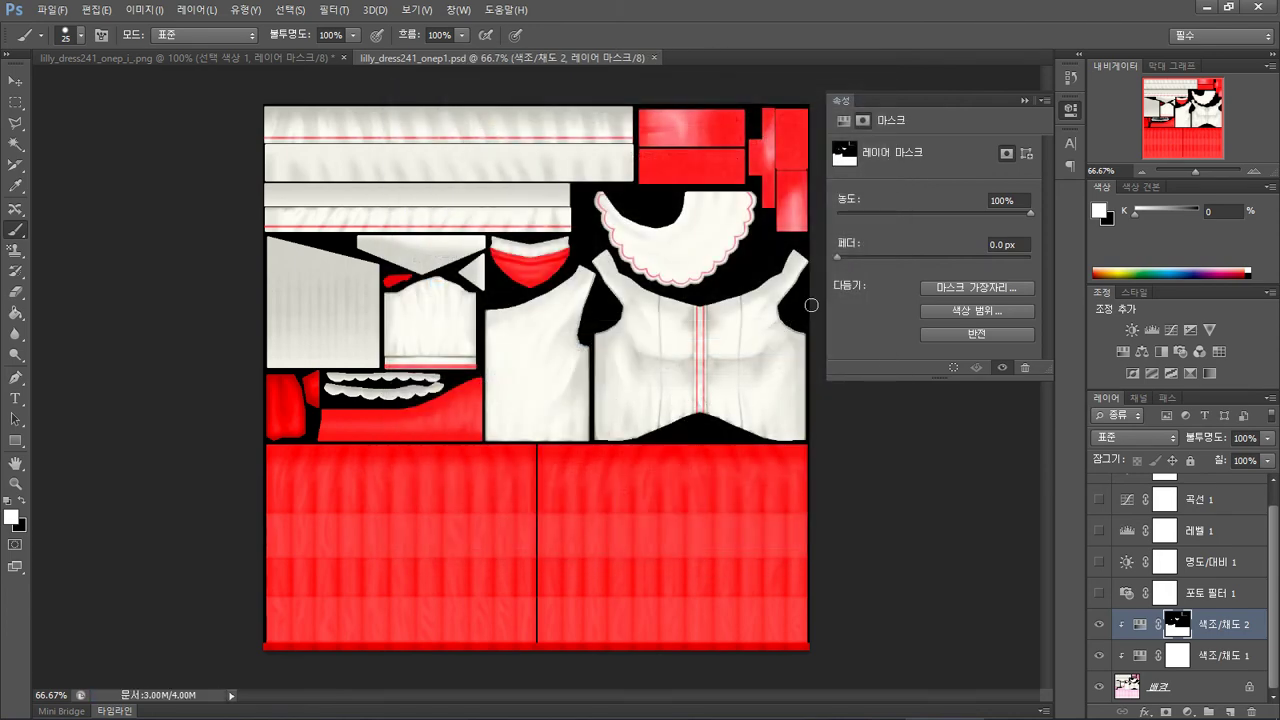
- In the mod folder, delete the old lilly_dress241_onep1.tex and convert lilly_dress241_onep1.png to .tex with CM3D2.TexTool.exe
key("alt+Tab")
key("alt+Tab")
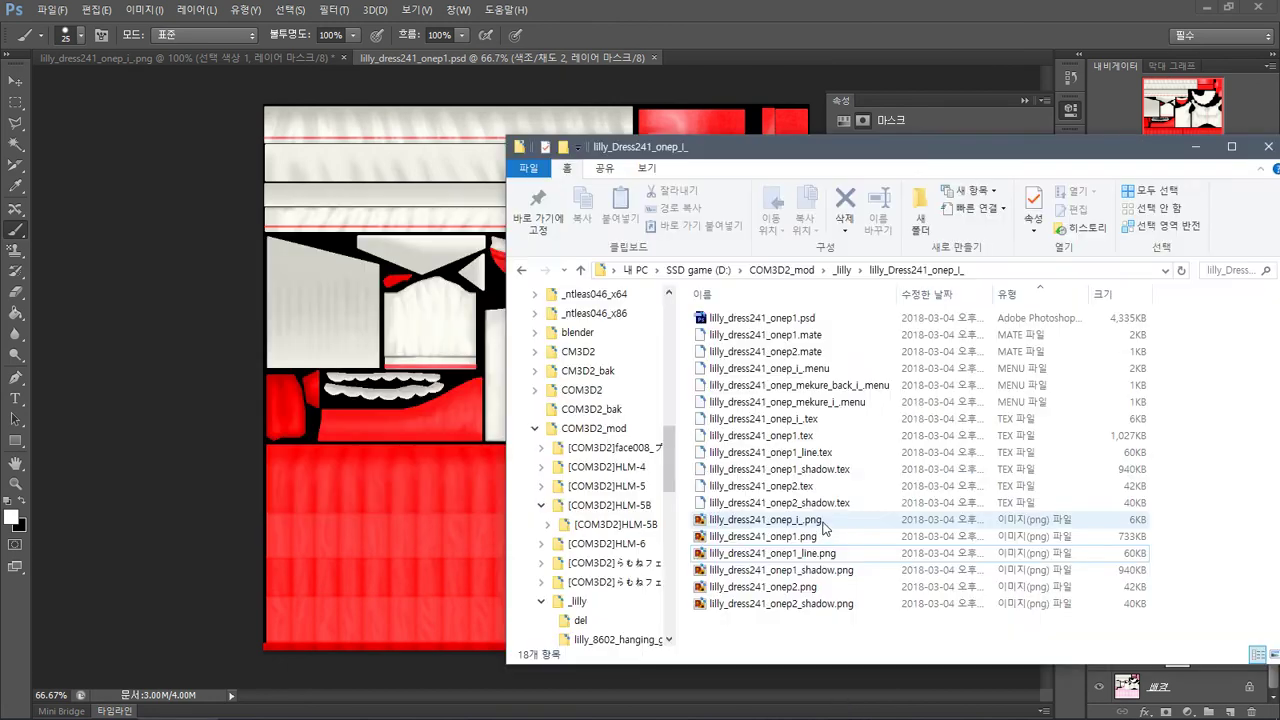
left_click(800, 436)
key("Delete")
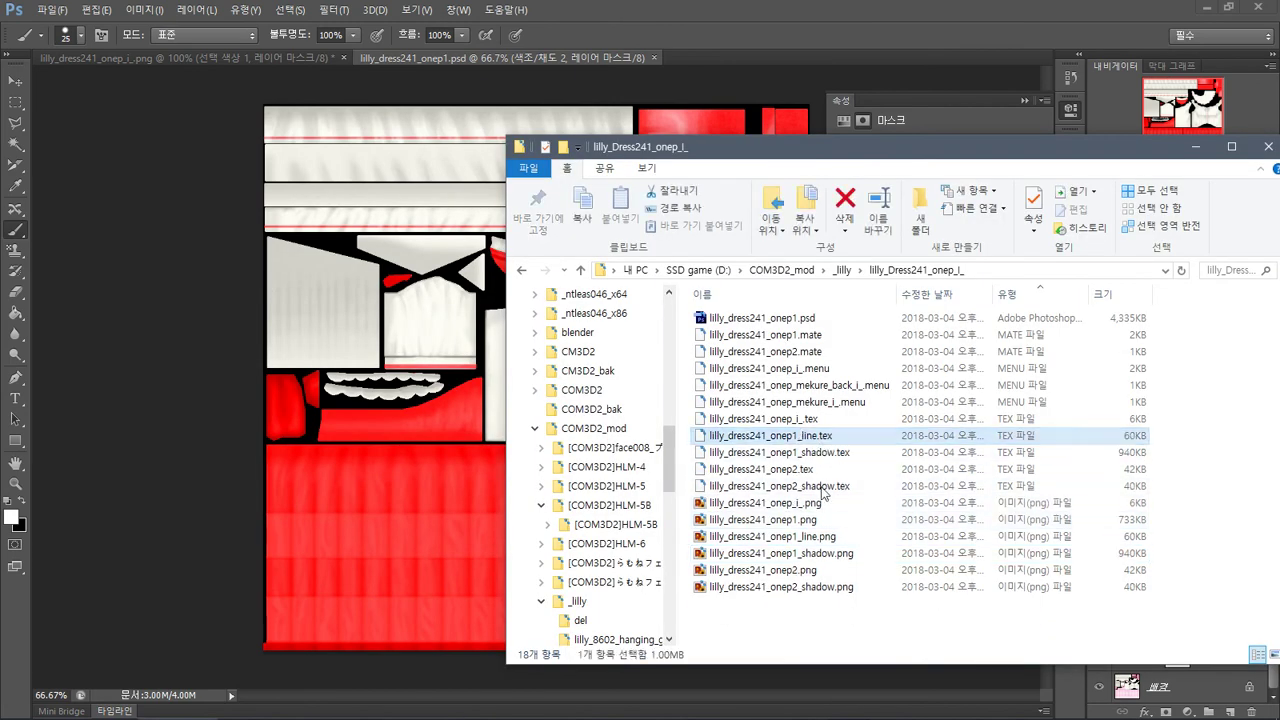
key("alt+Tab")
key("alt+Tab")
key("alt+Tab")
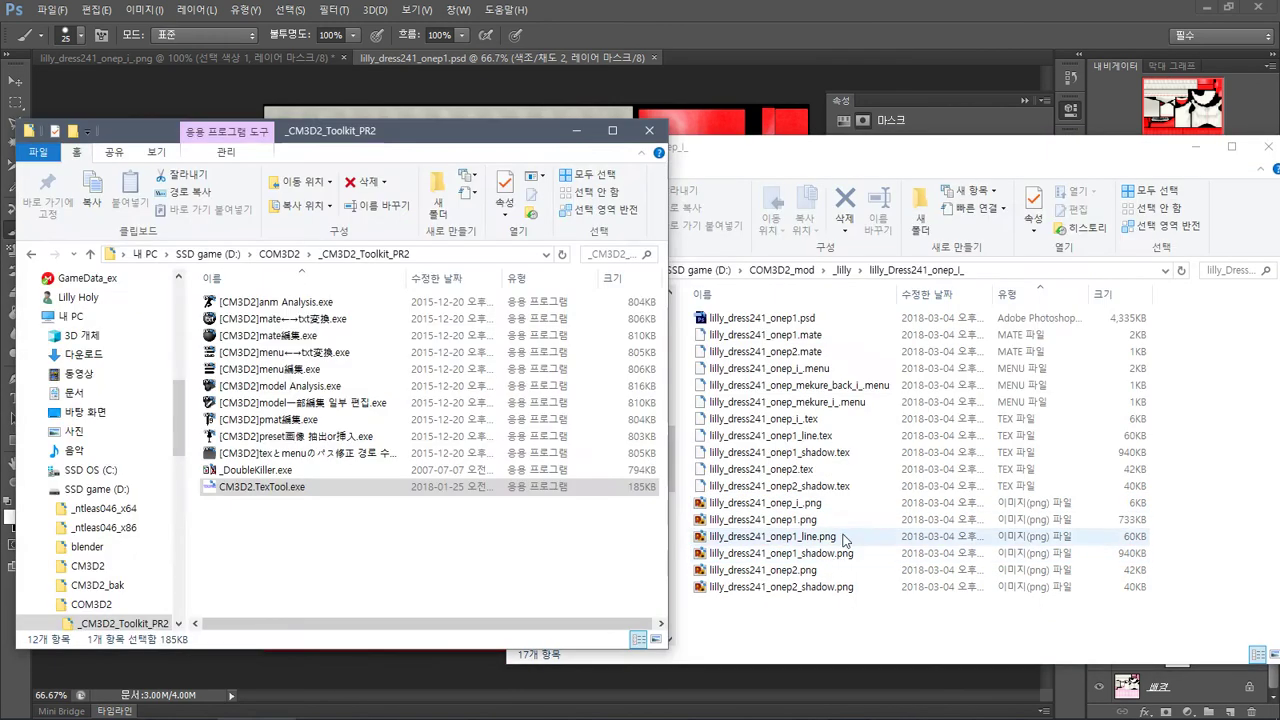
left_click_drag(777, 517, 414, 486)
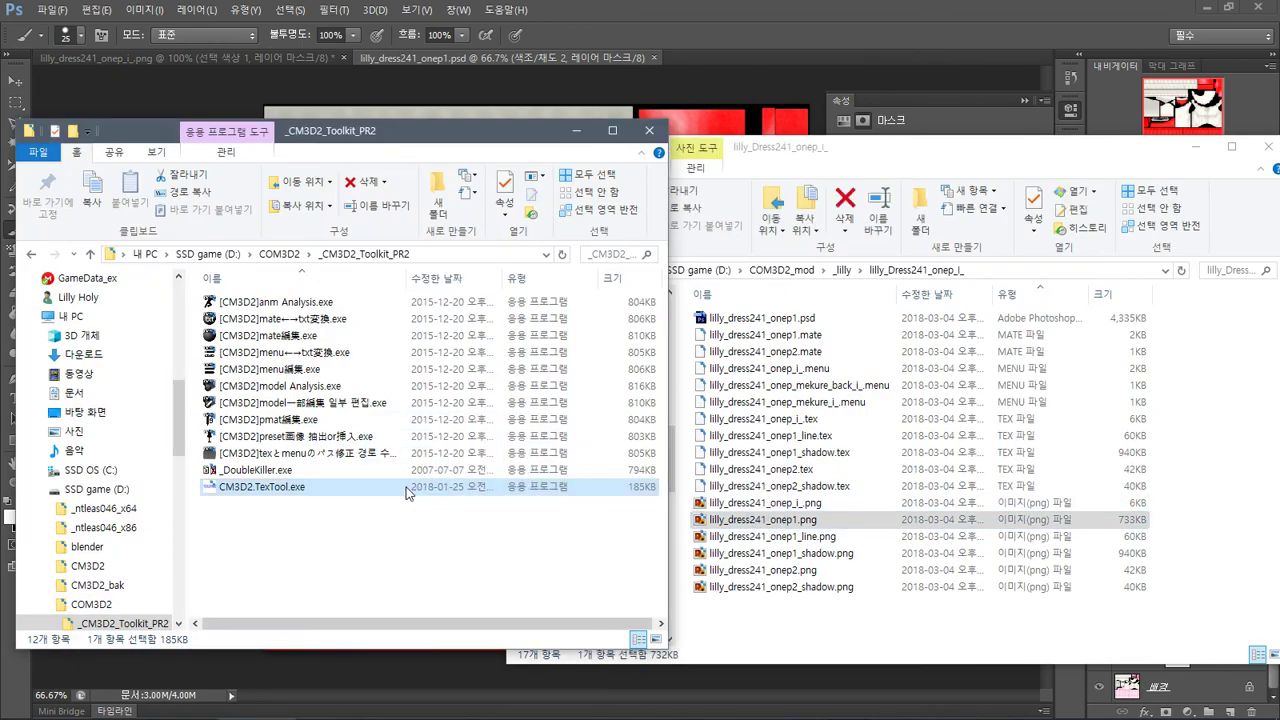
- Switch to COM3D2, reload the modded one-piece on the maid and turn the camera to inspect the skirt's back
key("alt+Tab")
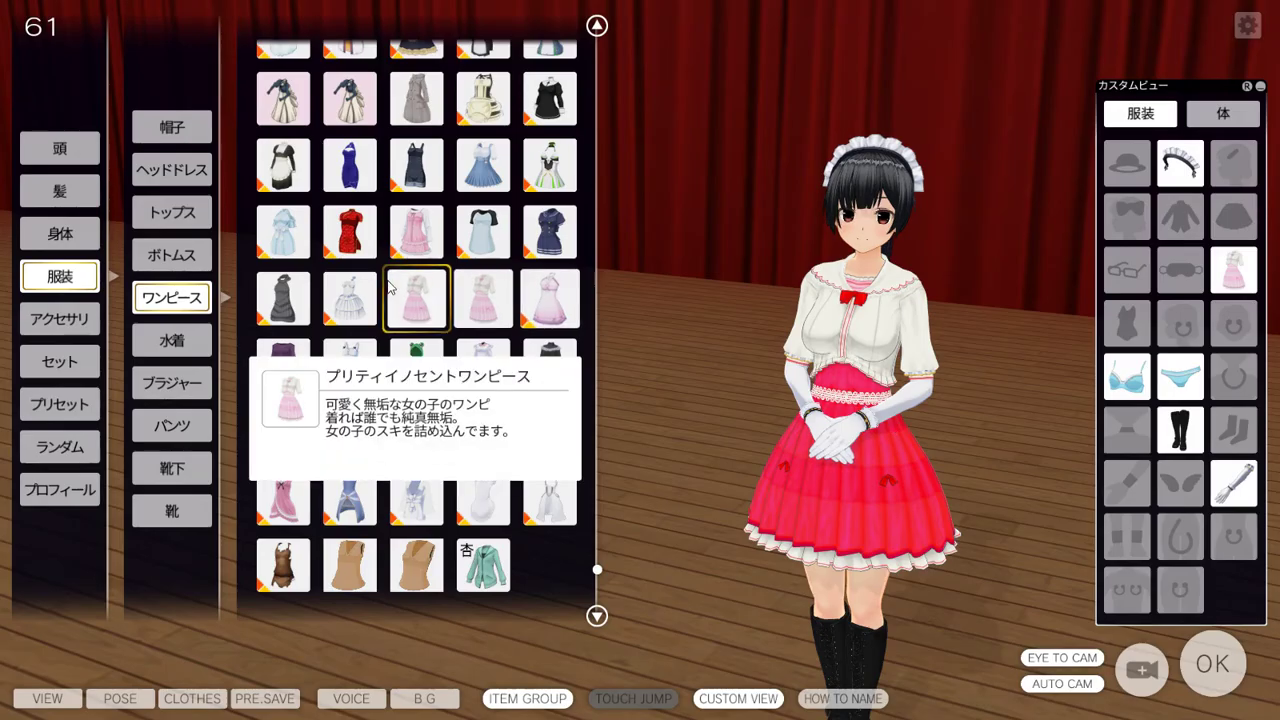
left_click(463, 291)
left_click_drag(700, 470, 869, 478)
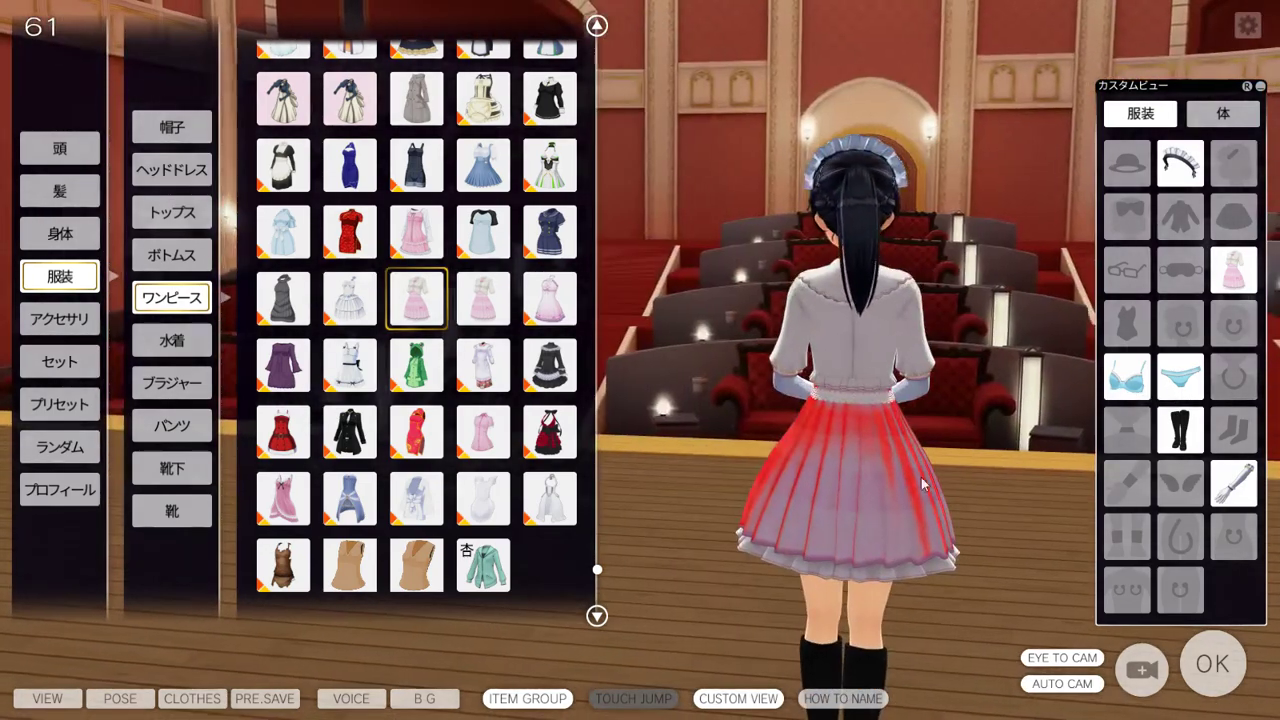
- Open lilly_dress241_onep1_line.png and lilly_dress241_onep1_shadow.png from the mod folder in Photoshop as separate documents
key("alt+Tab")
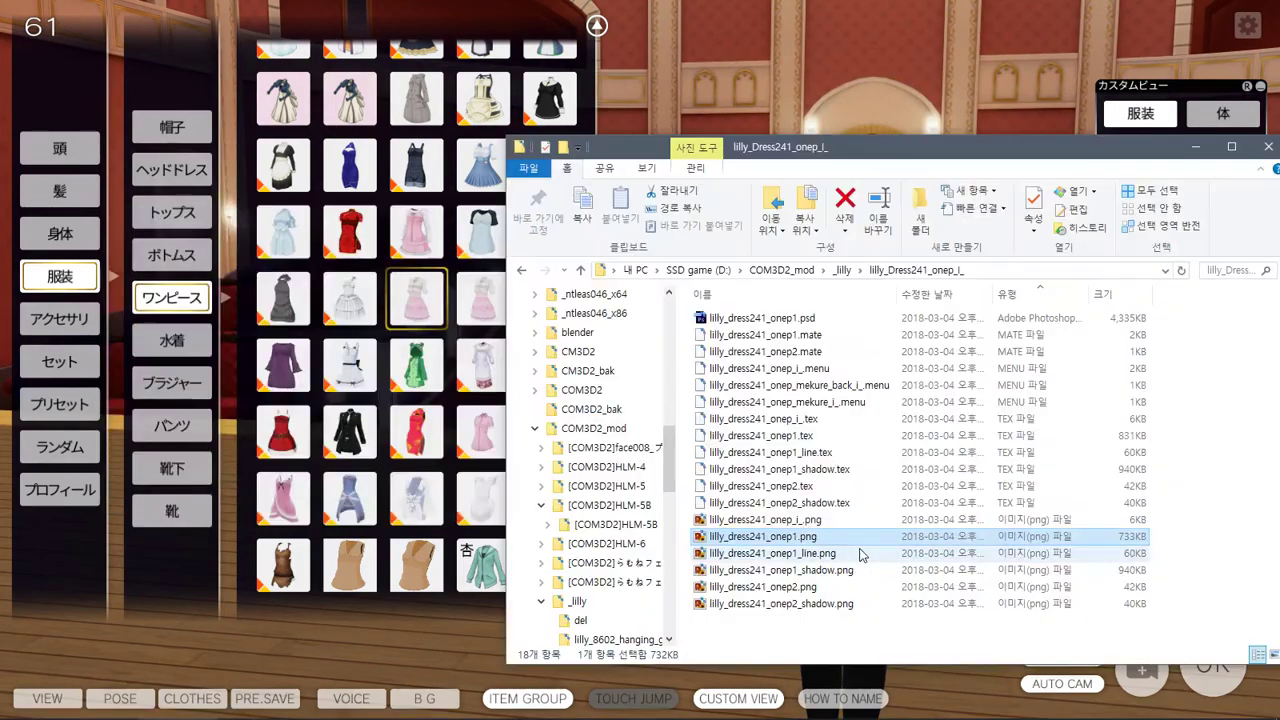
key("alt+Tab")
key("alt+Tab")
key("alt+Tab")
key("alt+Tab")
key("alt+Tab")
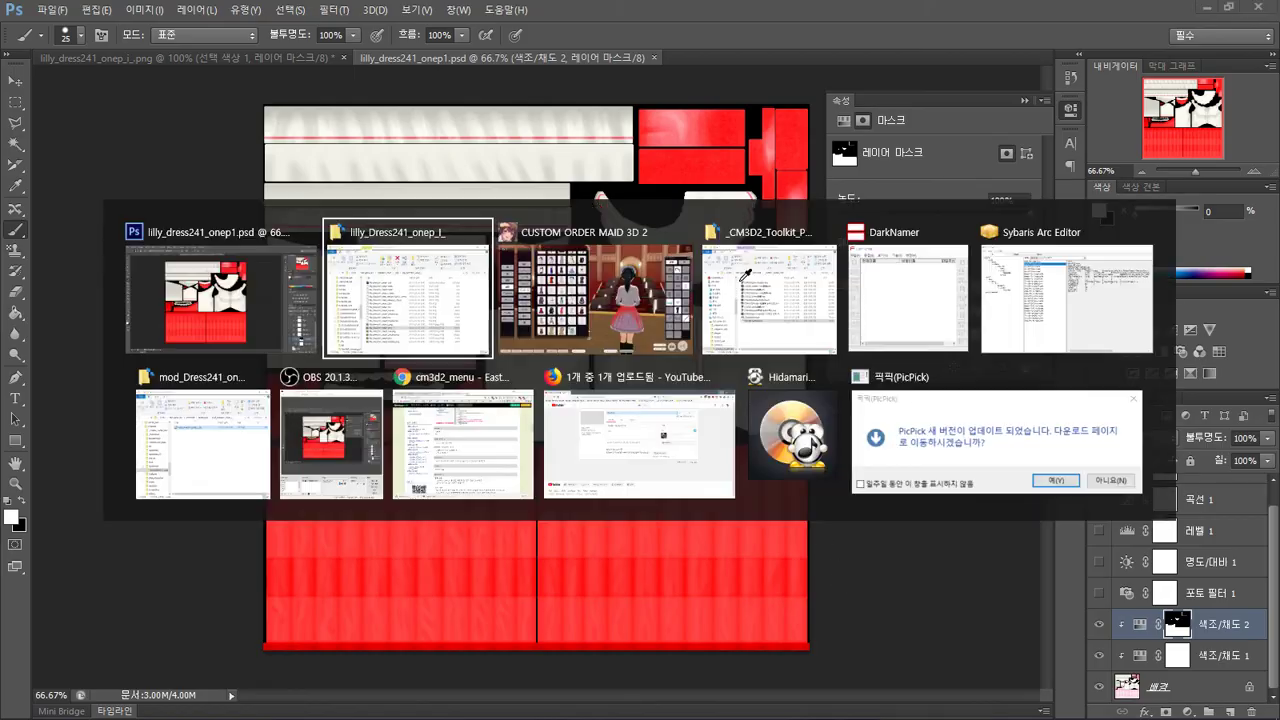
key("alt+shift+Tab")
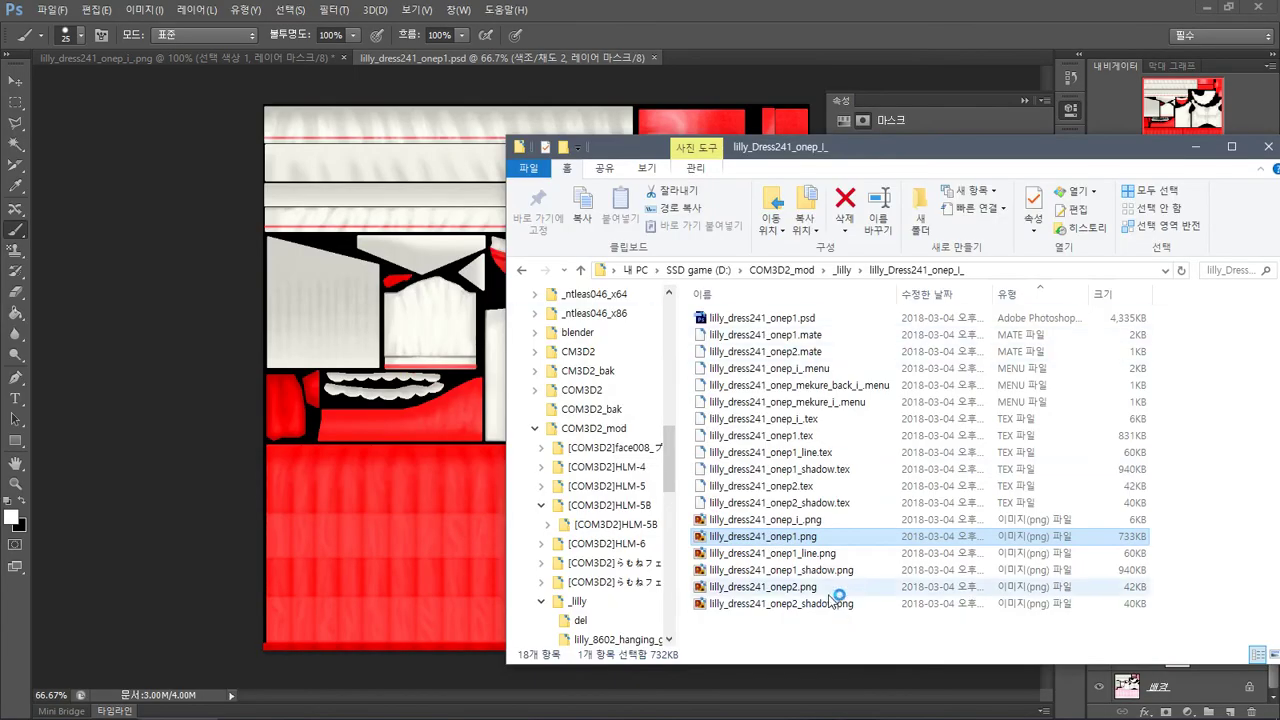
left_click(810, 556)
right_click(805, 563)
left_click_drag(800, 560, 700, 60)
key("alt+Tab")
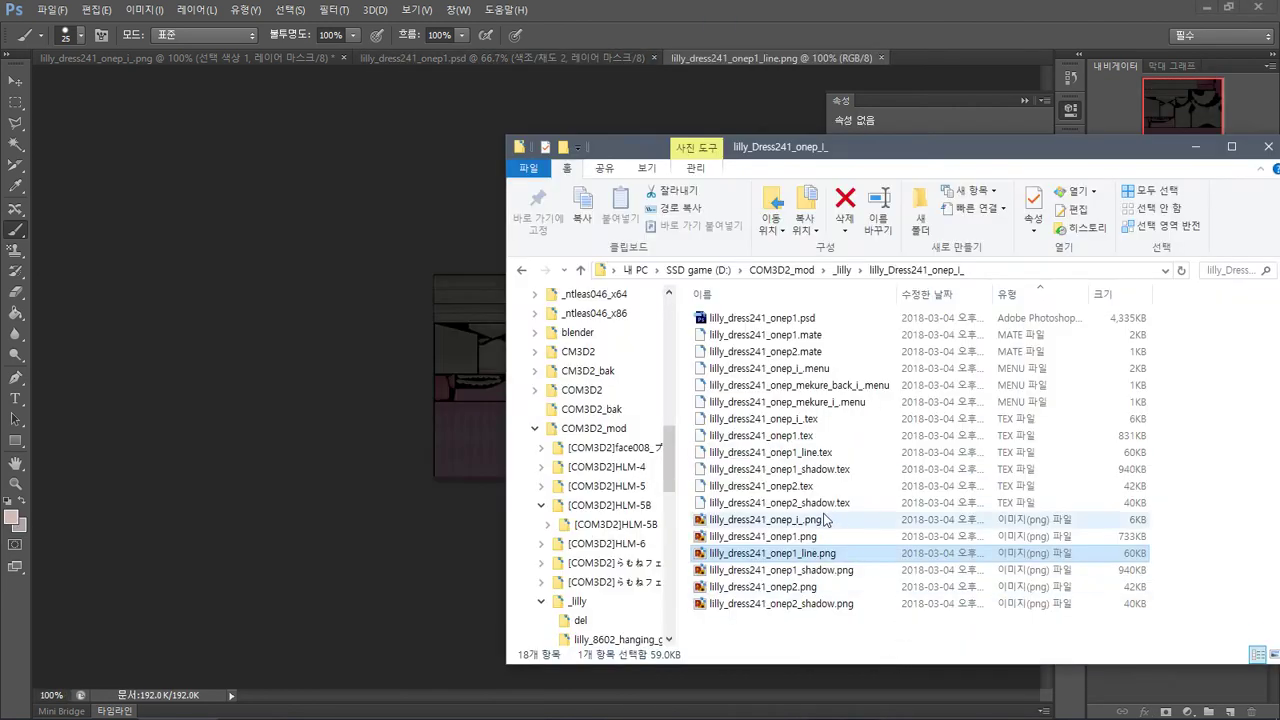
left_click_drag(797, 575, 919, 53)
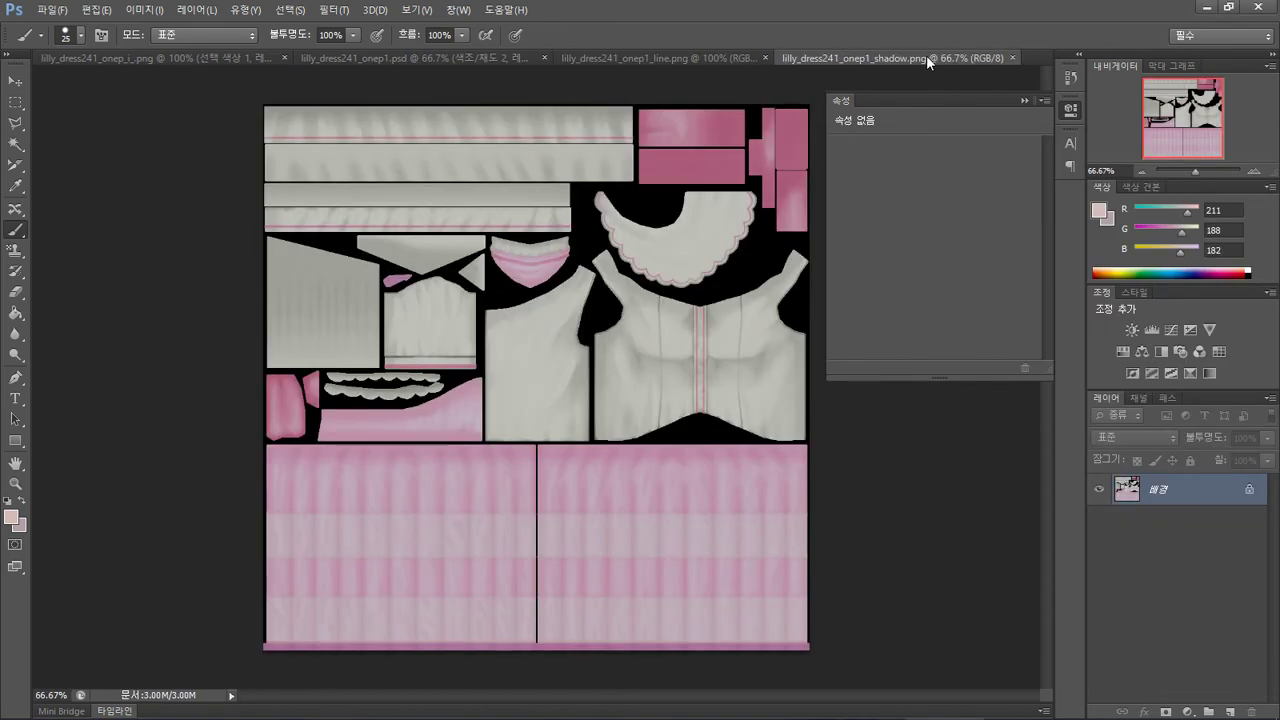
- Compare the line and shadow textures with lilly_dress241_onep1.psd, and close lilly_dress241_onep1_line.png
left_click(720, 57)
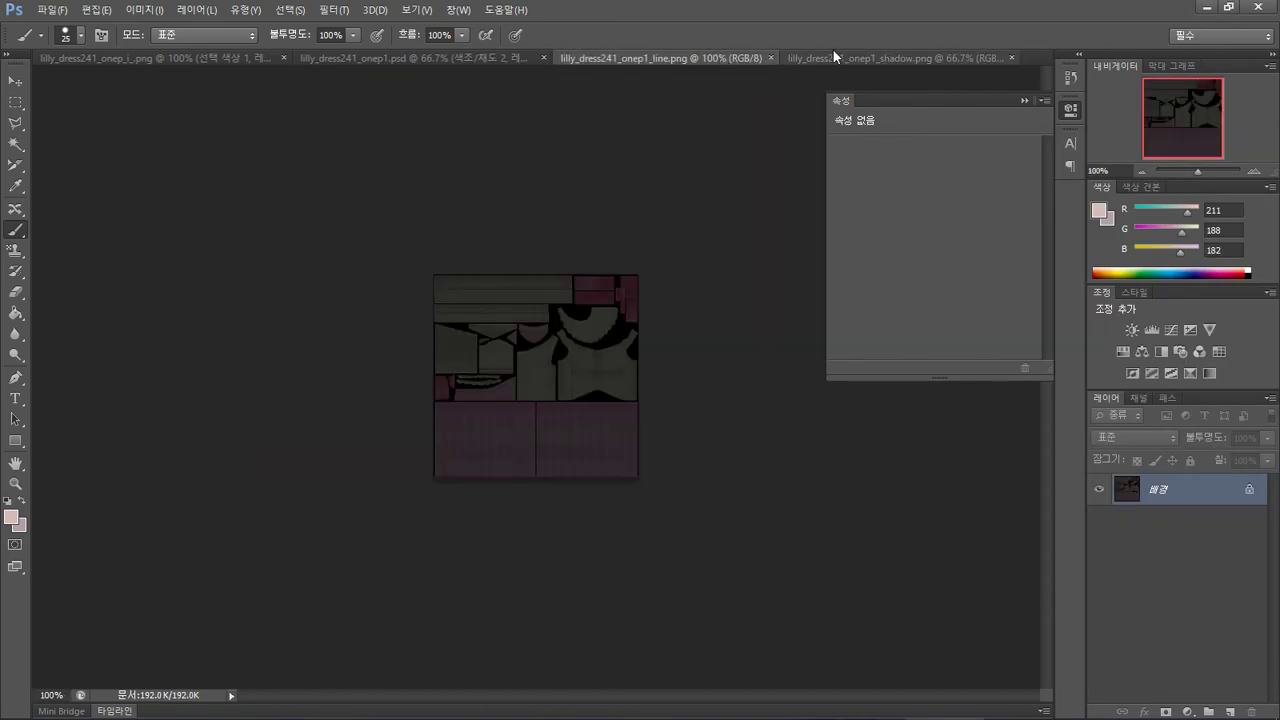
left_click(832, 57)
left_click(1254, 173)
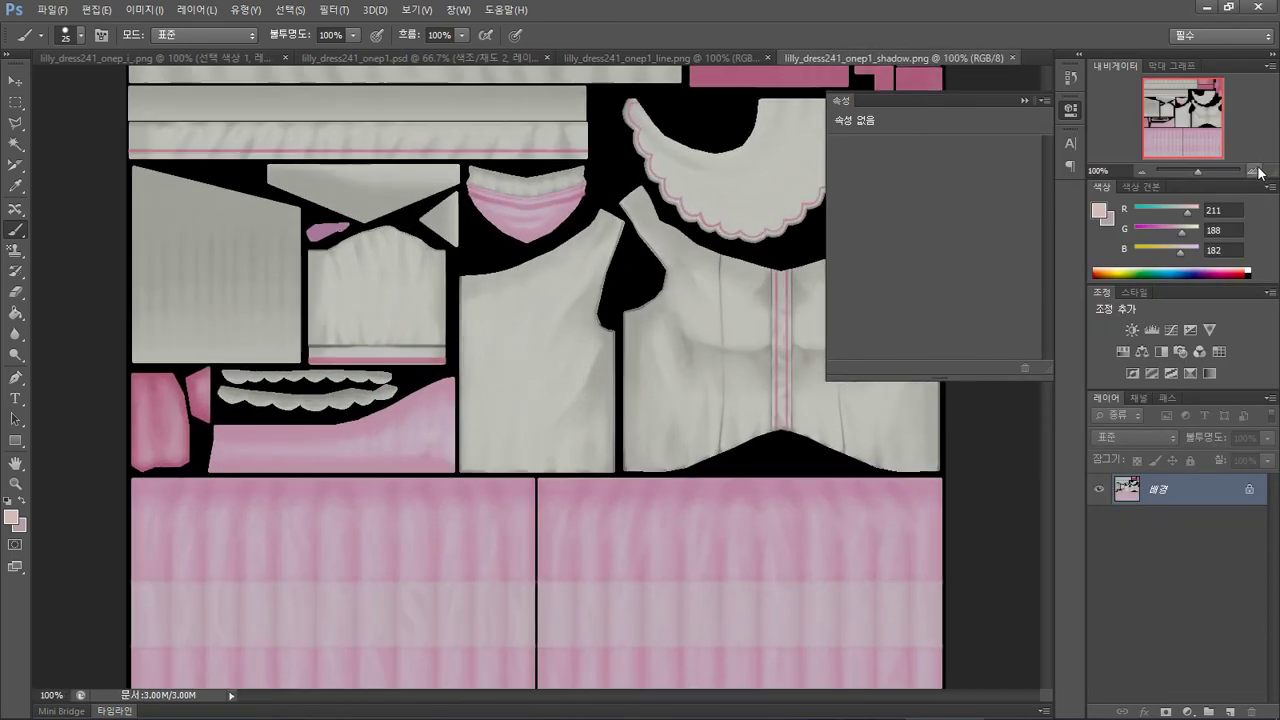
left_click(600, 57)
left_click(507, 57)
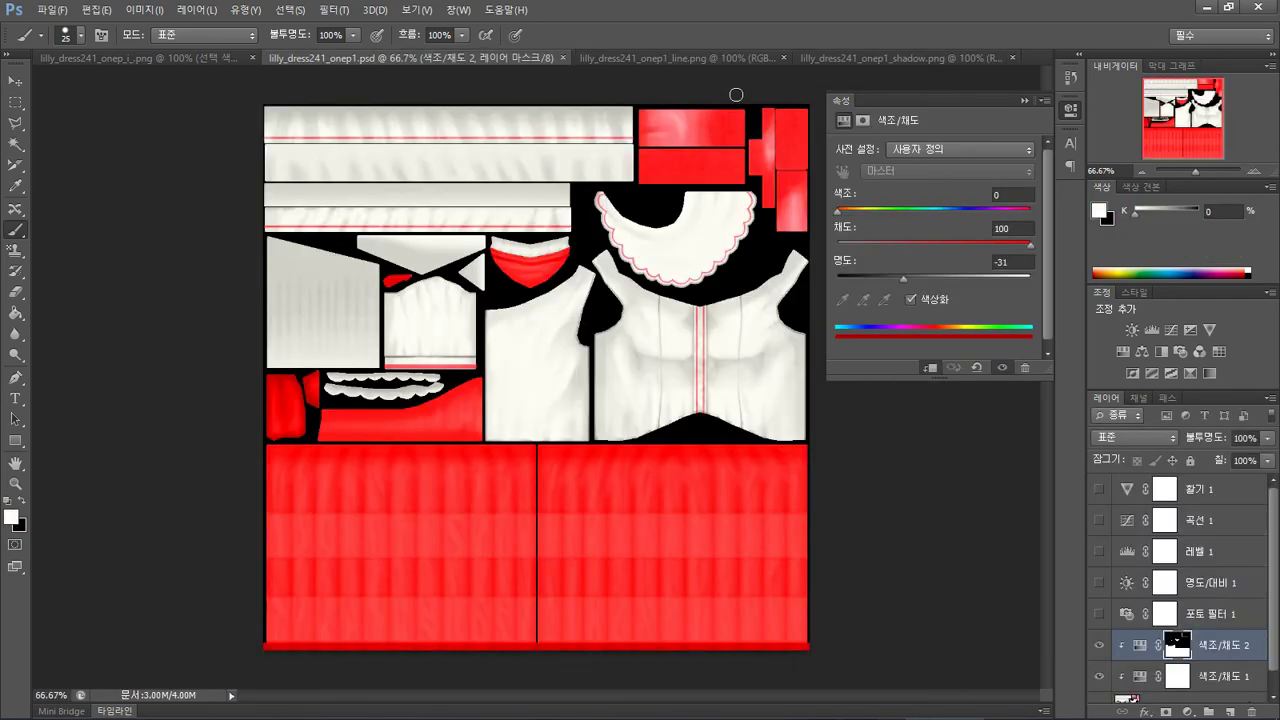
left_click(735, 56)
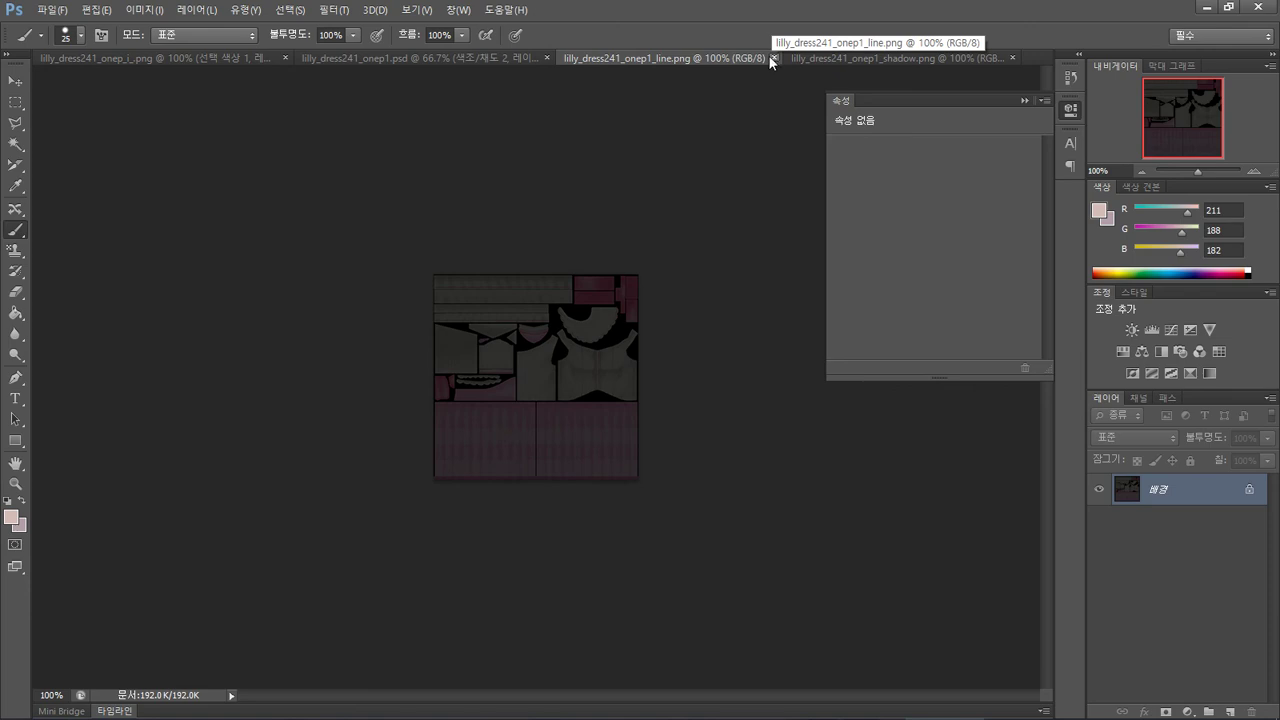
left_click(772, 57)
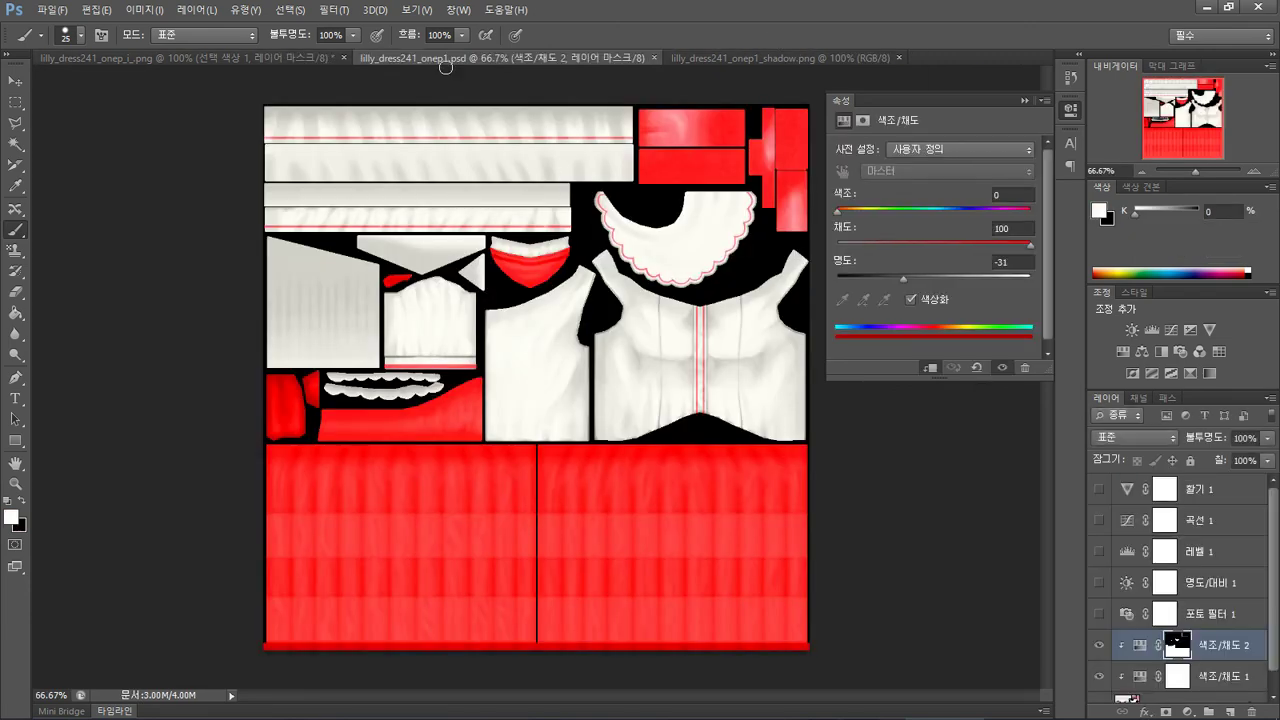
- Duplicate the Hue/Saturation 1 and Hue/Saturation 2 layers of lilly_dress241_onep1.psd into lilly_dress241_onep1_shadow.png
scroll(1211, 637, "down", 1)
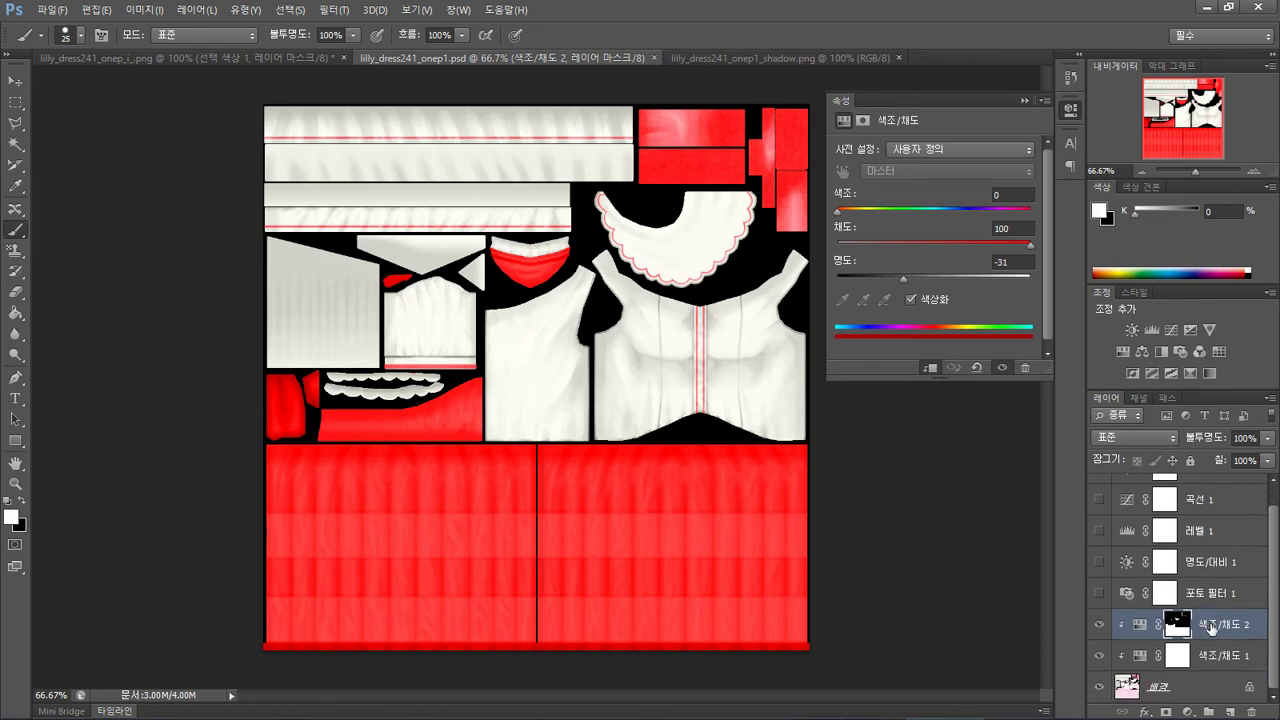
right_click(1214, 662)
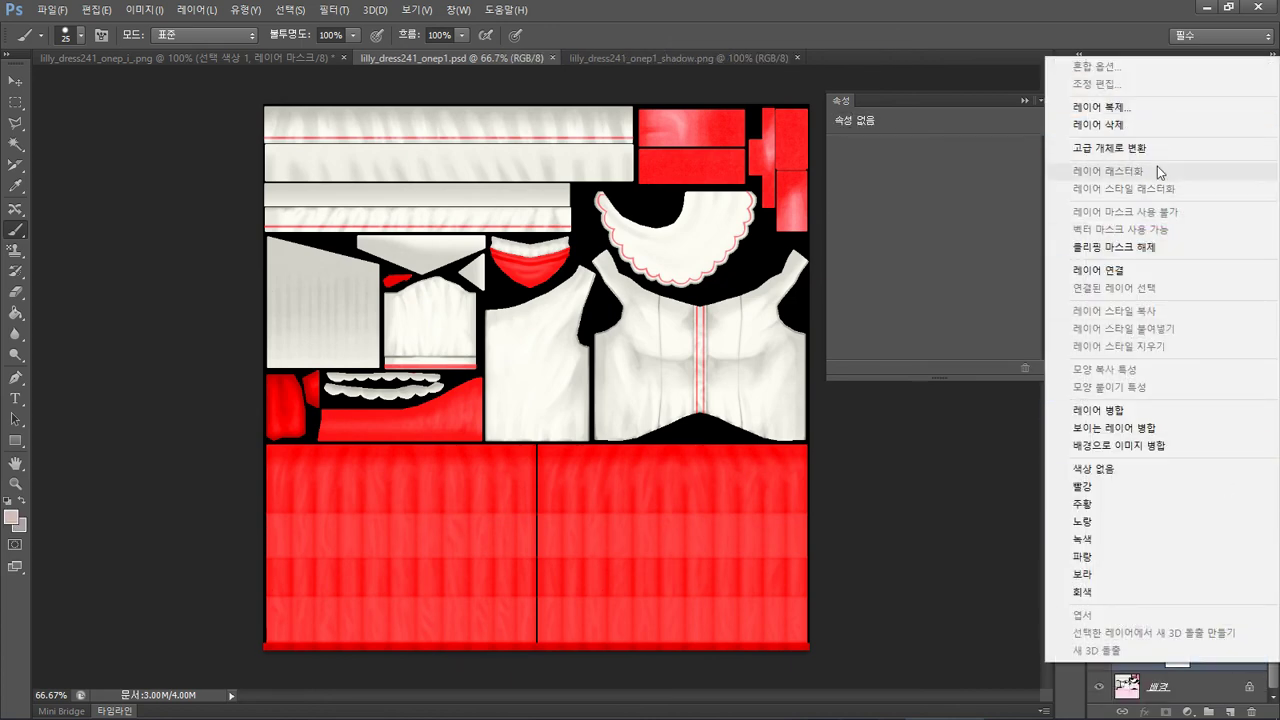
left_click(1178, 112)
left_click(645, 274)
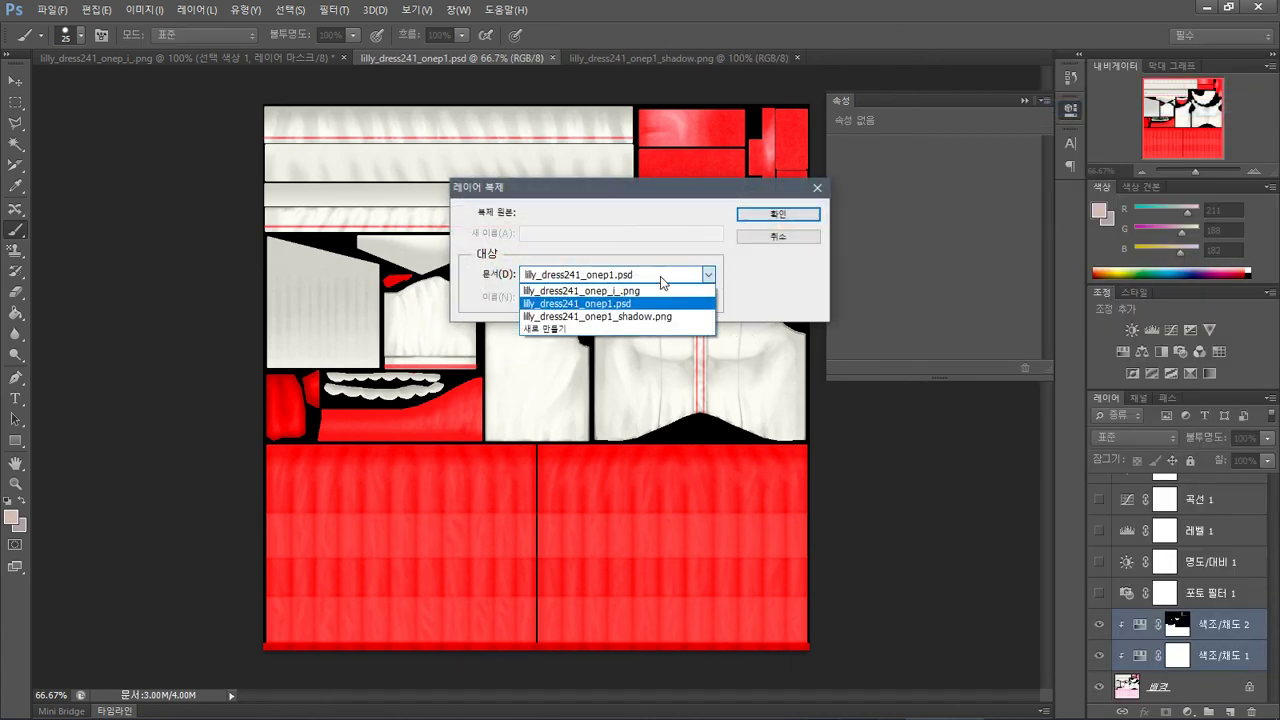
left_click(686, 317)
left_click(757, 213)
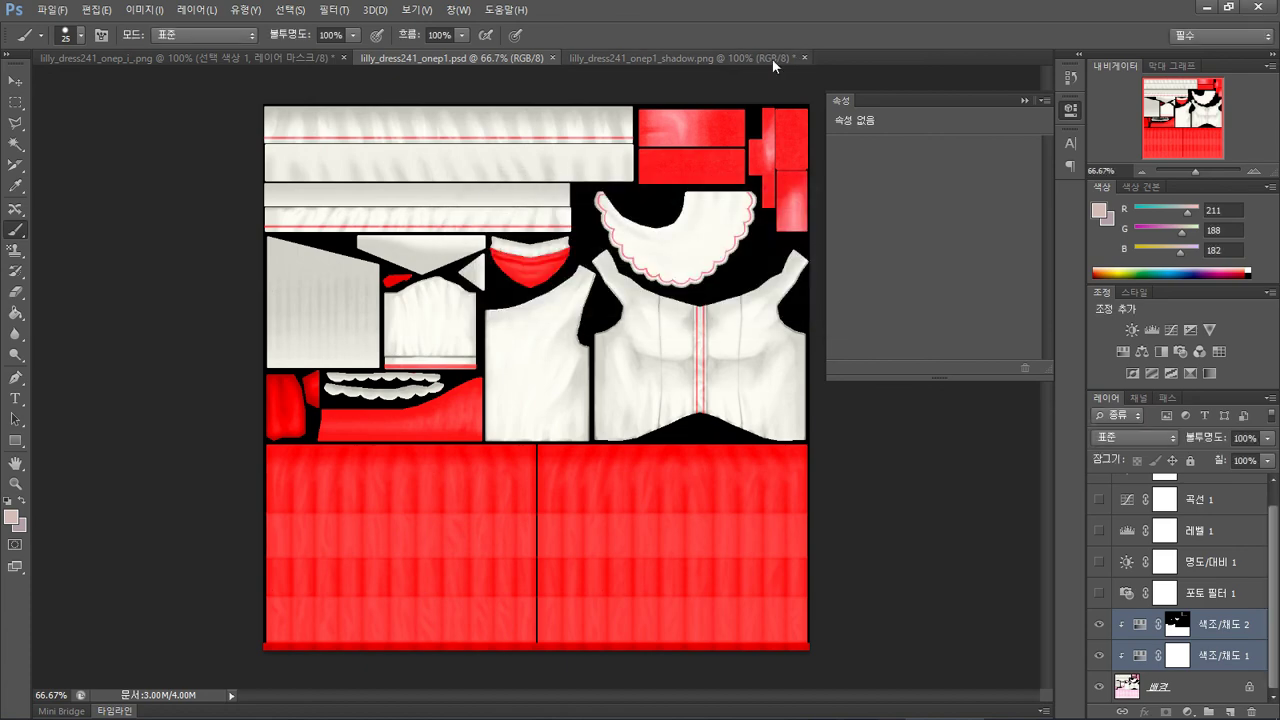
- Save the recoloured shadow texture as the layered document lilly_dress241_onep1_shadow.psd
left_click(715, 61)
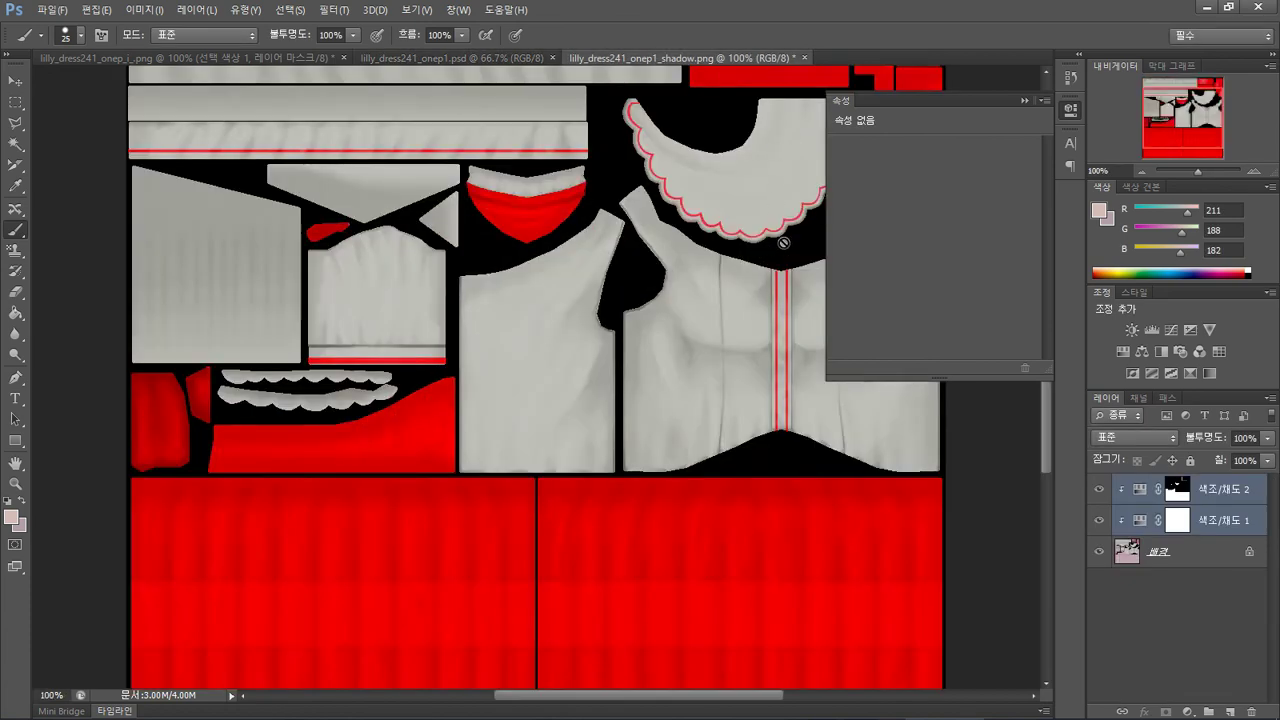
left_click(1141, 172)
left_click(1141, 172)
key("ctrl+shift+s")
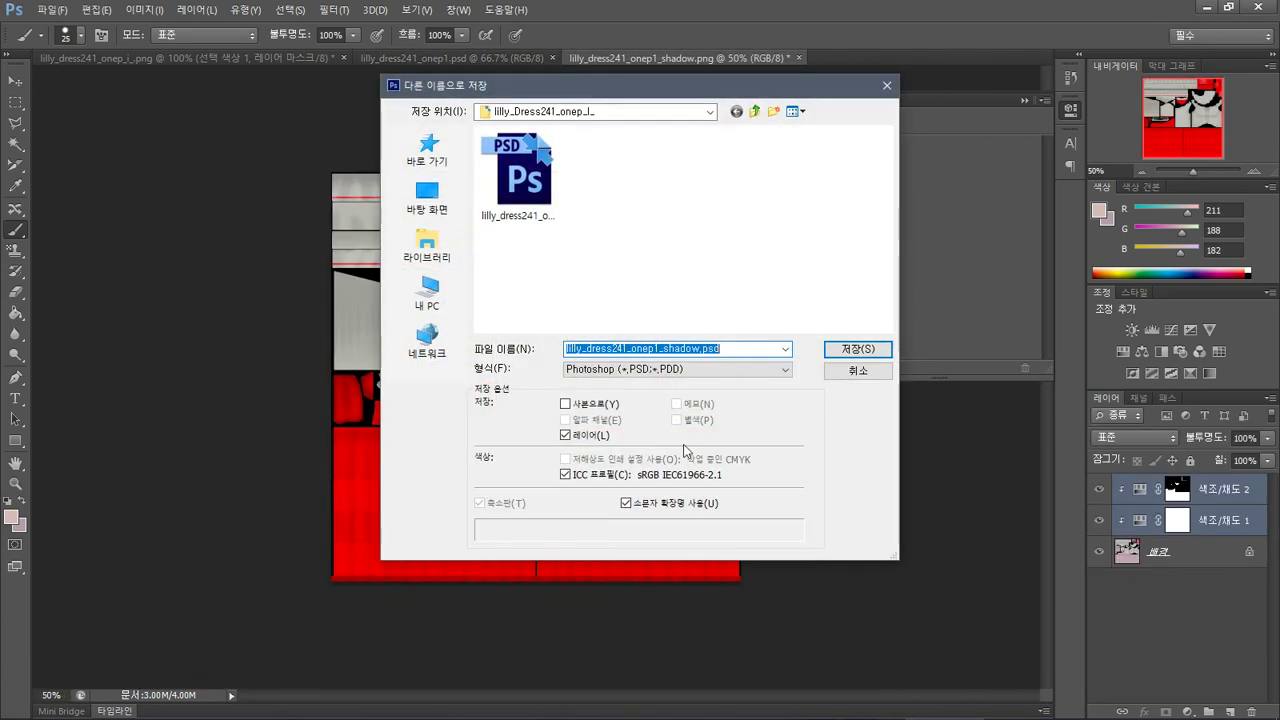
key("Return")
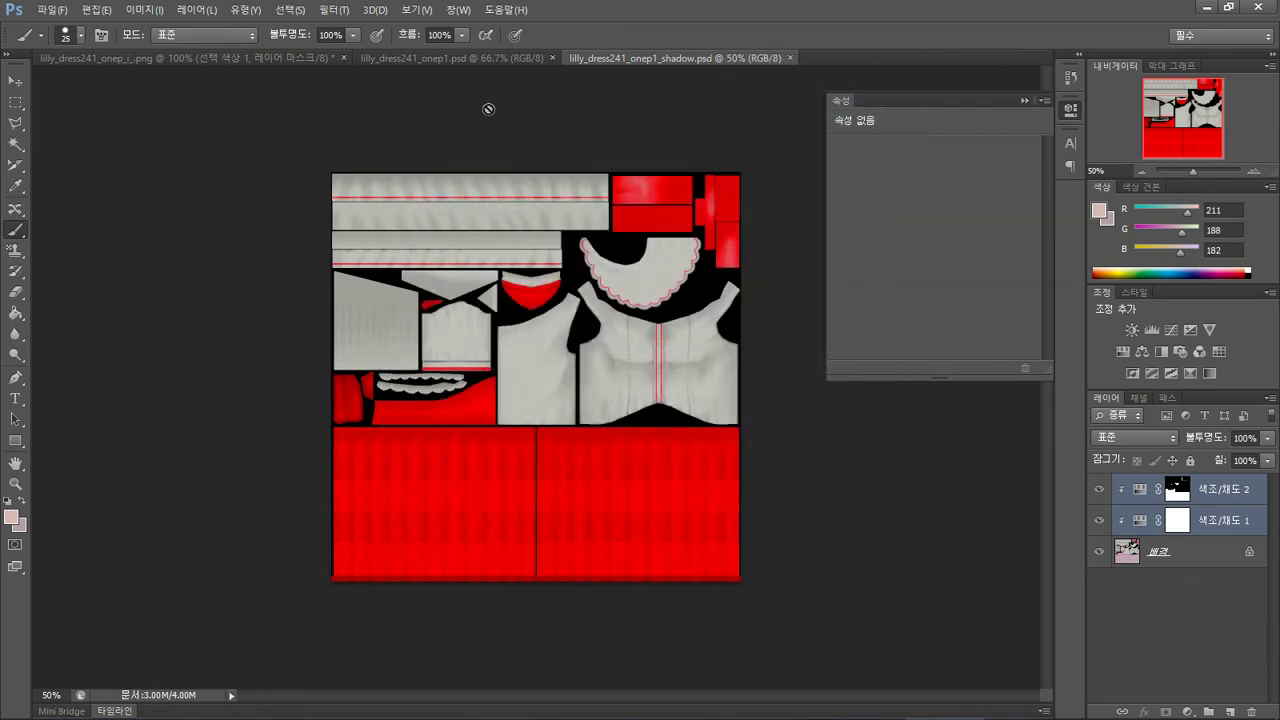
- Save a PNG copy of the shadow texture, replacing the existing lilly_dress241_onep1_shadow.png
left_click(52, 10)
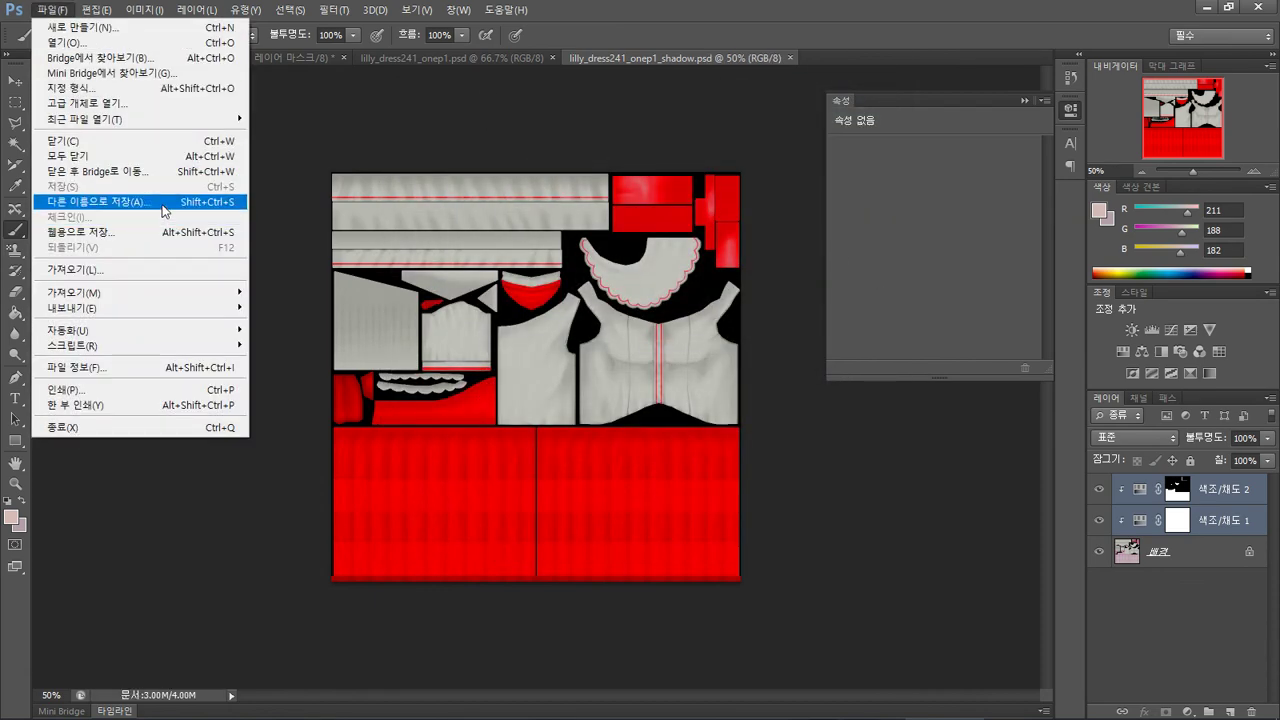
left_click(163, 201)
left_click(672, 369)
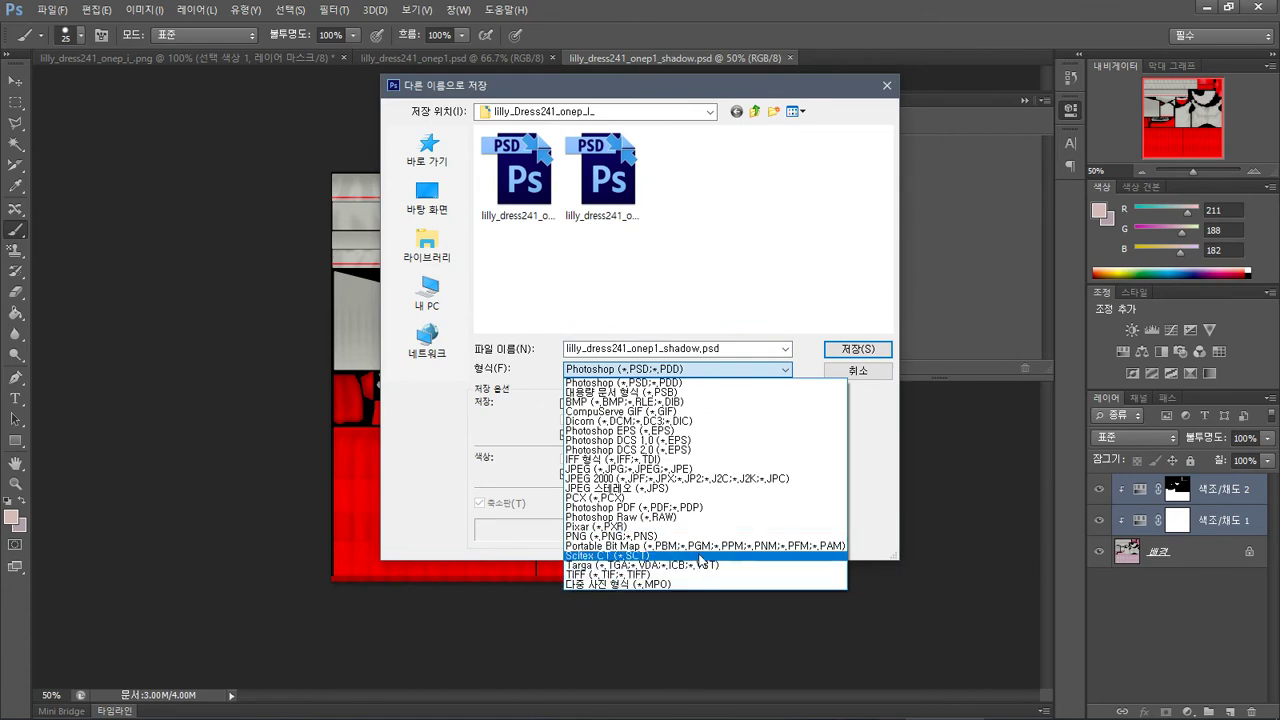
left_click(700, 536)
key("Return")
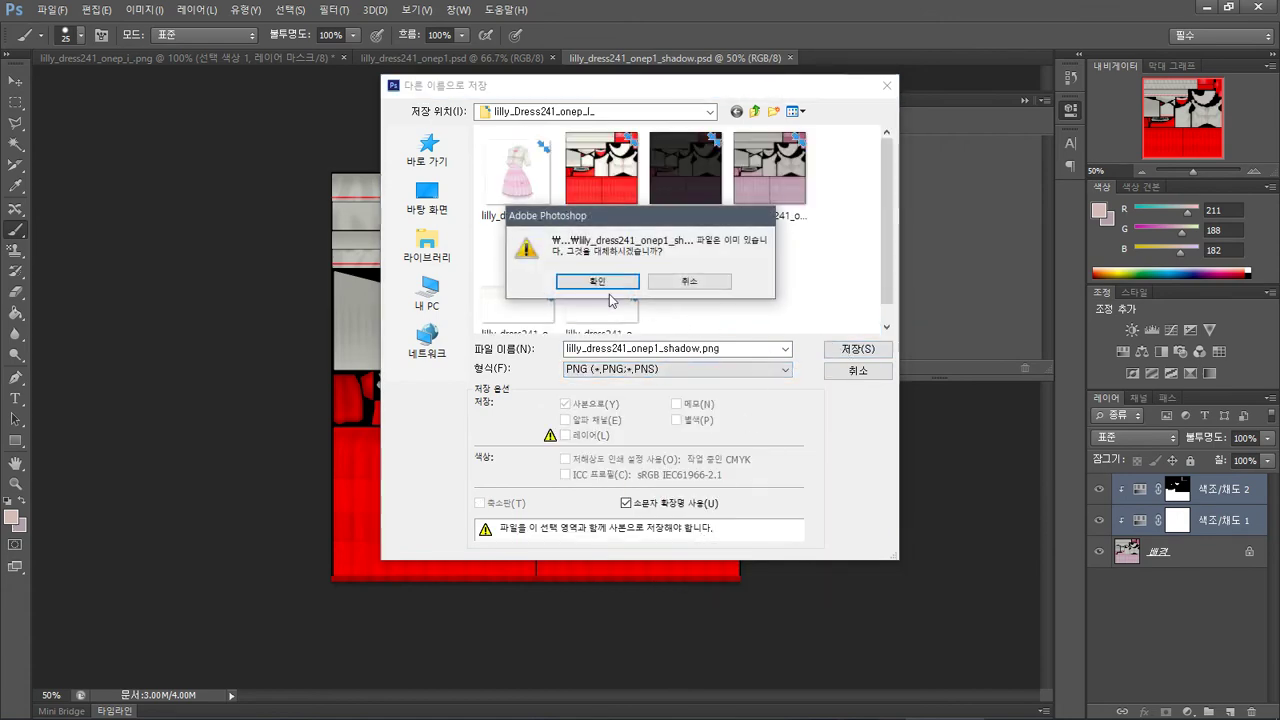
left_click(605, 283)
left_click(712, 228)
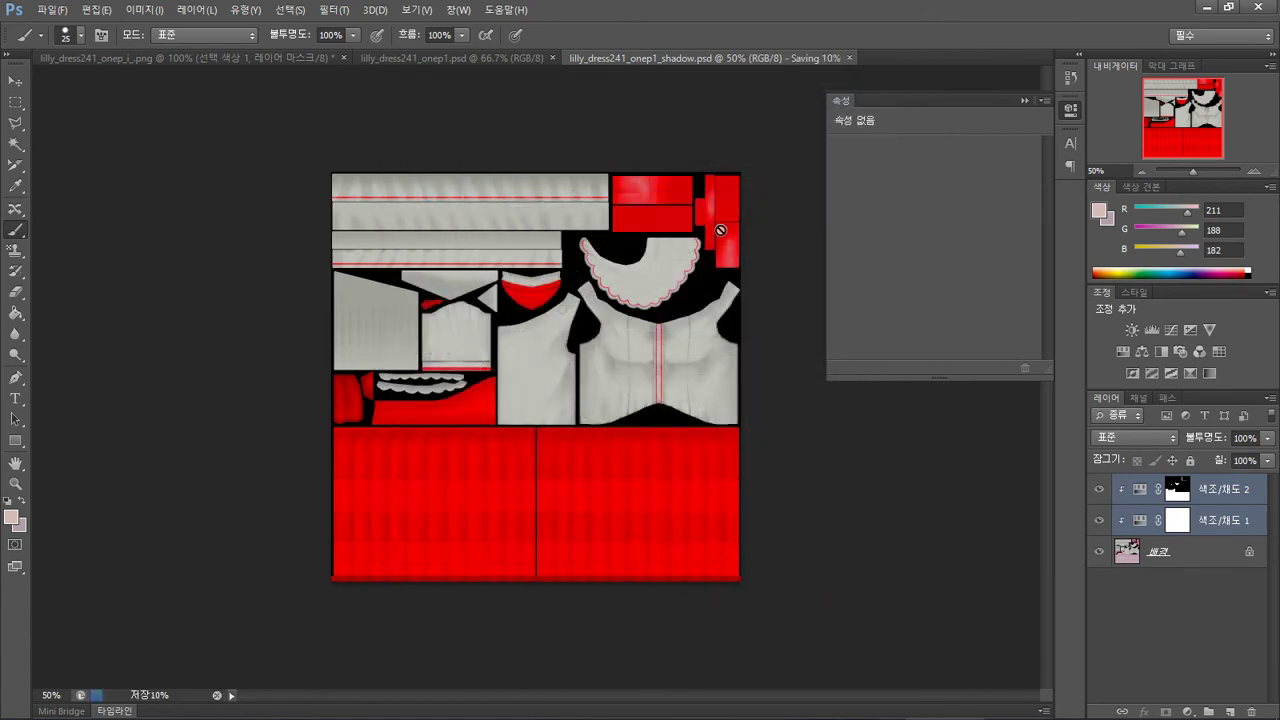
- Duplicate the Hue/Saturation 1 and 2 layers of lilly_dress241_onep1.psd into the icon image lilly_dress241_onep_i_.png
left_click(210, 56)
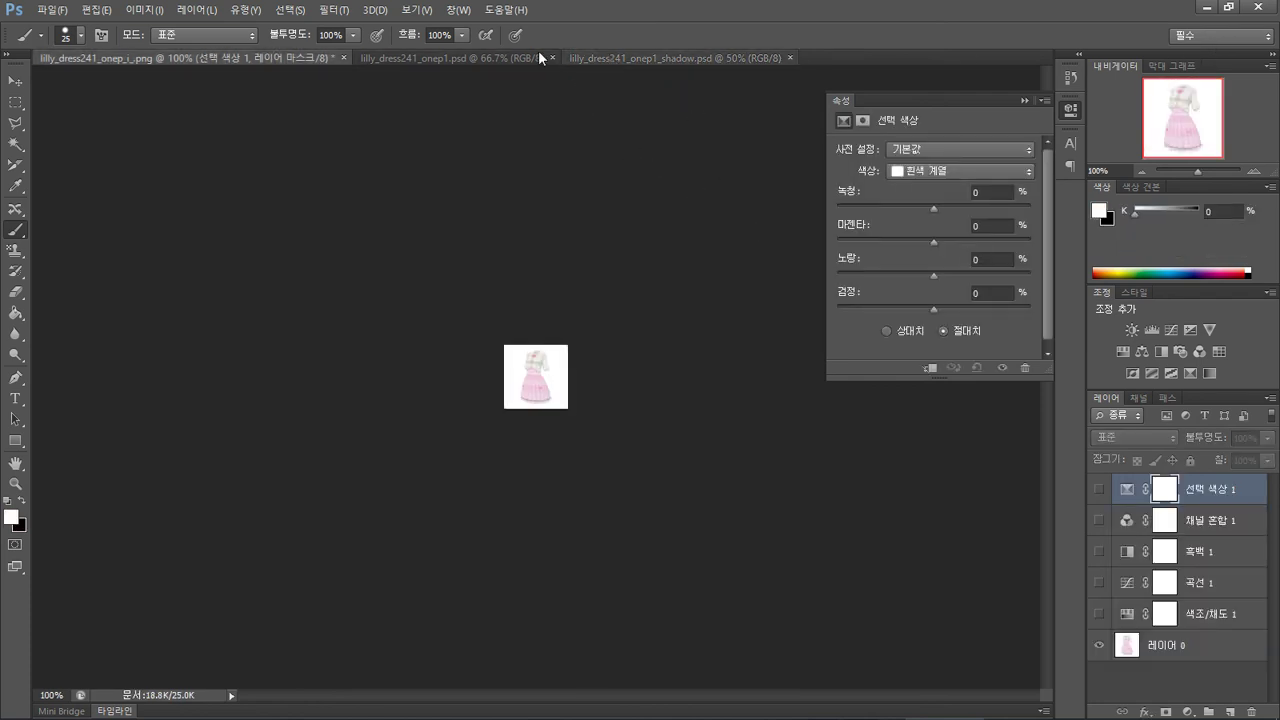
left_click(447, 57)
right_click(1222, 648)
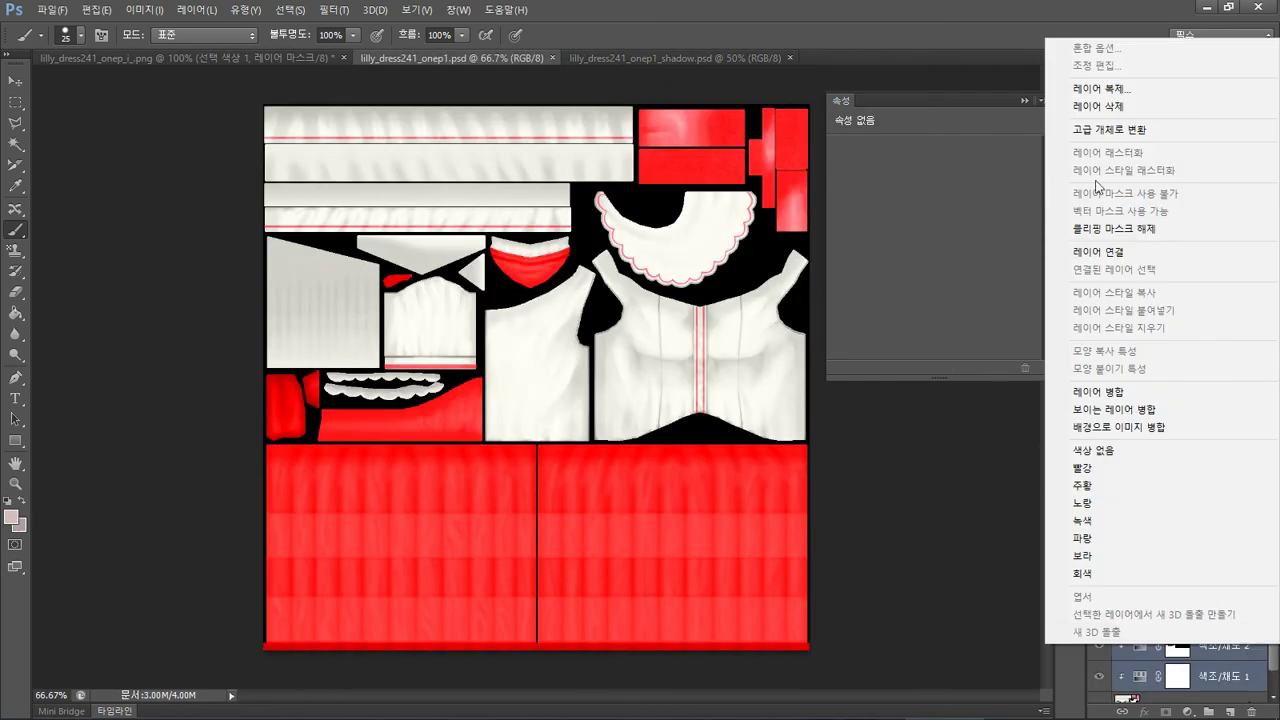
left_click(1094, 91)
left_click(665, 275)
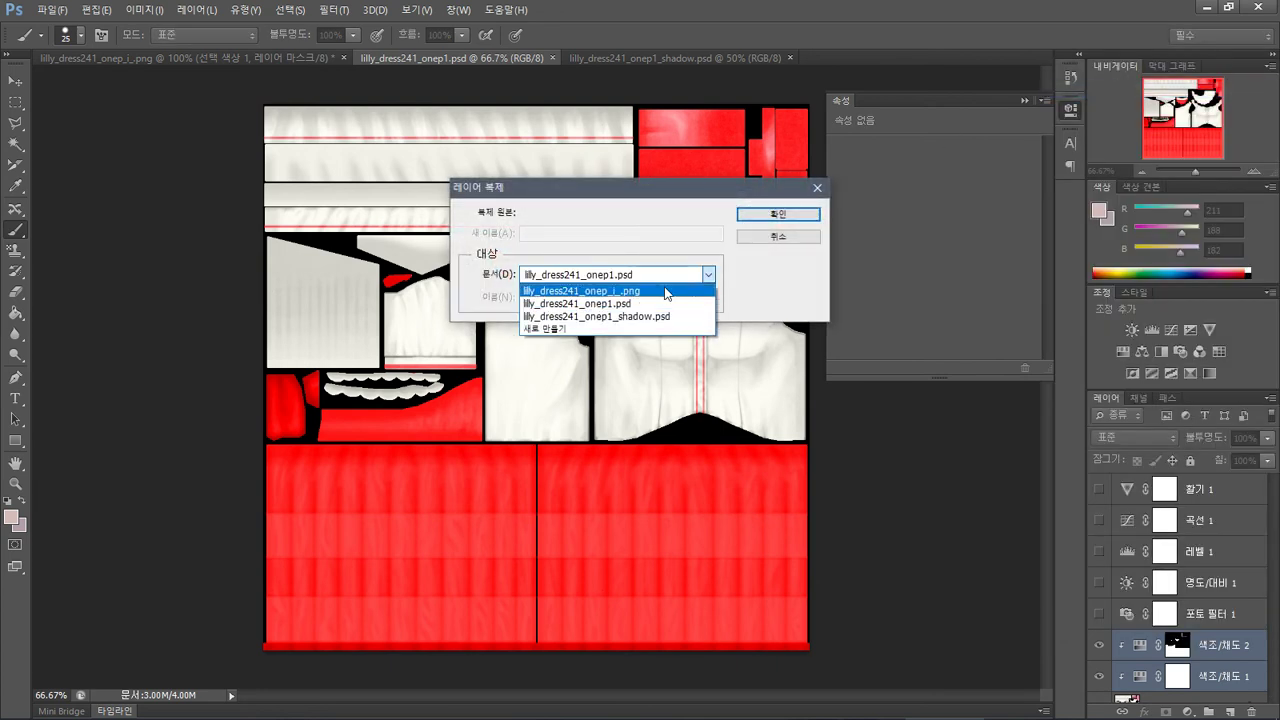
left_click(673, 291)
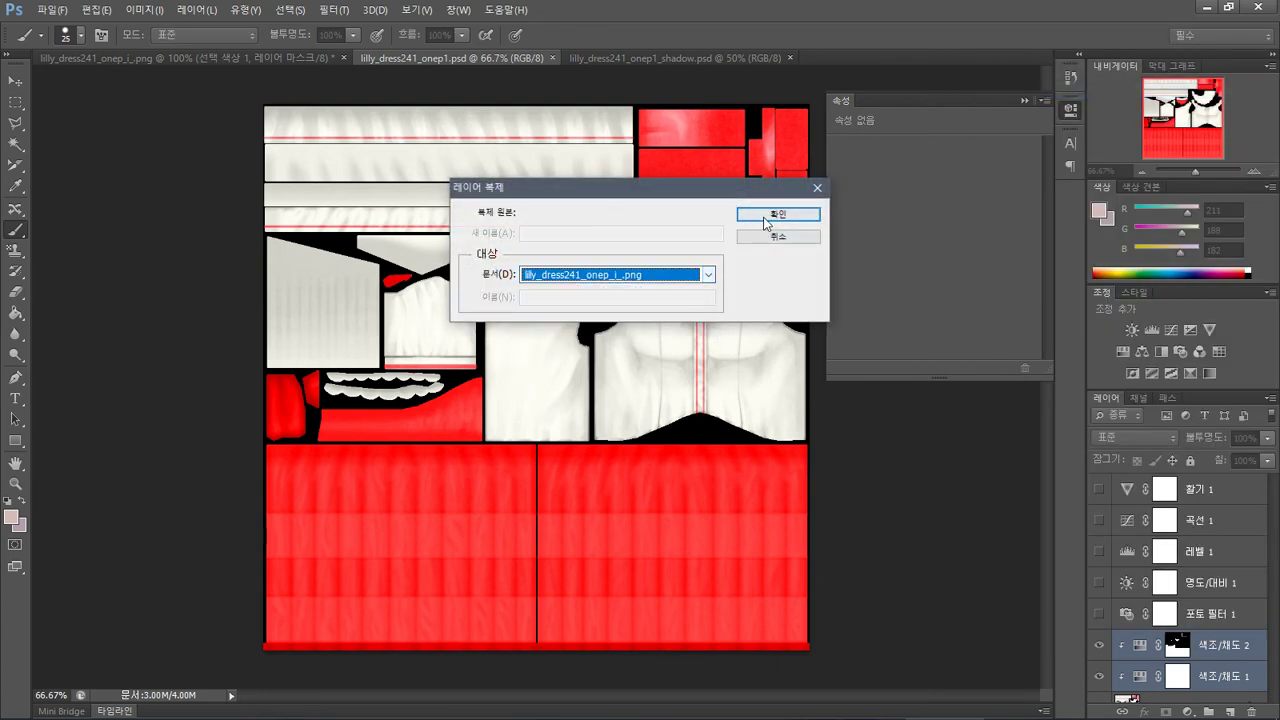
left_click(771, 215)
- In the icon image, remove the hidden adjustment layers from Selective Color 1 down to the lower Hue/Saturation 1, and select Hue/Saturation 2
left_click(215, 58)
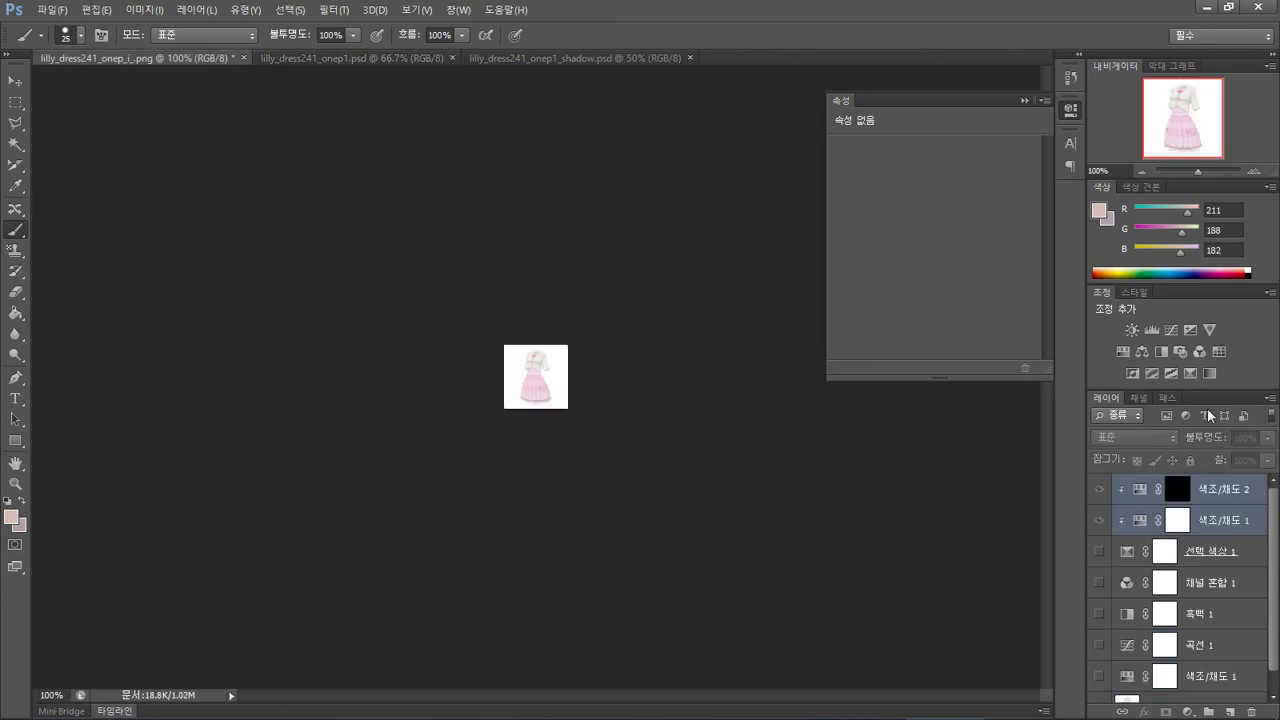
left_click(1231, 550)
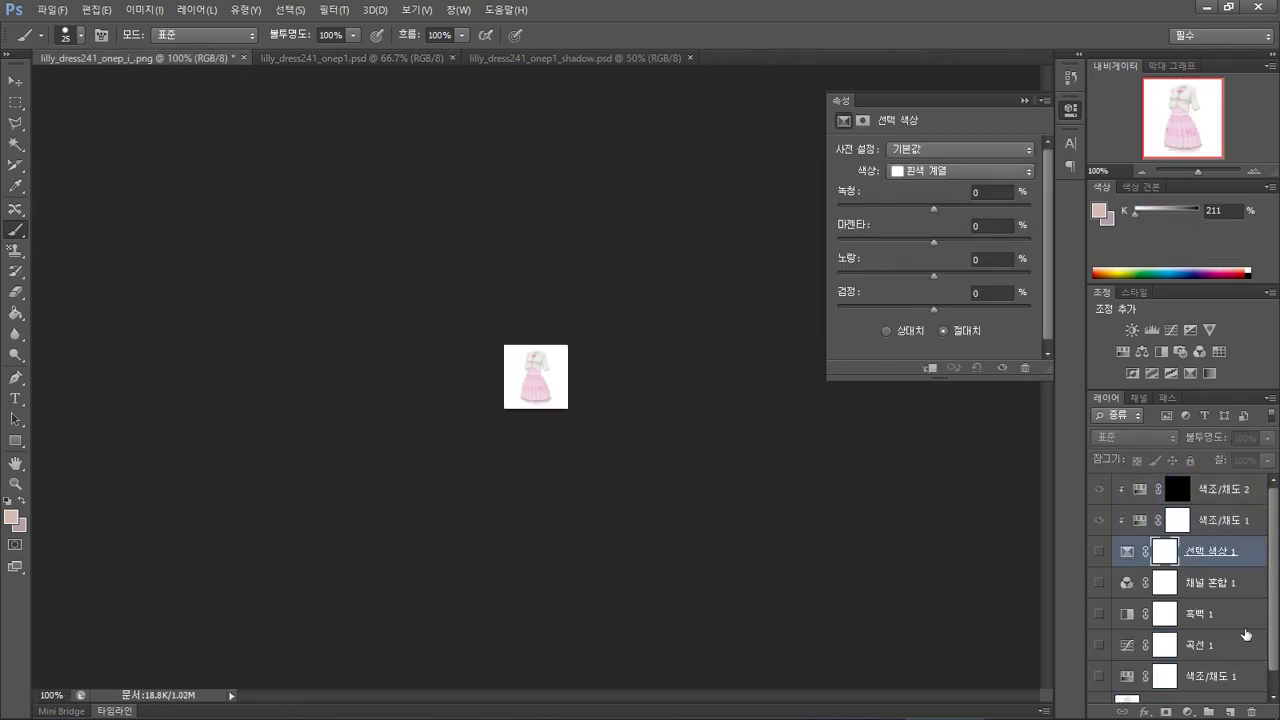
left_click(1231, 683, "shift")
key("ctrl+e")
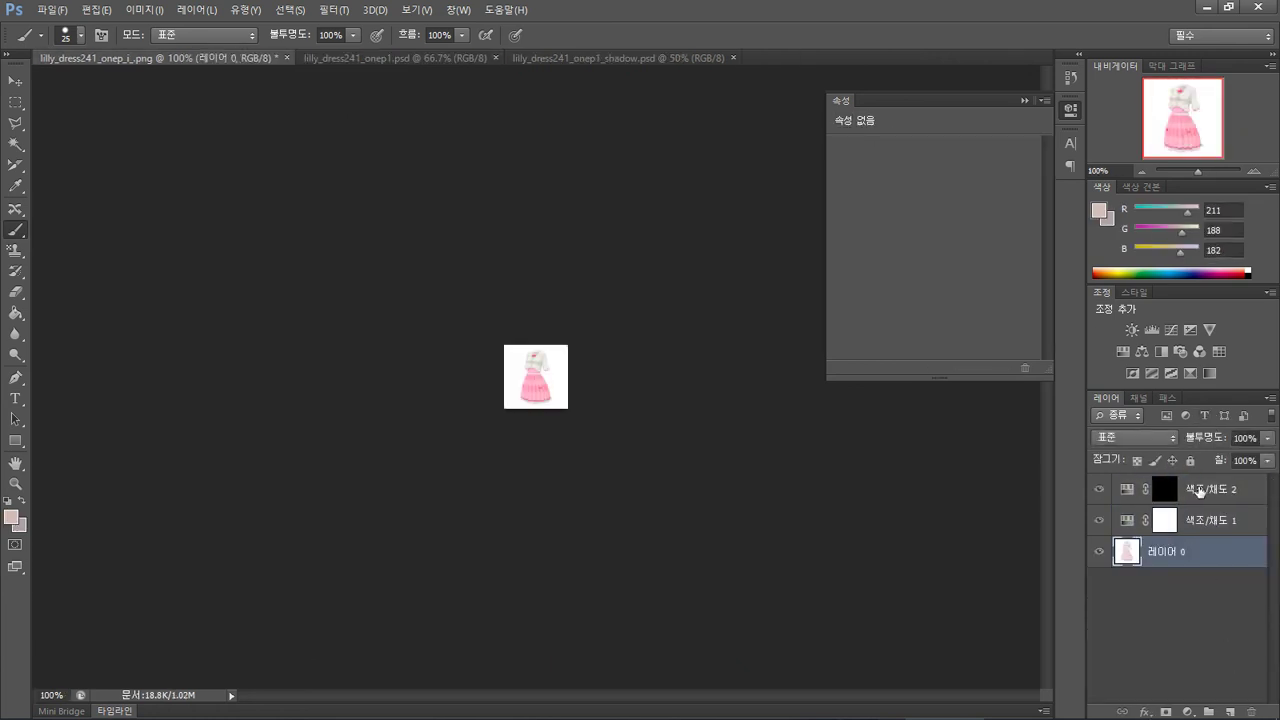
left_click(1119, 497)
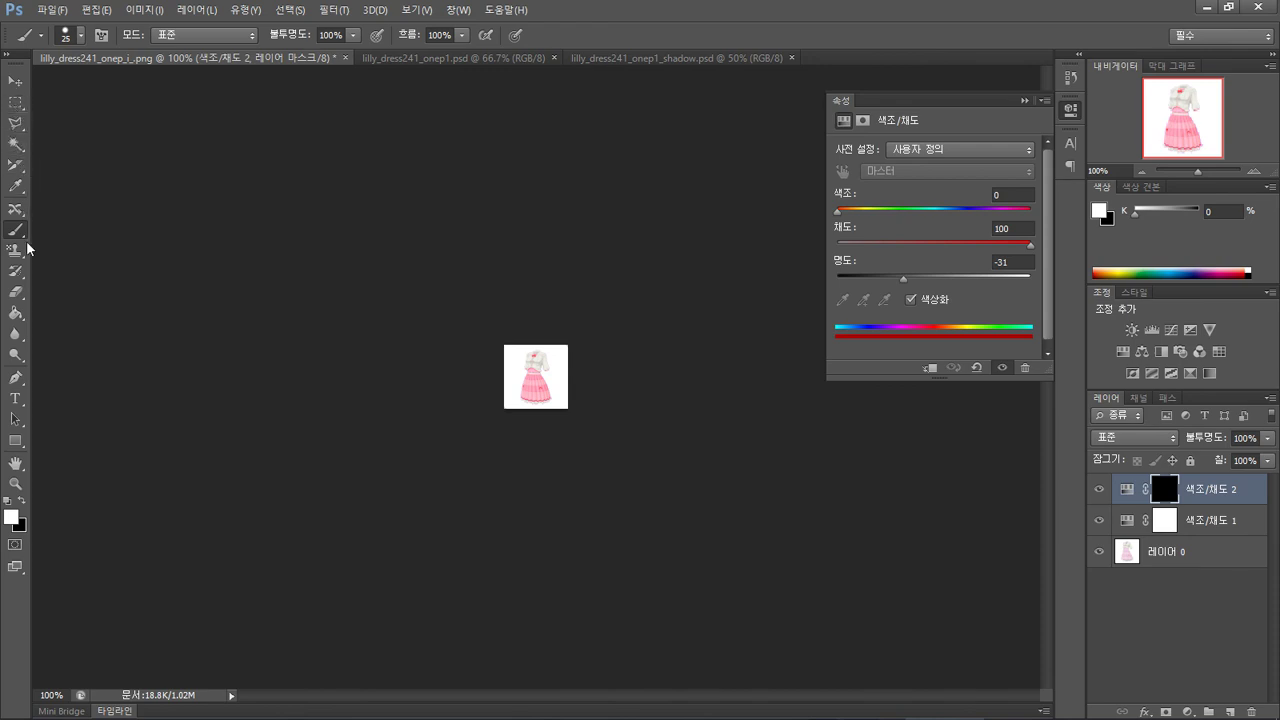
- Paint the Hue/Saturation 2 layer mask white across the whole icon image, compare with and without the effect, and hide that layer
left_click(1175, 490)
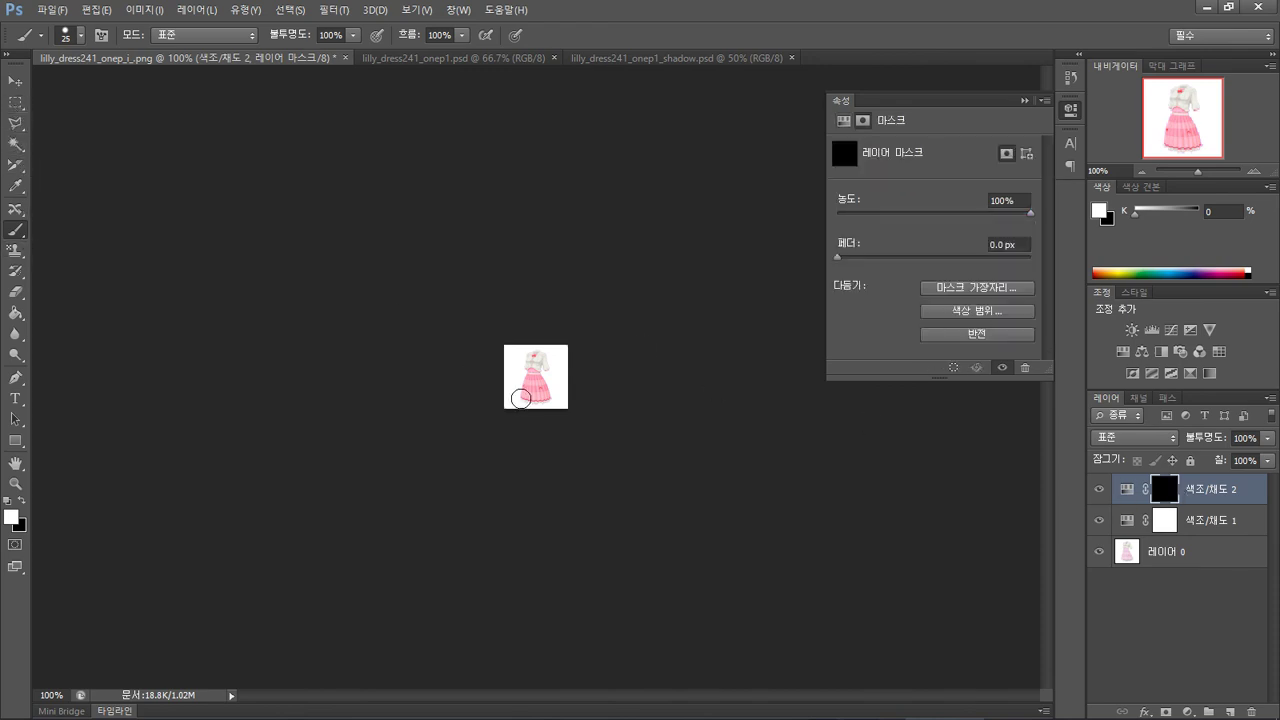
mouse_move(520, 398)
left_mouse_down()
mouse_move(550, 392)
mouse_move(513, 394)
mouse_move(541, 386)
mouse_move(579, 404)
mouse_move(508, 407)
mouse_move(555, 351)
mouse_move(504, 385)
mouse_move(591, 363)
left_mouse_up()
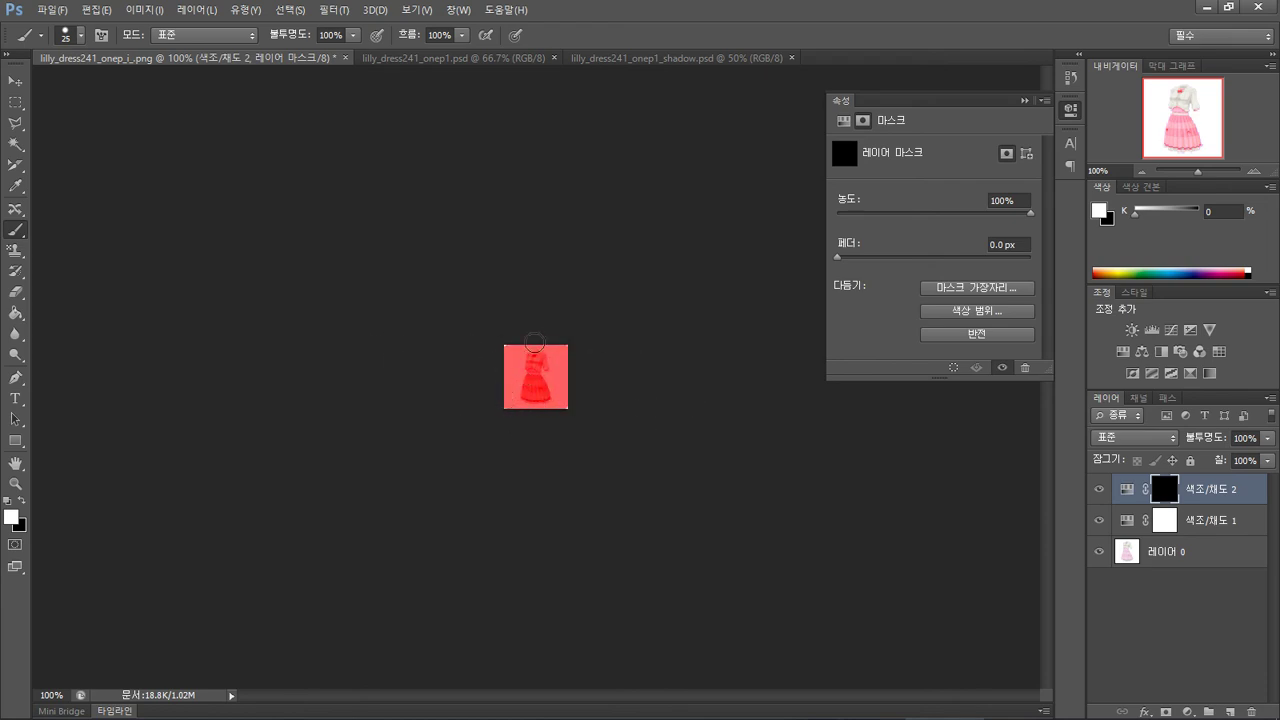
left_click(1104, 491)
left_click(1101, 490)
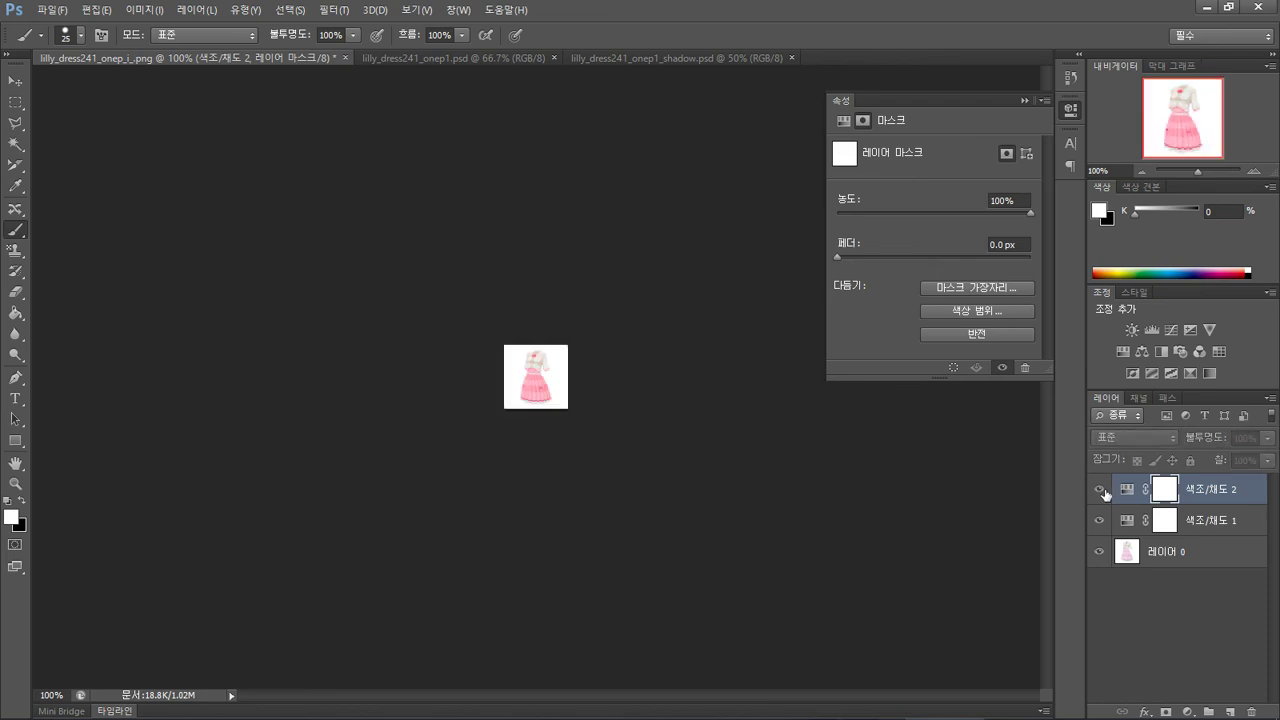
left_click(1101, 490)
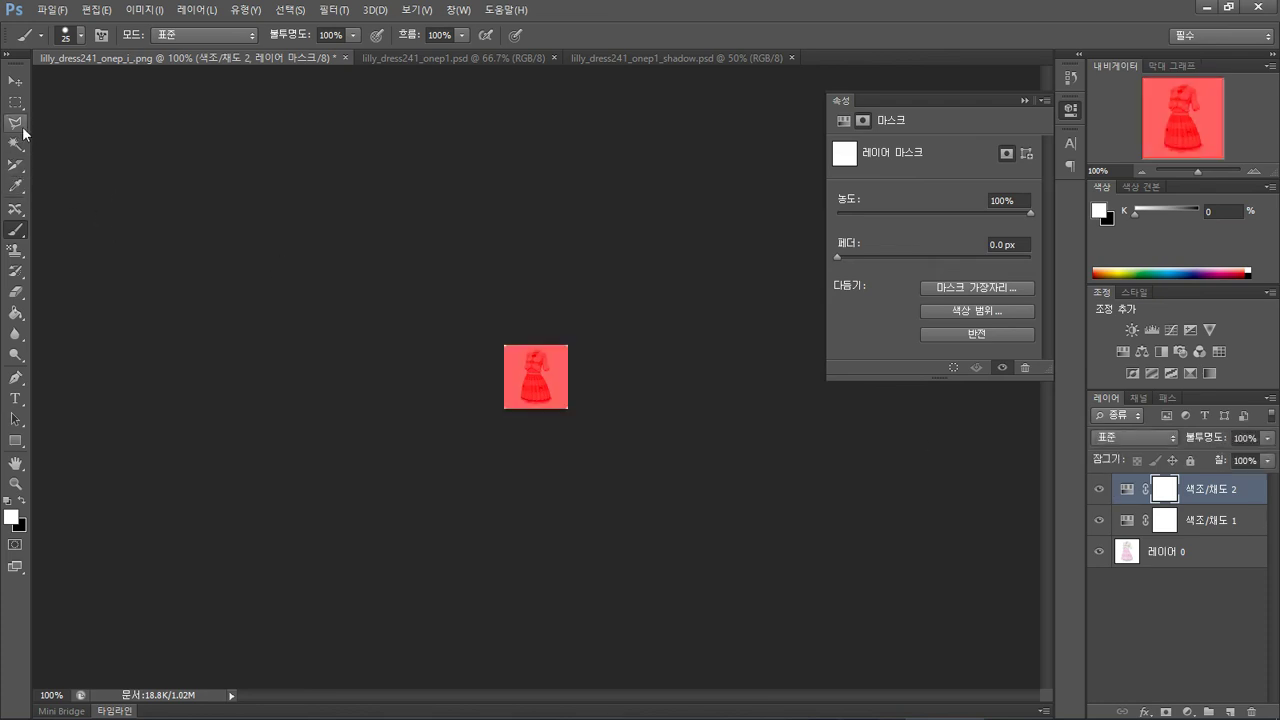
left_click(1101, 490)
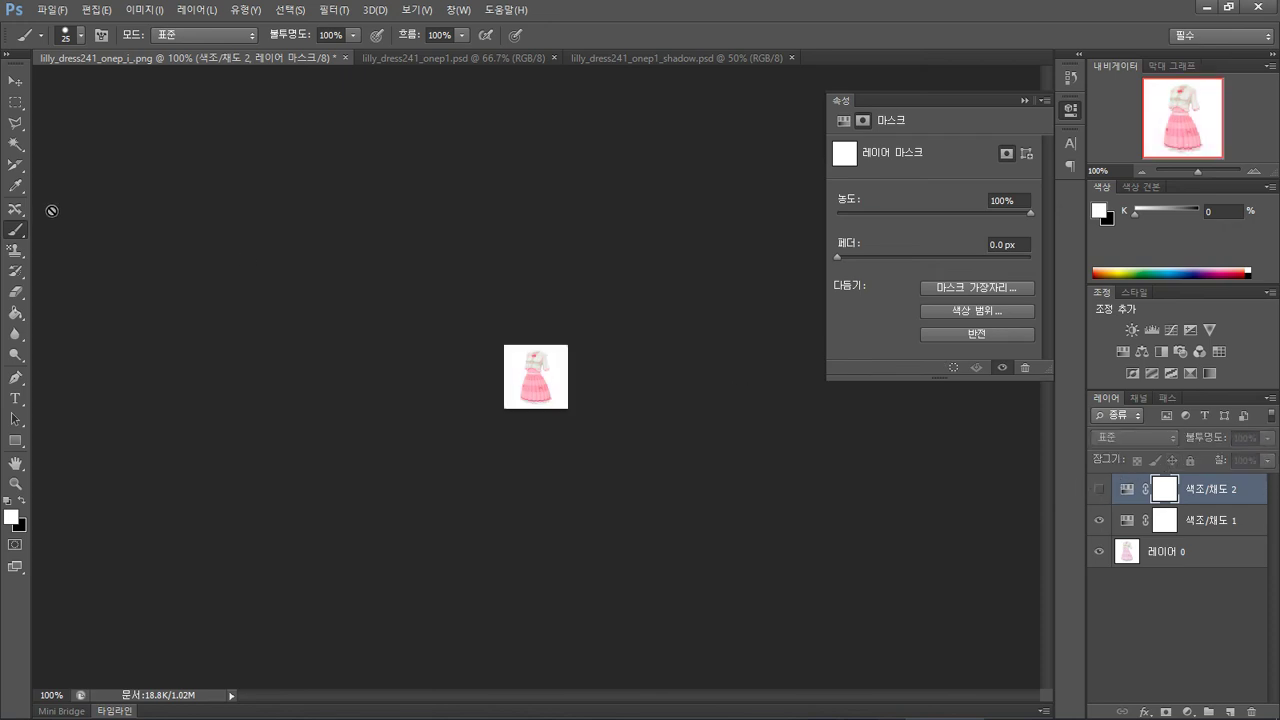
- Try a master saturation of +100 on the icon's Hue/Saturation 1 layer and reset the adjustment
left_click(1240, 530)
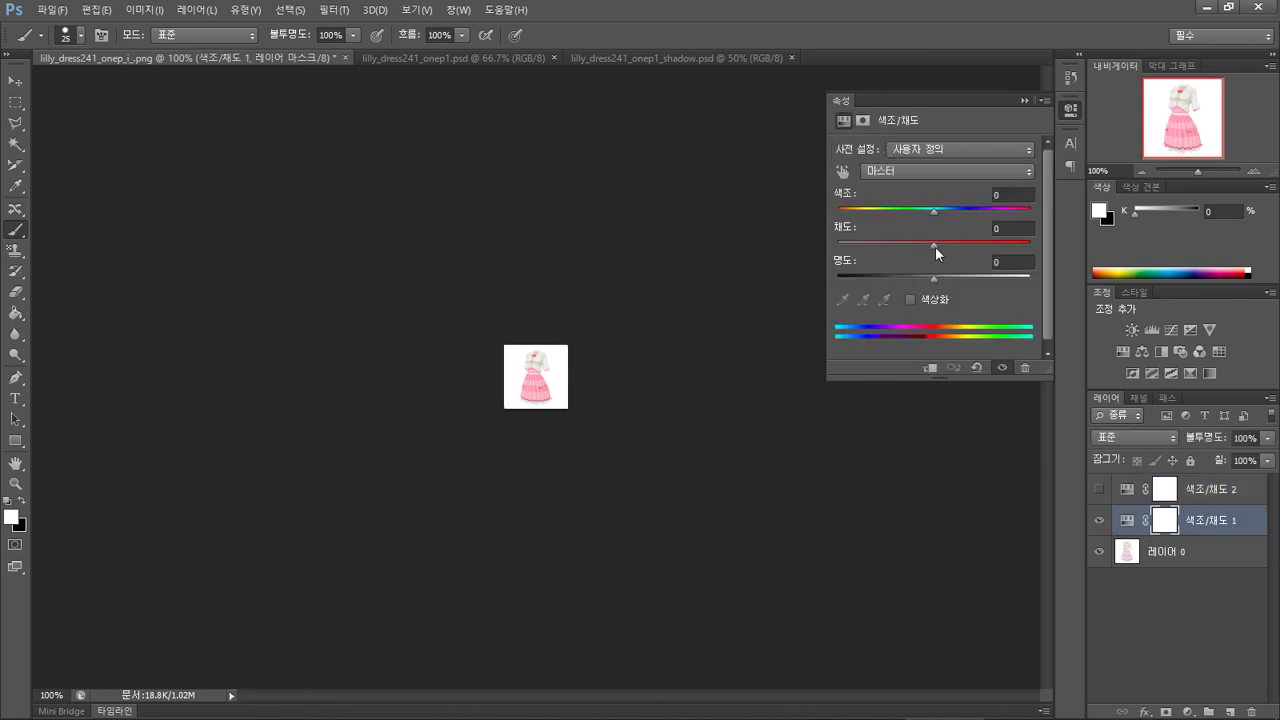
left_click_drag(935, 246, 1040, 253)
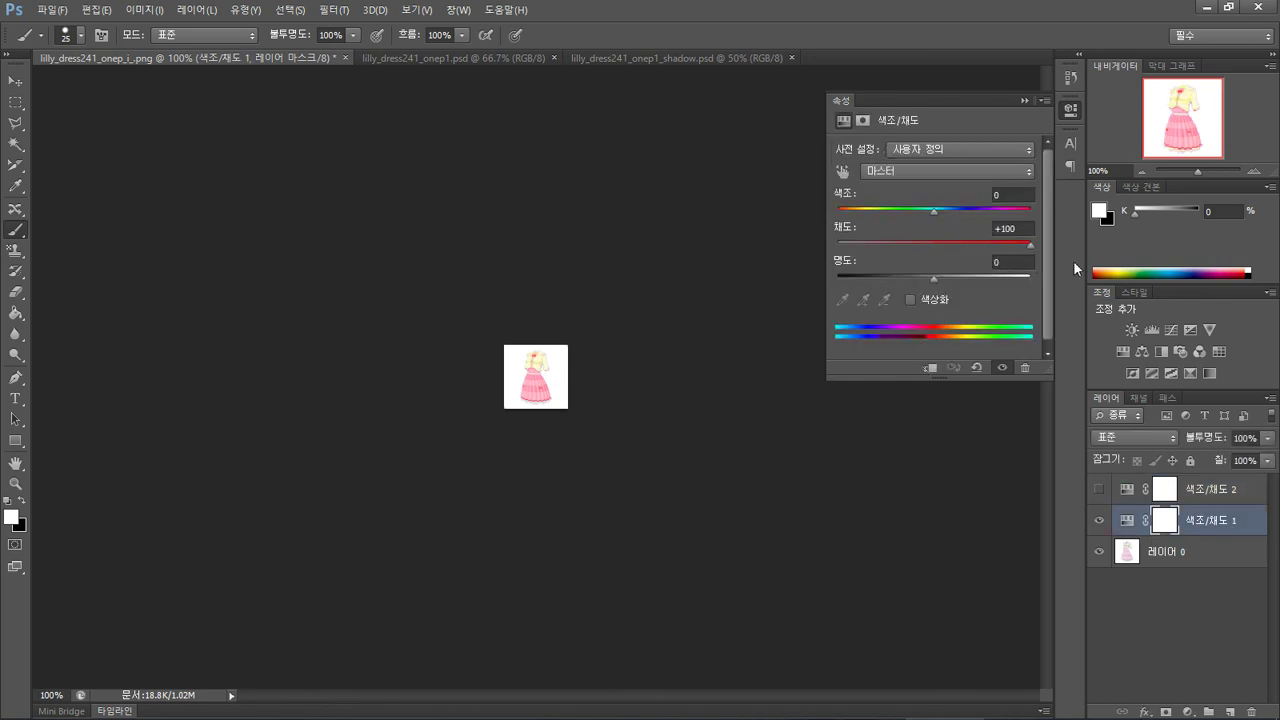
left_click(978, 368)
key("backslash")
key("backslash")
key("backslash")
- Clip the Hue/Saturation 1 and 2 layers to the icon's base layer, leaving Hue/Saturation 2 hidden
left_click(928, 368)
left_click(1147, 500)
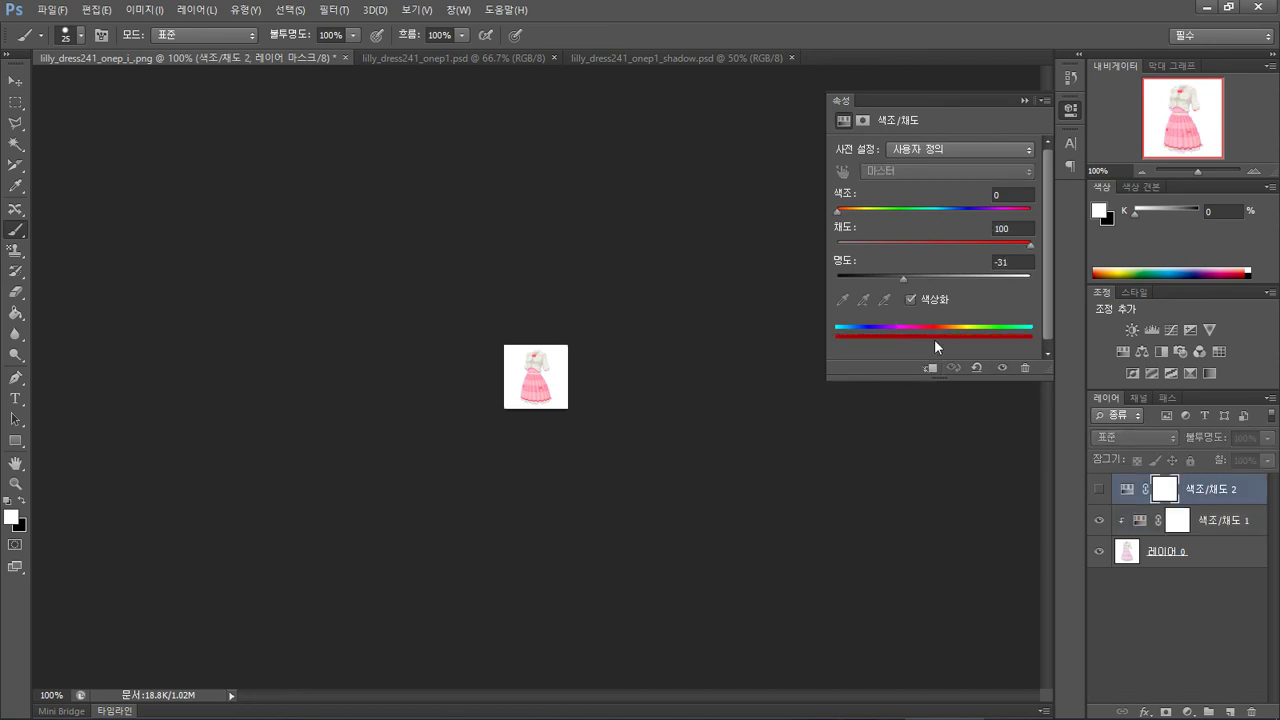
left_click(928, 368)
left_click(1099, 491)
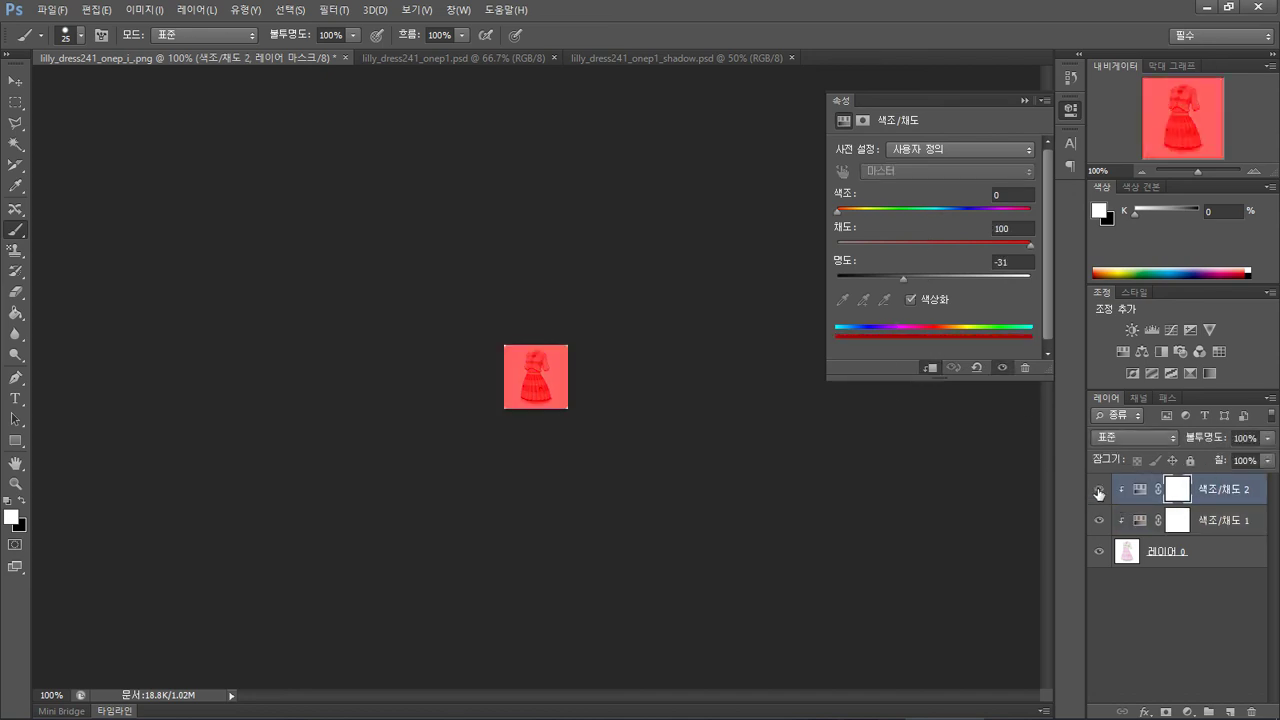
left_click(1099, 491)
- Set the master saturation of the Hue/Saturation 1 layer to +34 and switch its colour range to Magentas
left_click(1190, 514)
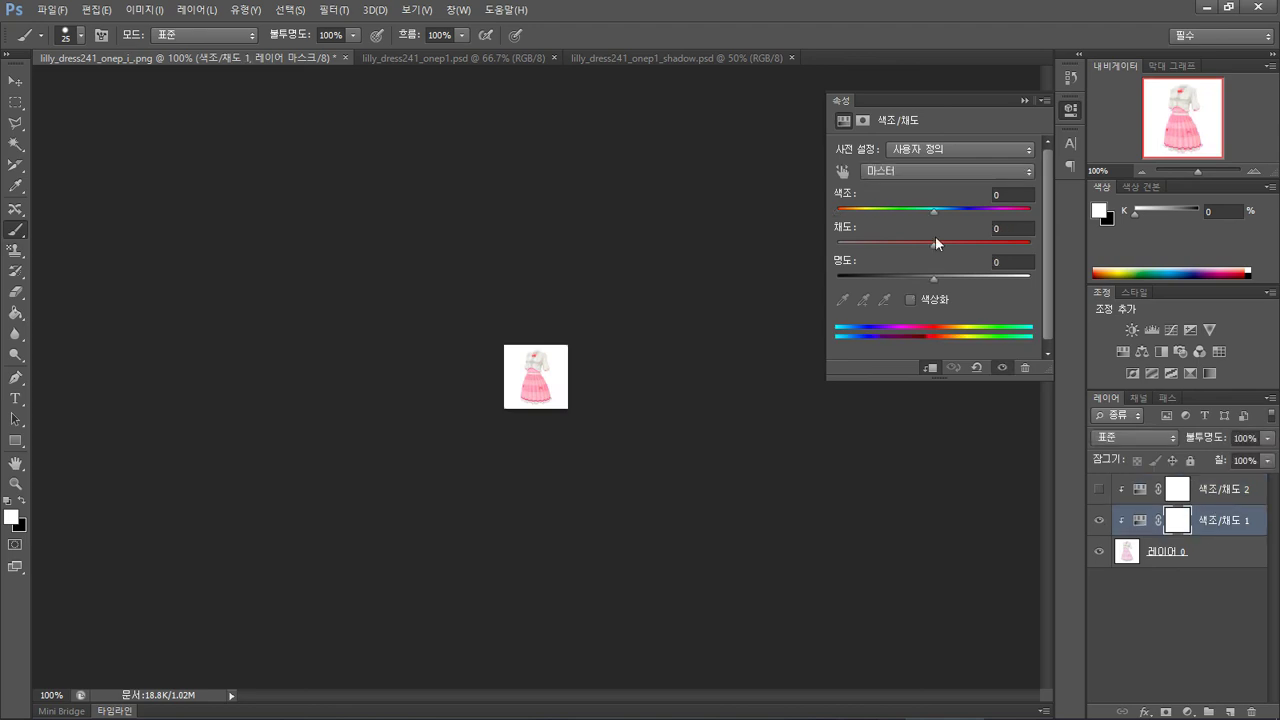
left_click_drag(932, 243, 958, 247)
left_click(957, 172)
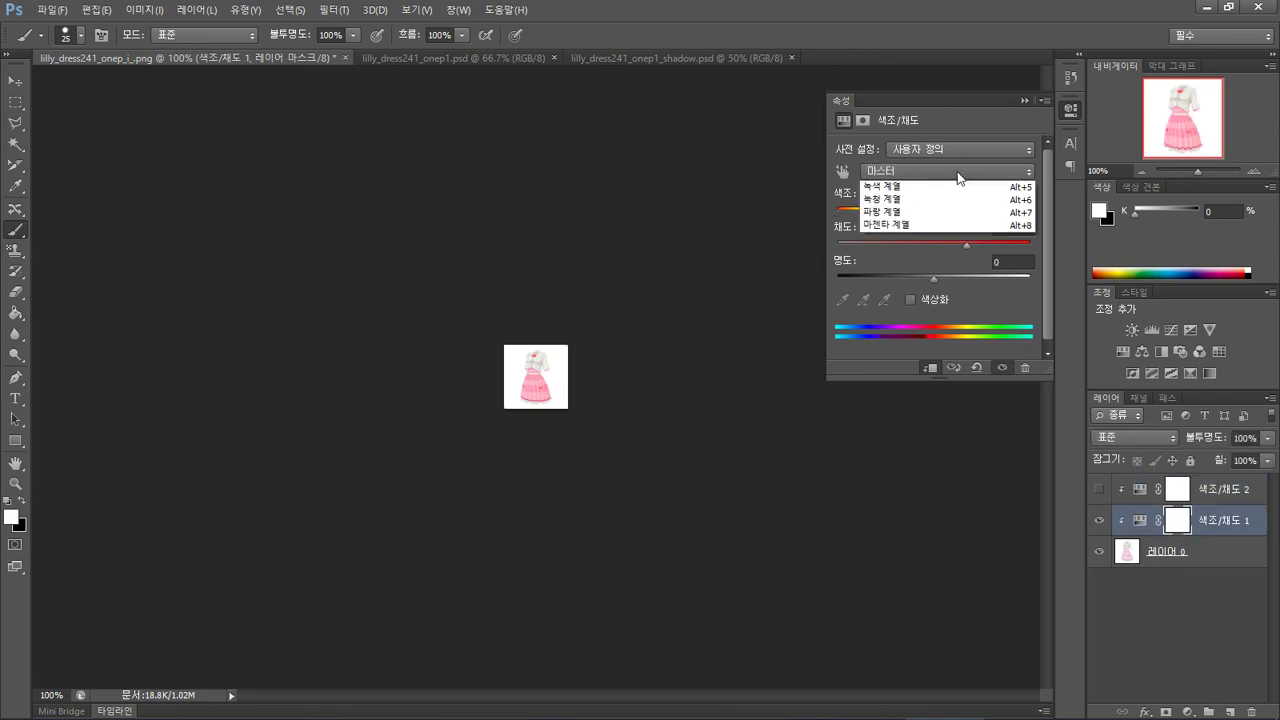
left_click(948, 264)
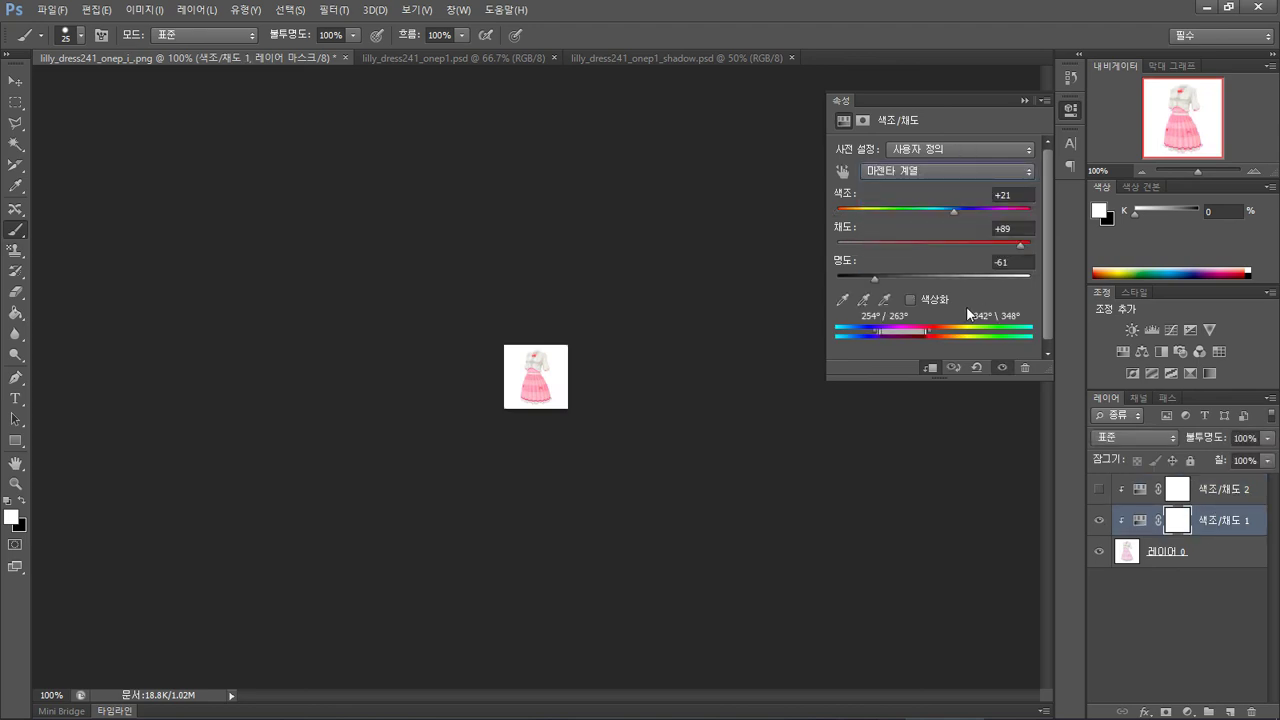
- Compare the icon with Hue/Saturation 2 shown and hidden, and try the Colorize option on Hue/Saturation 1
left_click(1101, 489)
left_click(1101, 489)
left_click(913, 296)
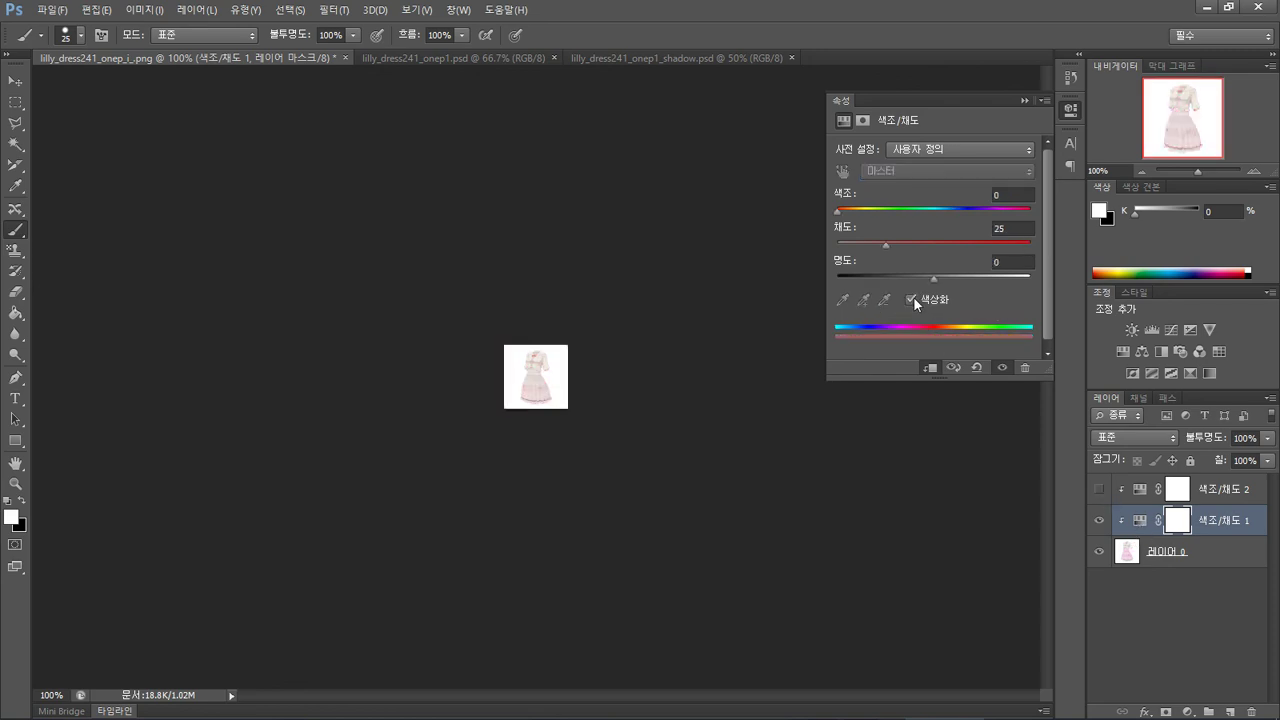
left_click(913, 296)
left_click(913, 296)
left_click(913, 296)
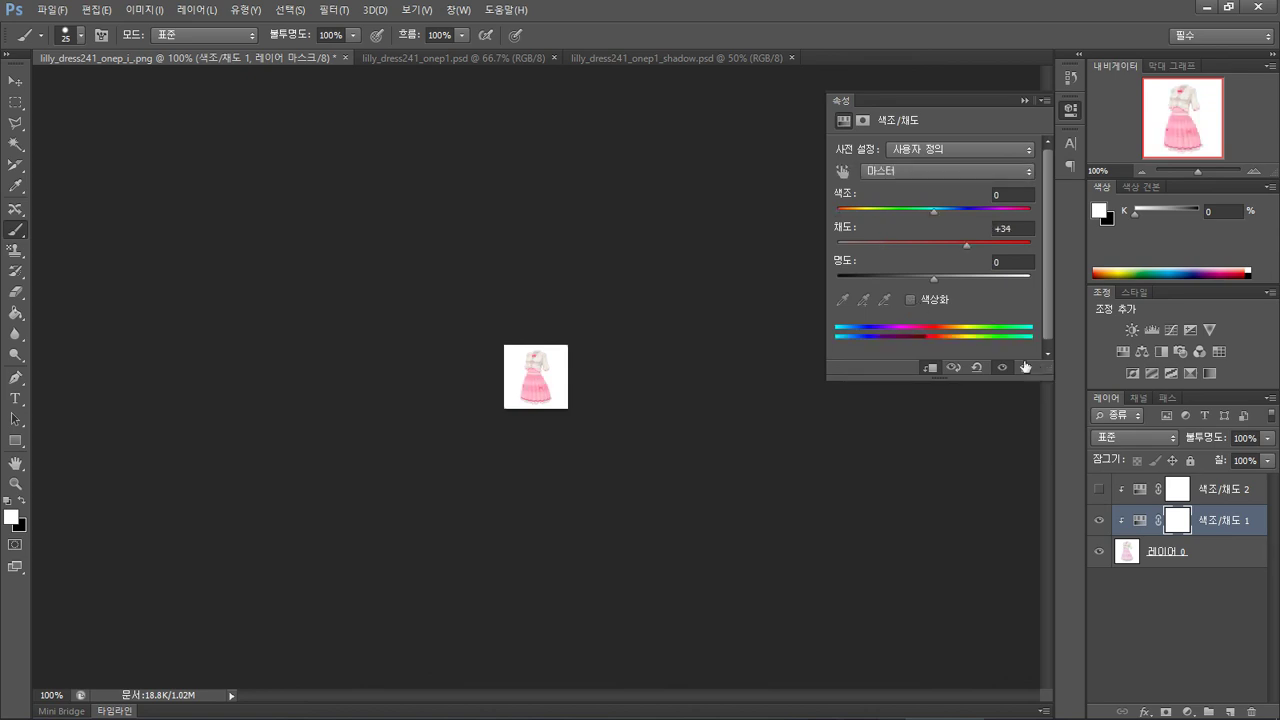
- For the Magentas range of Hue/Saturation 1, set hue to +22, saturation to +100 and lightness to -88
left_click(930, 172)
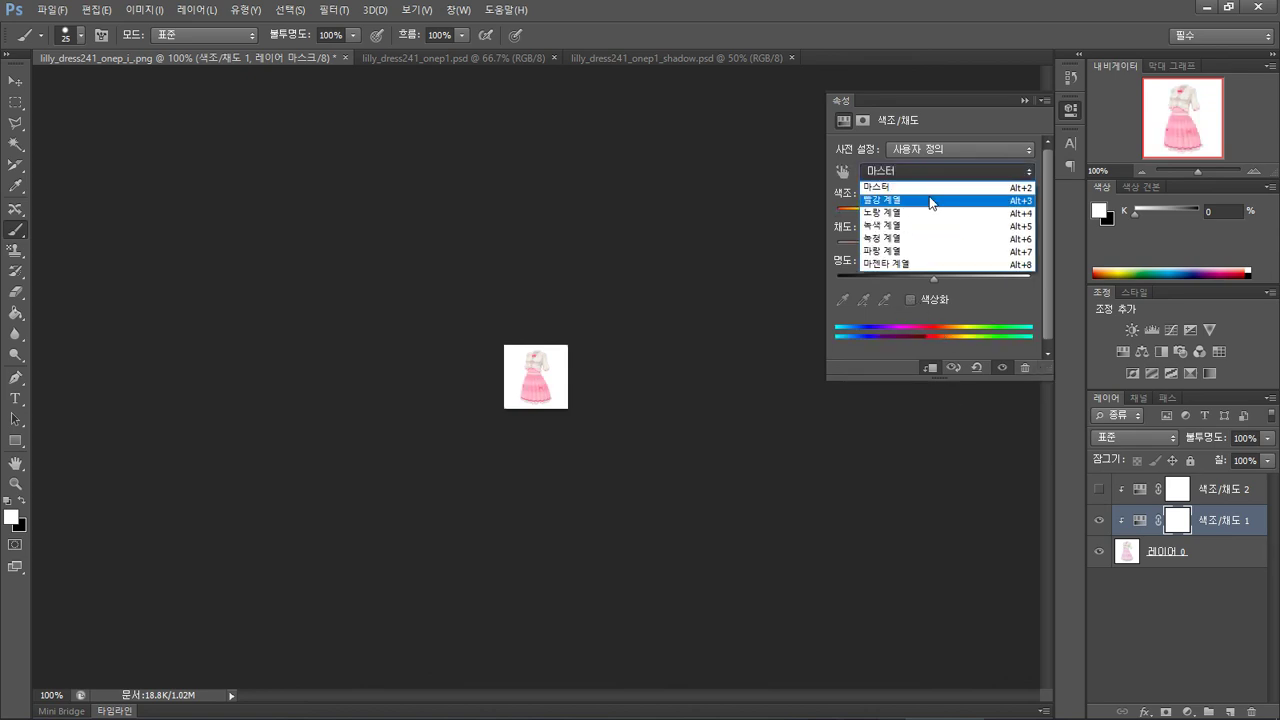
left_click(926, 261)
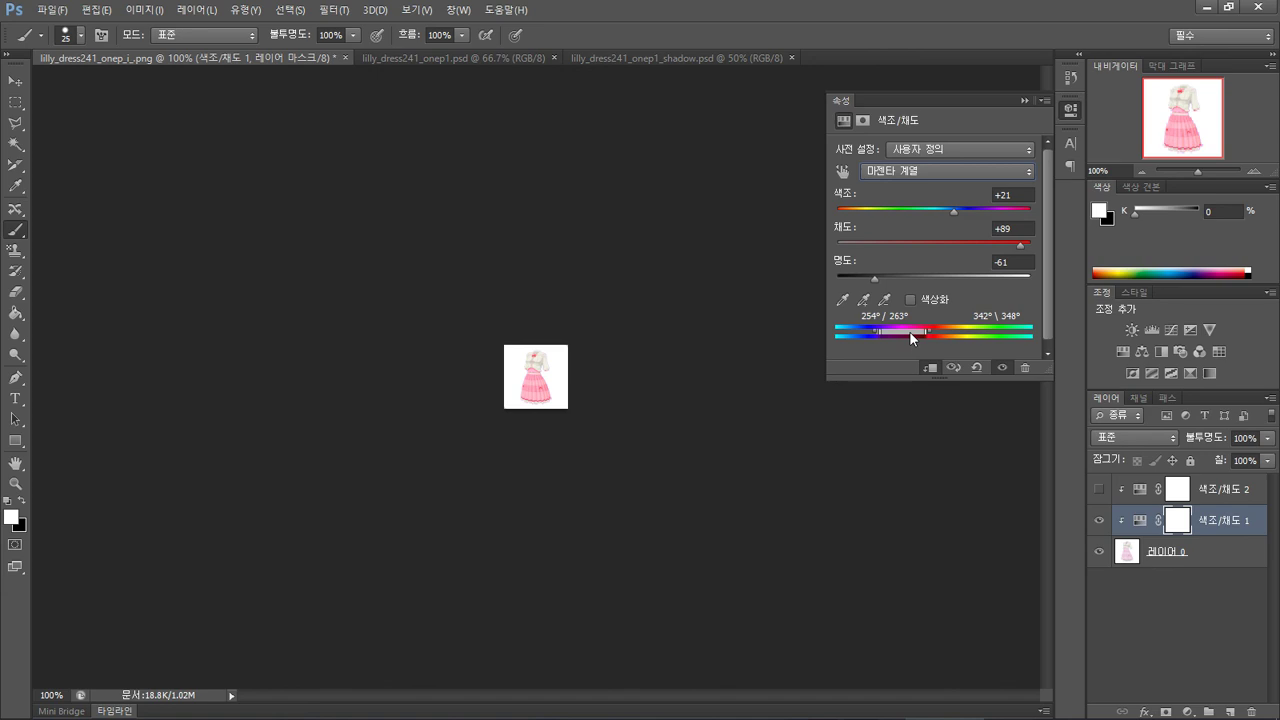
left_click_drag(951, 212, 1072, 222)
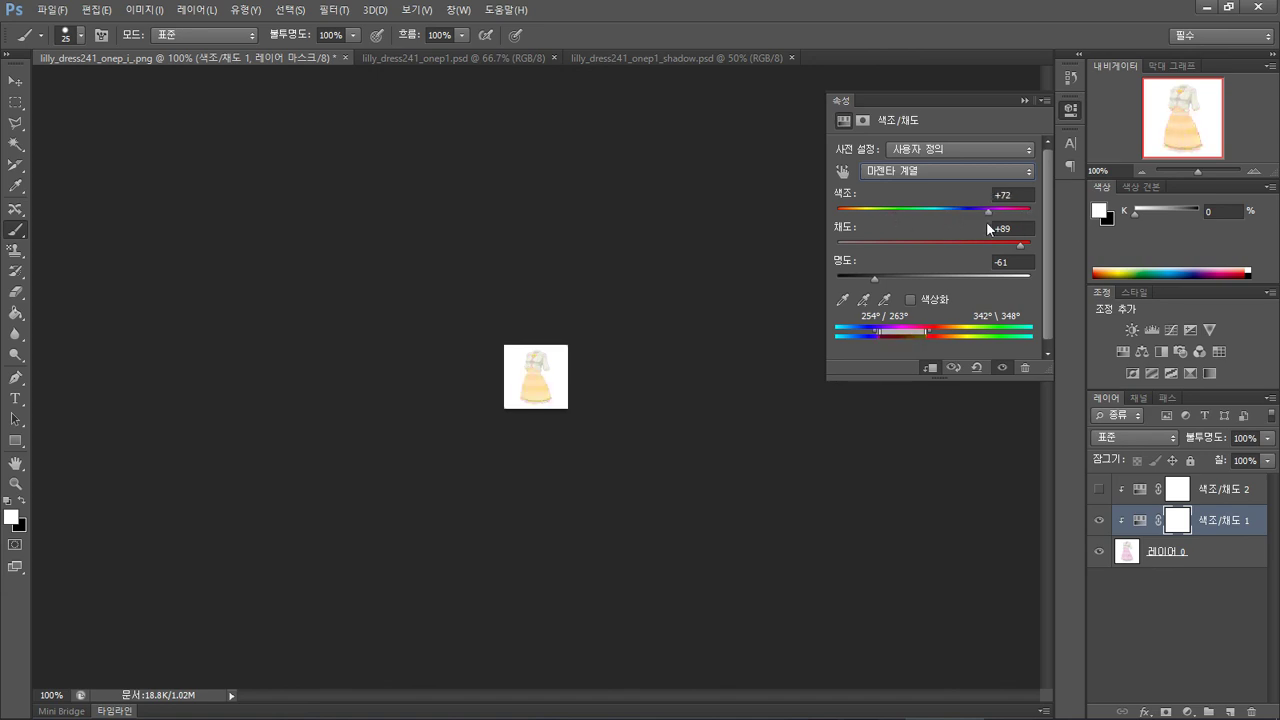
left_click_drag(987, 222, 943, 222)
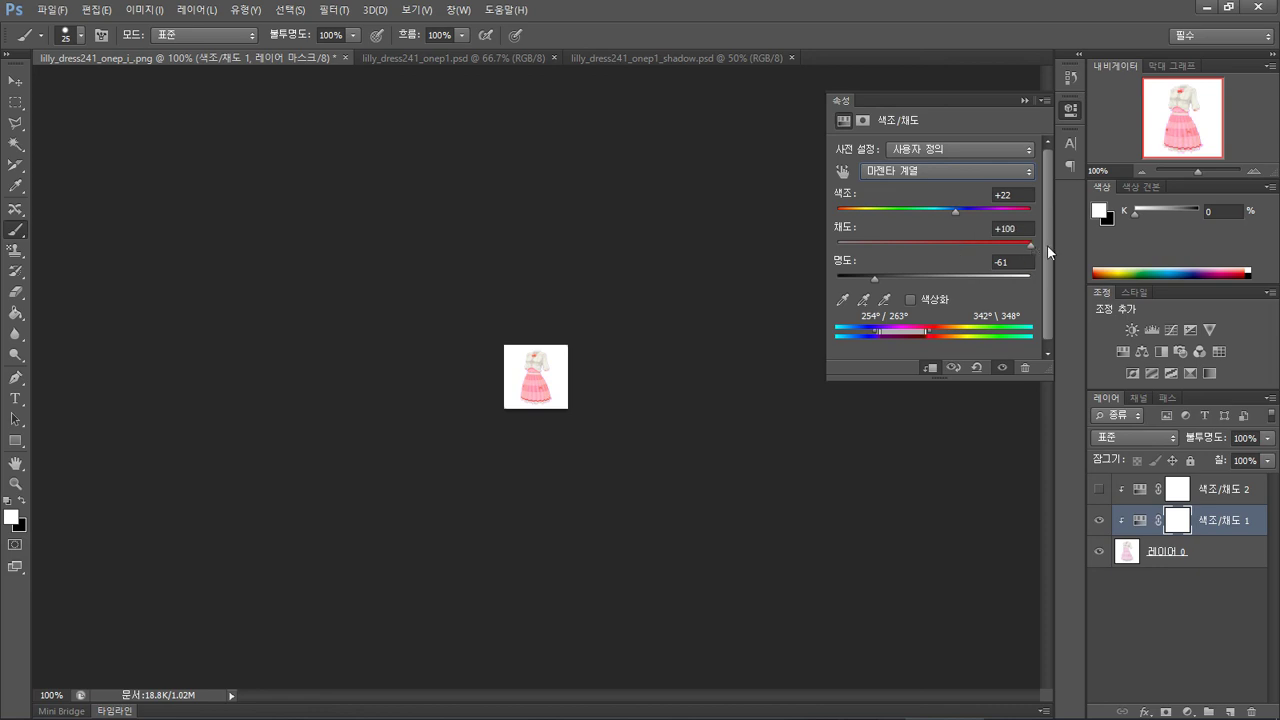
mouse_move(869, 278)
left_mouse_down()
mouse_move(812, 279)
mouse_move(929, 280)
mouse_move(836, 278)
mouse_move(849, 279)
left_mouse_up()
- Save the icon as the layered document lilly_dress241_onep_i_.psd and as a PNG copy replacing the existing lilly_dress241_onep_i_.png
key("ctrl+shift+s")
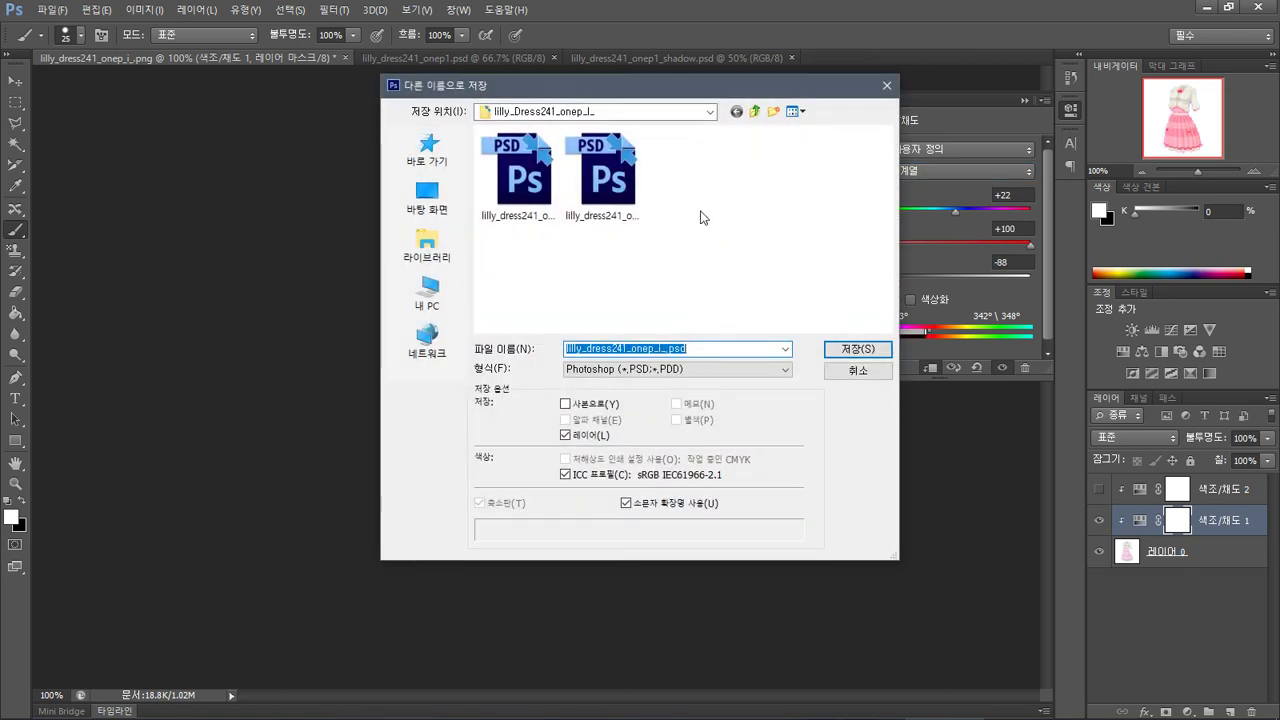
key("Escape")
left_click(52, 10)
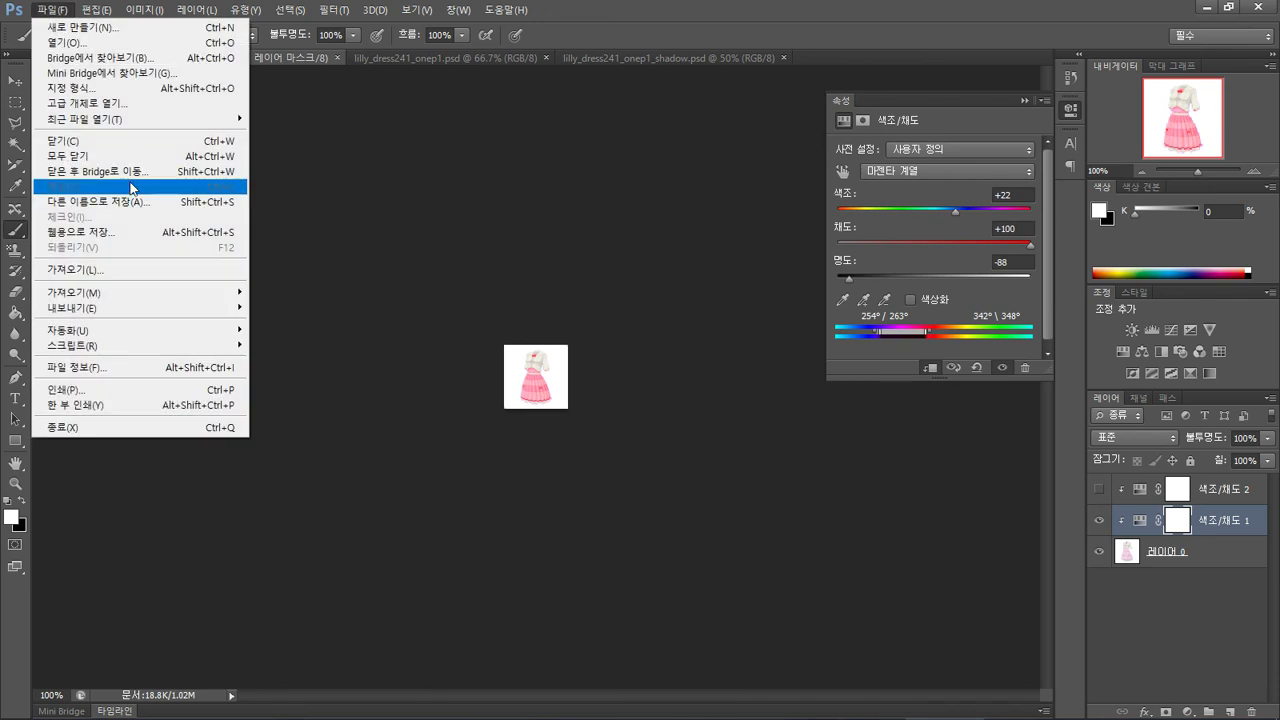
left_click(130, 201)
left_click(677, 369)
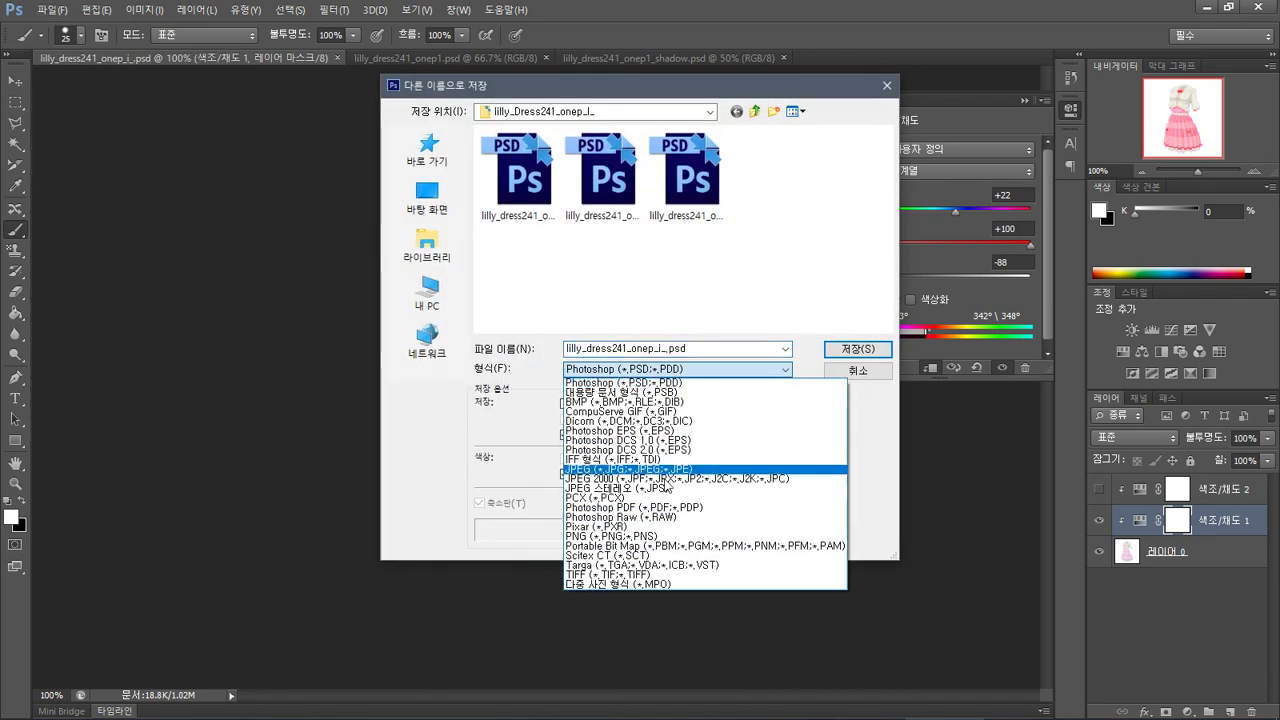
left_click(706, 540)
left_click(857, 349)
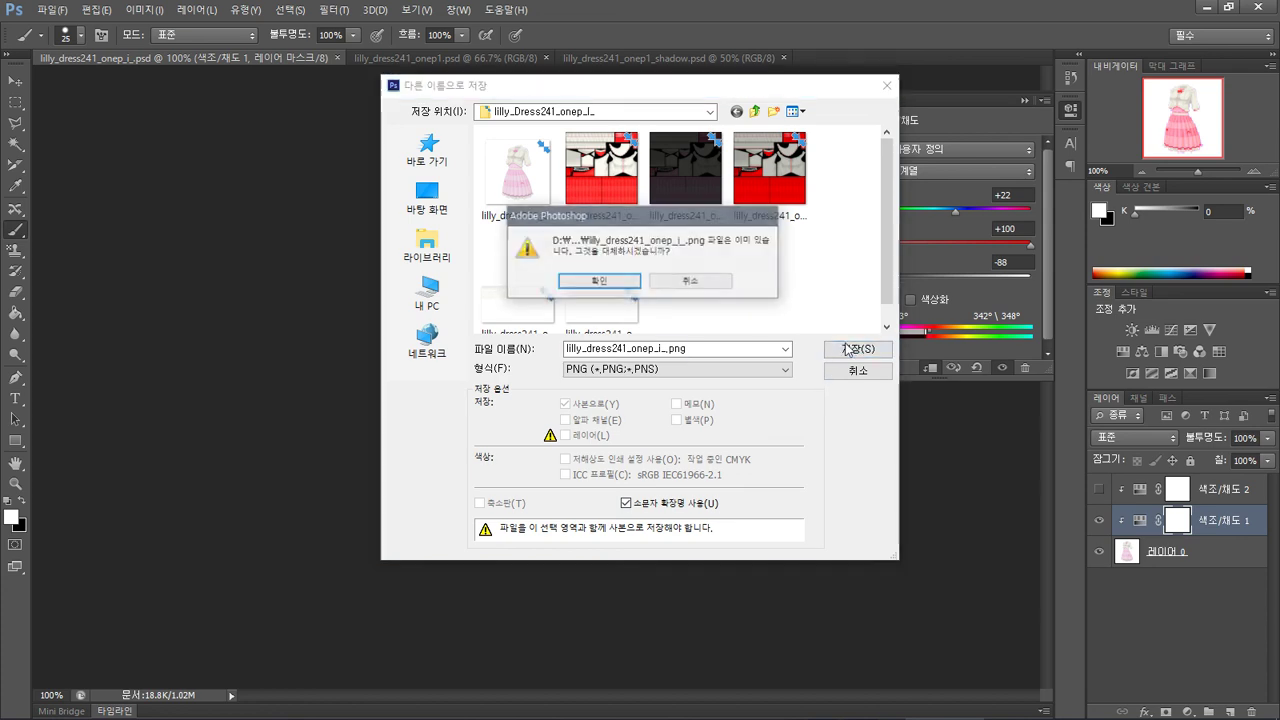
left_click(627, 283)
left_click(698, 227)
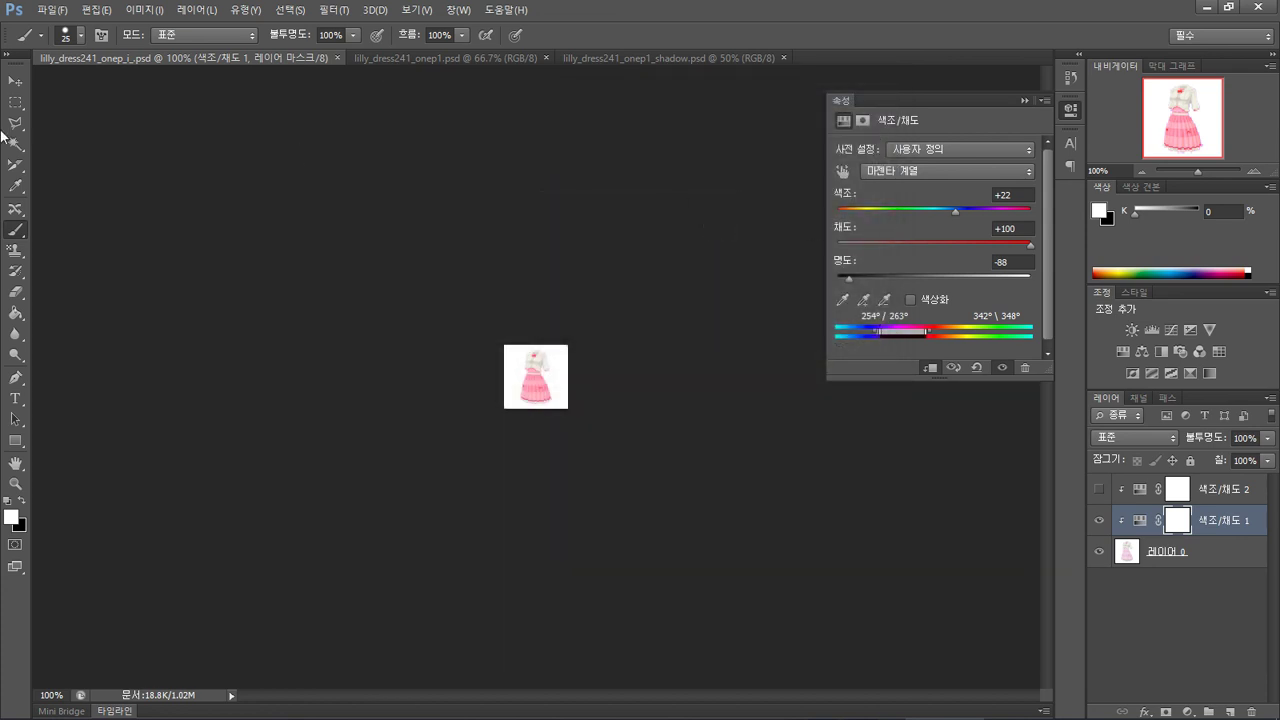
- Add a red text layer with the letter L in Curlz MT at the left edge of the icon image
left_click(15, 398)
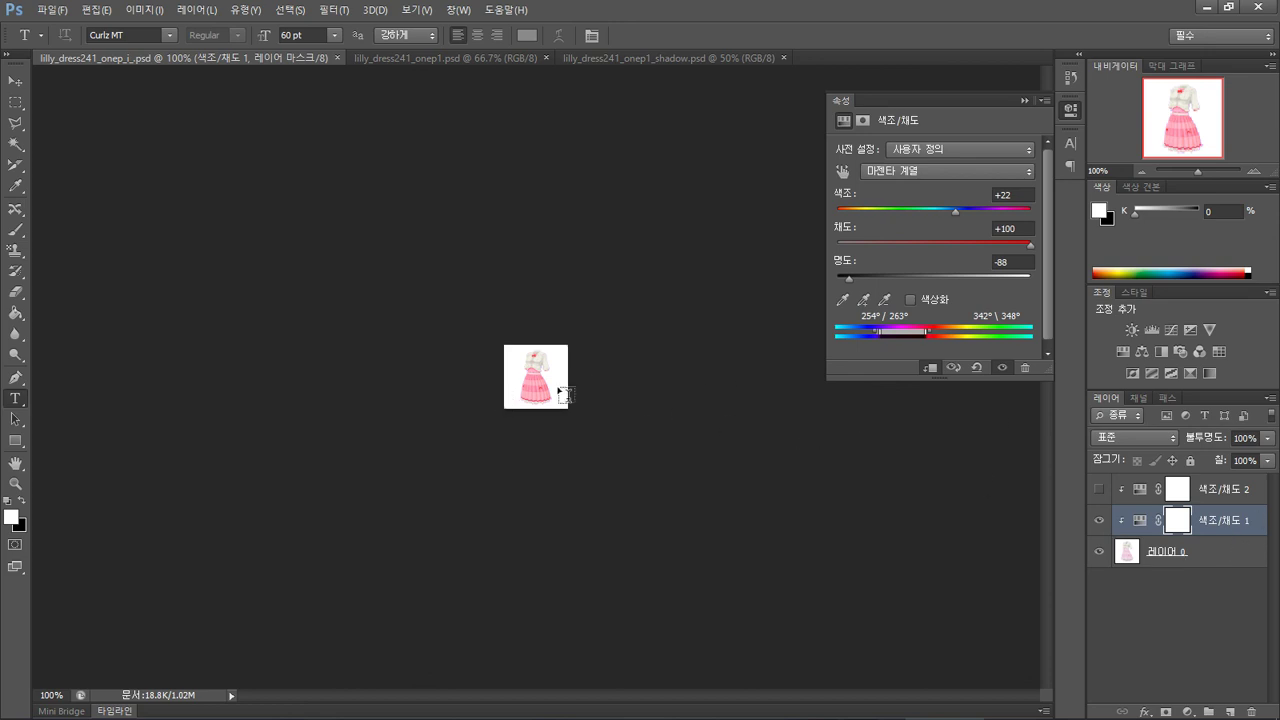
left_click(503, 392)
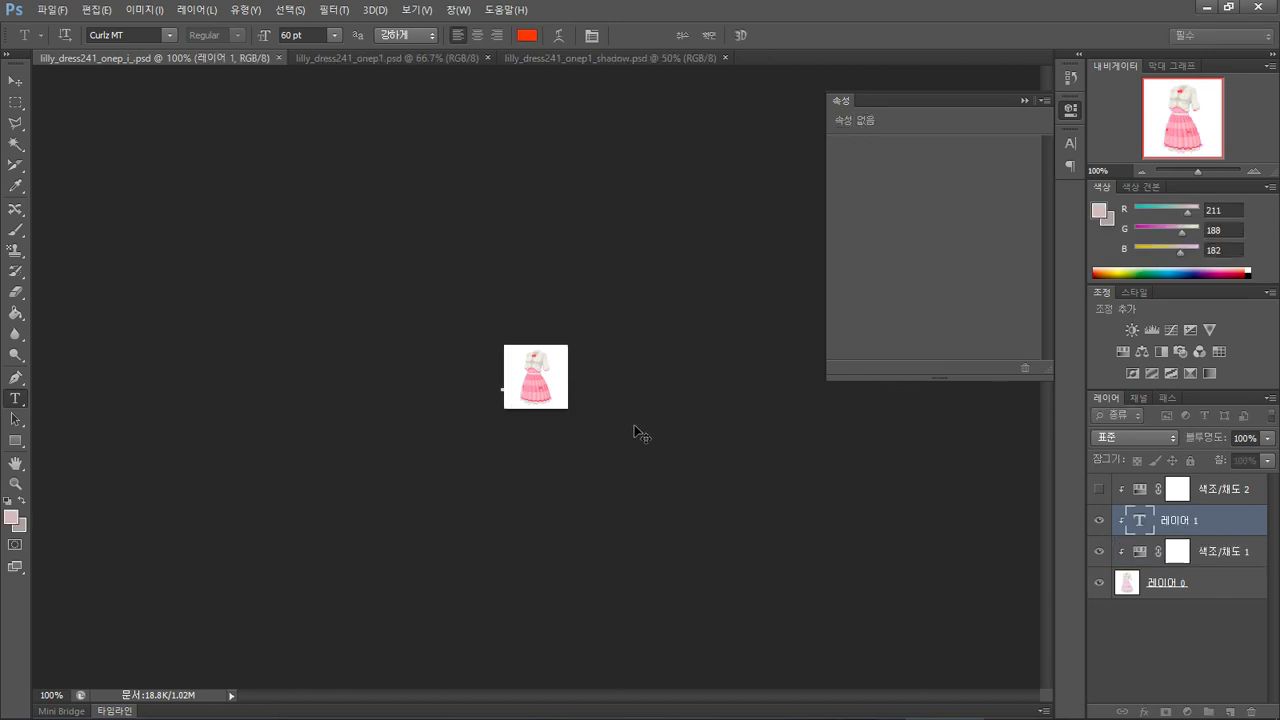
type("L")
left_click(16, 80)
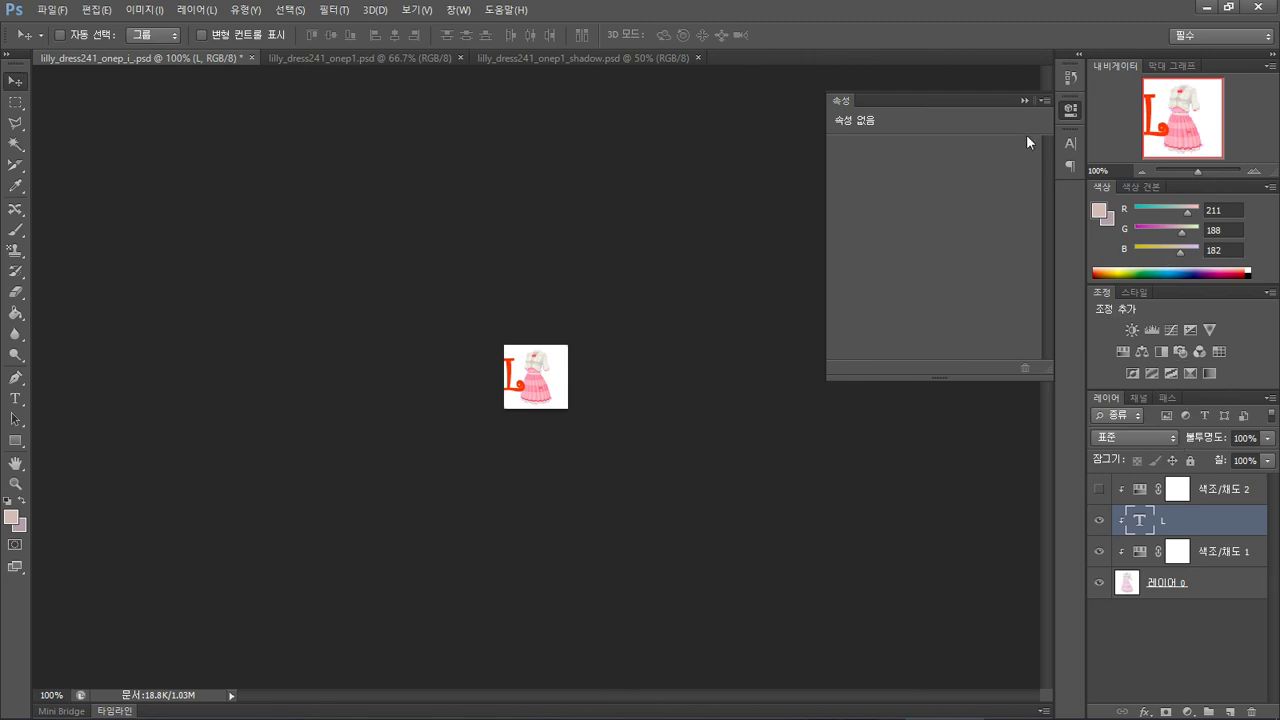
- Reduce the letter L to 30 pt and move it into the lower-left corner of the icon
left_click(1071, 144)
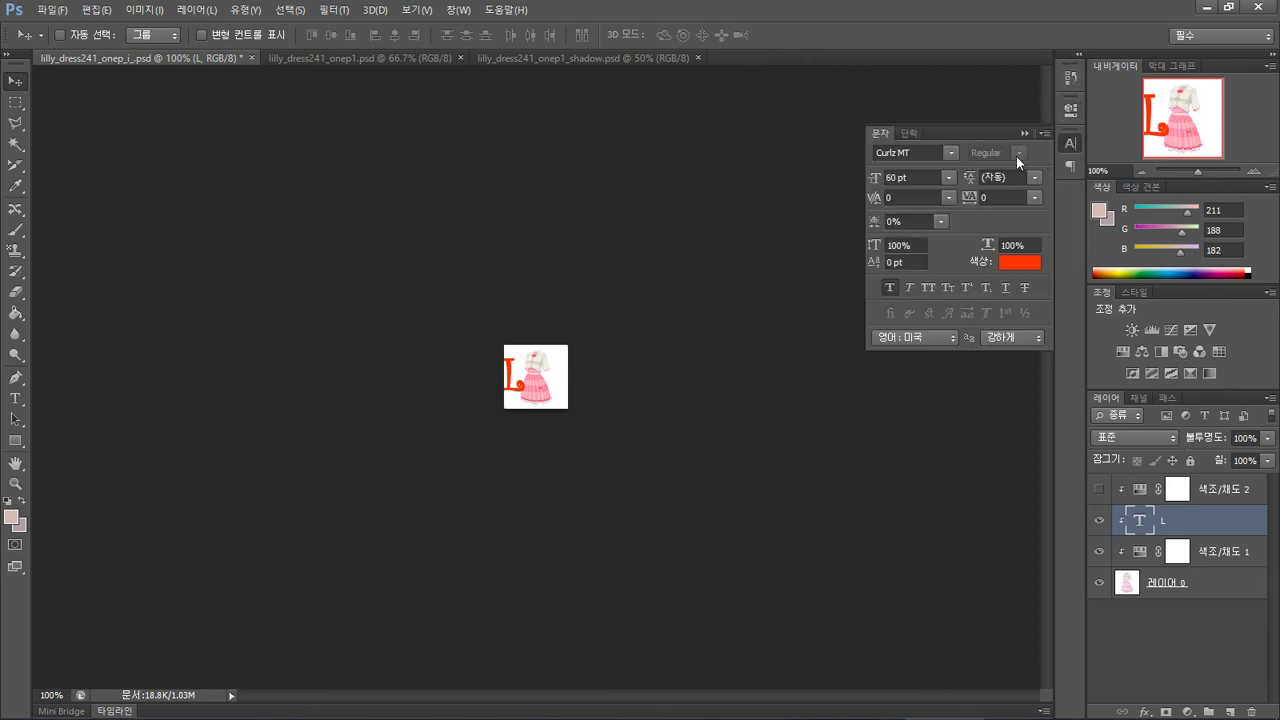
left_click(949, 177)
left_click(920, 381)
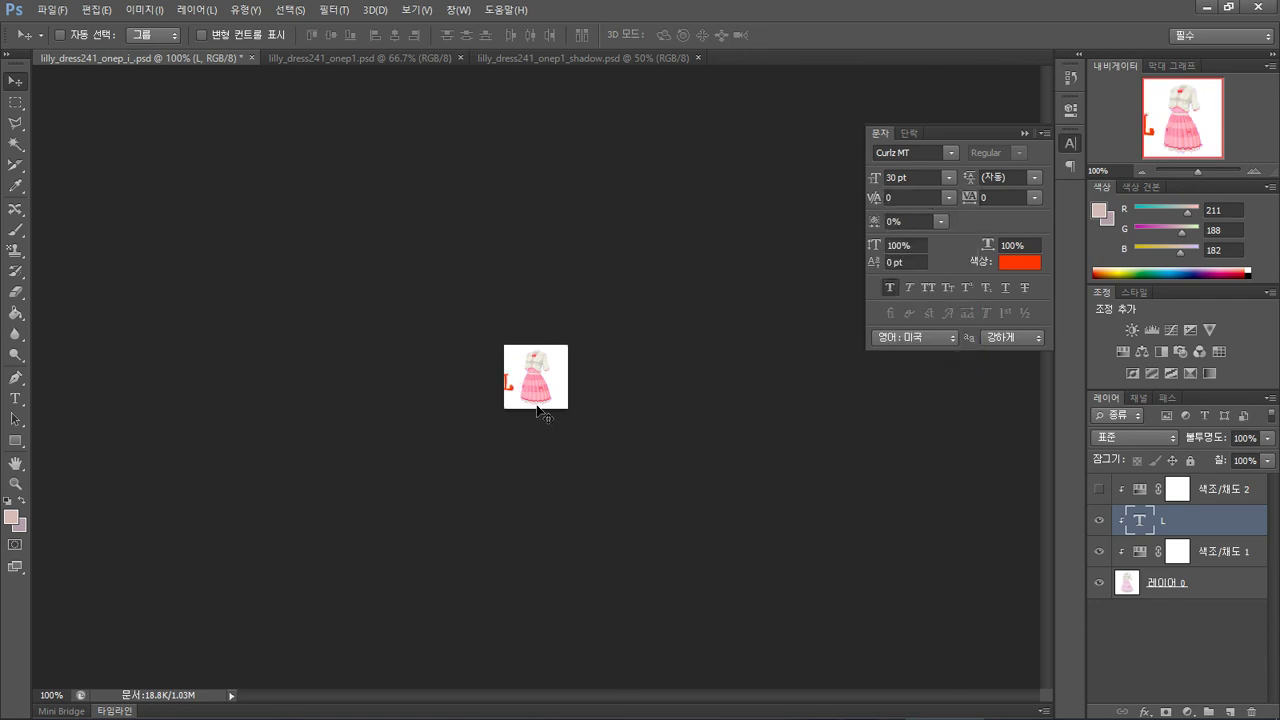
left_click_drag(536, 406, 539, 420)
- Save a PNG copy of the lettered icon with default PNG options, replacing lilly_dress241_onep_i_.png
left_click(52, 10)
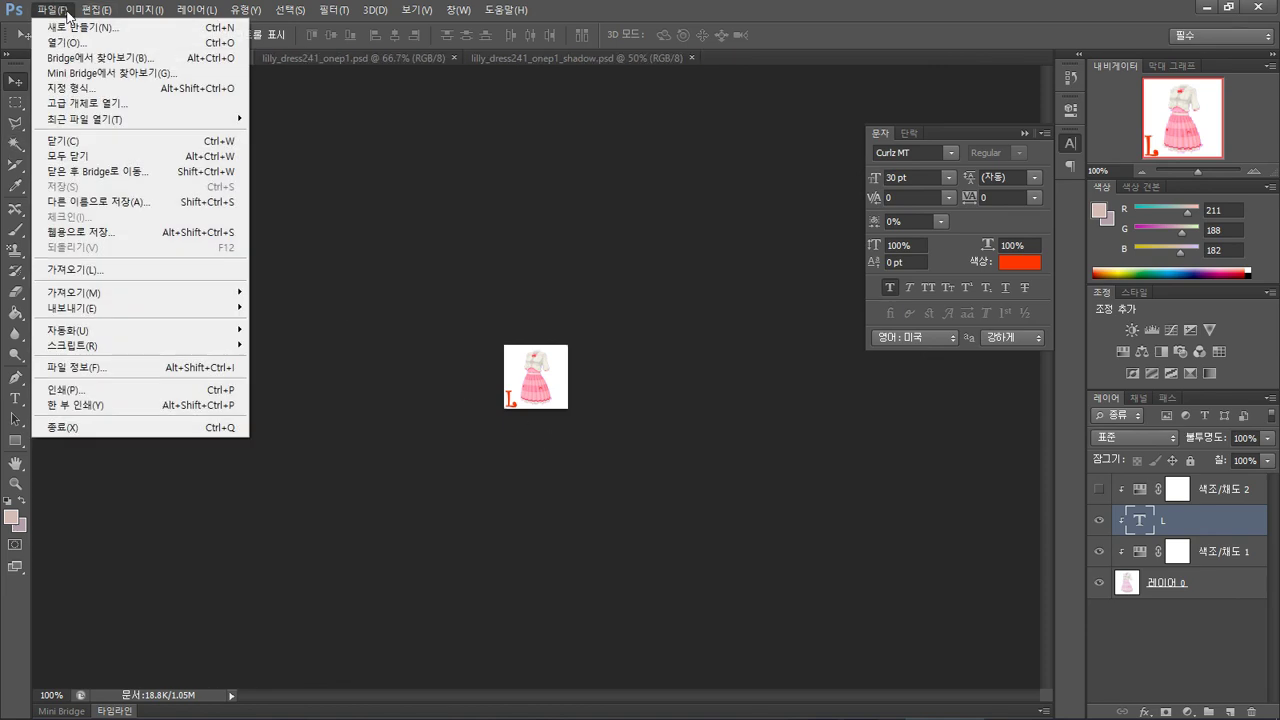
left_click(165, 202)
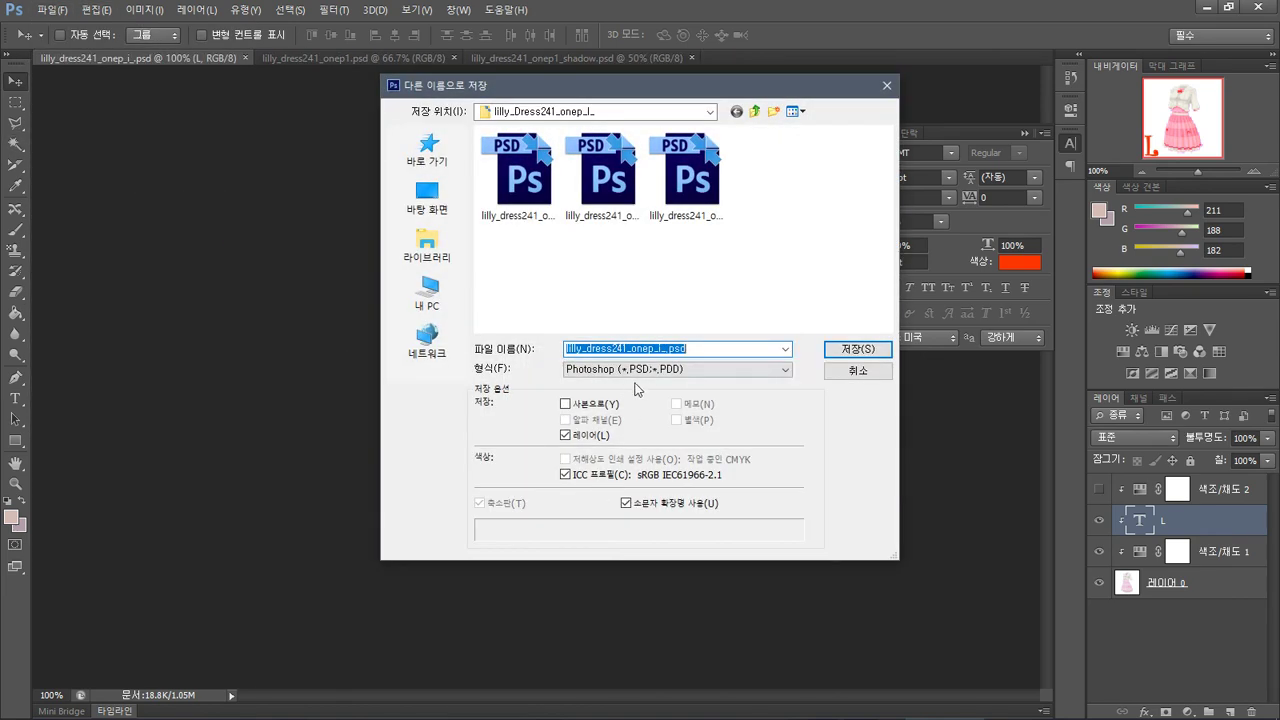
left_click(636, 369)
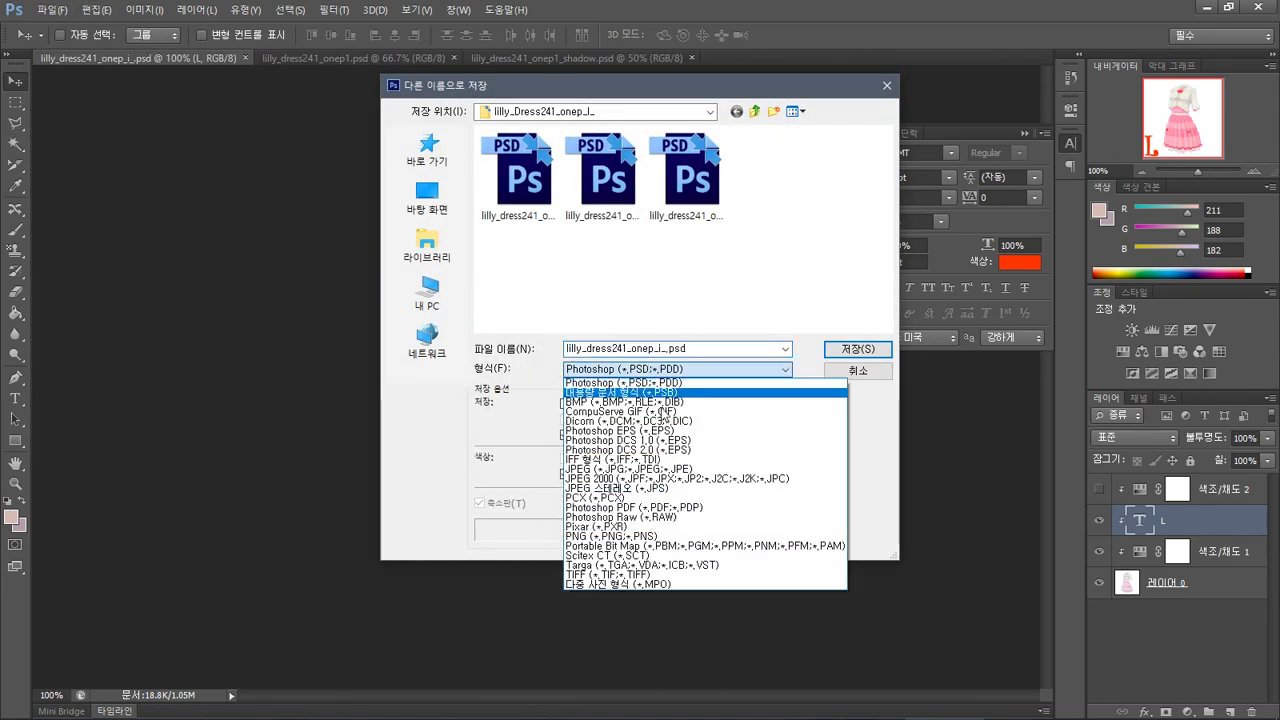
left_click(667, 537)
key("Return")
key("y")
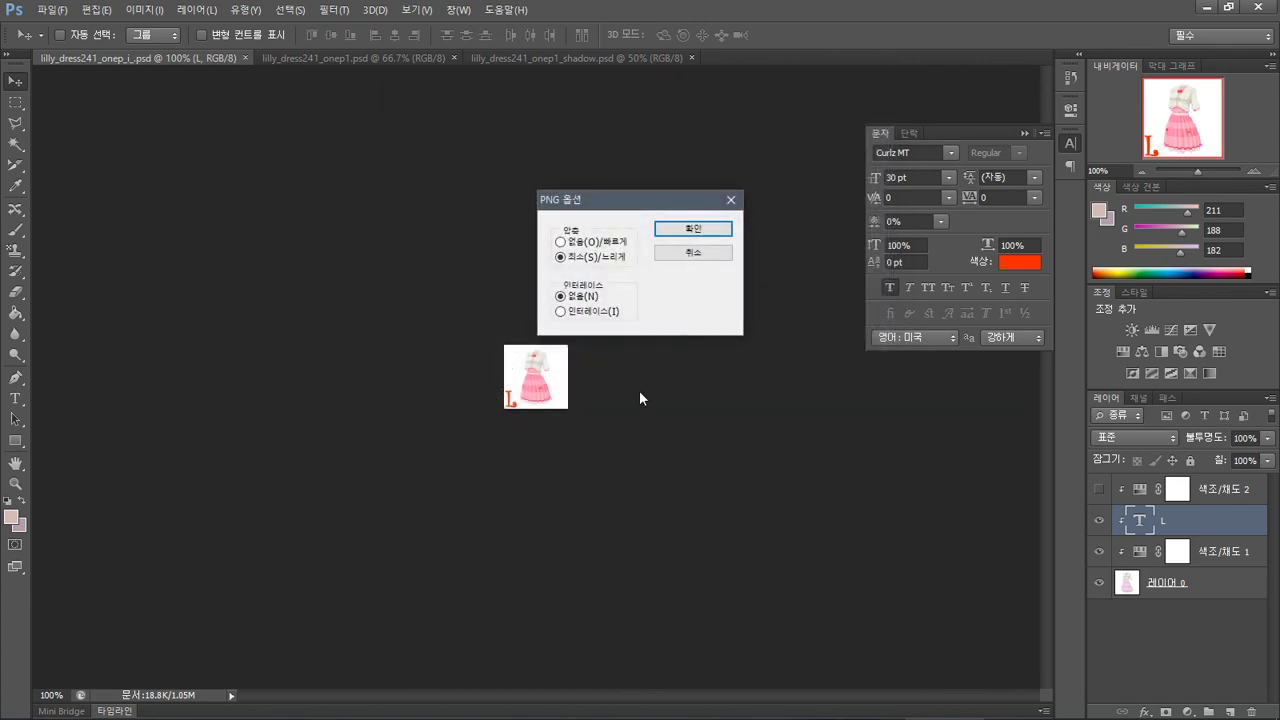
key("Return")
- Switch to File Explorer, bring up the lilly_Dress241_onep_i_ and _CM3D2_Toolkit_PR2 folders, and delete the mod's six old .tex files
key("alt+Tab")
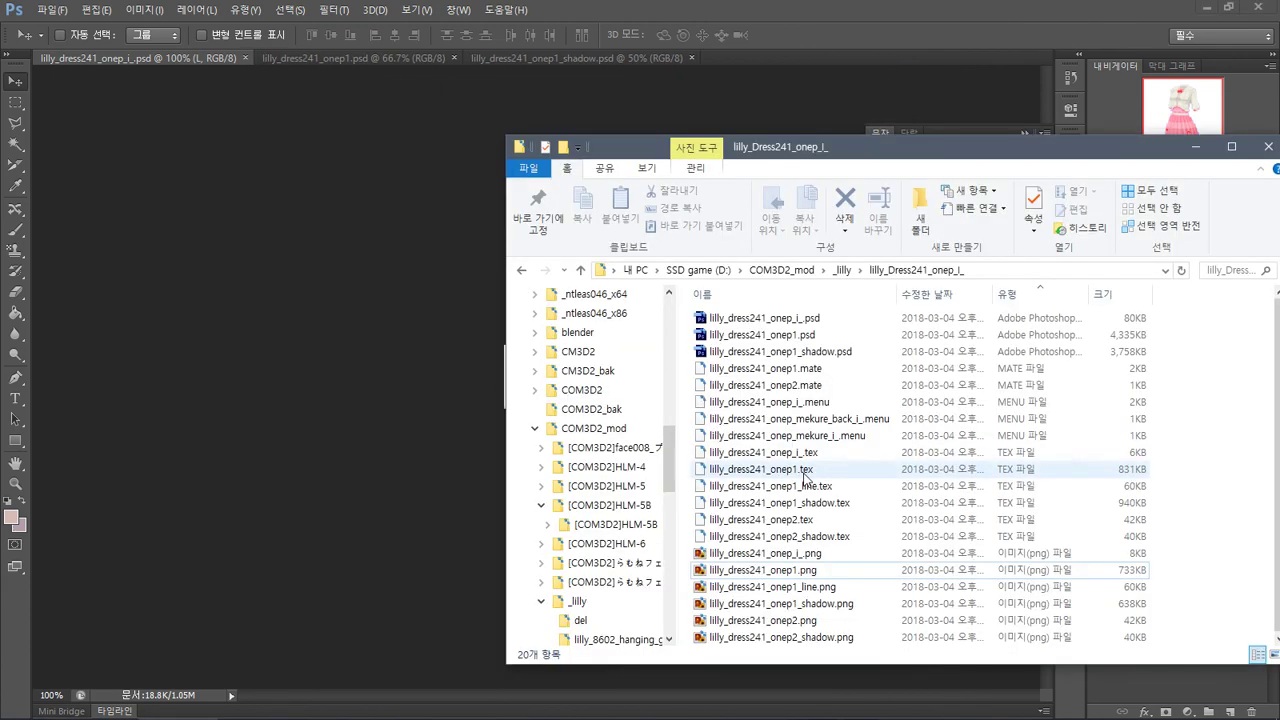
key("alt+Tab")
key("alt+Tab")
key("alt+Tab")
left_click(996, 570)
key("Up")
key("Up")
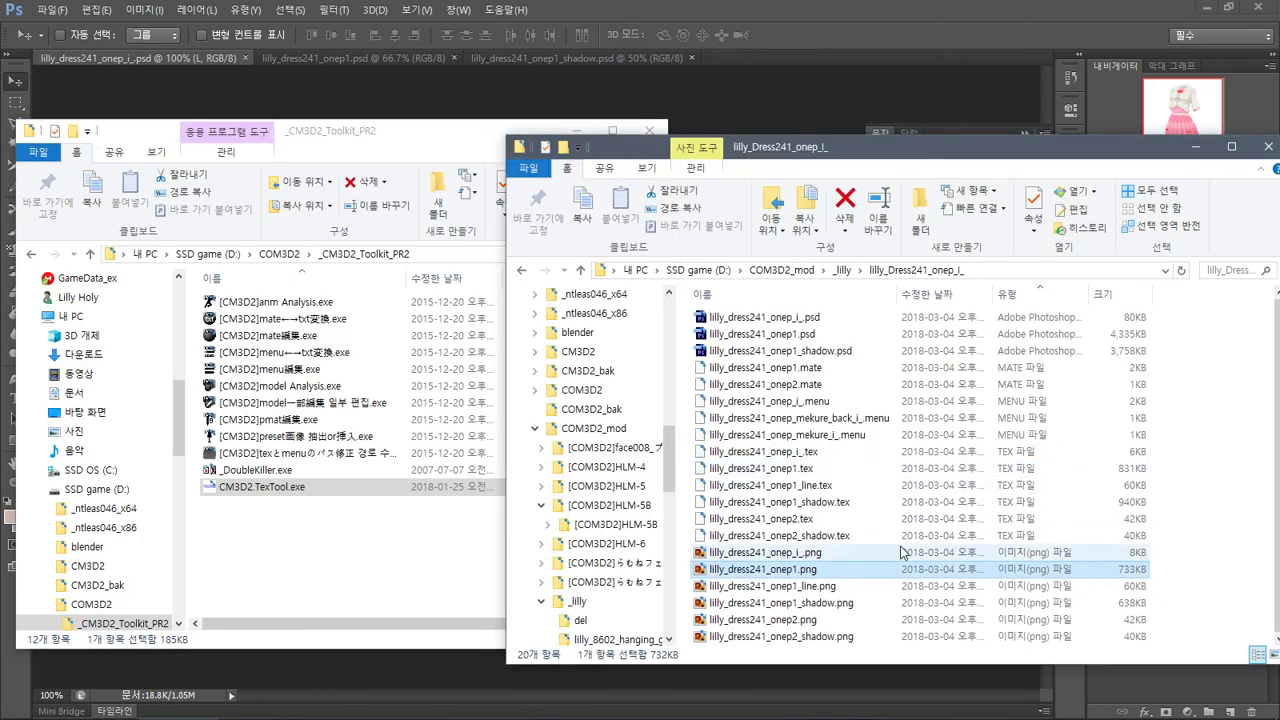
key("Delete")
- Convert the six lilly_dress241 PNG files in lilly_Dress241_onep_i_ to .tex files with CM3D2.TexTool.exe
left_click(861, 452)
left_click(840, 536, "shift")
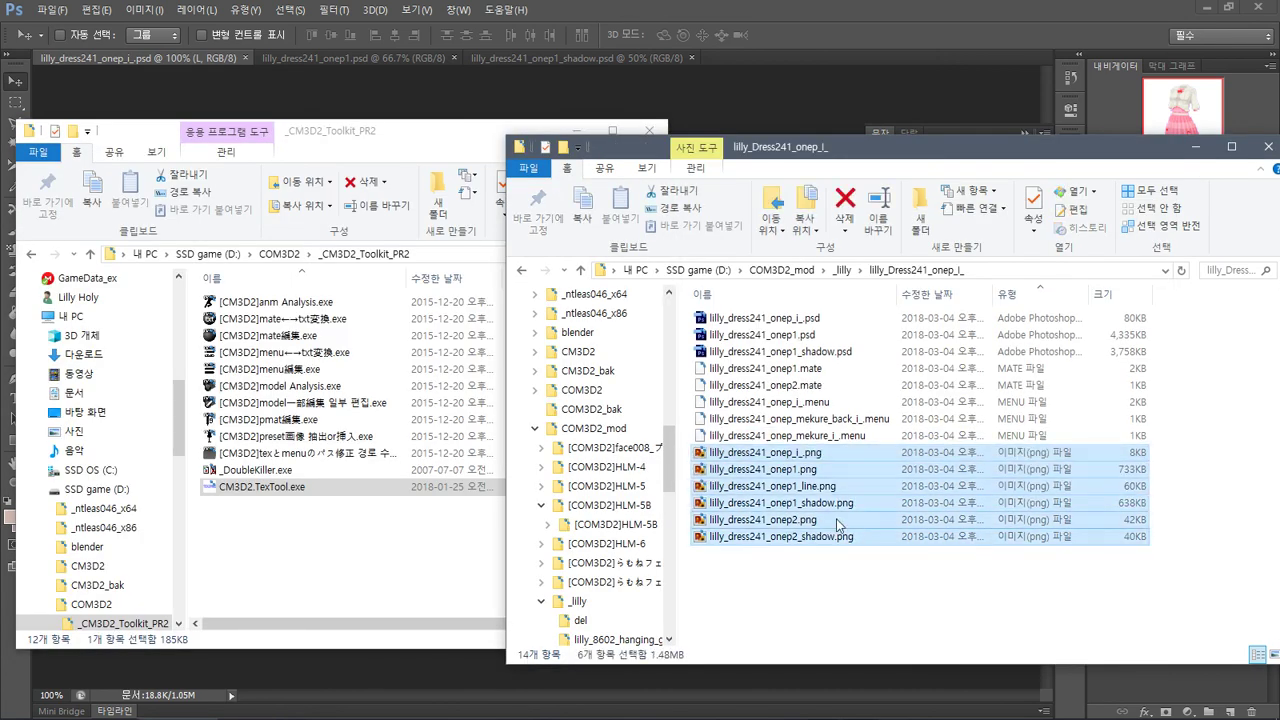
double_click(437, 486)
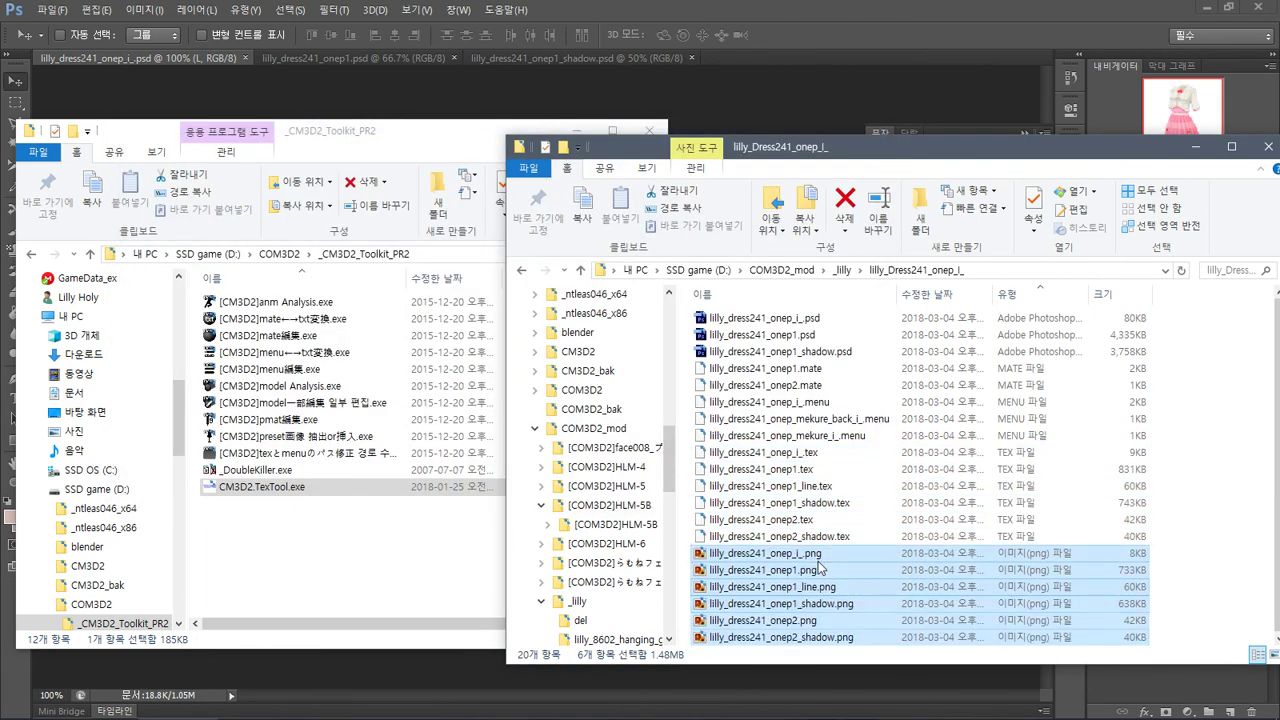
- Examine the image previews of the mod's PNG textures, including lilly_dress241_onep1, onep1_shadow and onep2_shadow
right_click(828, 561)
key("Escape")
right_click(777, 586)
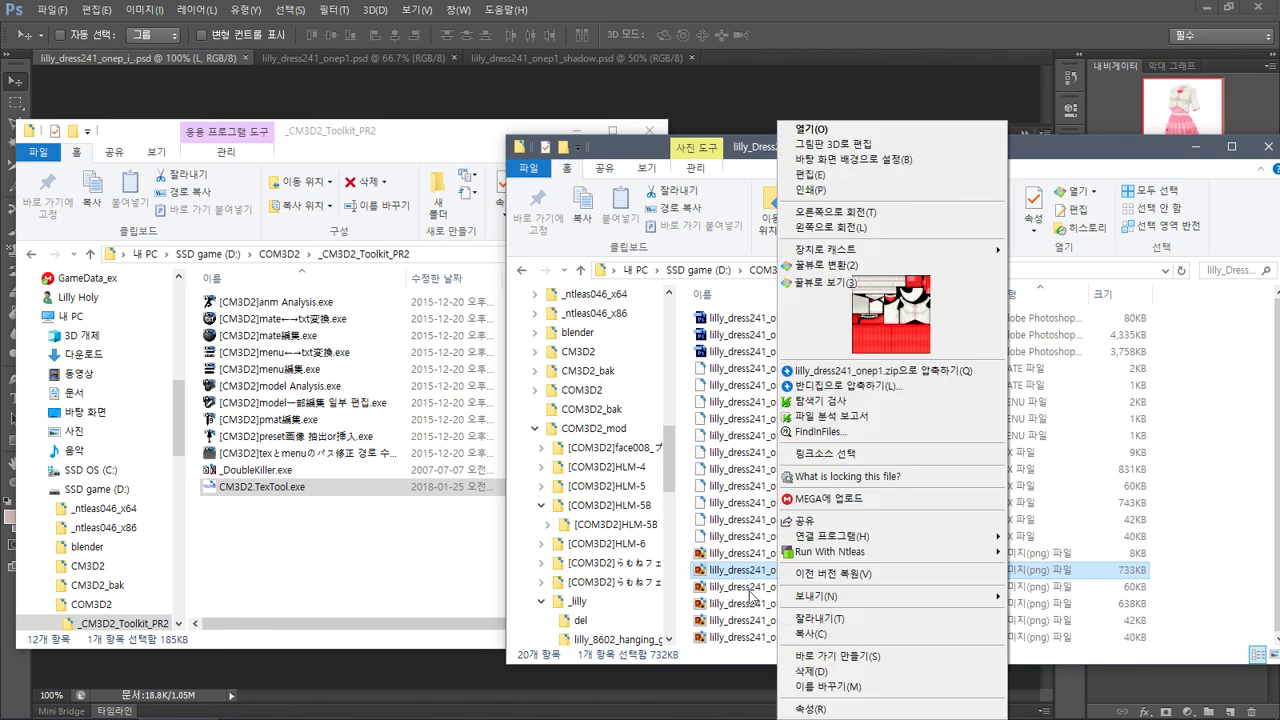
key("Escape")
right_click(736, 603)
key("Escape")
right_click(723, 620)
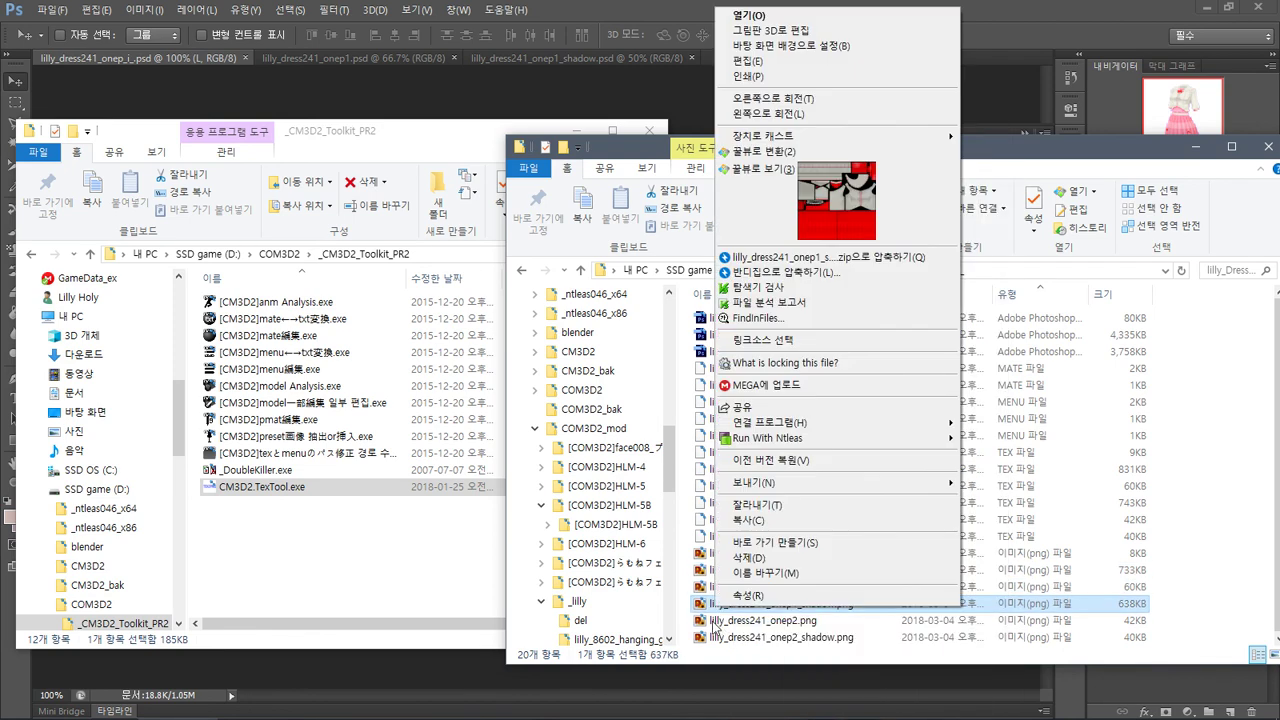
key("Escape")
right_click(722, 622)
key("Escape")
right_click(741, 640)
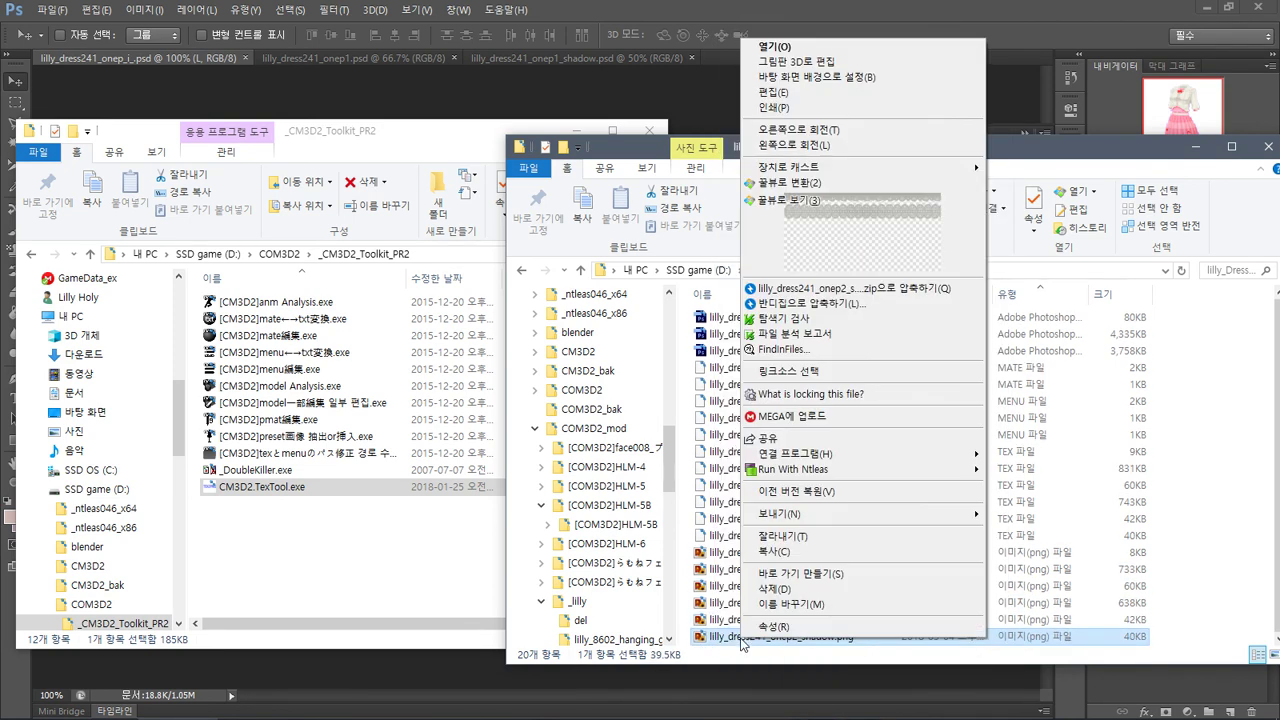
key("Escape")
- Switch to CUSTOM ORDER MAID 3D 2, reopen the ワンピース category and inspect the recoloured dress and its icon from several angles
key("alt+Tab")
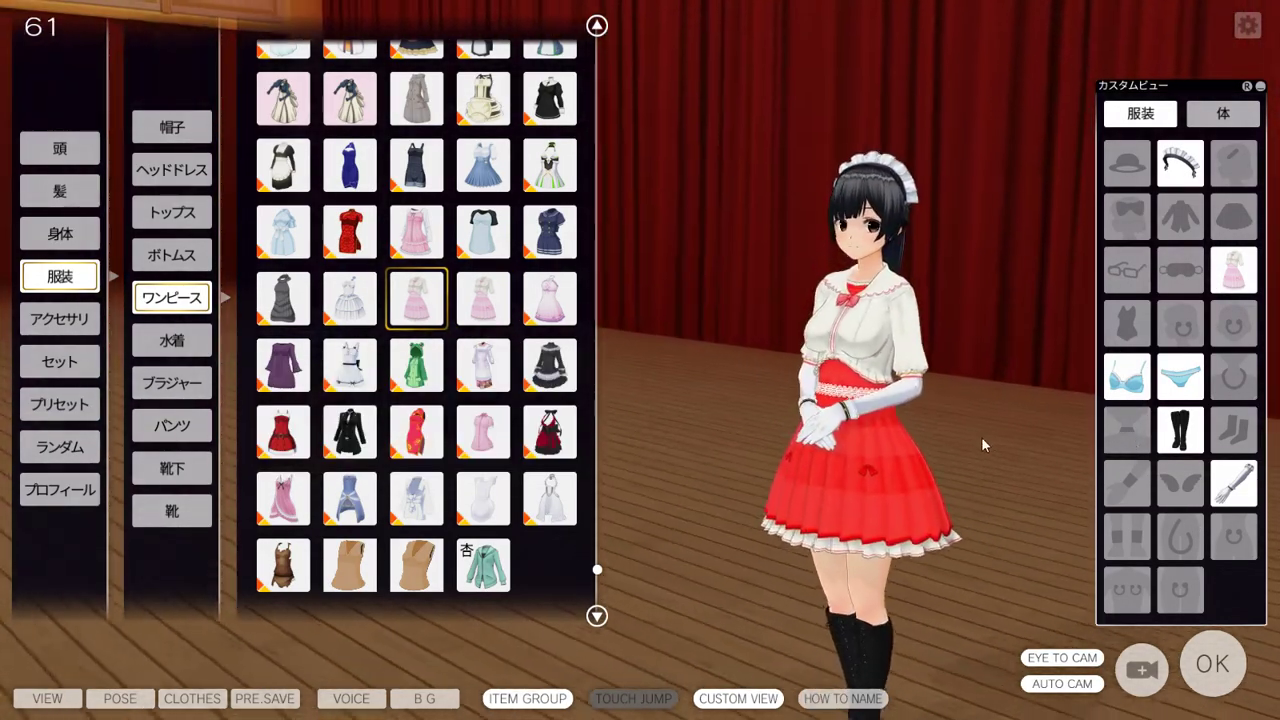
left_click_drag(981, 436, 607, 202)
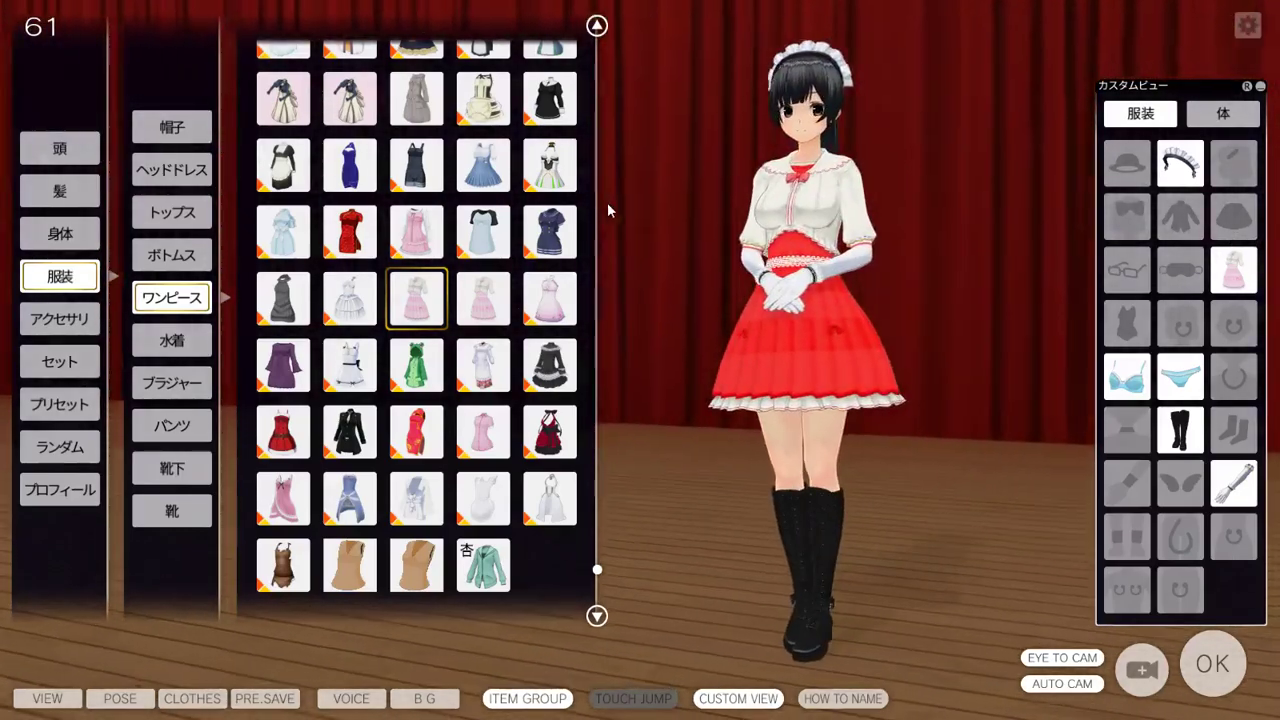
left_click_drag(596, 250, 748, 277)
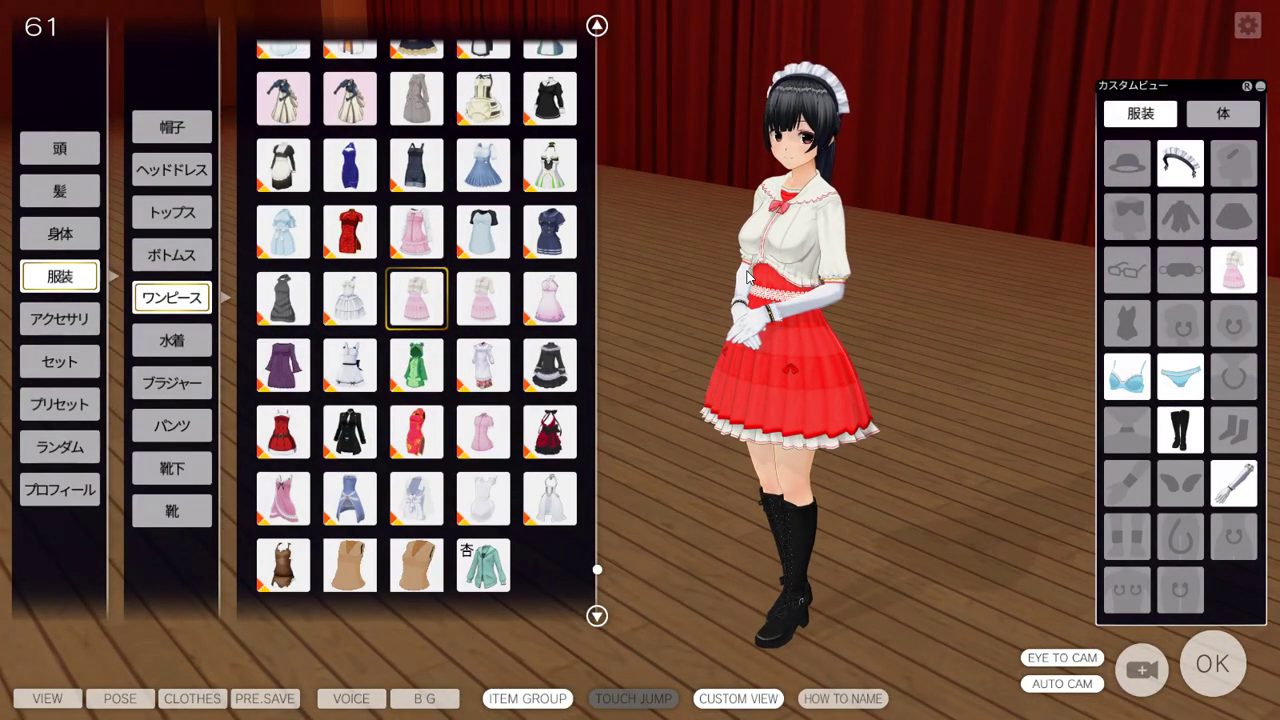
left_click(172, 255)
left_click(172, 297)
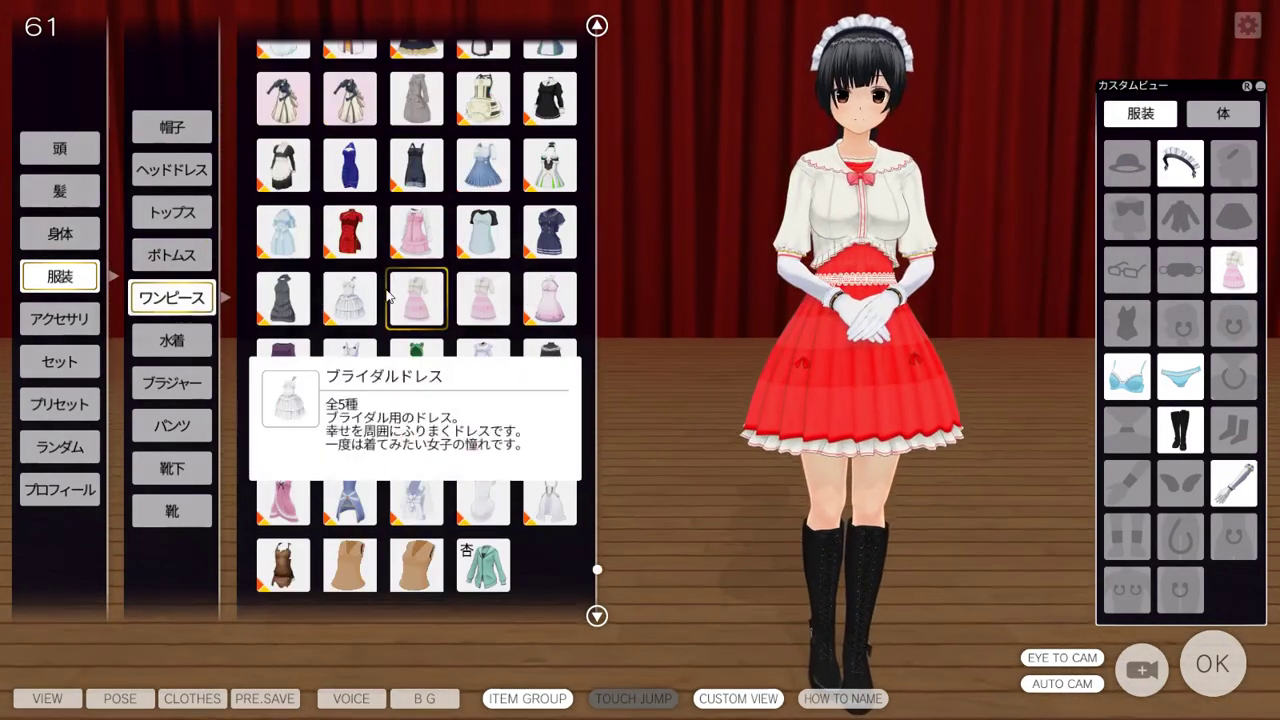
left_click_drag(974, 420, 864, 416)
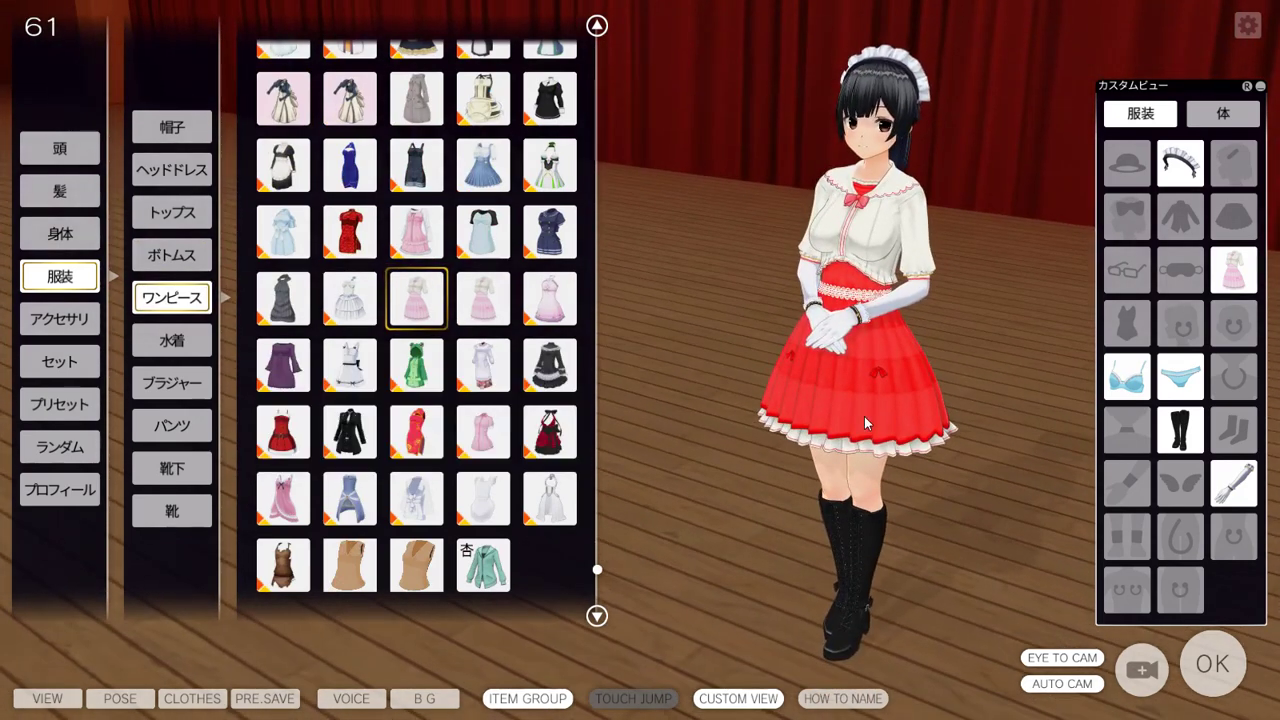
key("alt+Tab")
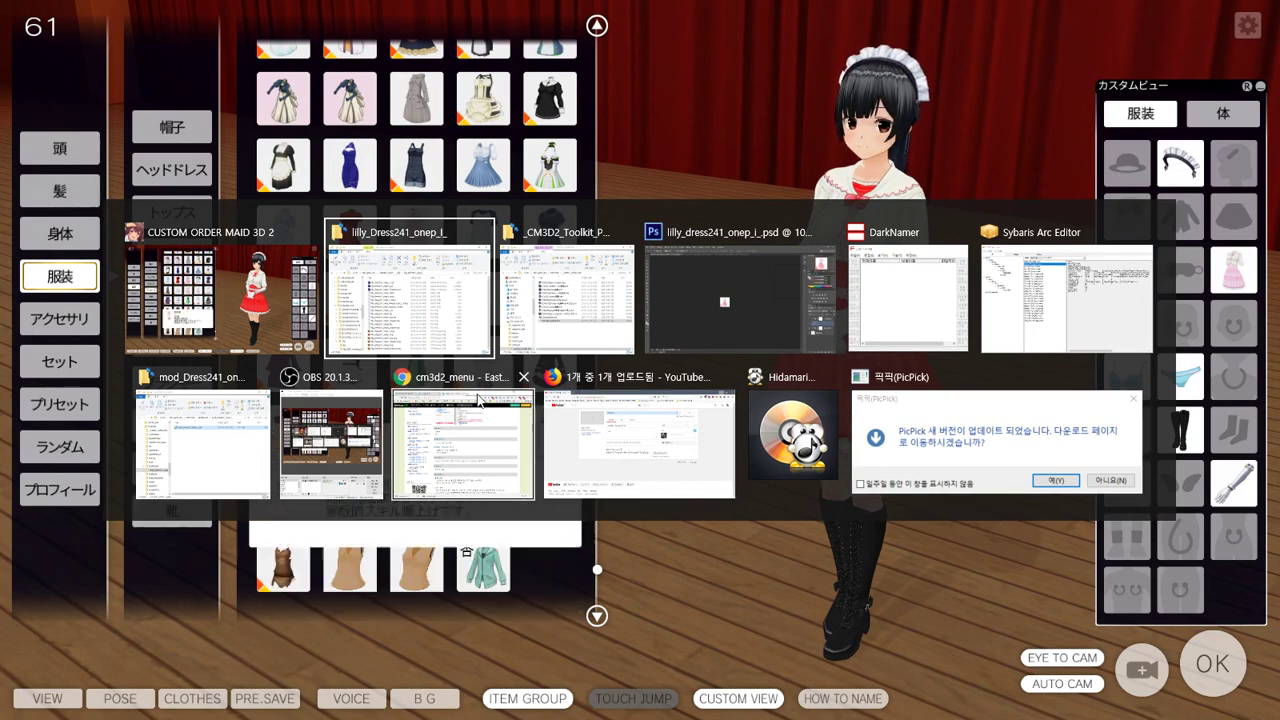
left_click(463, 427)
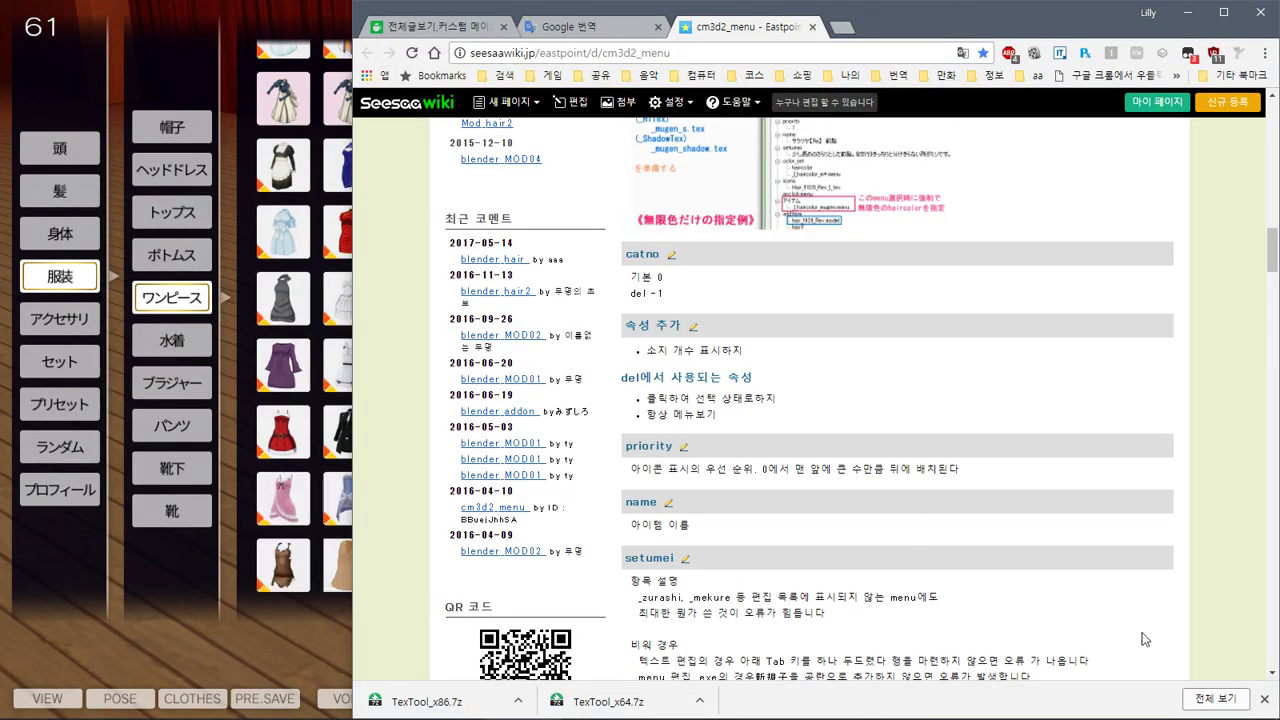
left_click(780, 707)
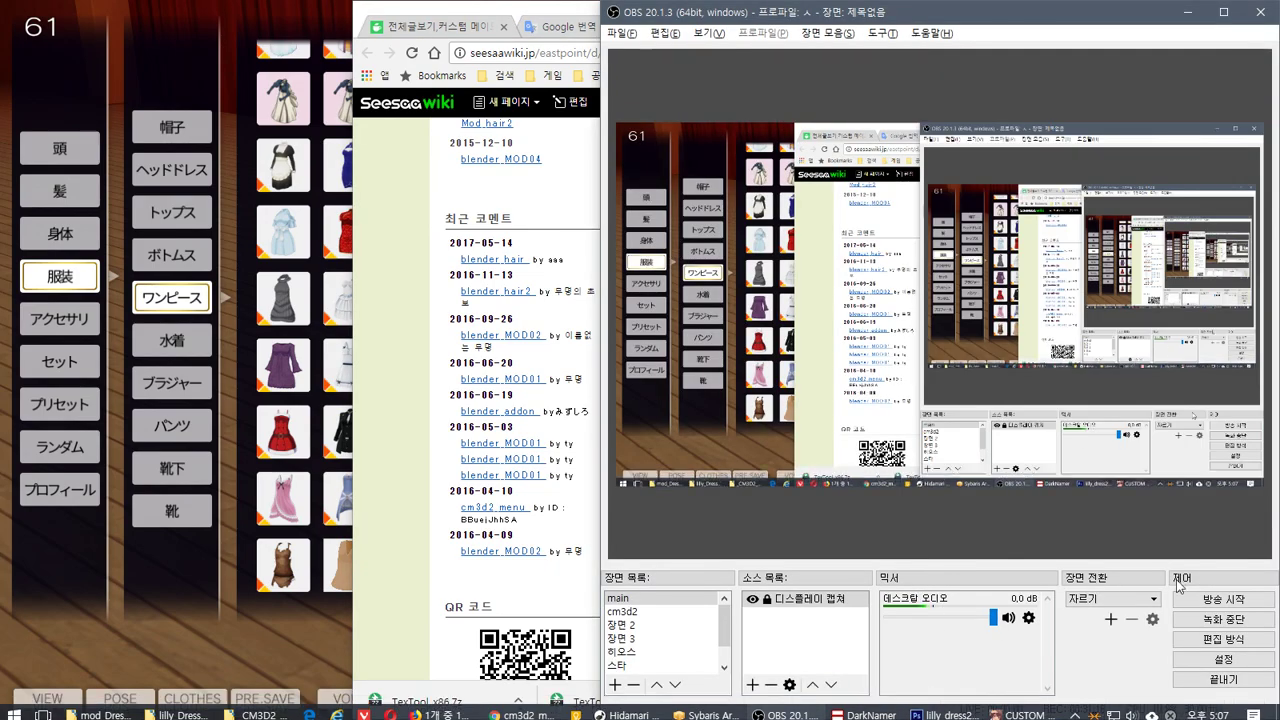